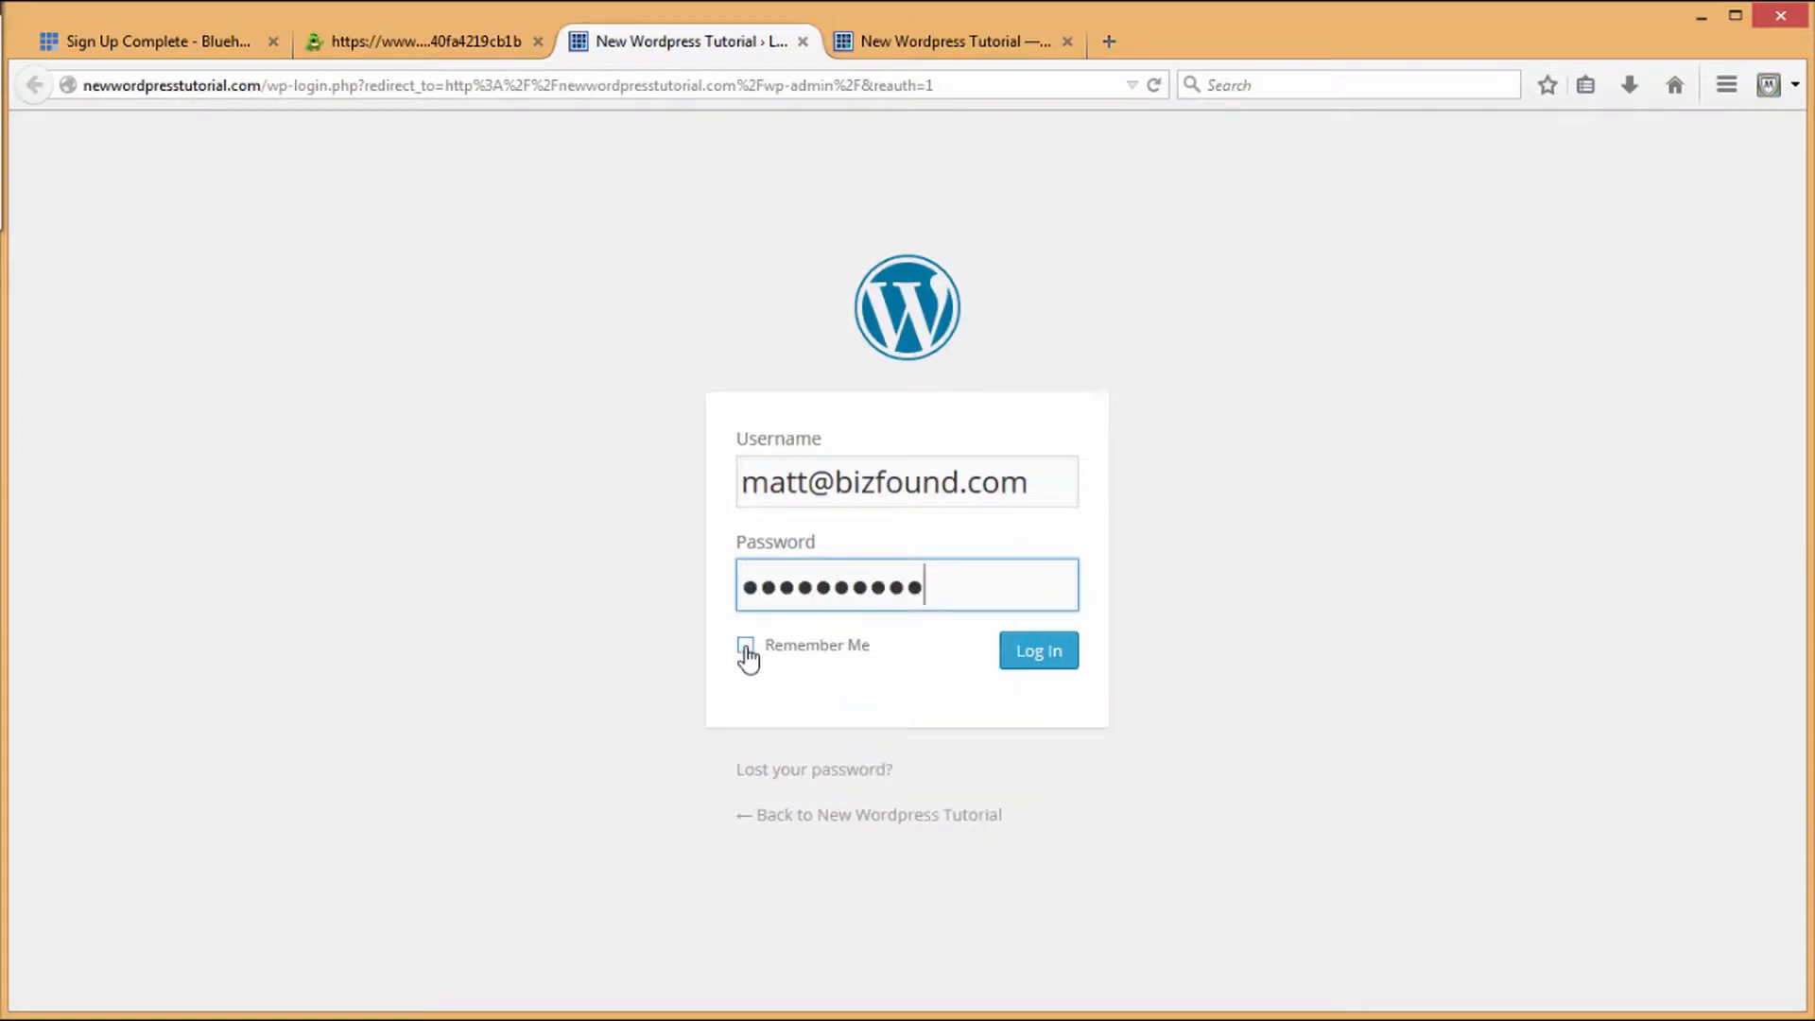
# Step: Log in to the WordPress admin with the filled-in credentials and dismiss the browser's offer to remember the password
pyautogui.click(1056, 675)
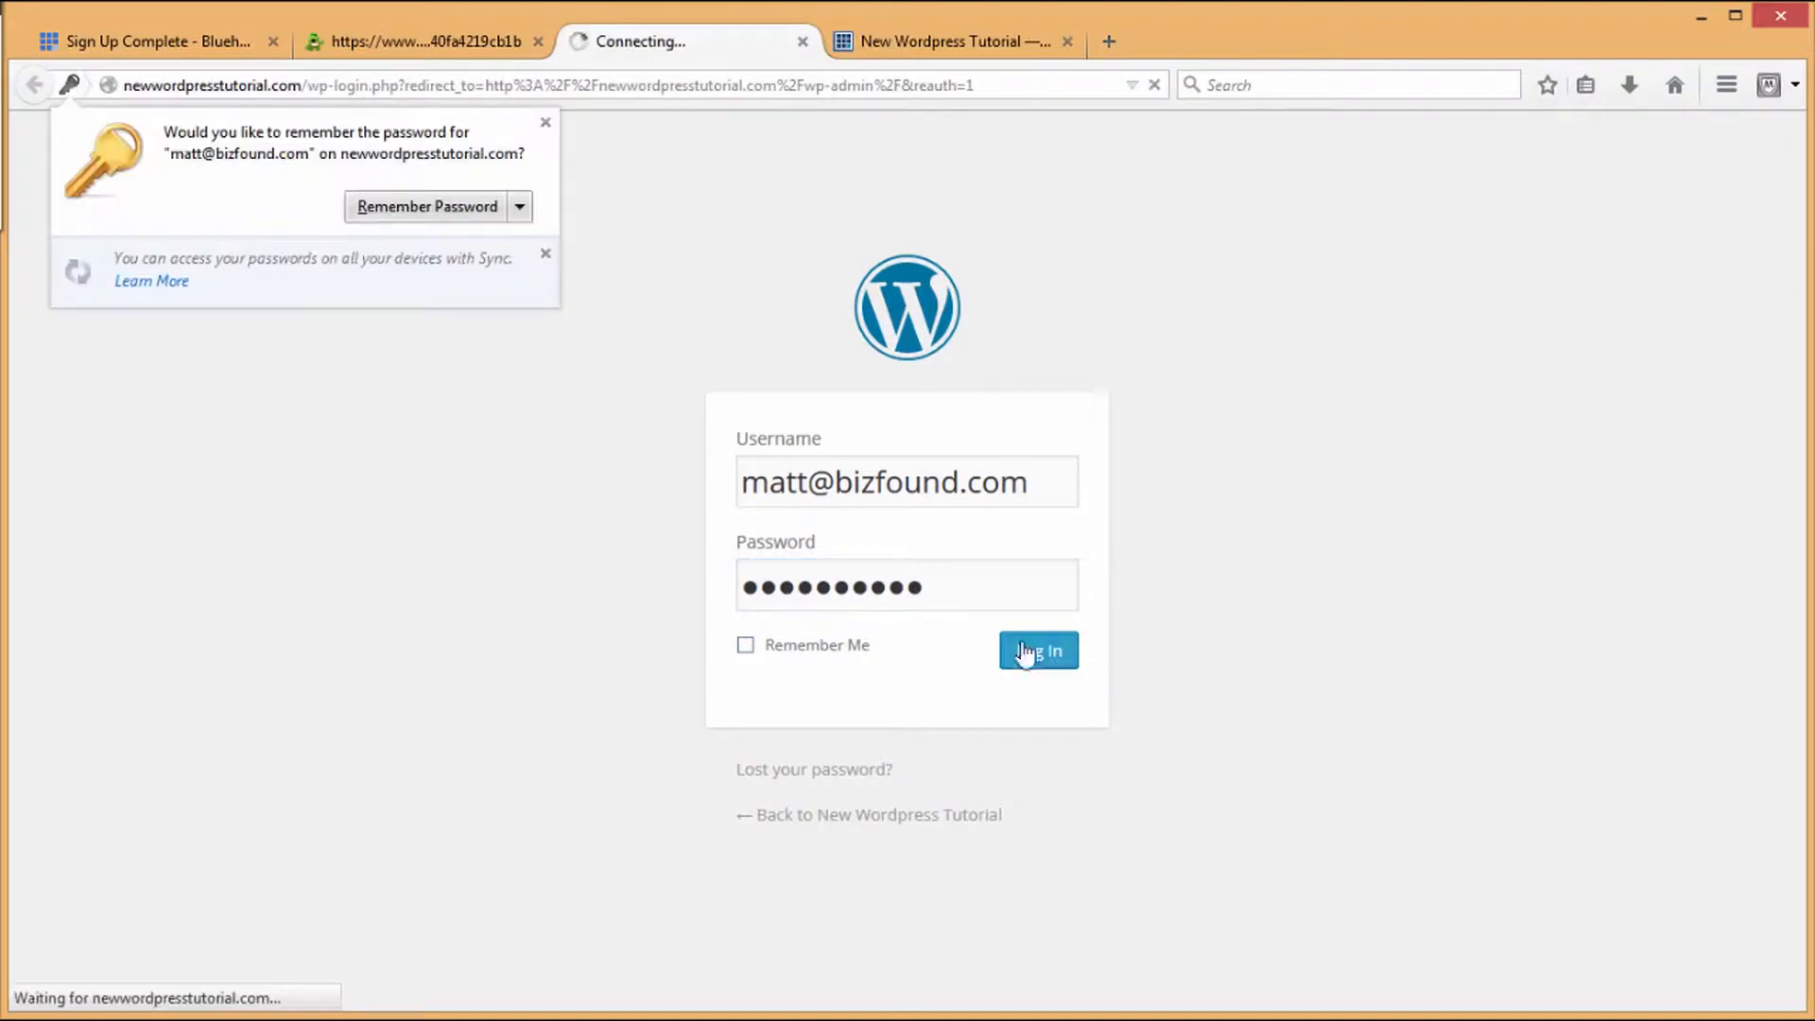
pyautogui.click(545, 125)
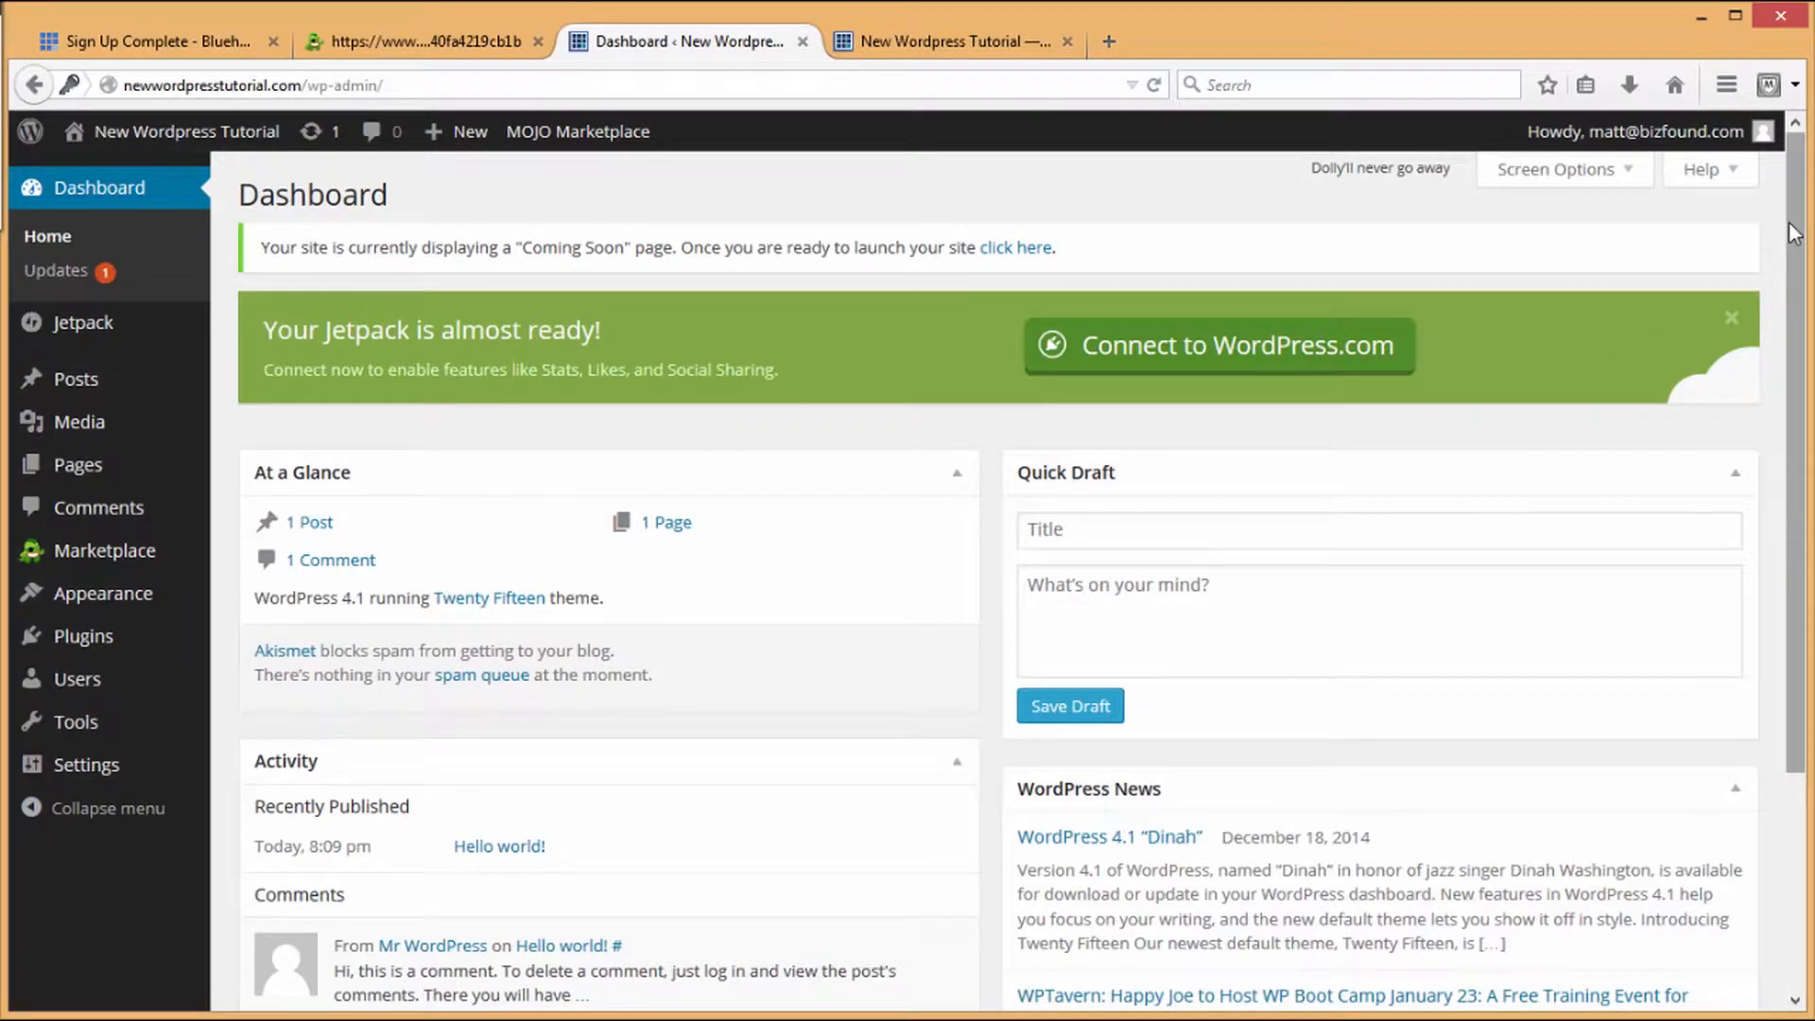
pyautogui.moveTo(1789, 227)
pyautogui.mouseDown()
pyautogui.moveTo(1776, 433)
pyautogui.moveTo(1780, 212)
pyautogui.moveTo(1778, 241)
pyautogui.mouseUp()
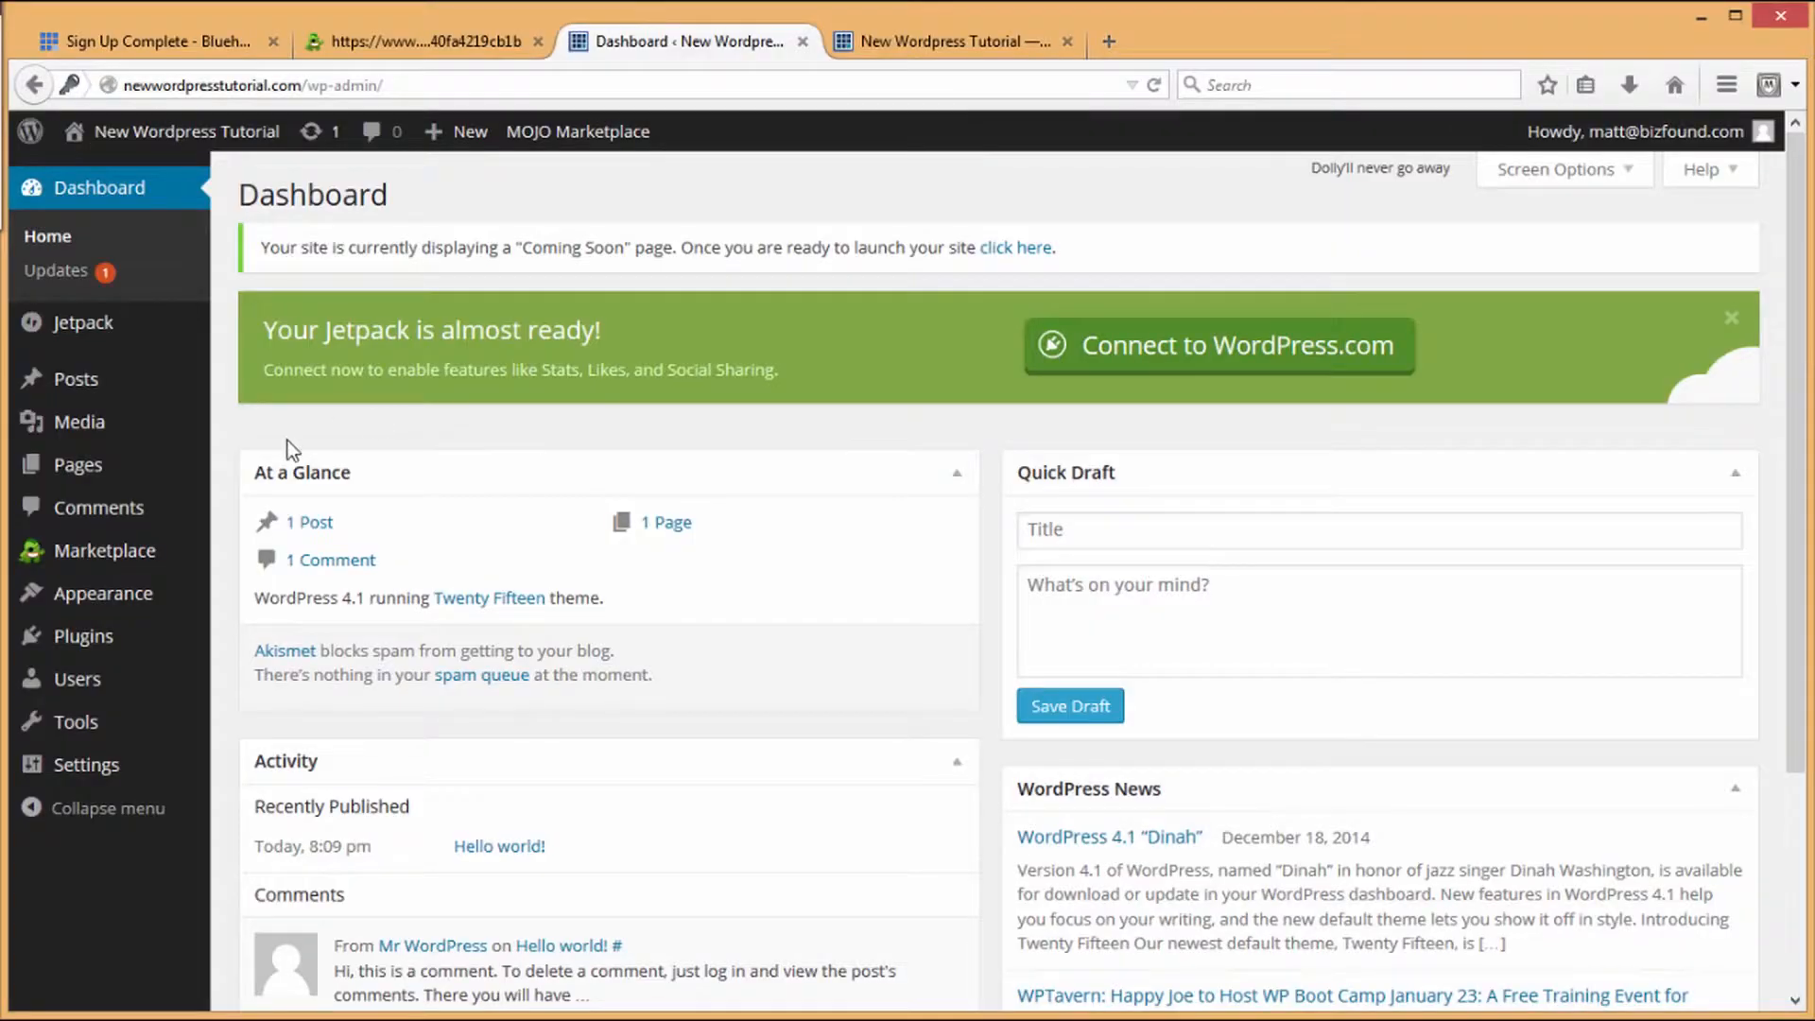
pyautogui.moveTo(525, 143)
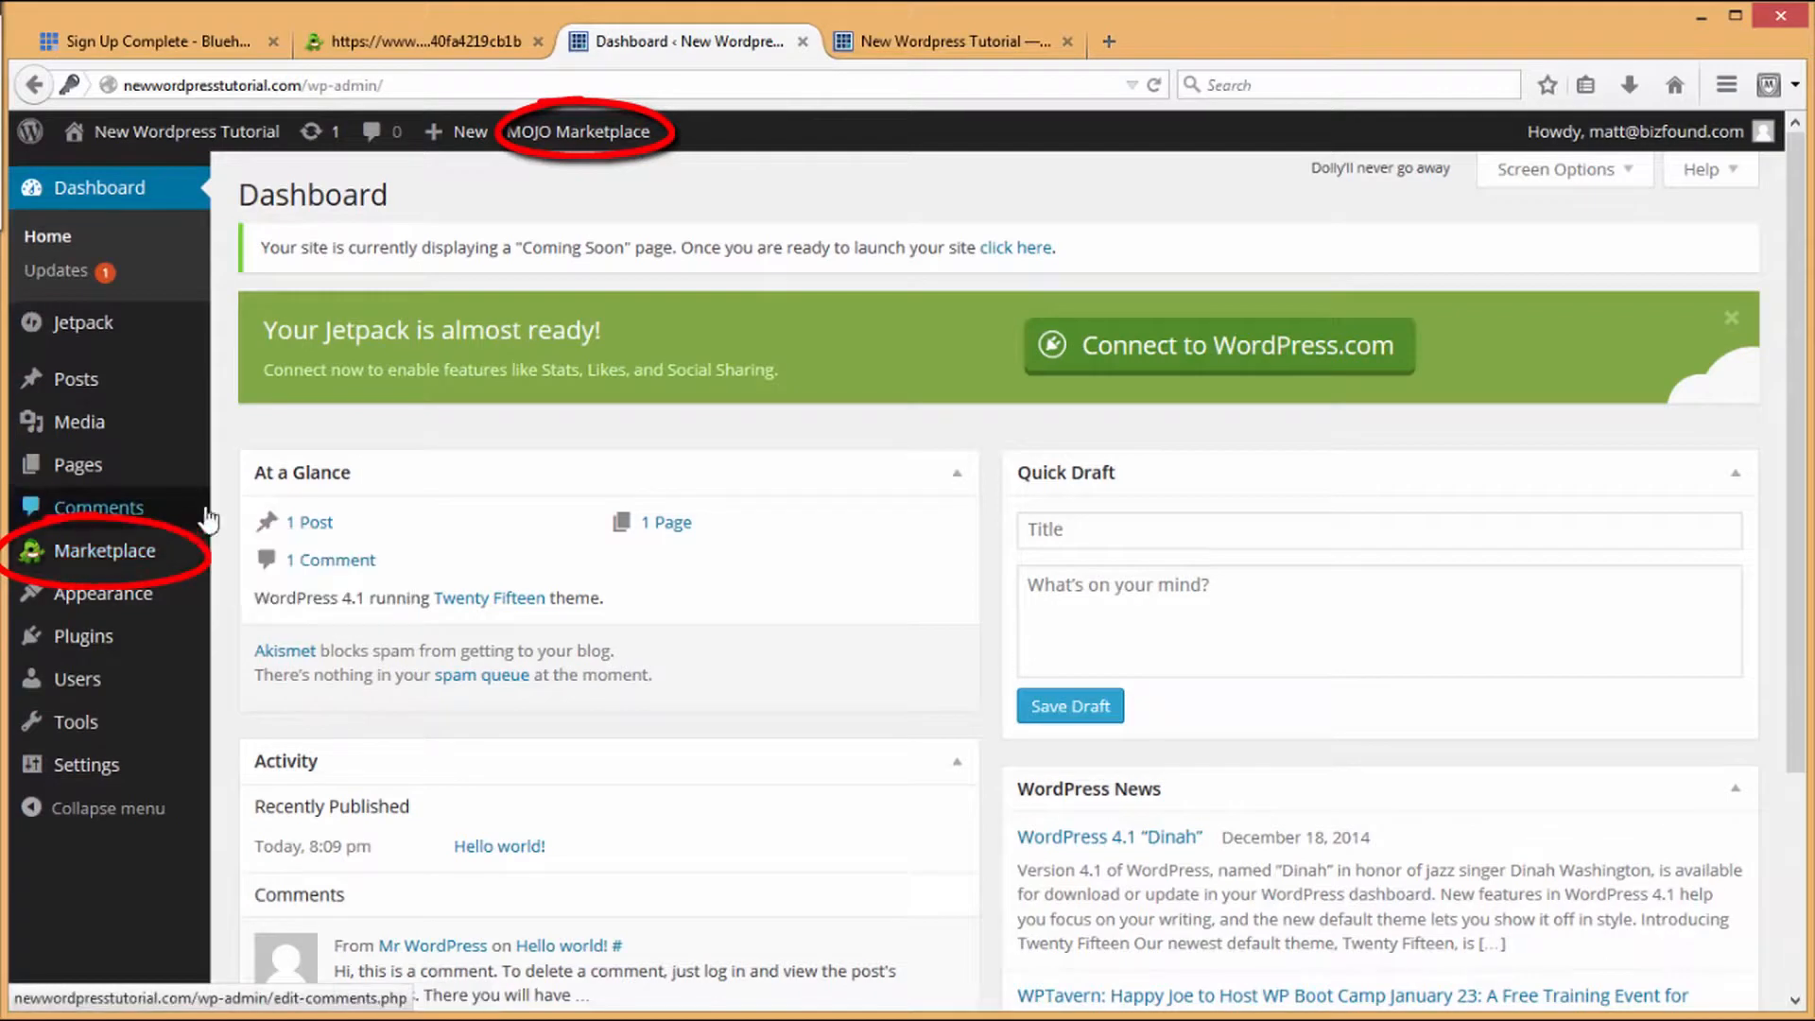
# Step: Deactivate the Hello Dolly, Jetpack by WordPress.com and MOJO Marketplace plugins together, leaving Akismet out of the selection
pyautogui.click(76, 651)
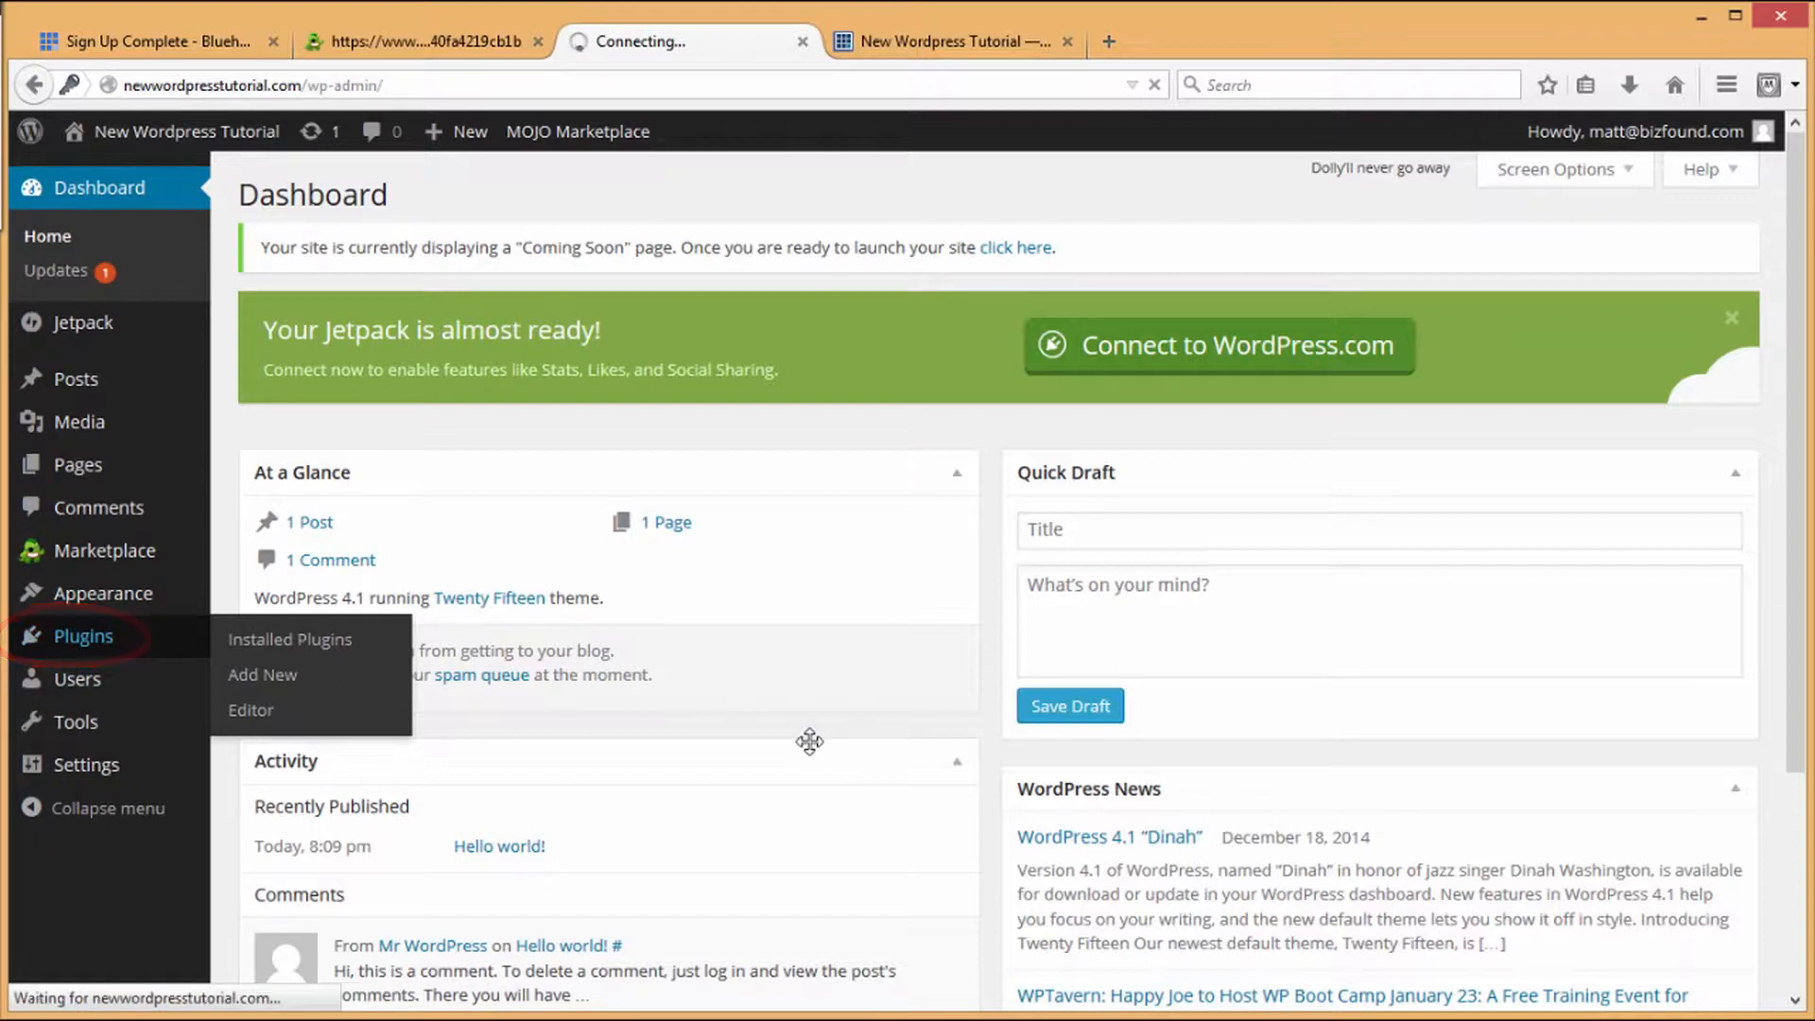
pyautogui.scroll(-3, 580, 581)
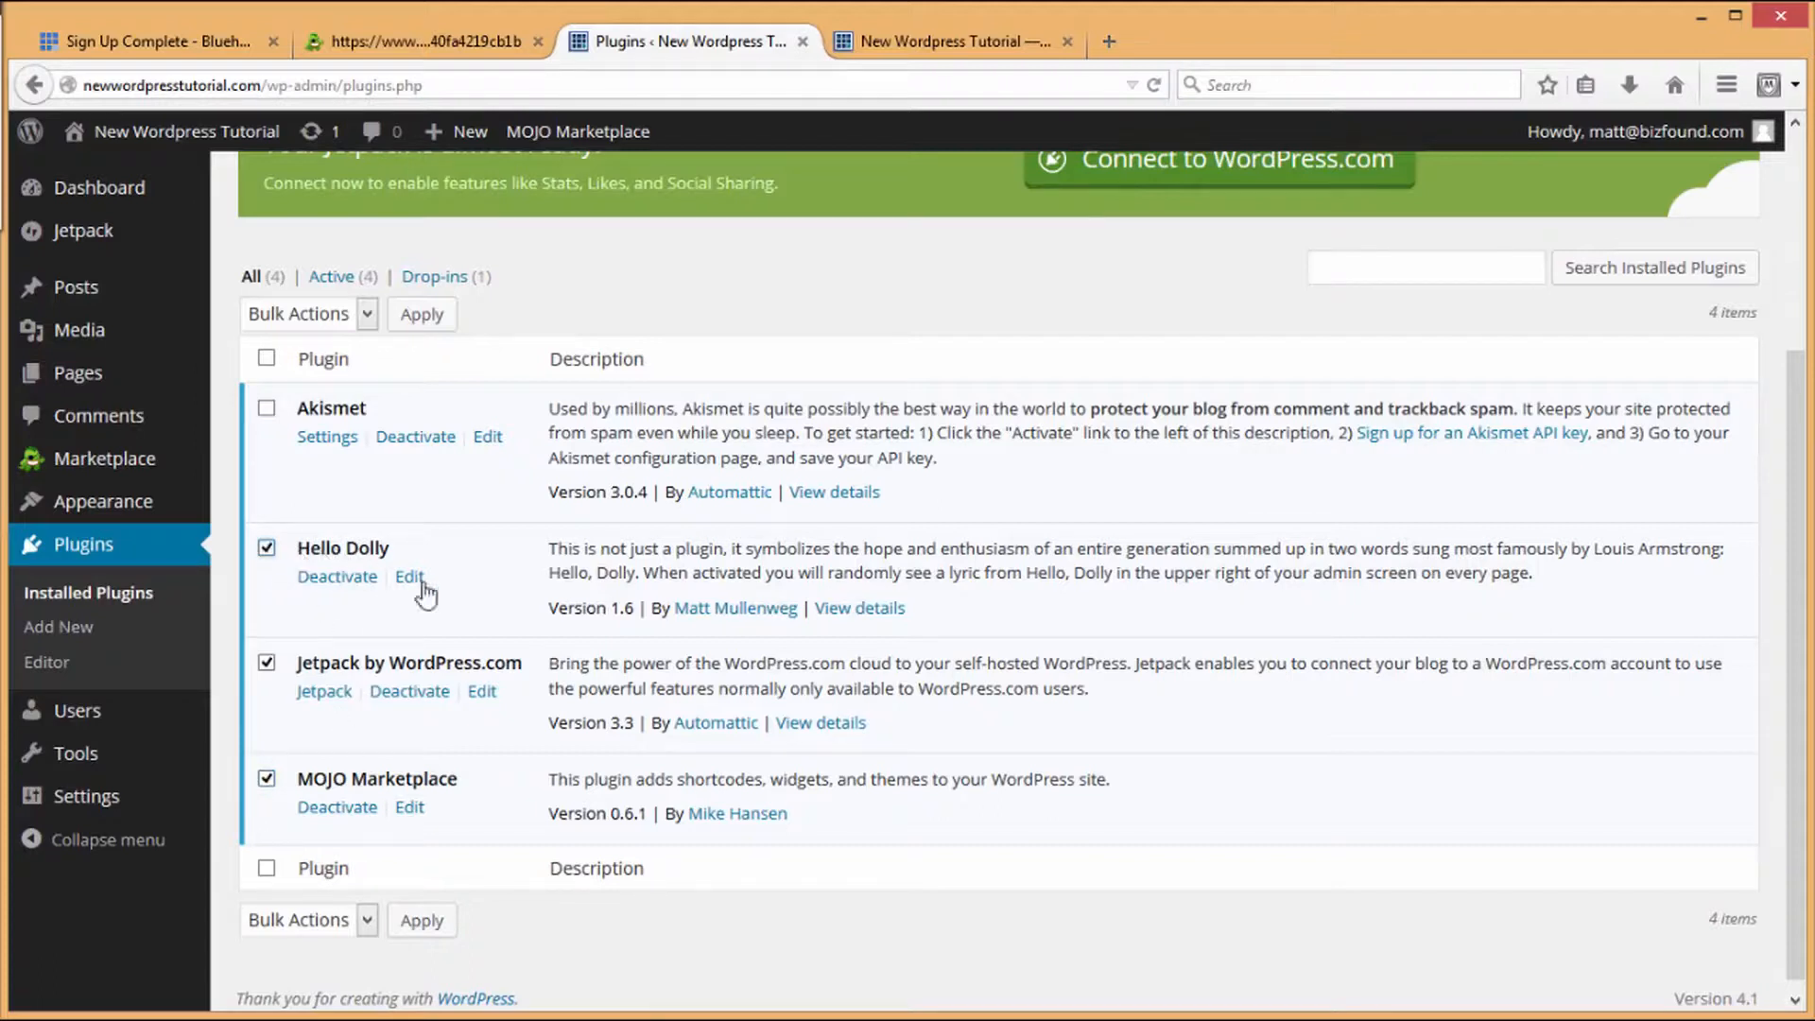
pyautogui.scroll(5, 1197, 762)
pyautogui.click(369, 923)
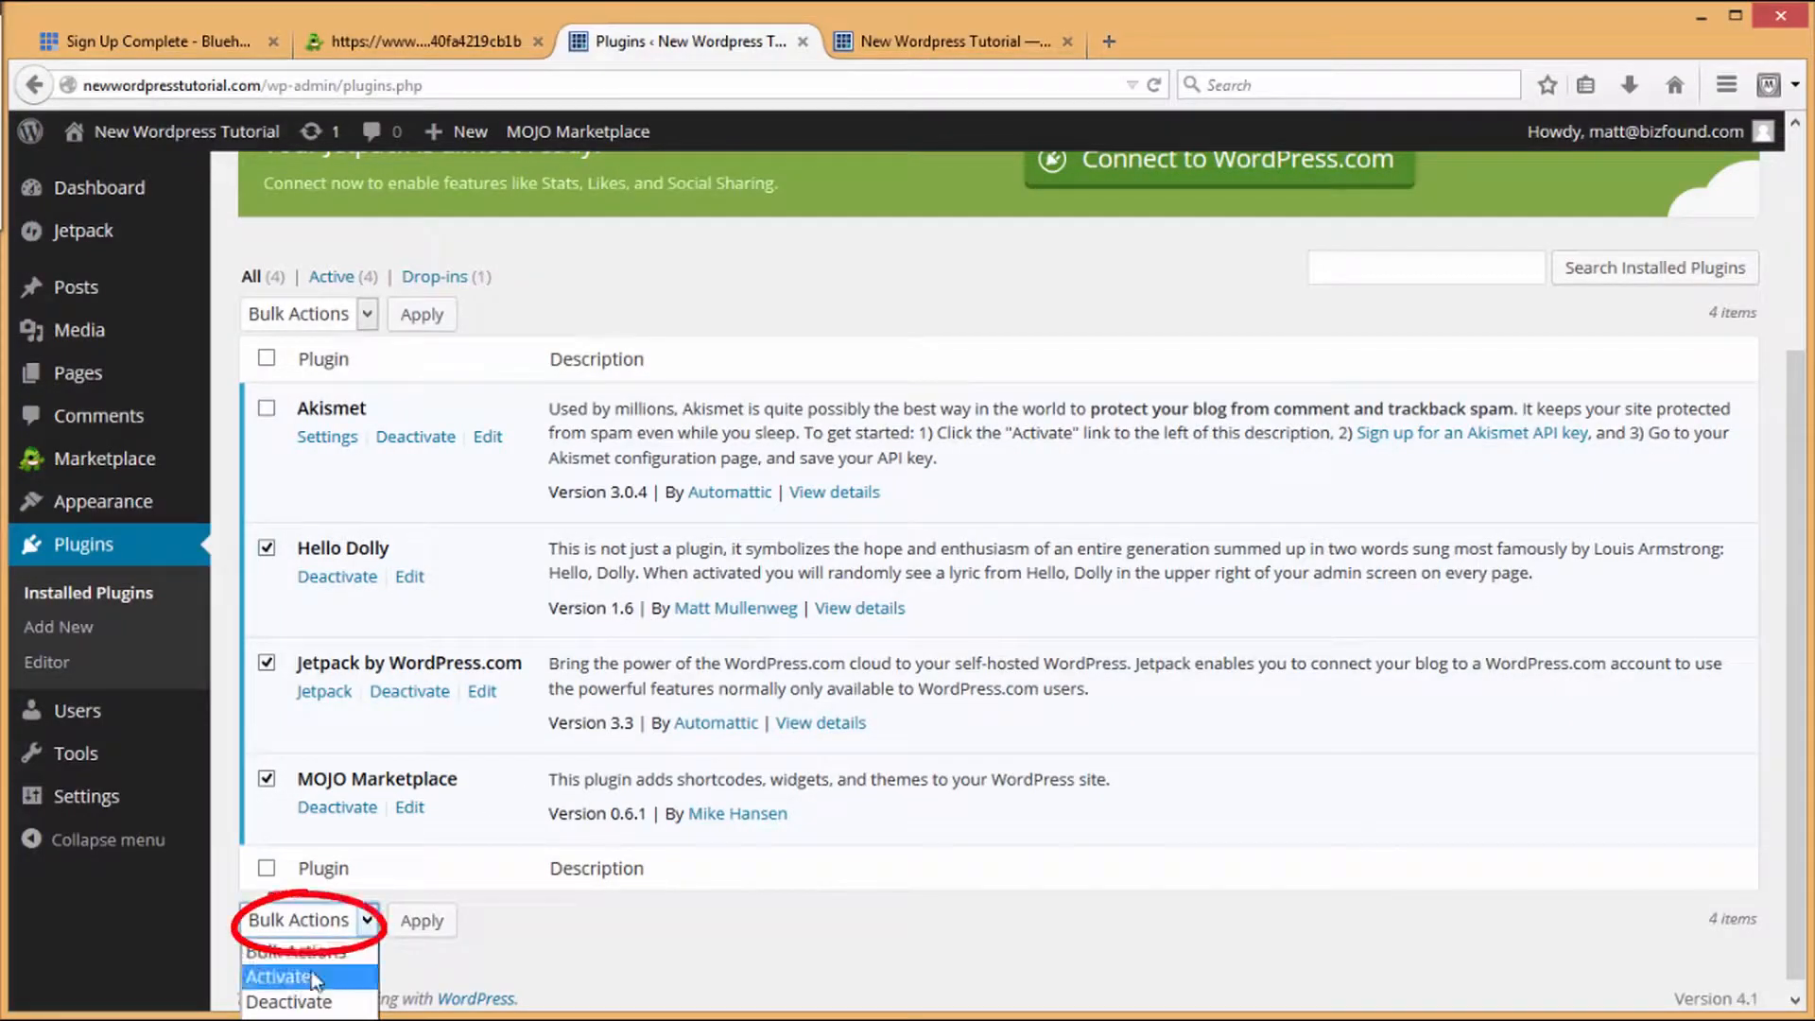
pyautogui.click(297, 1003)
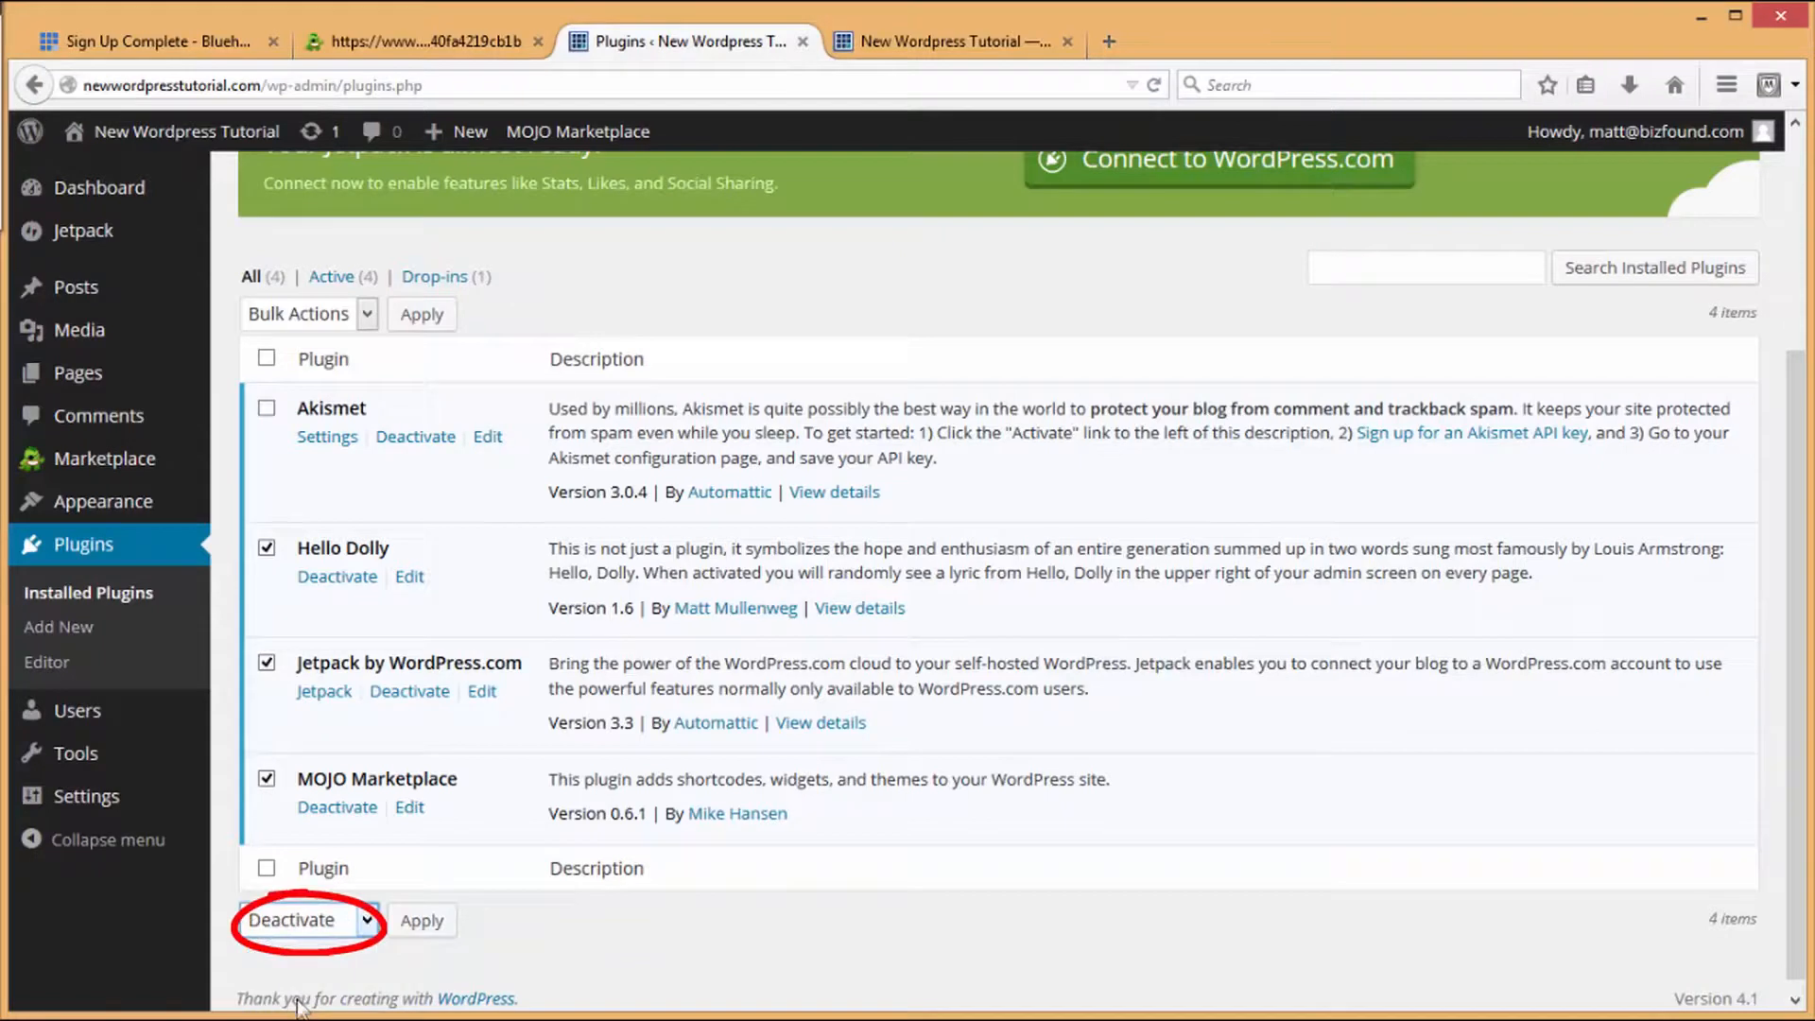
pyautogui.click(423, 928)
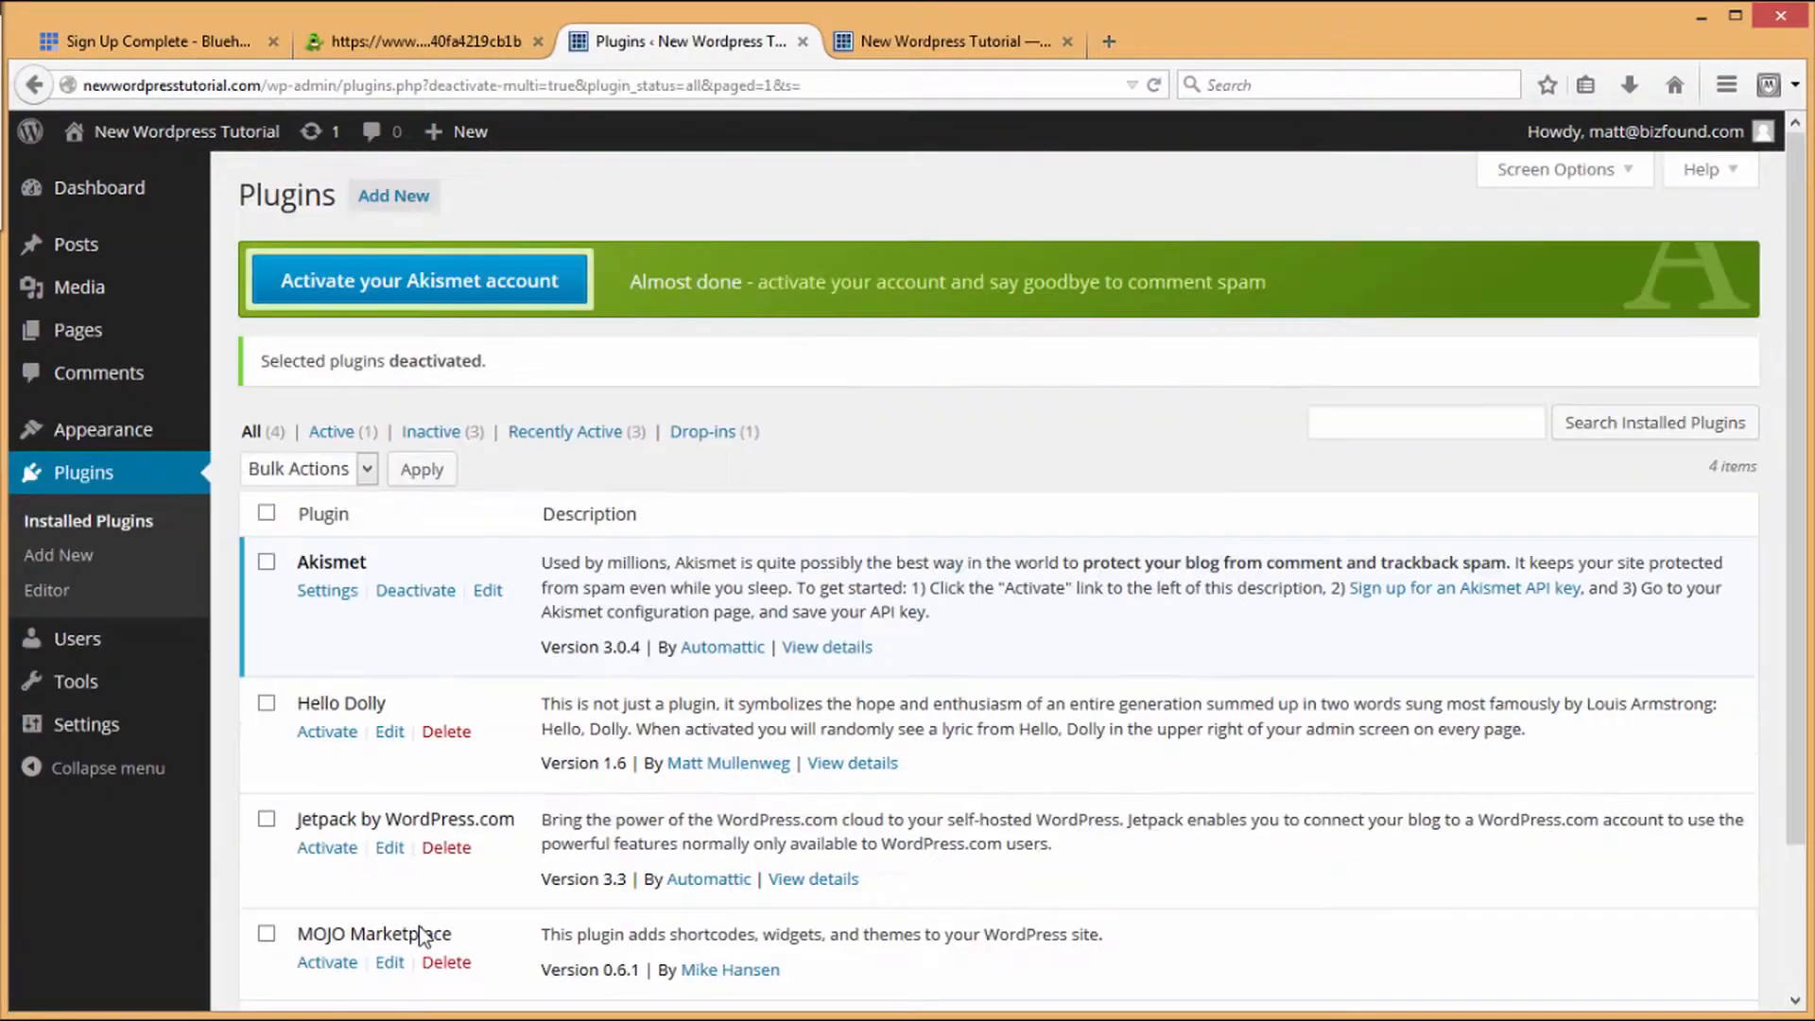
# Step: Delete the Hello Dolly, Jetpack by WordPress.com and MOJO Marketplace plugins together, including their files and data
pyautogui.scroll(-3, 473, 624)
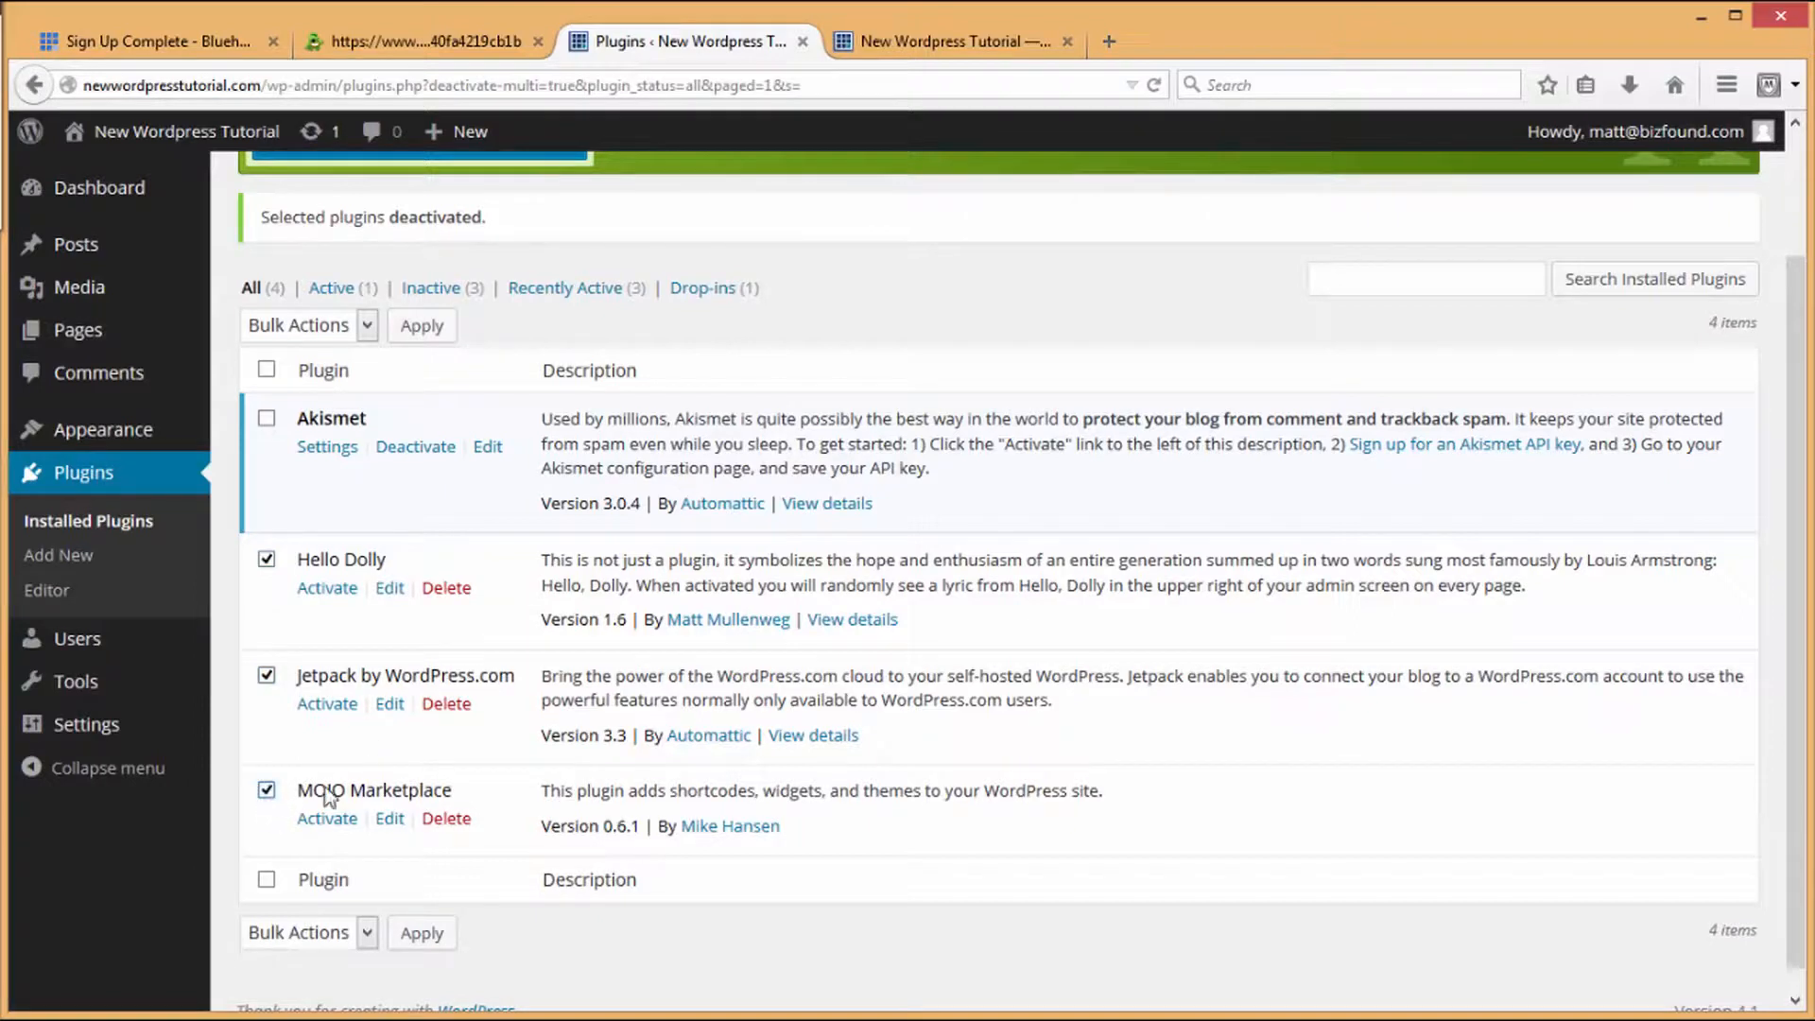
pyautogui.click(365, 933)
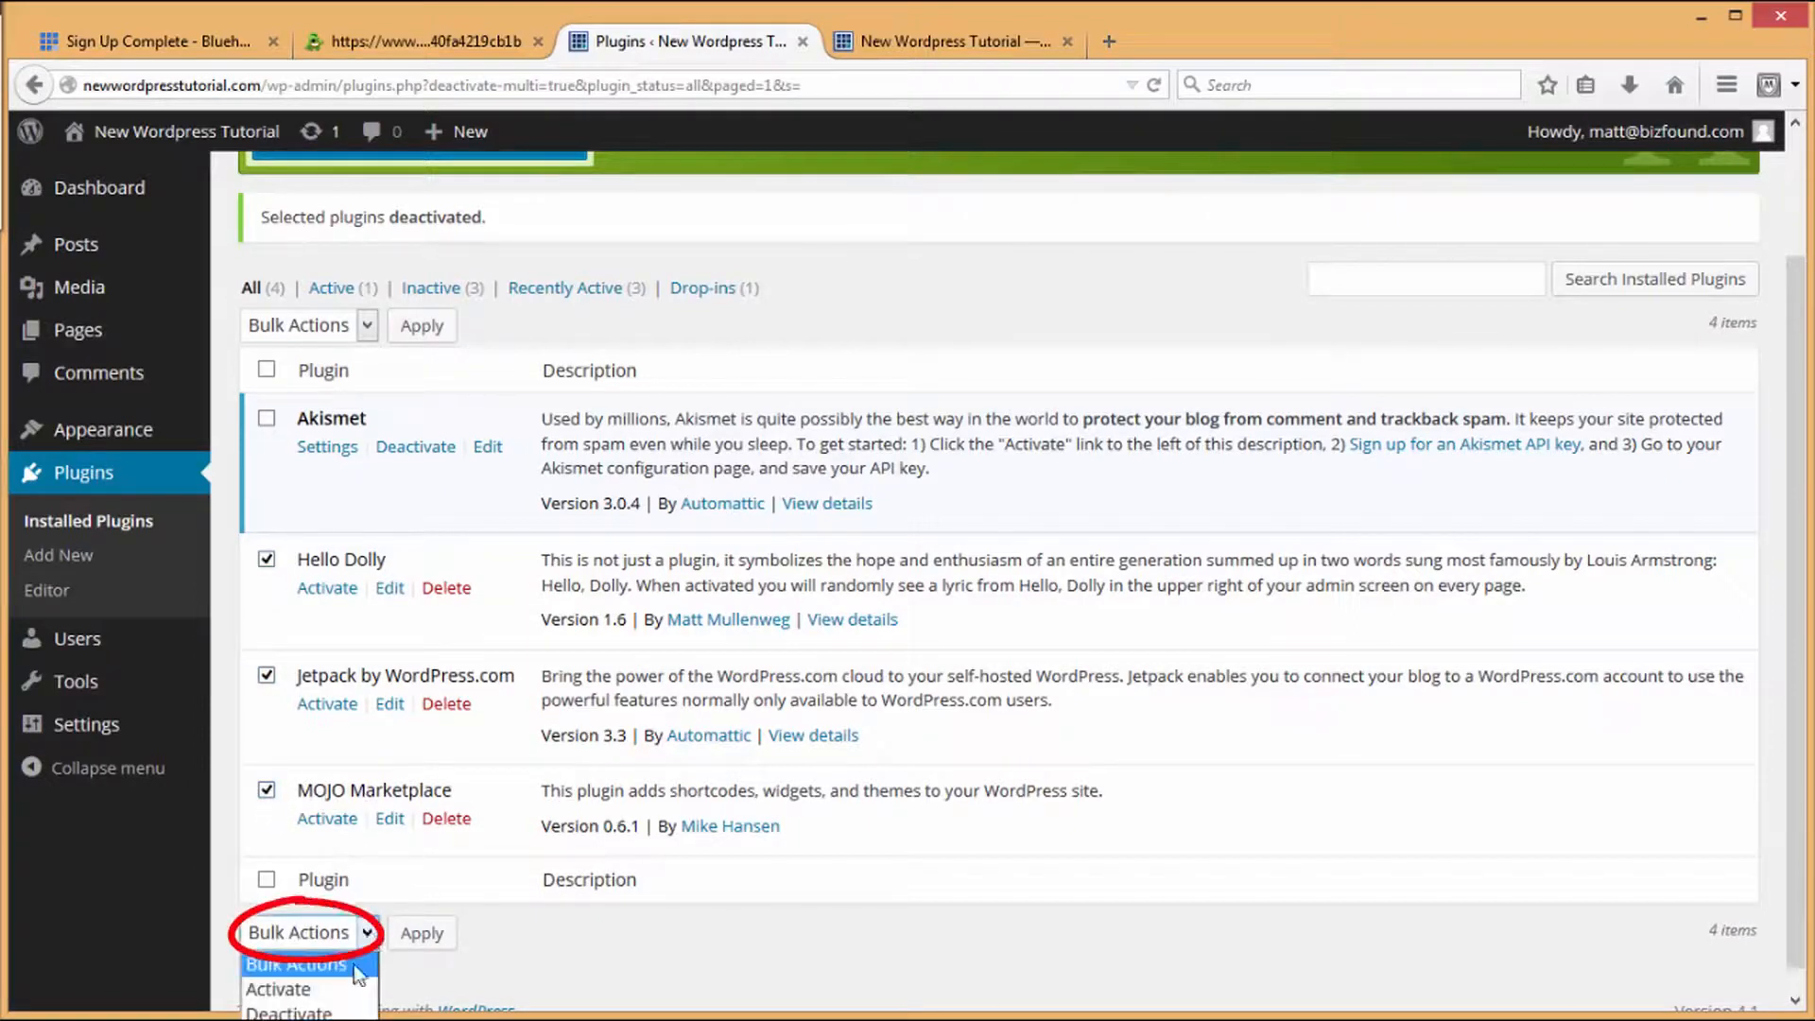
pyautogui.click(331, 1020)
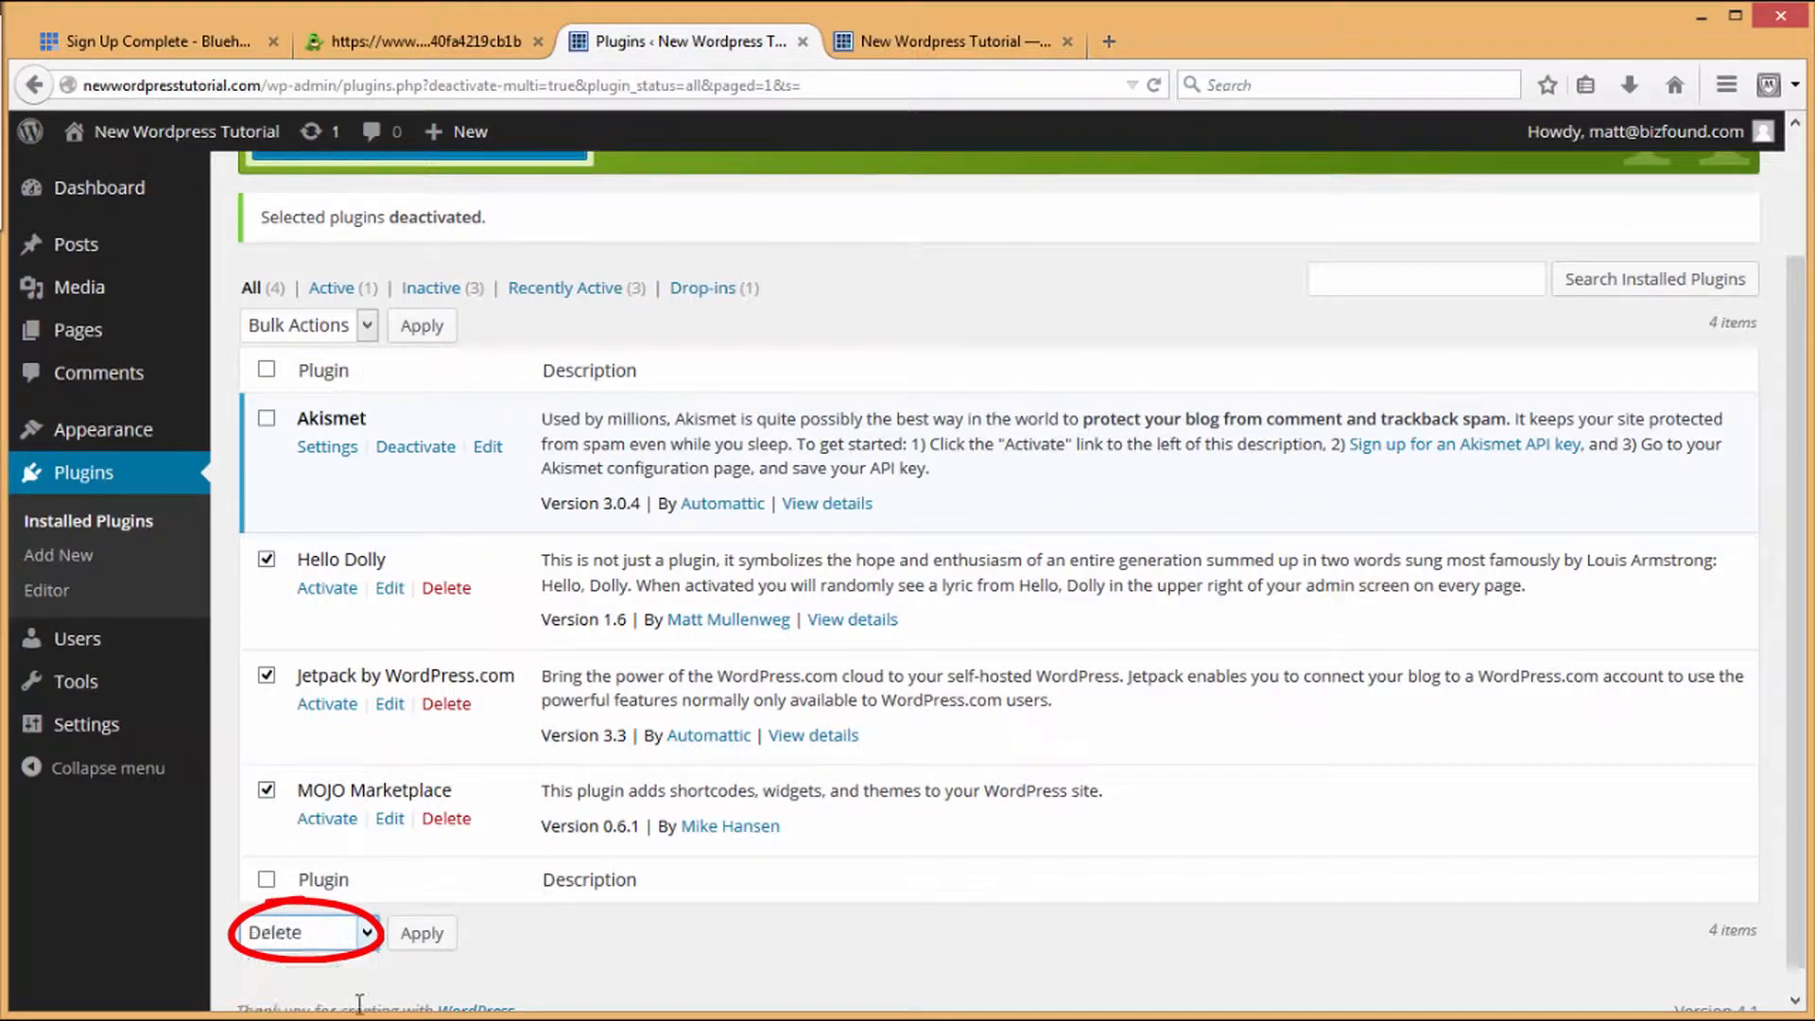
pyautogui.click(421, 936)
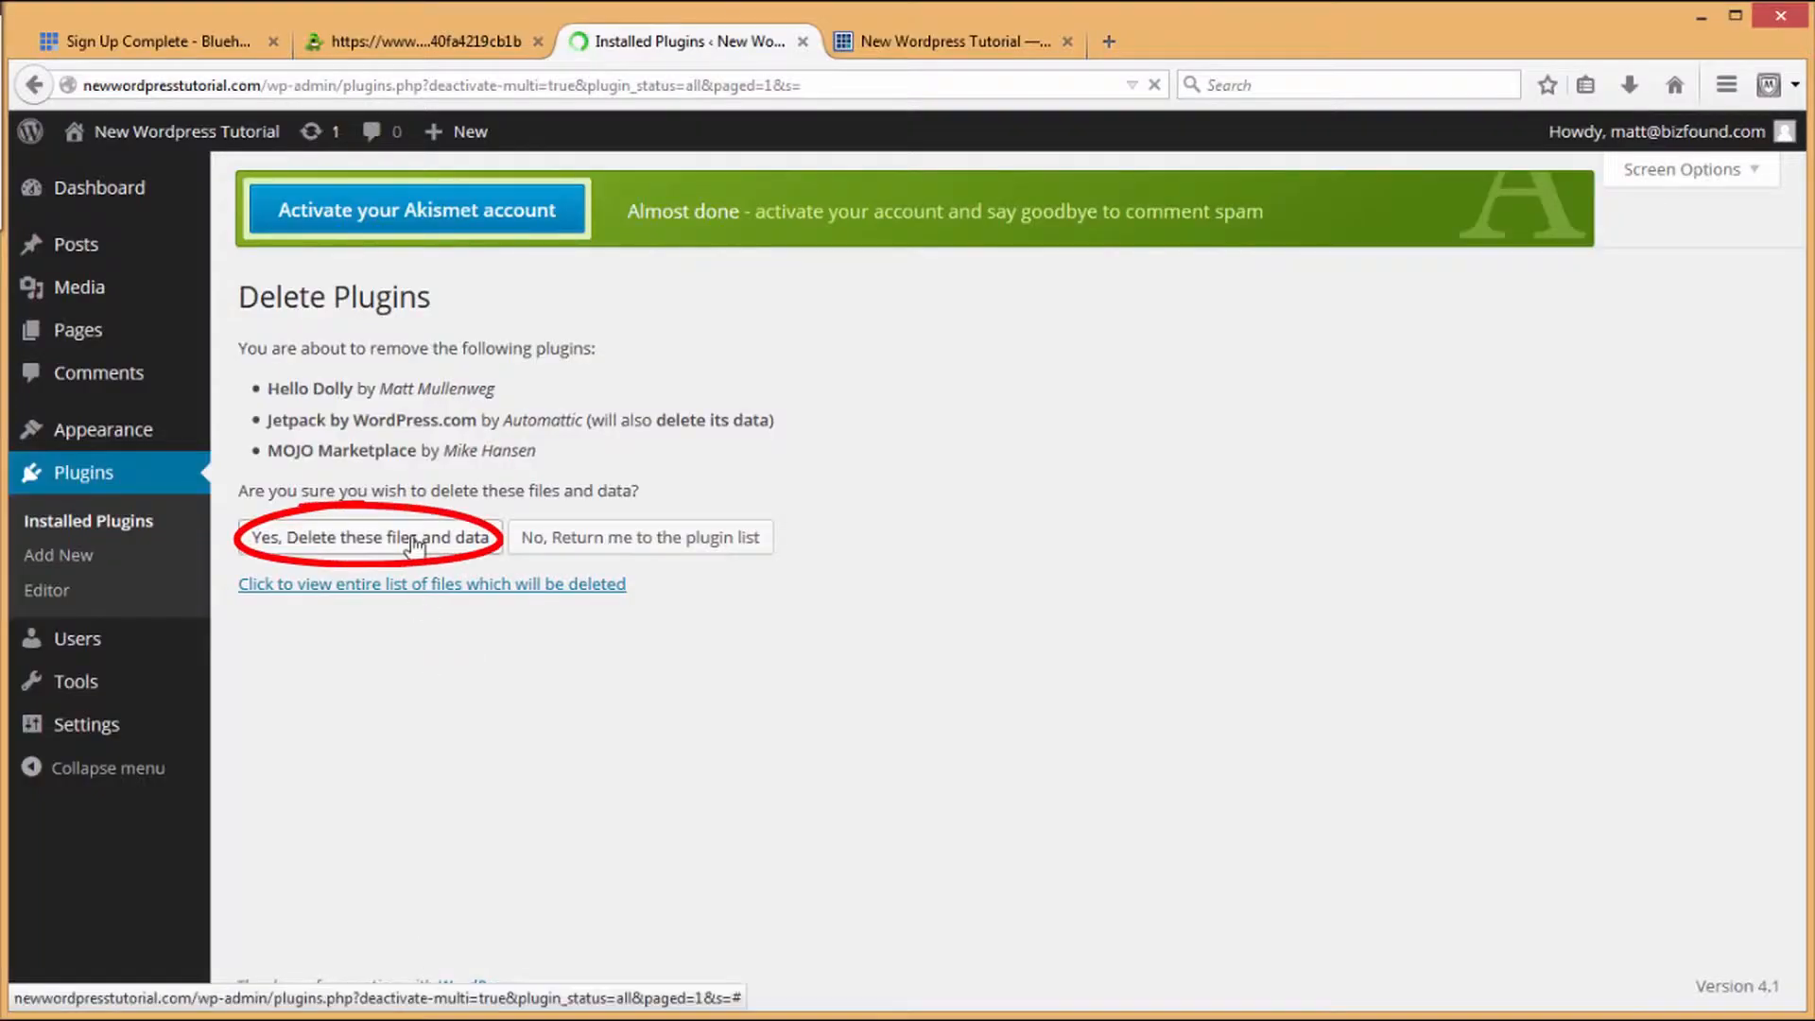
pyautogui.click(413, 541)
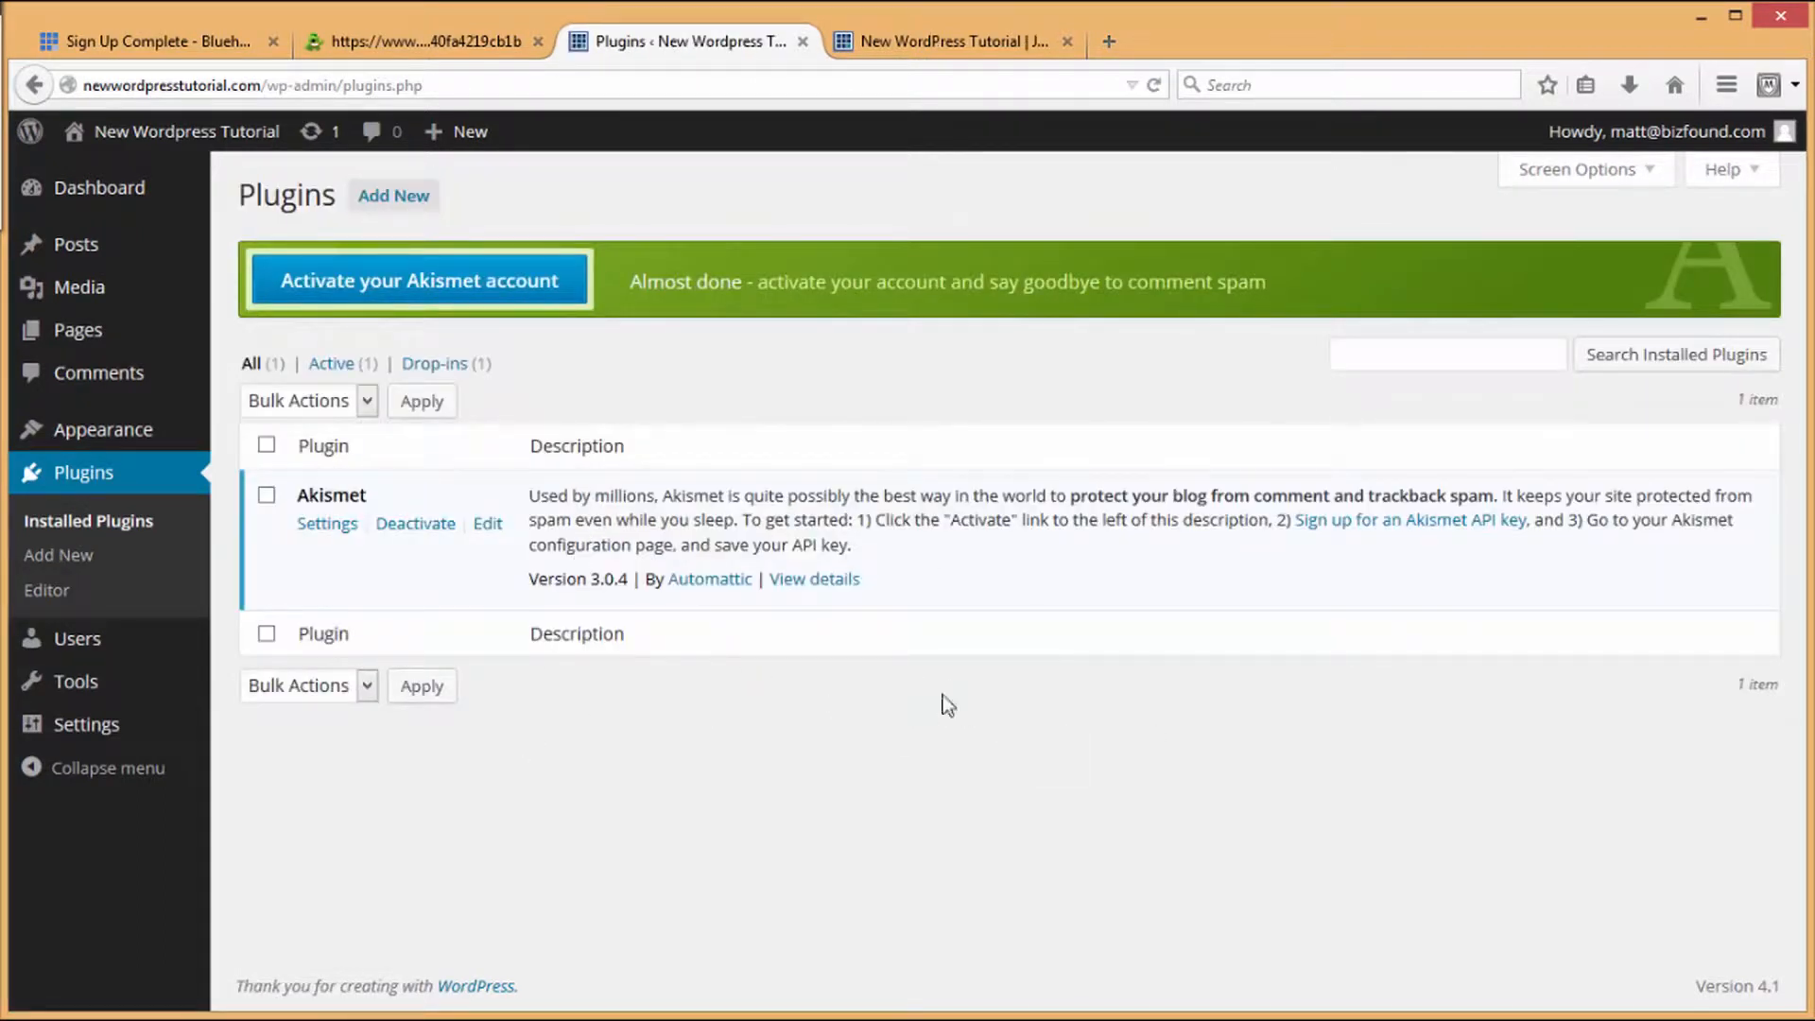
# Step: Look over the live front page of newwordpresstutorial.com and its address
pyautogui.click(979, 50)
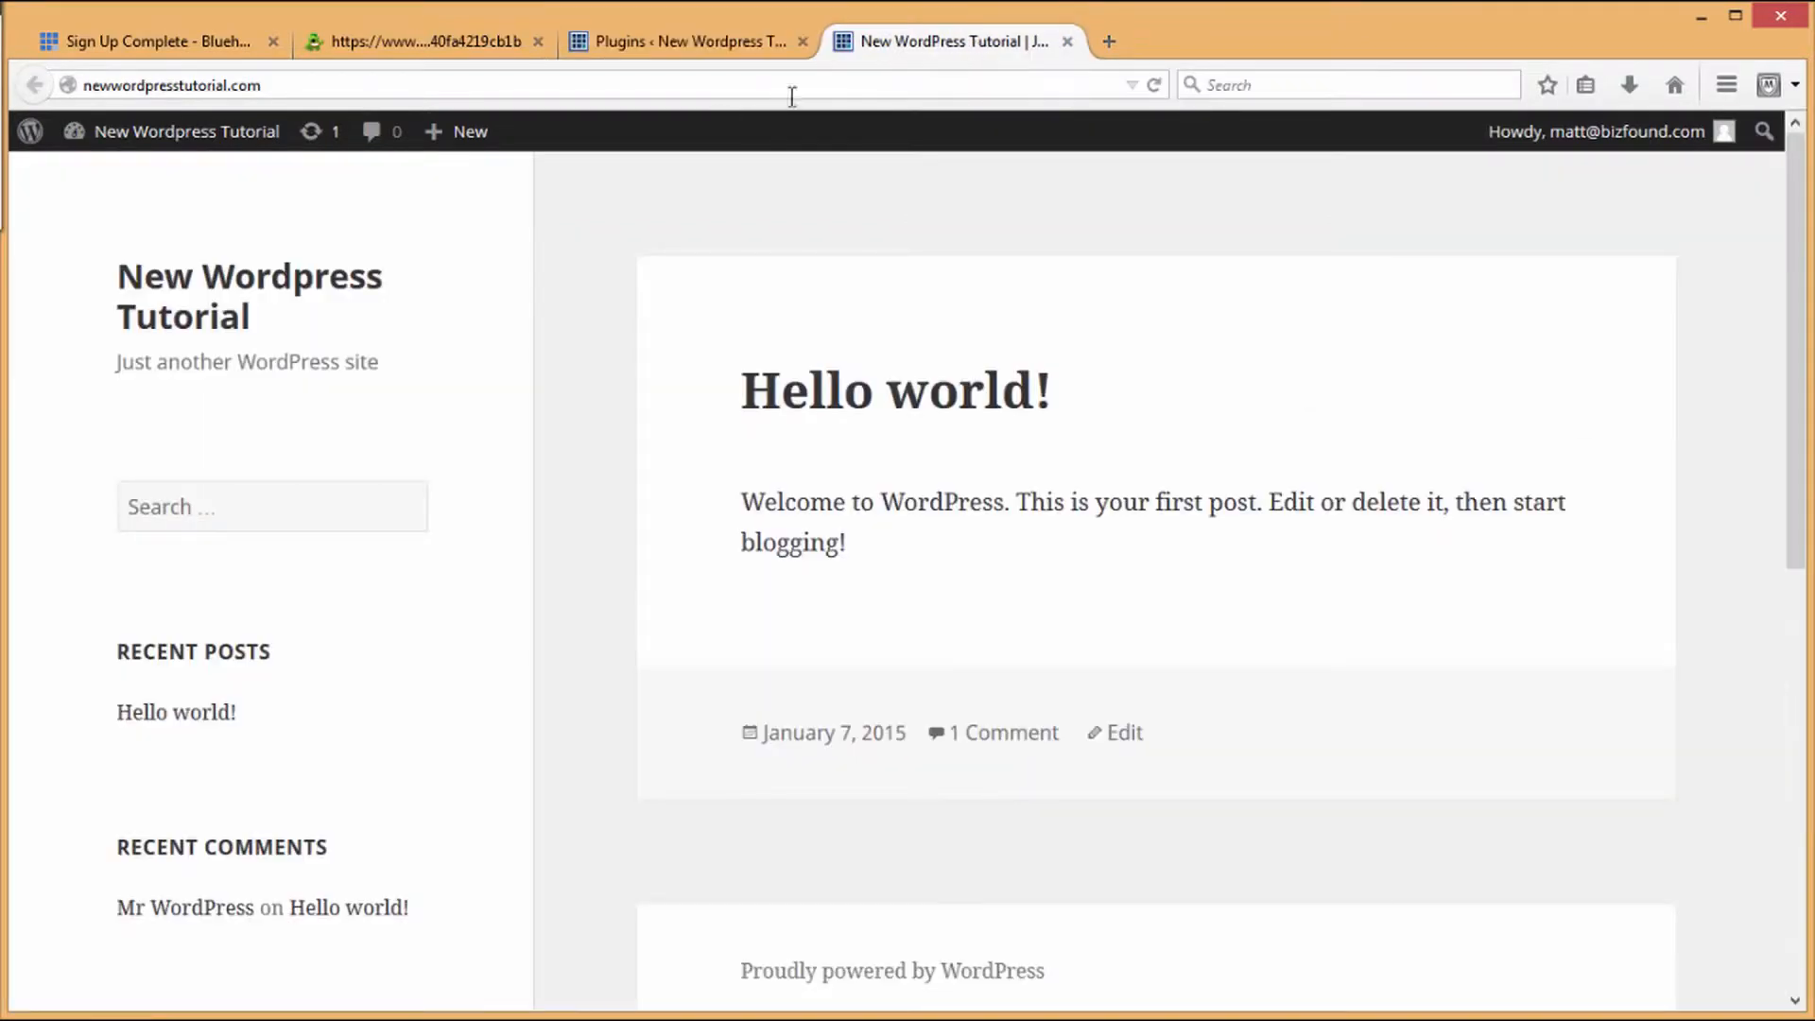
pyautogui.click(730, 88)
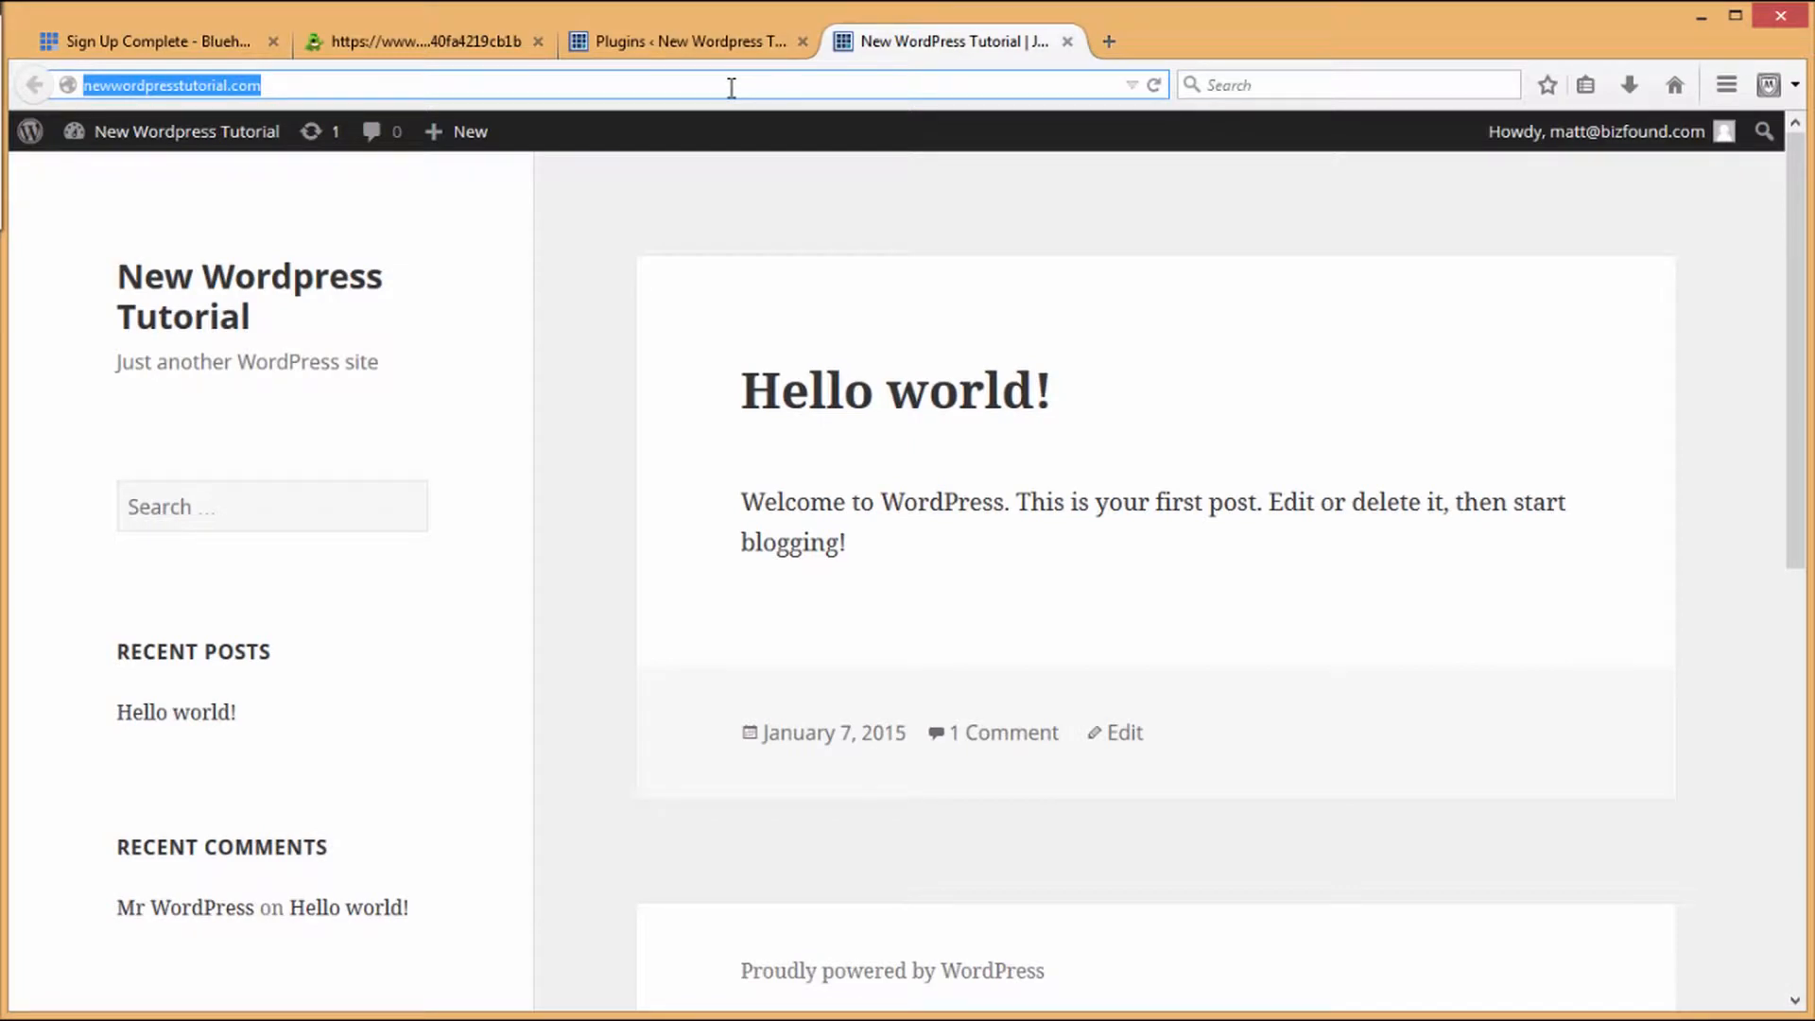
pyautogui.click(1314, 379)
pyautogui.moveTo(1790, 289); pyautogui.dragTo(1761, 227)
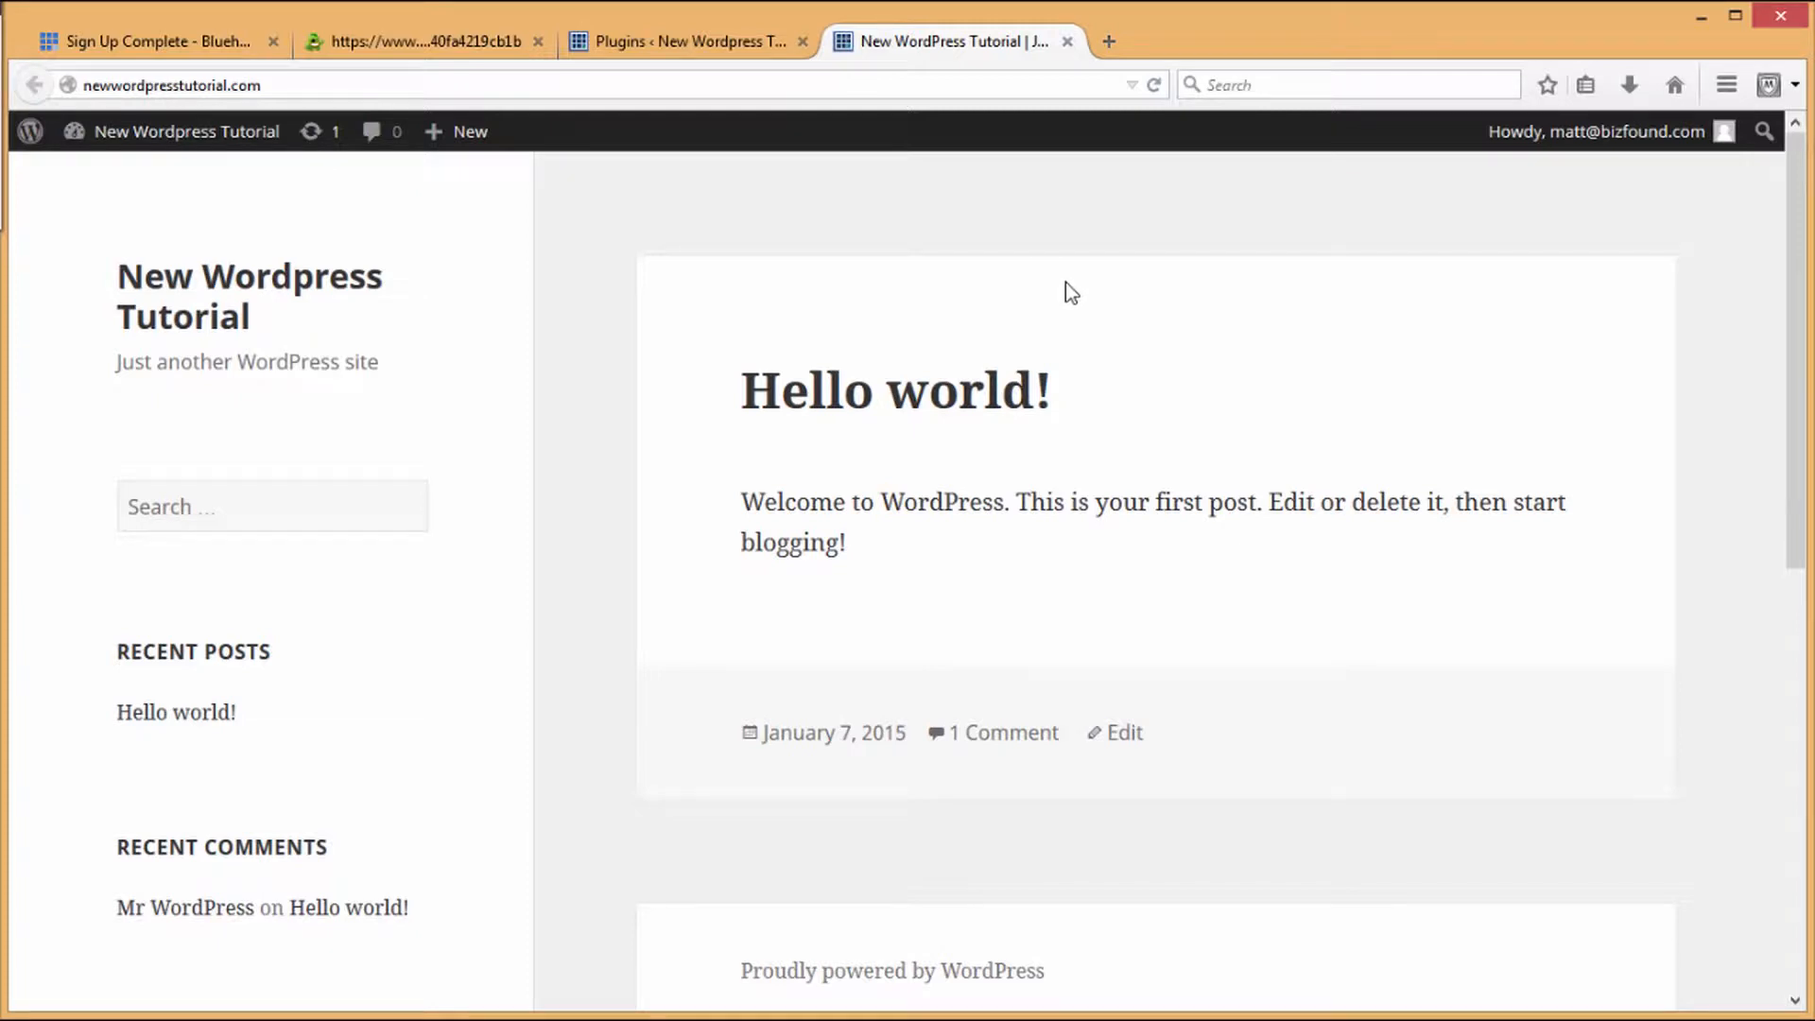
# Step: Return to the site's admin area and move the Sample Page to the trash
pyautogui.click(726, 49)
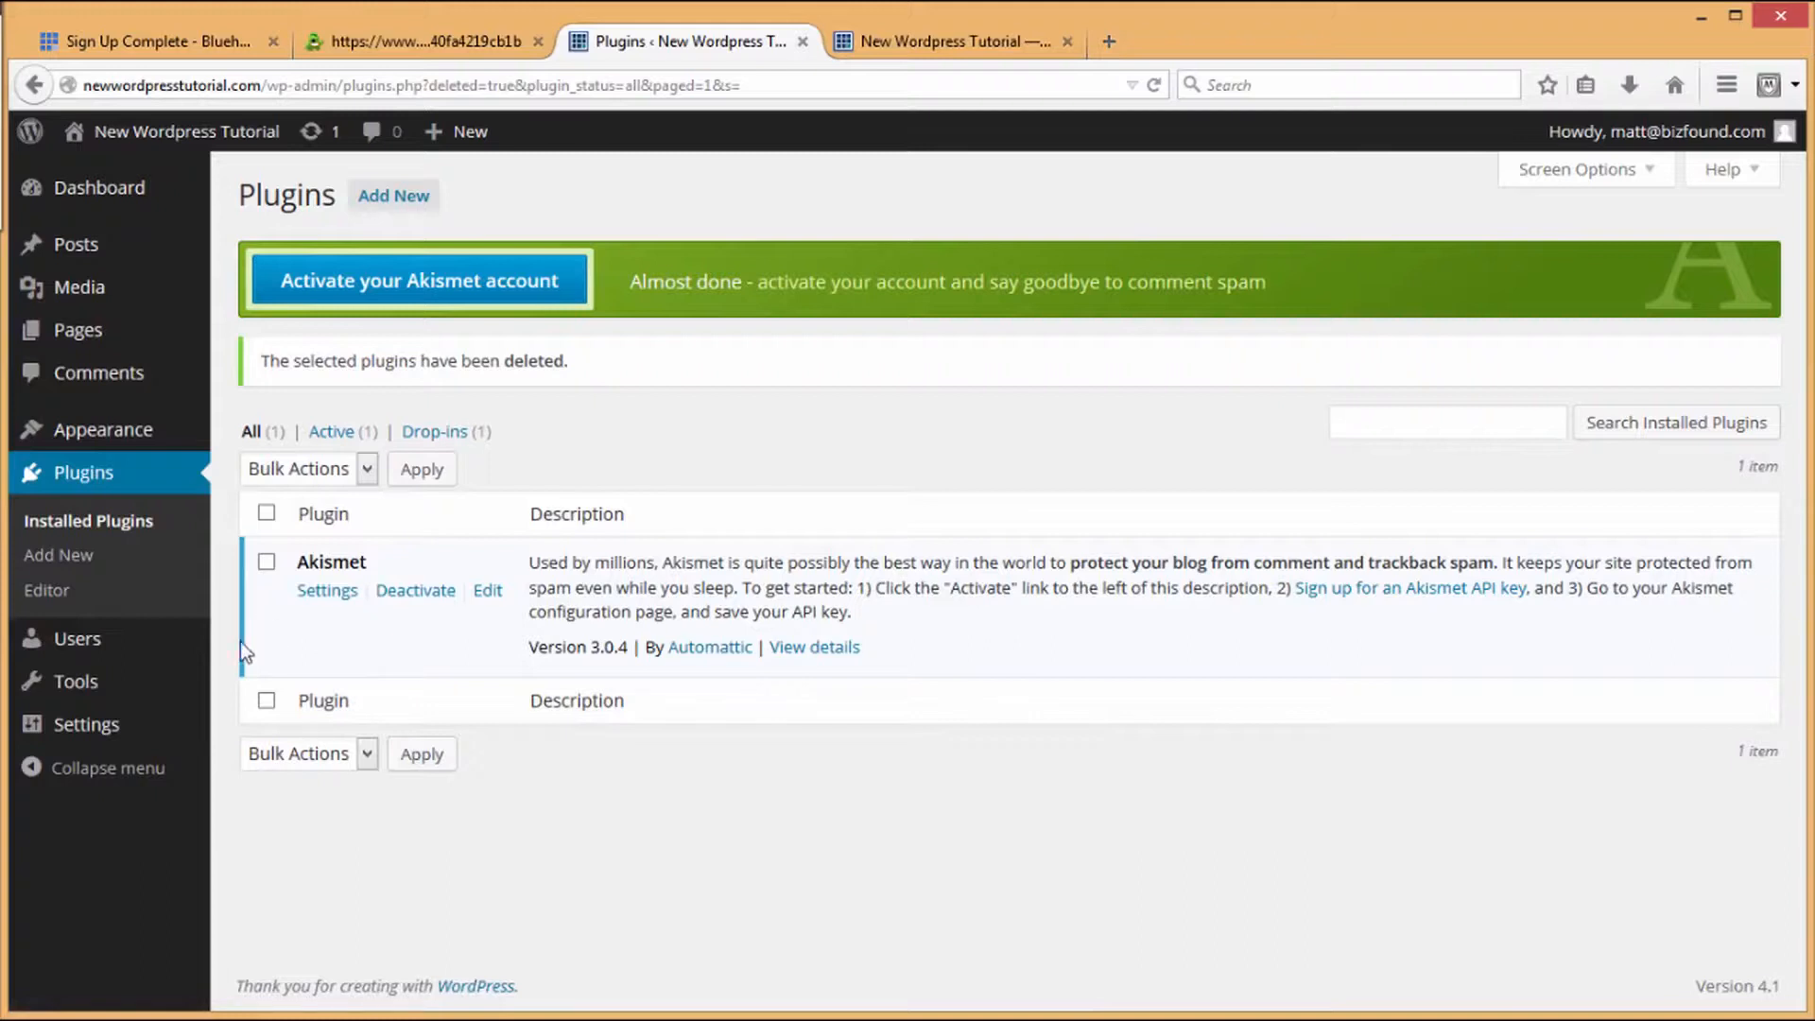
pyautogui.moveTo(78, 728)
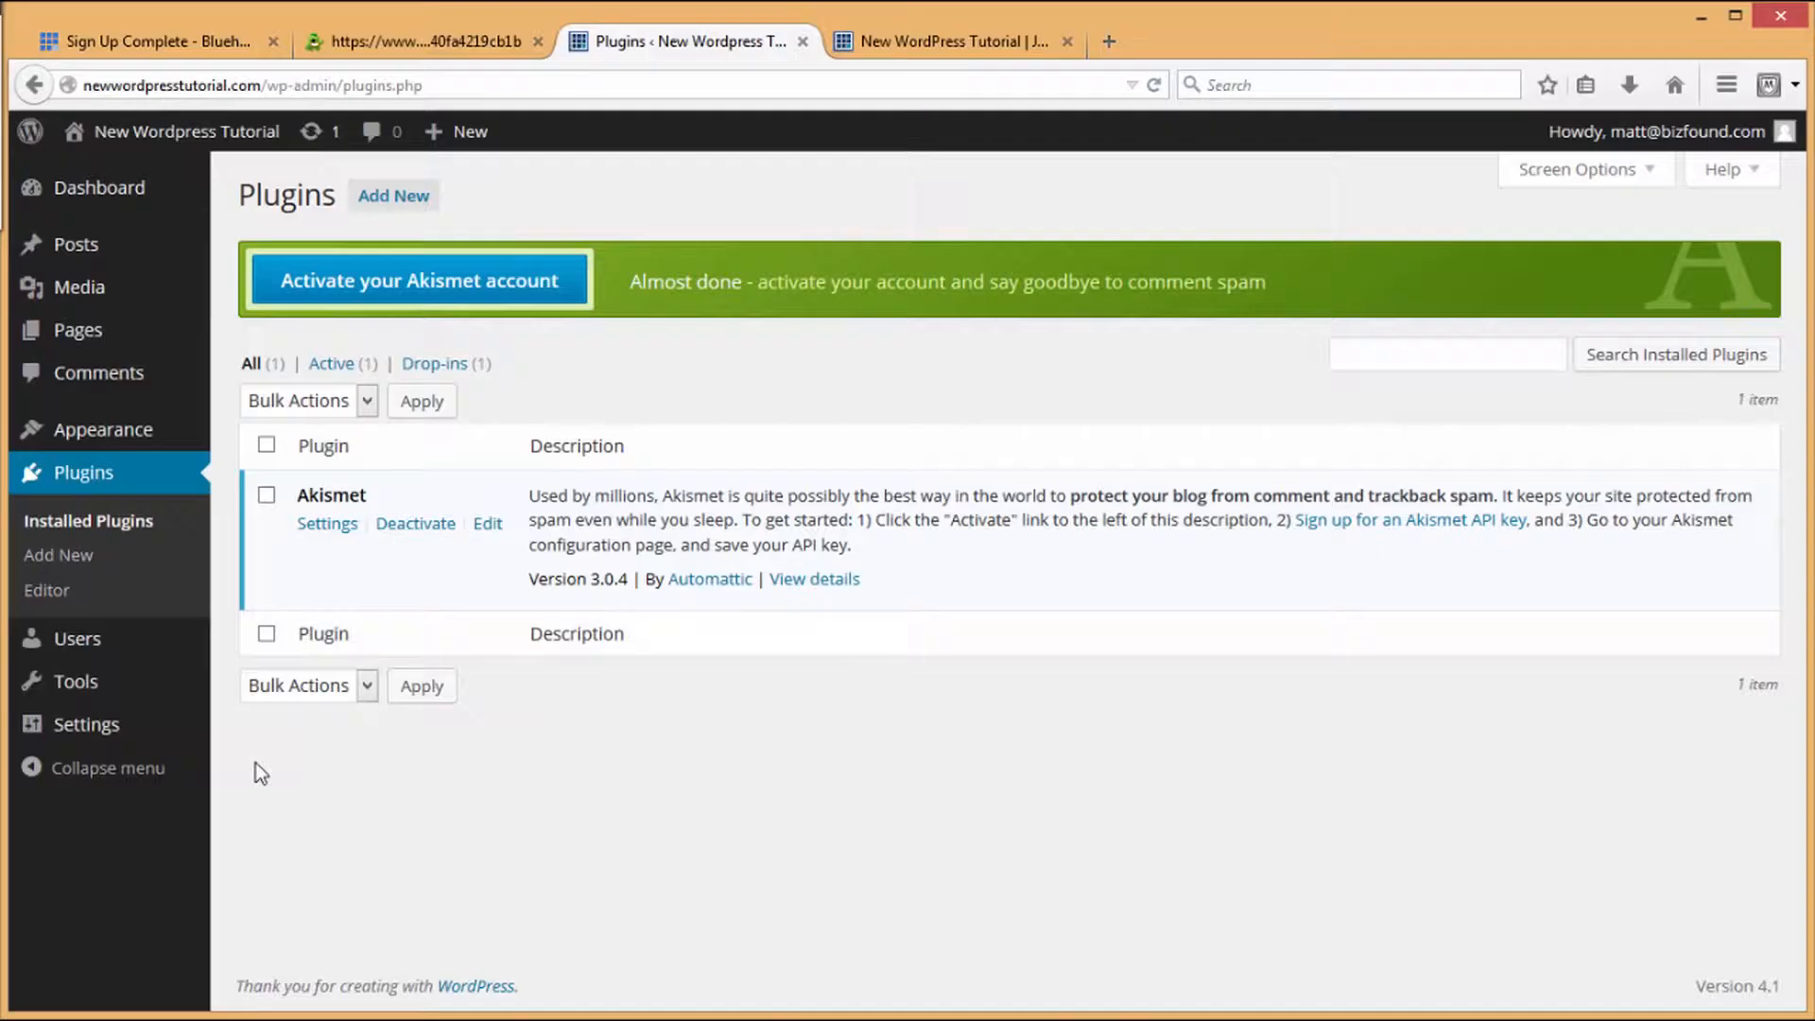
pyautogui.click(68, 335)
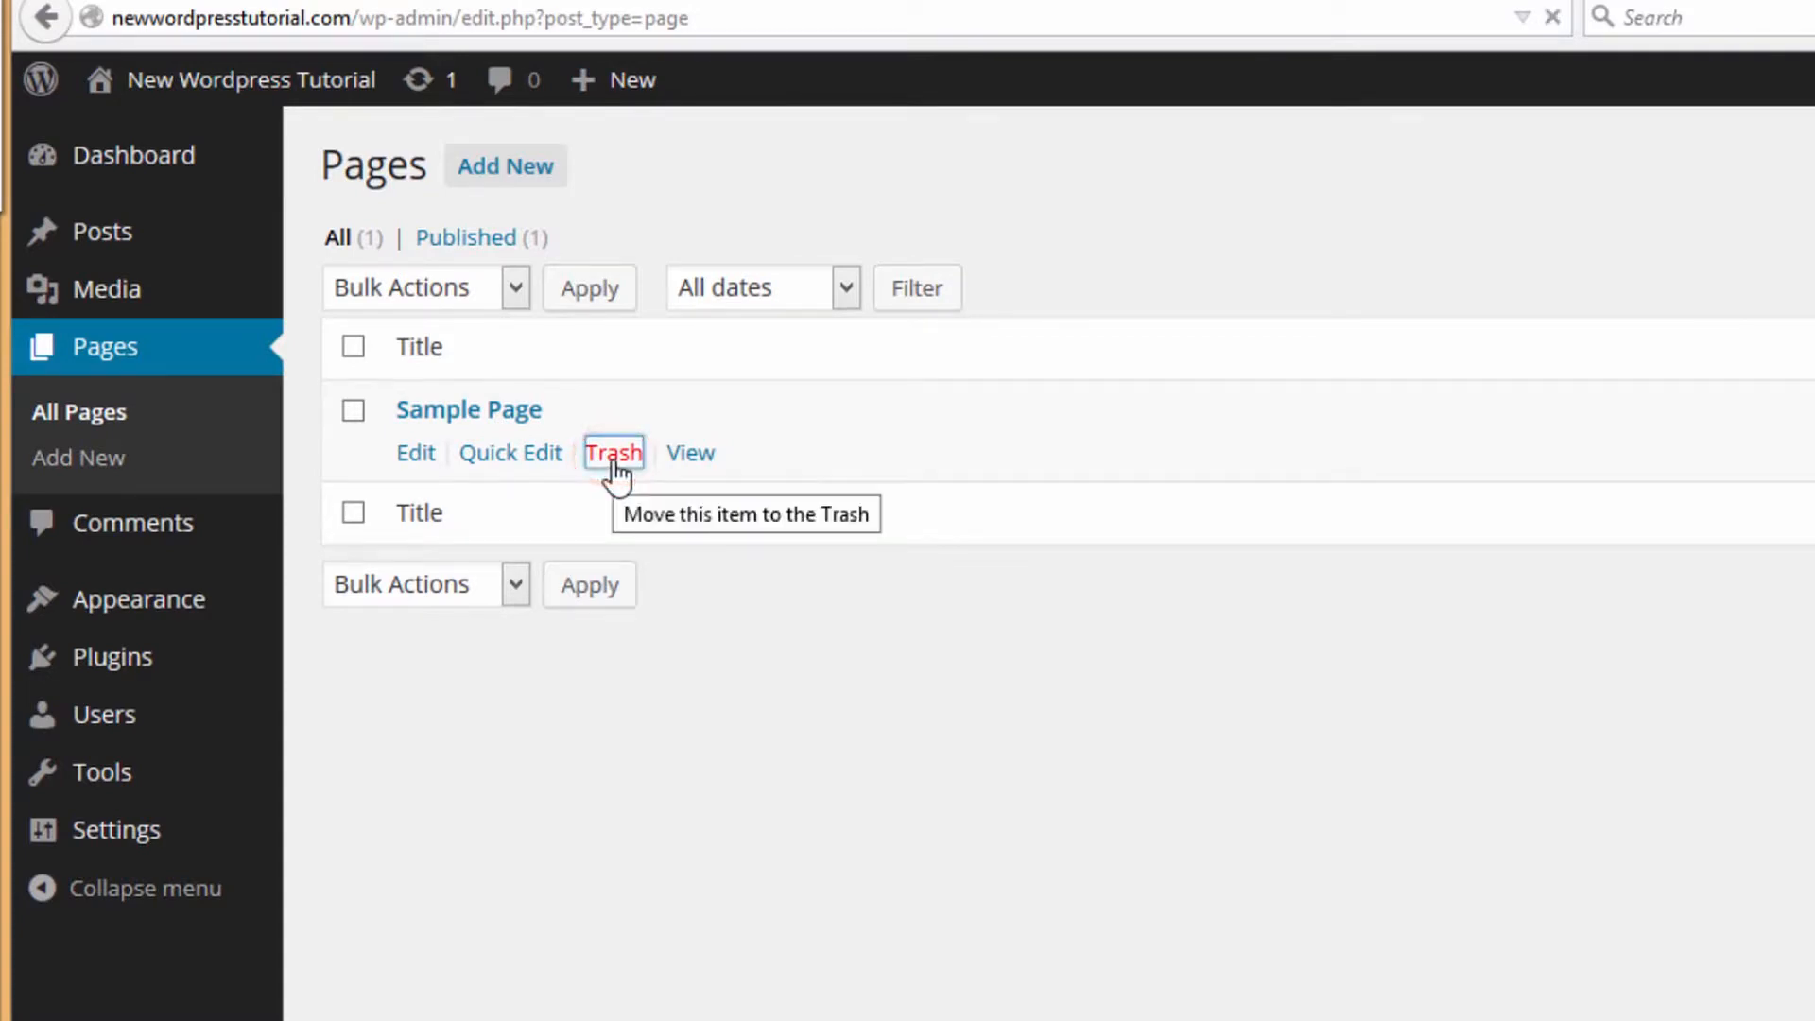
pyautogui.click(614, 460)
# Step: Add a new page titled "About" with the text "This is the about page." and dismiss the Distraction-Free Writing tip
pyautogui.click(492, 184)
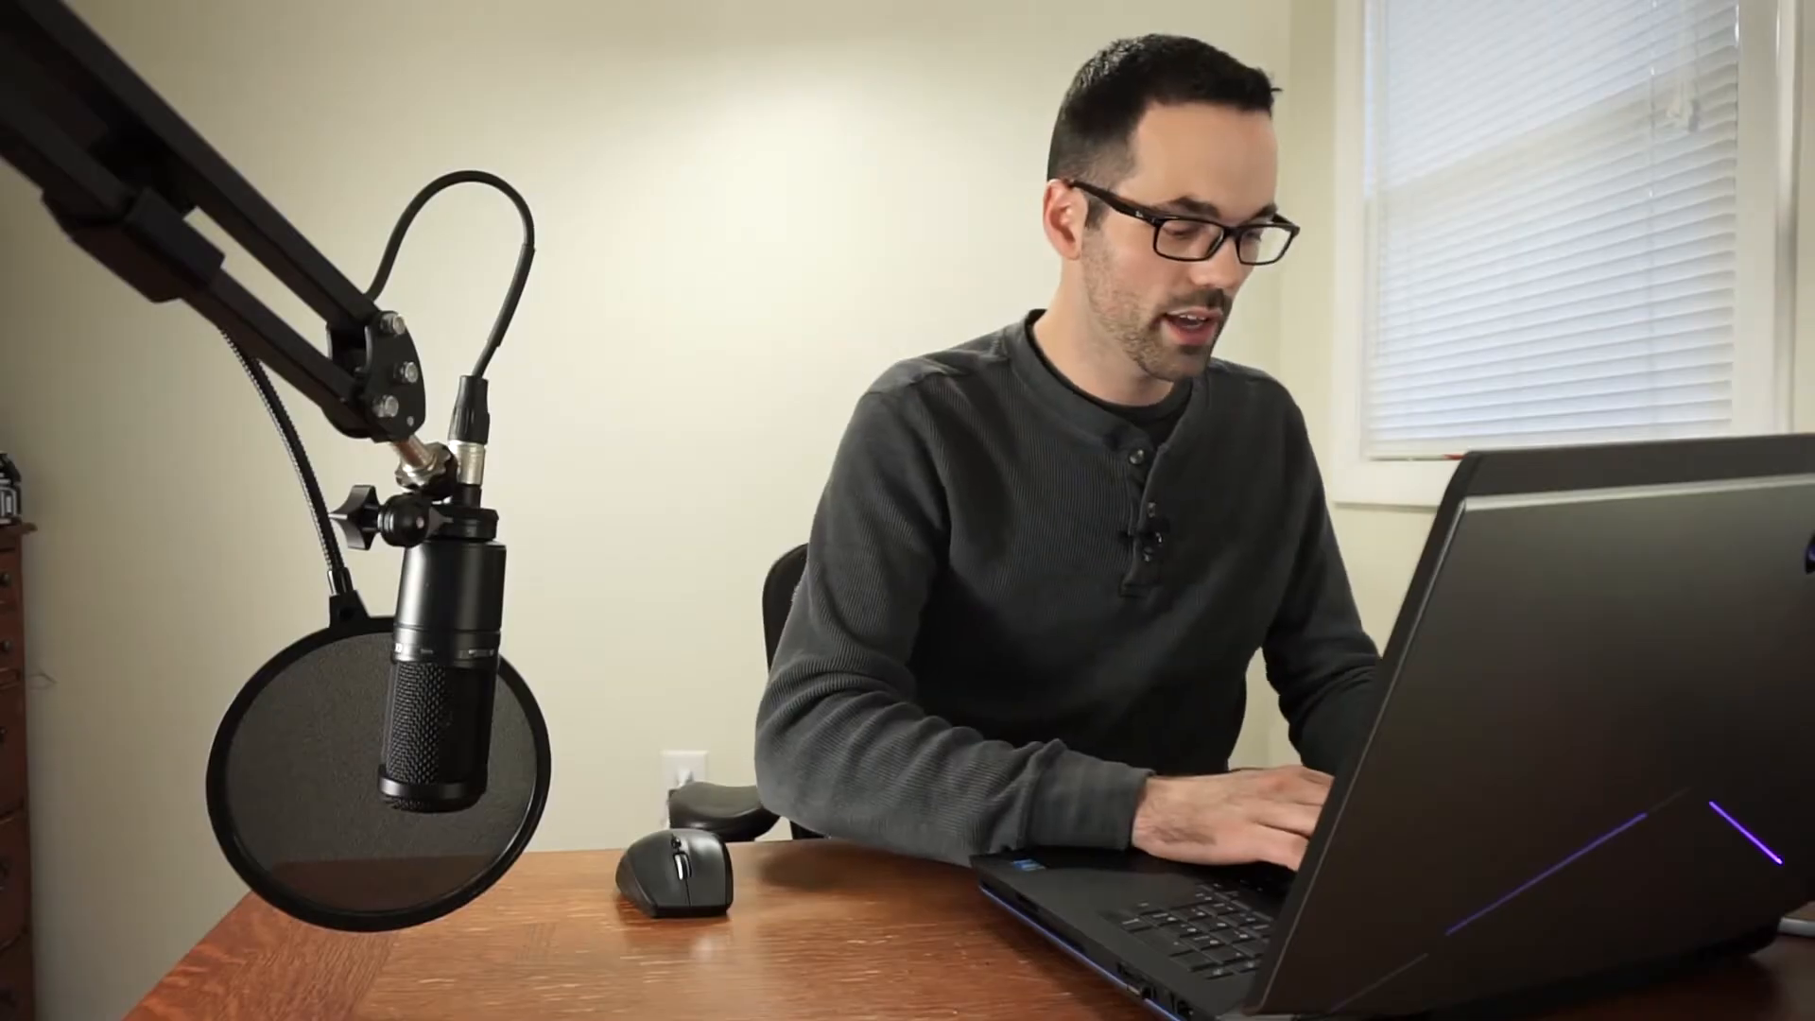
pyautogui.write('out')
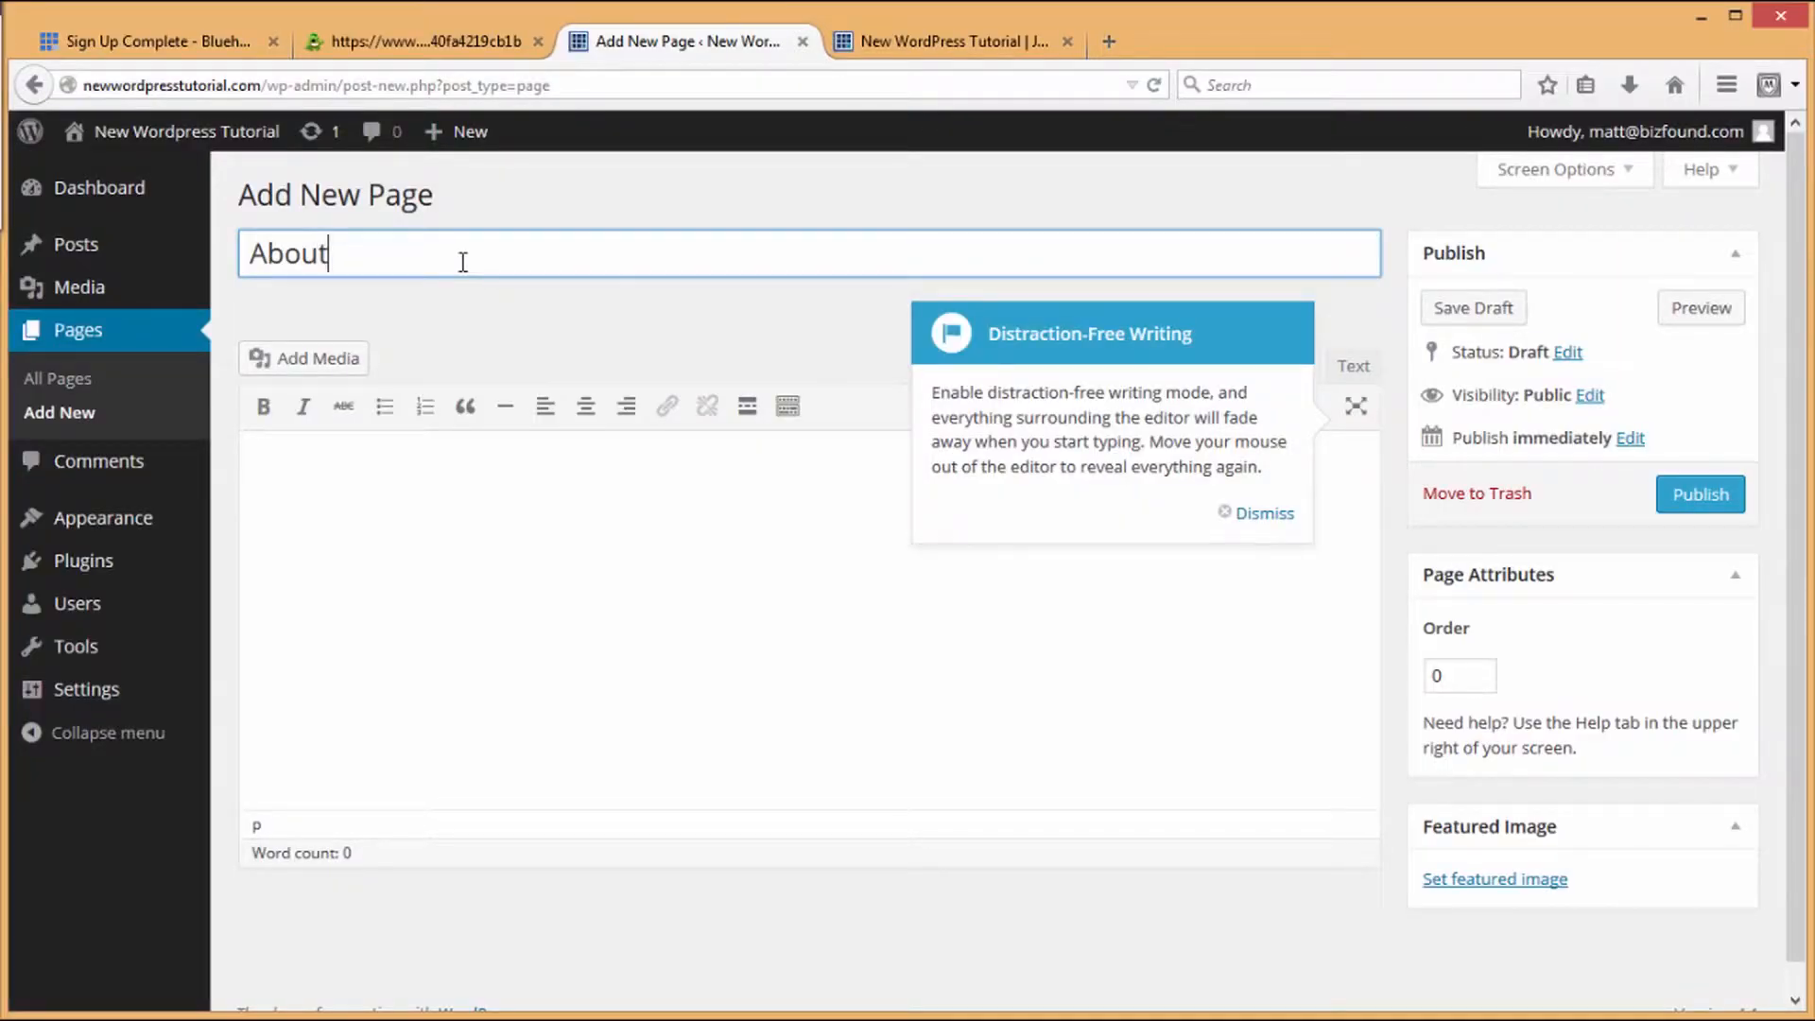
pyautogui.click(682, 532)
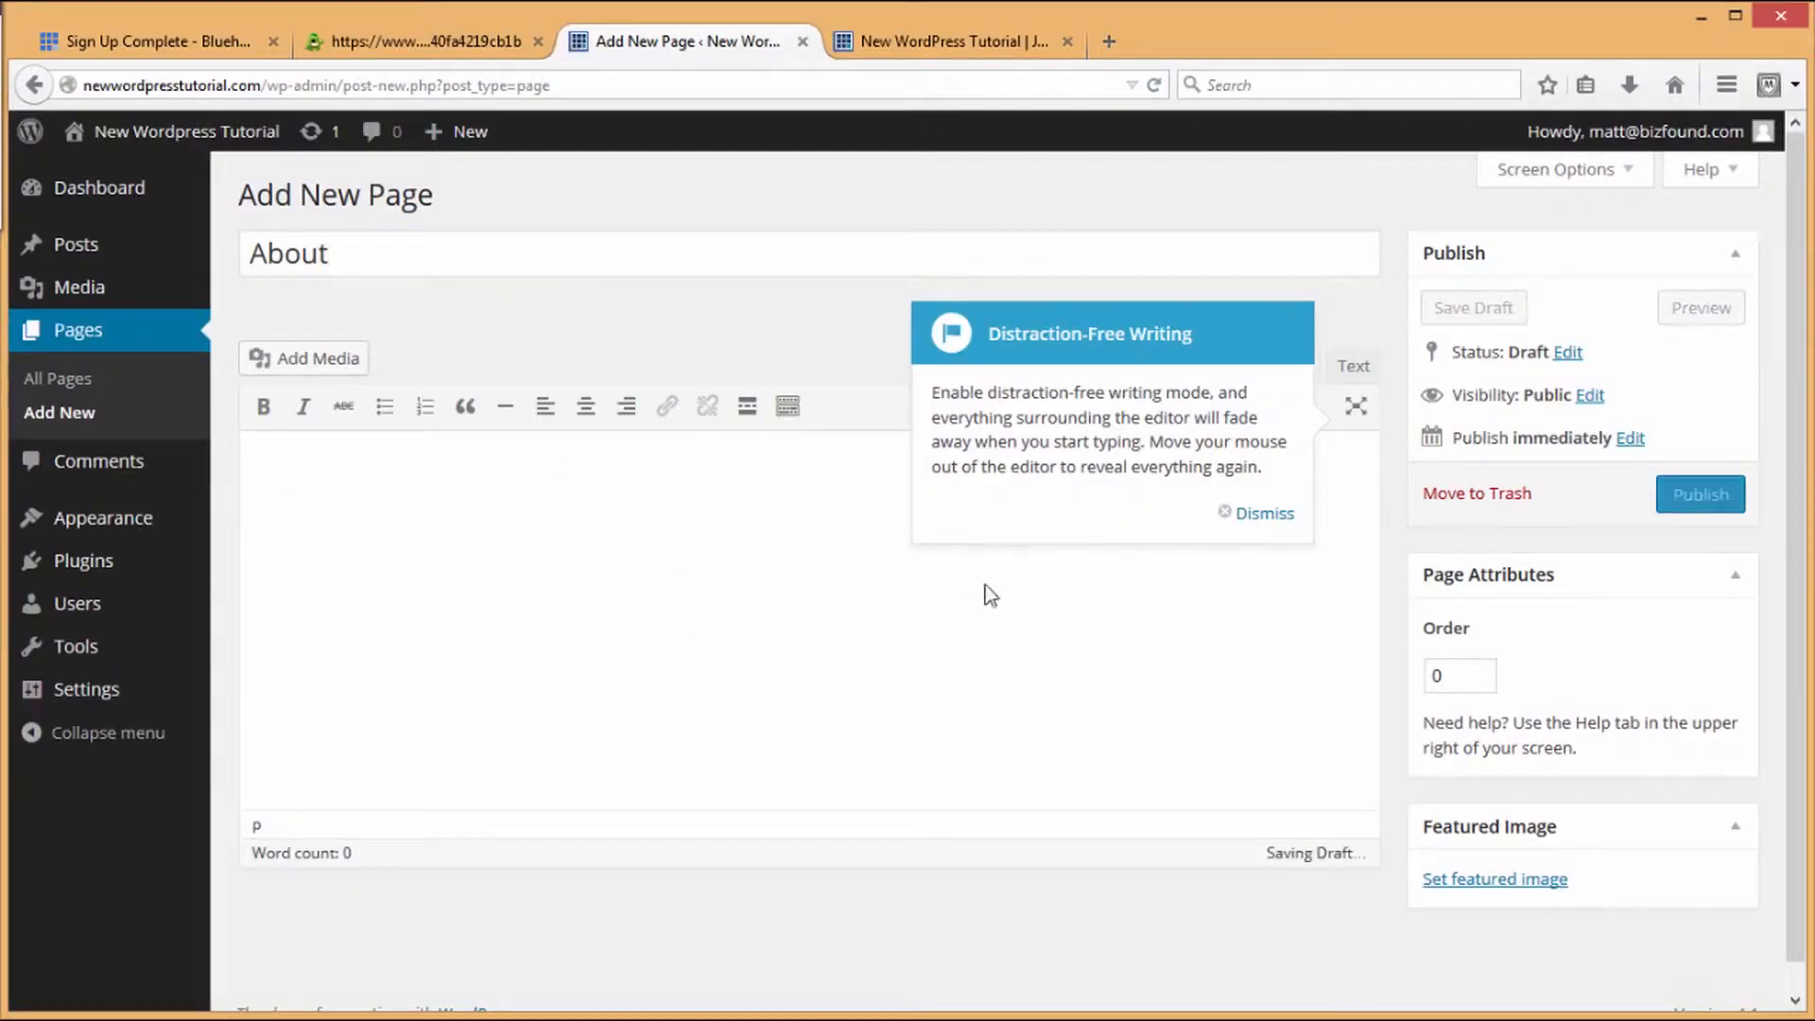
pyautogui.click(1257, 519)
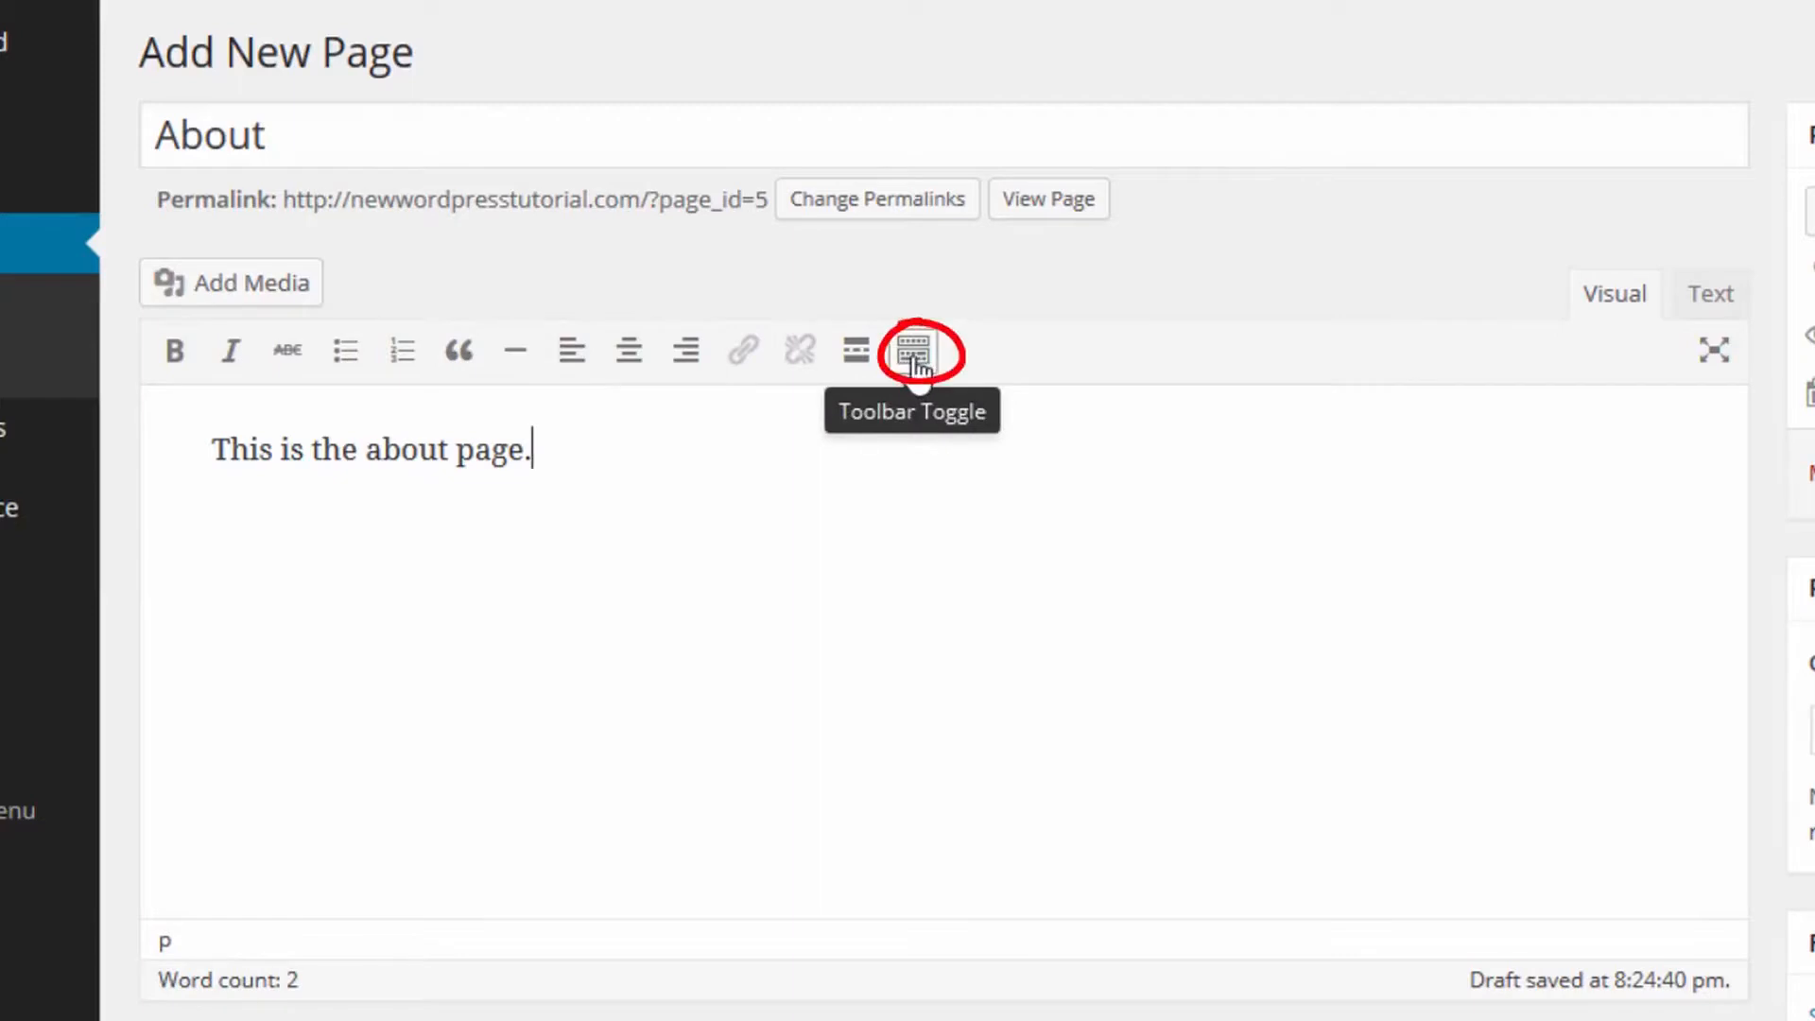
# Step: Show the editor's second row of formatting tools, view the paragraph styles, and publish the About page
pyautogui.click(916, 359)
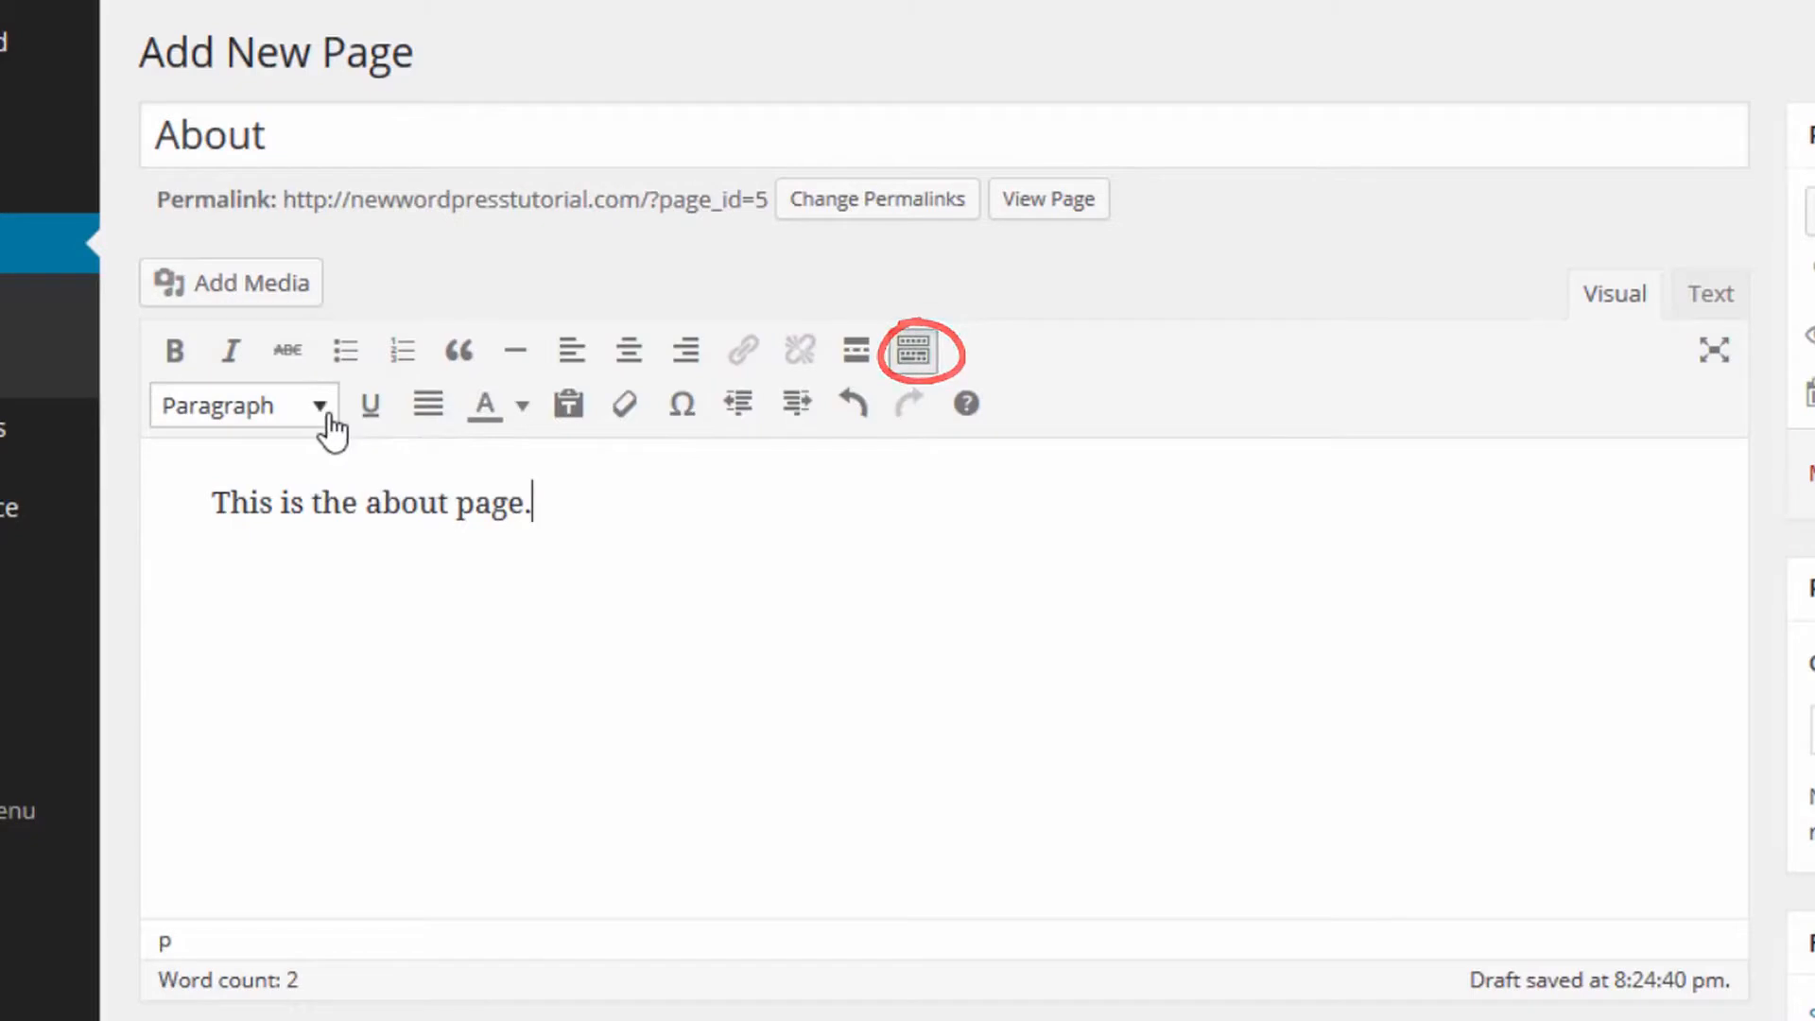
pyautogui.click(321, 408)
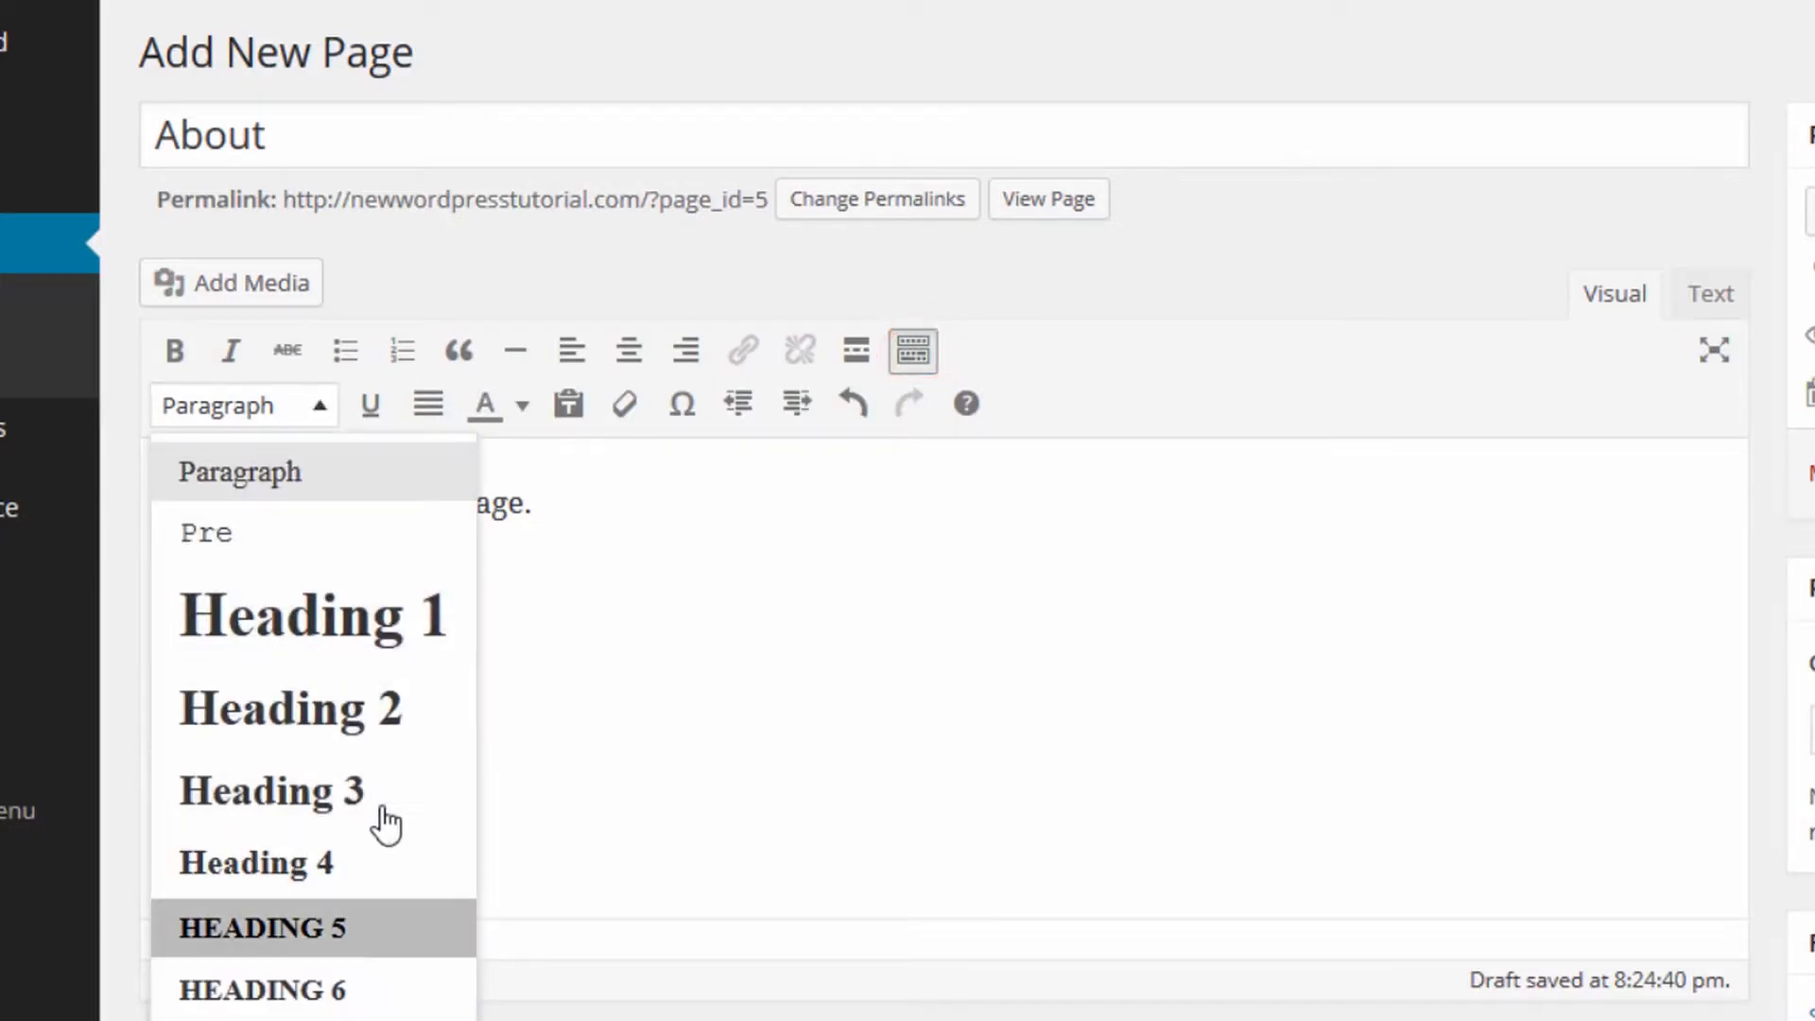
pyautogui.click(644, 504)
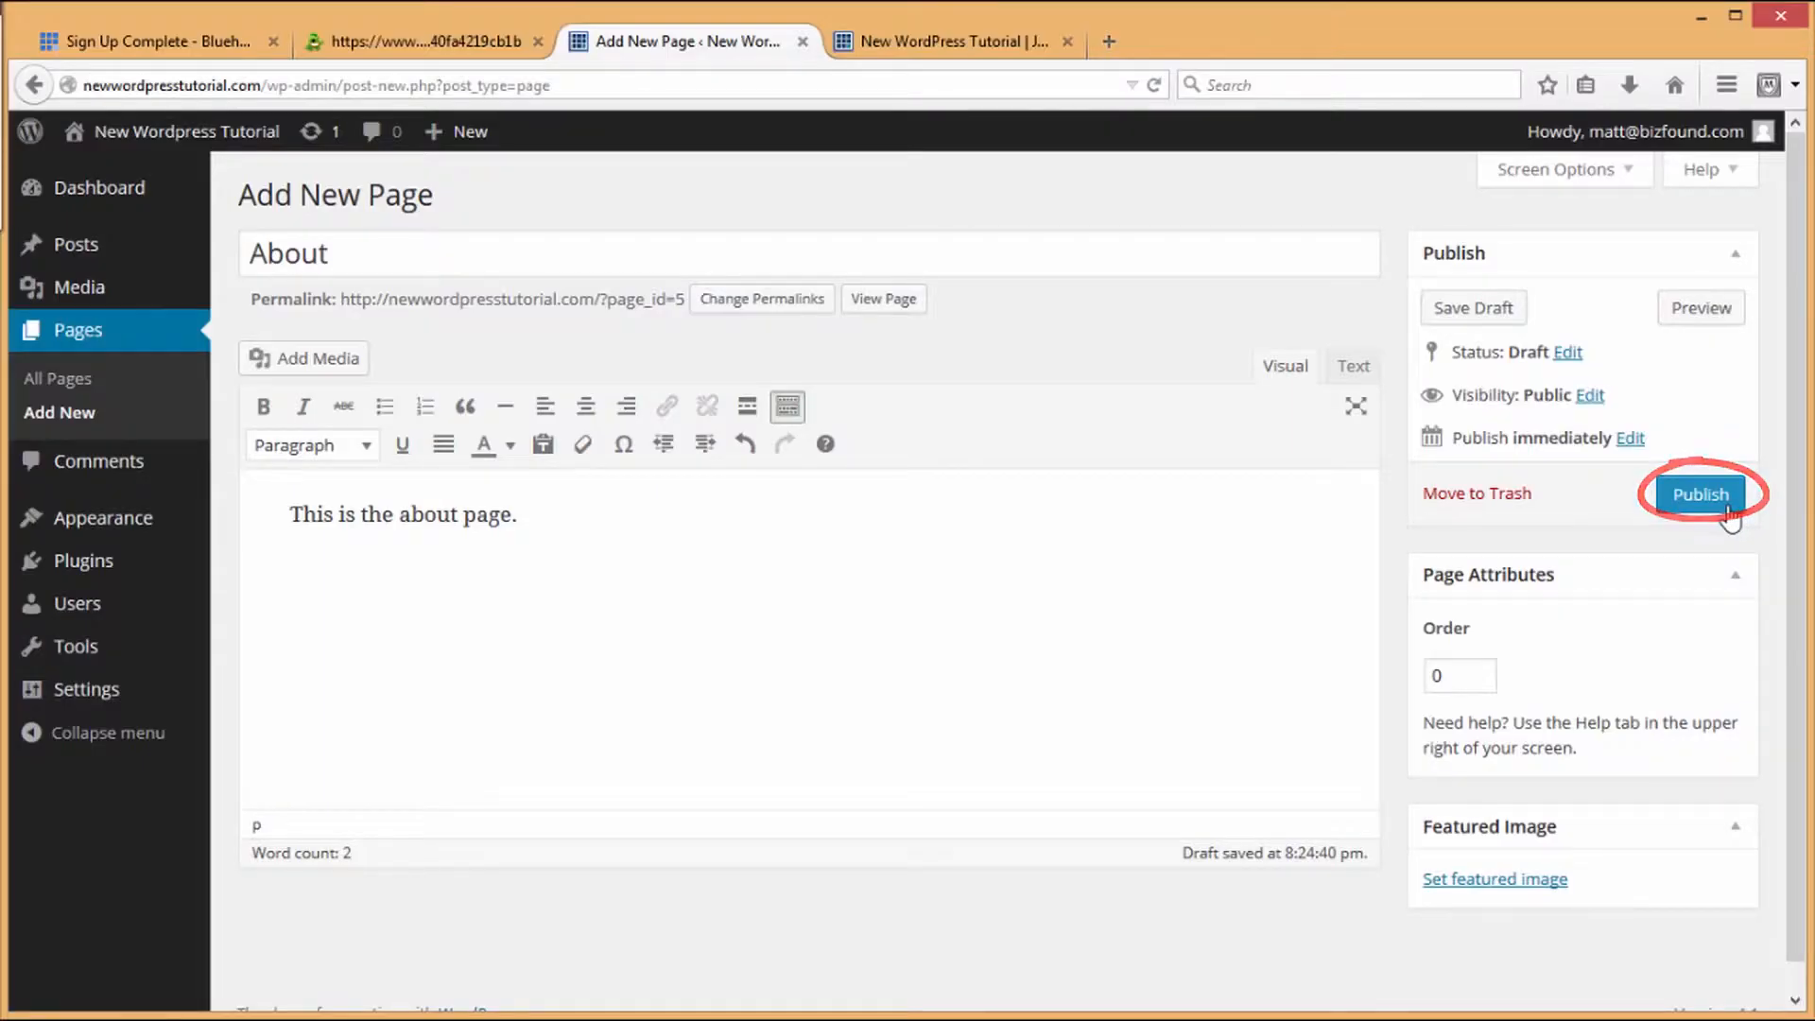
pyautogui.click(1701, 495)
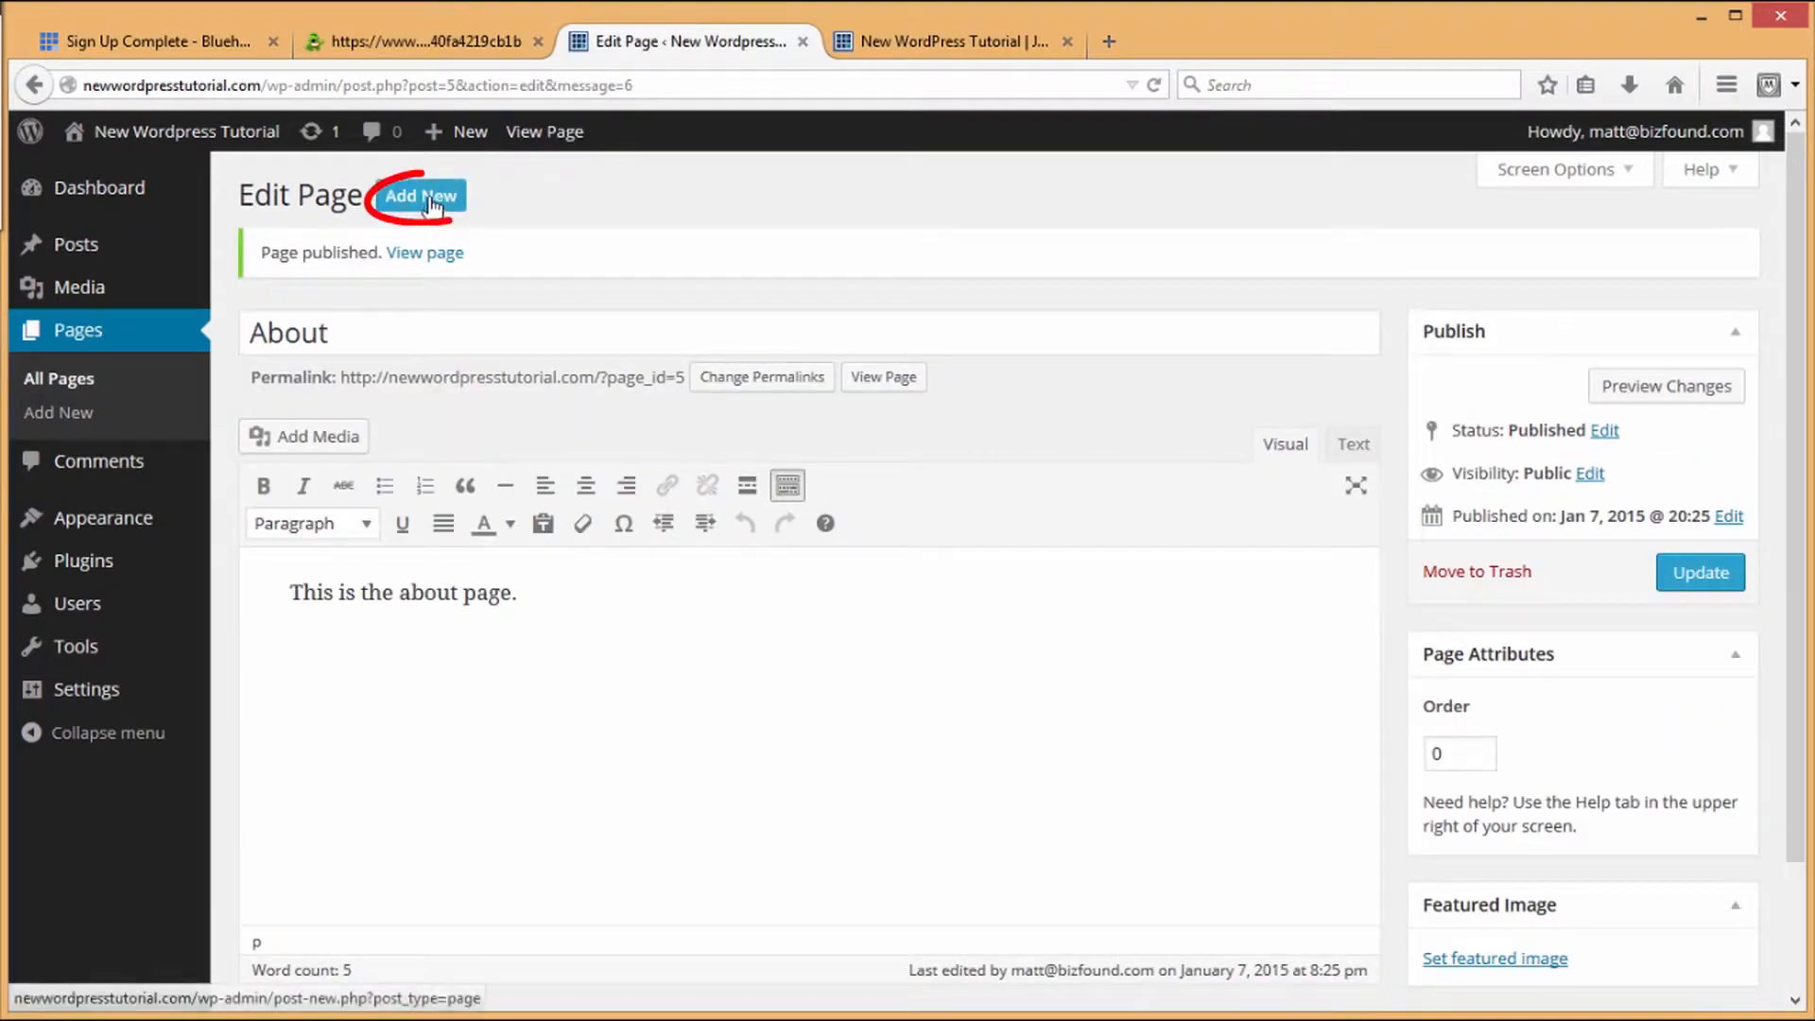
# Step: Add and publish a new page titled "Contact" with the text "This is my contact information"
pyautogui.click(452, 198)
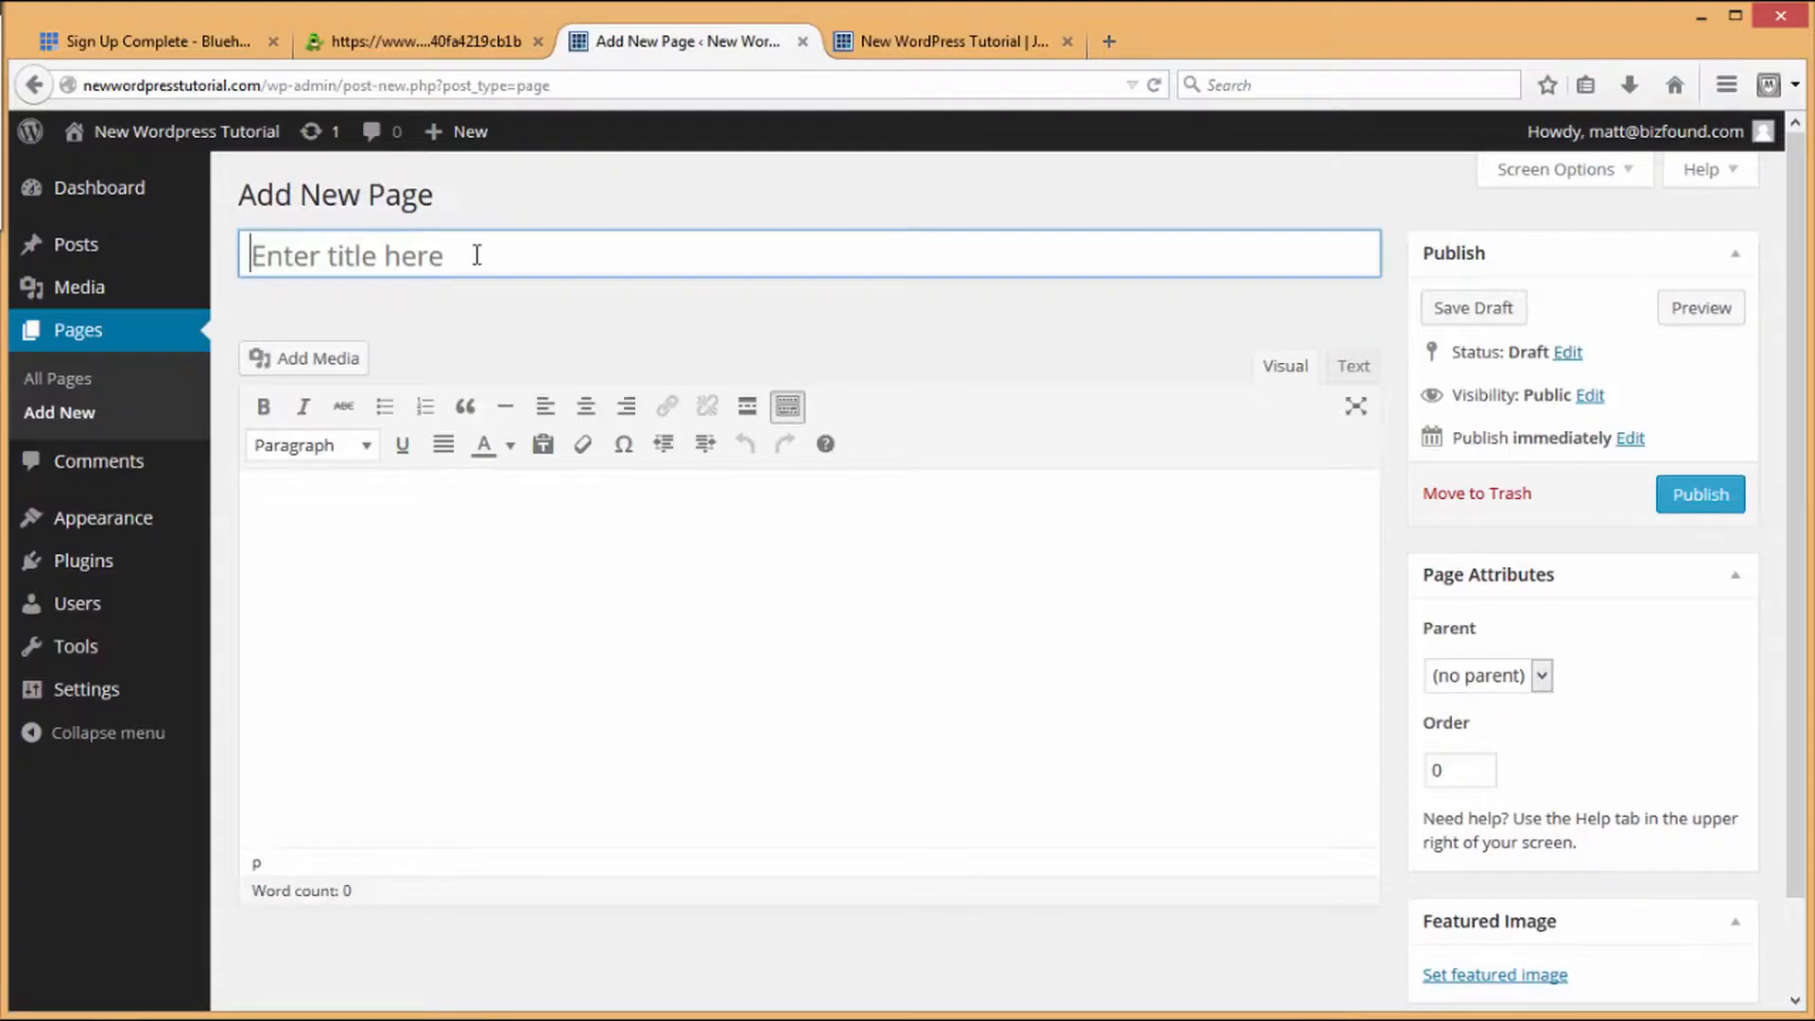
pyautogui.press('Tab')
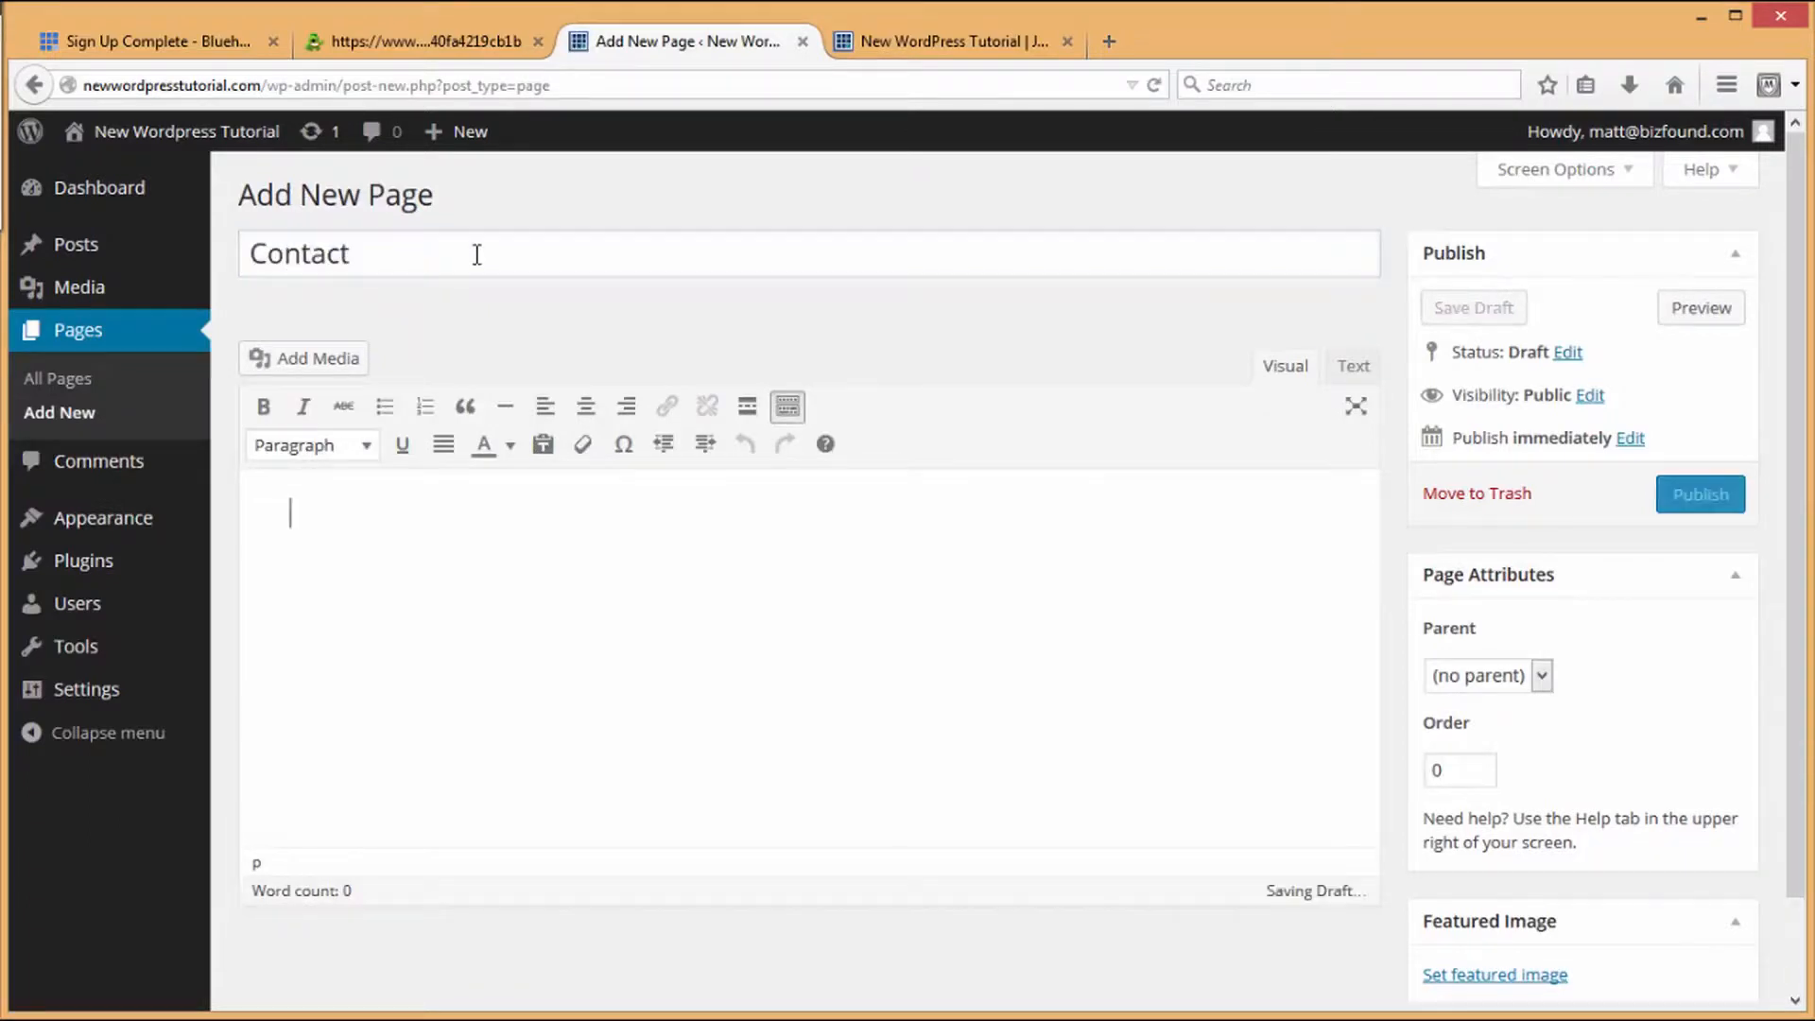
pyautogui.write('This is my contact information')
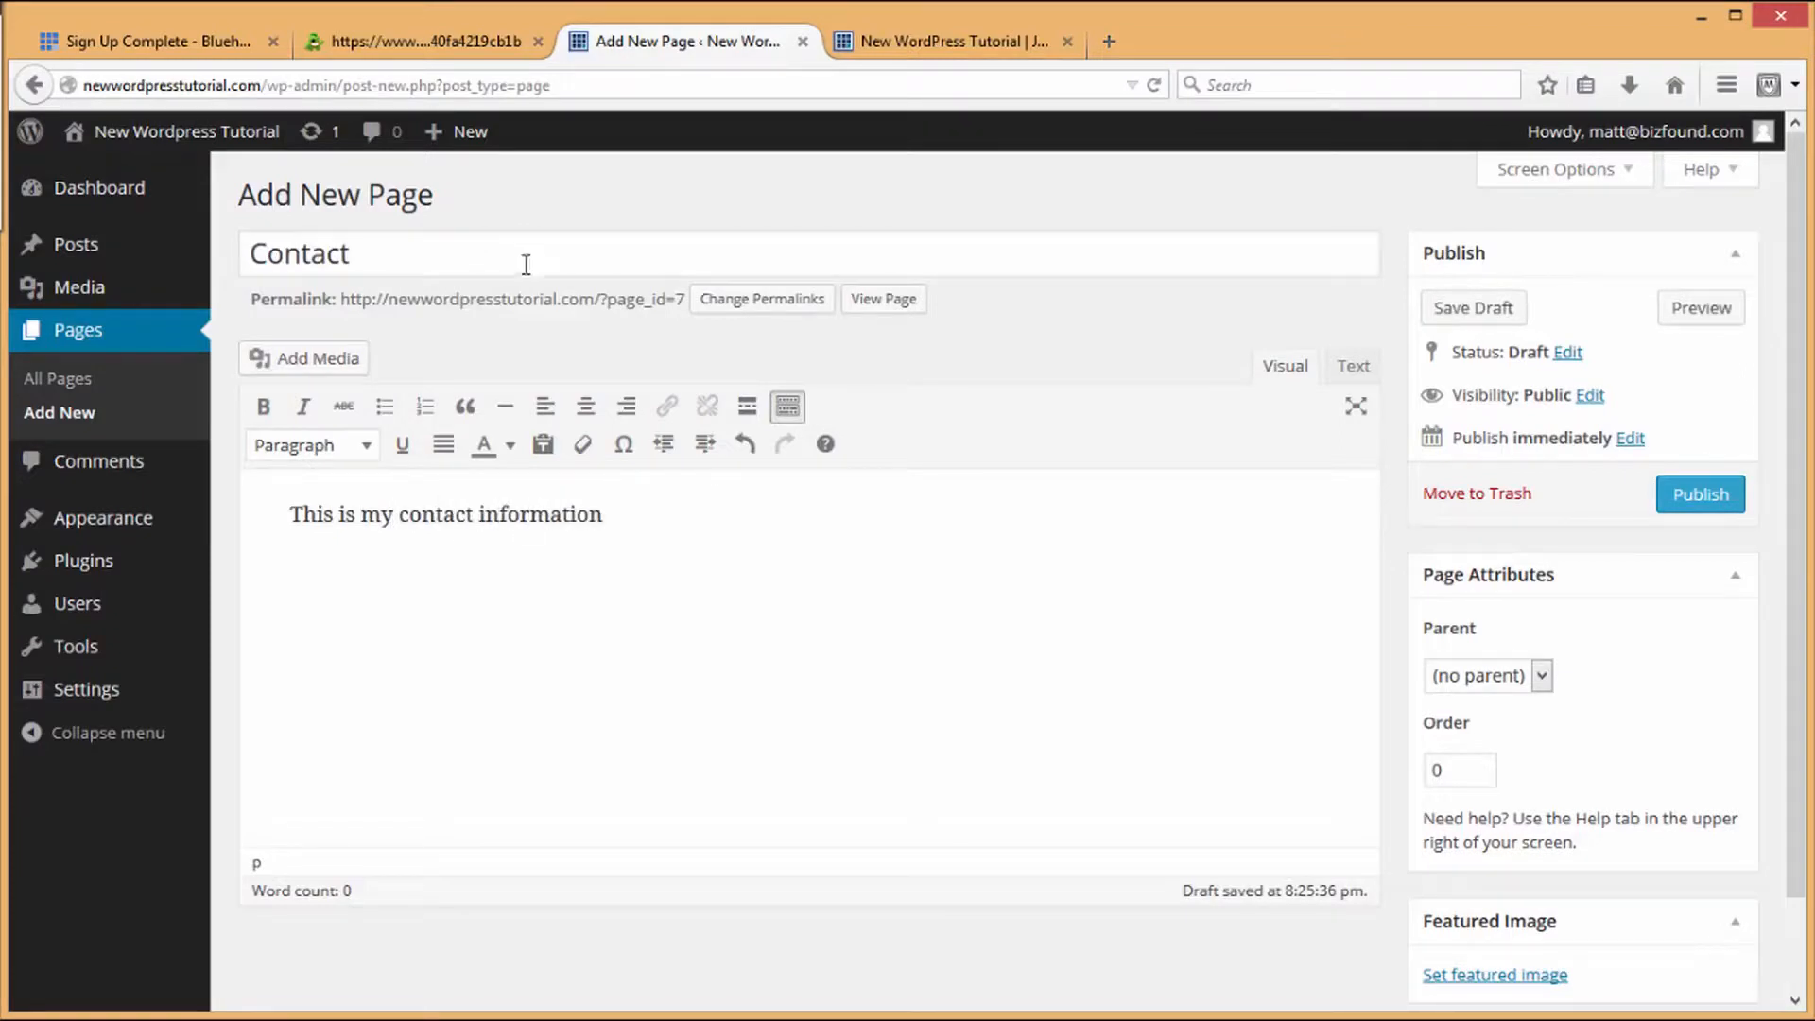
pyautogui.click(1702, 499)
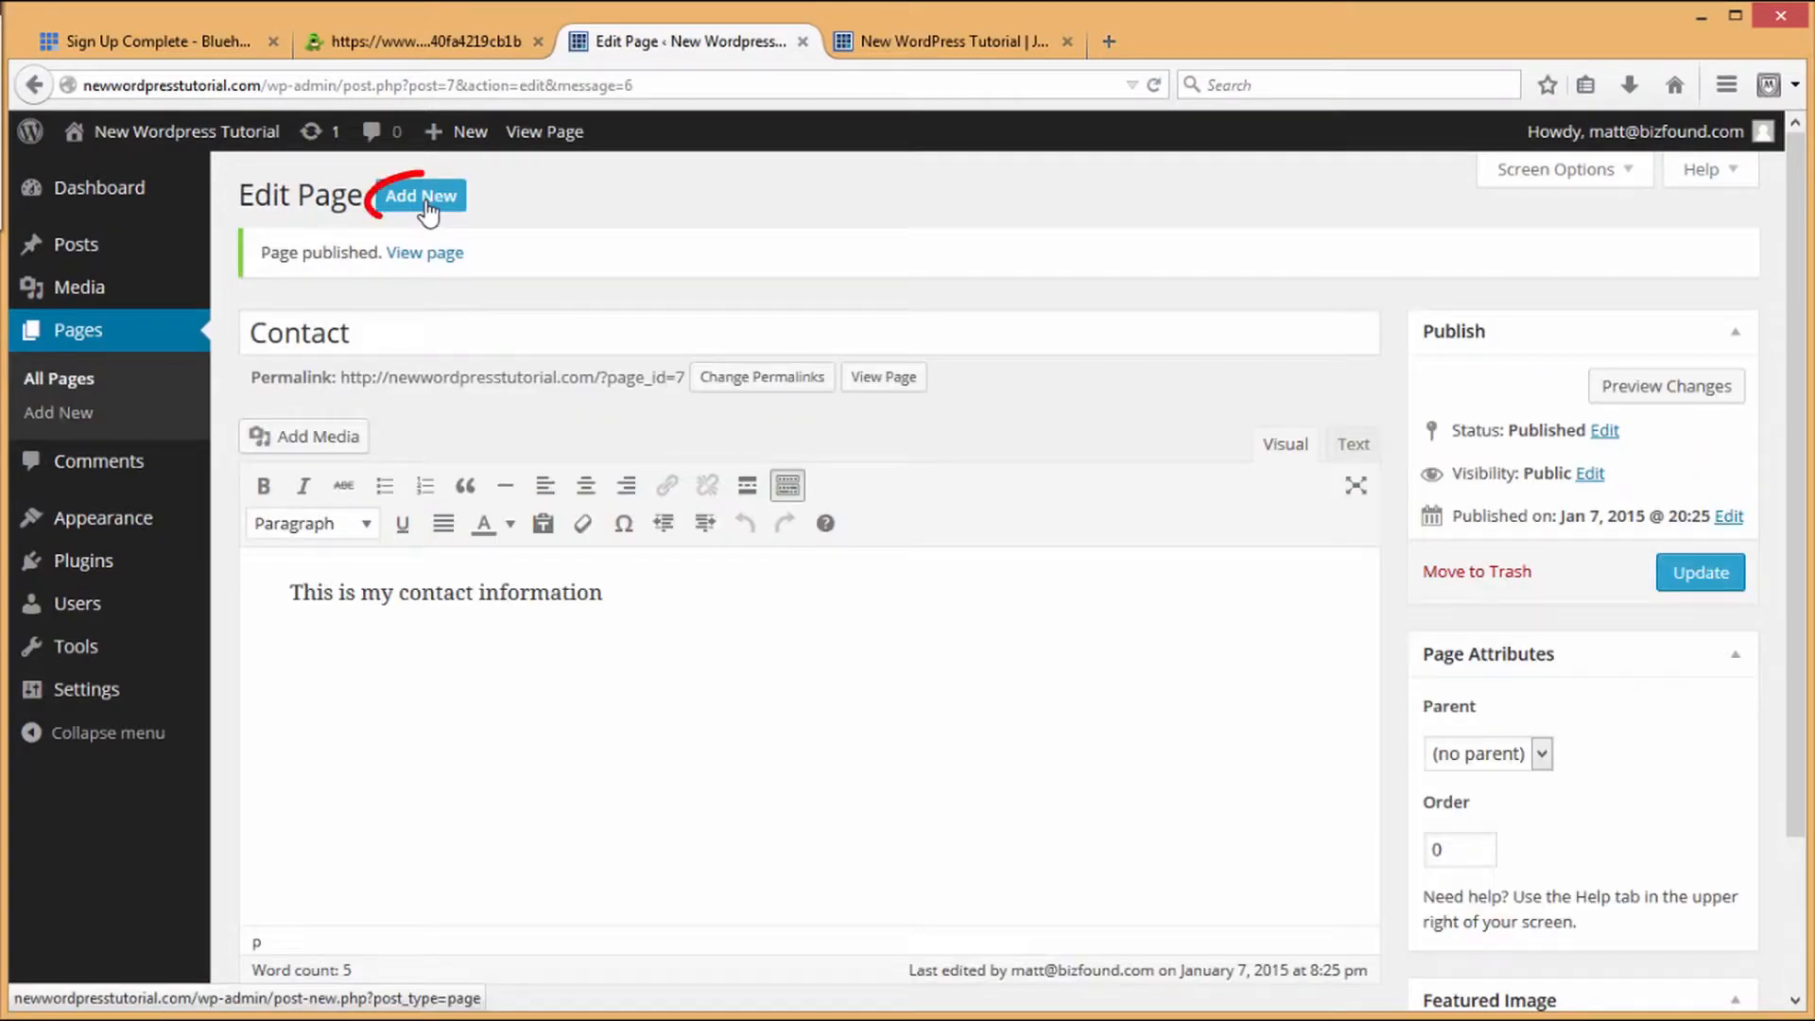
# Step: Add and publish a new page titled "Resources" with the text "This is the resources page"
pyautogui.click(428, 210)
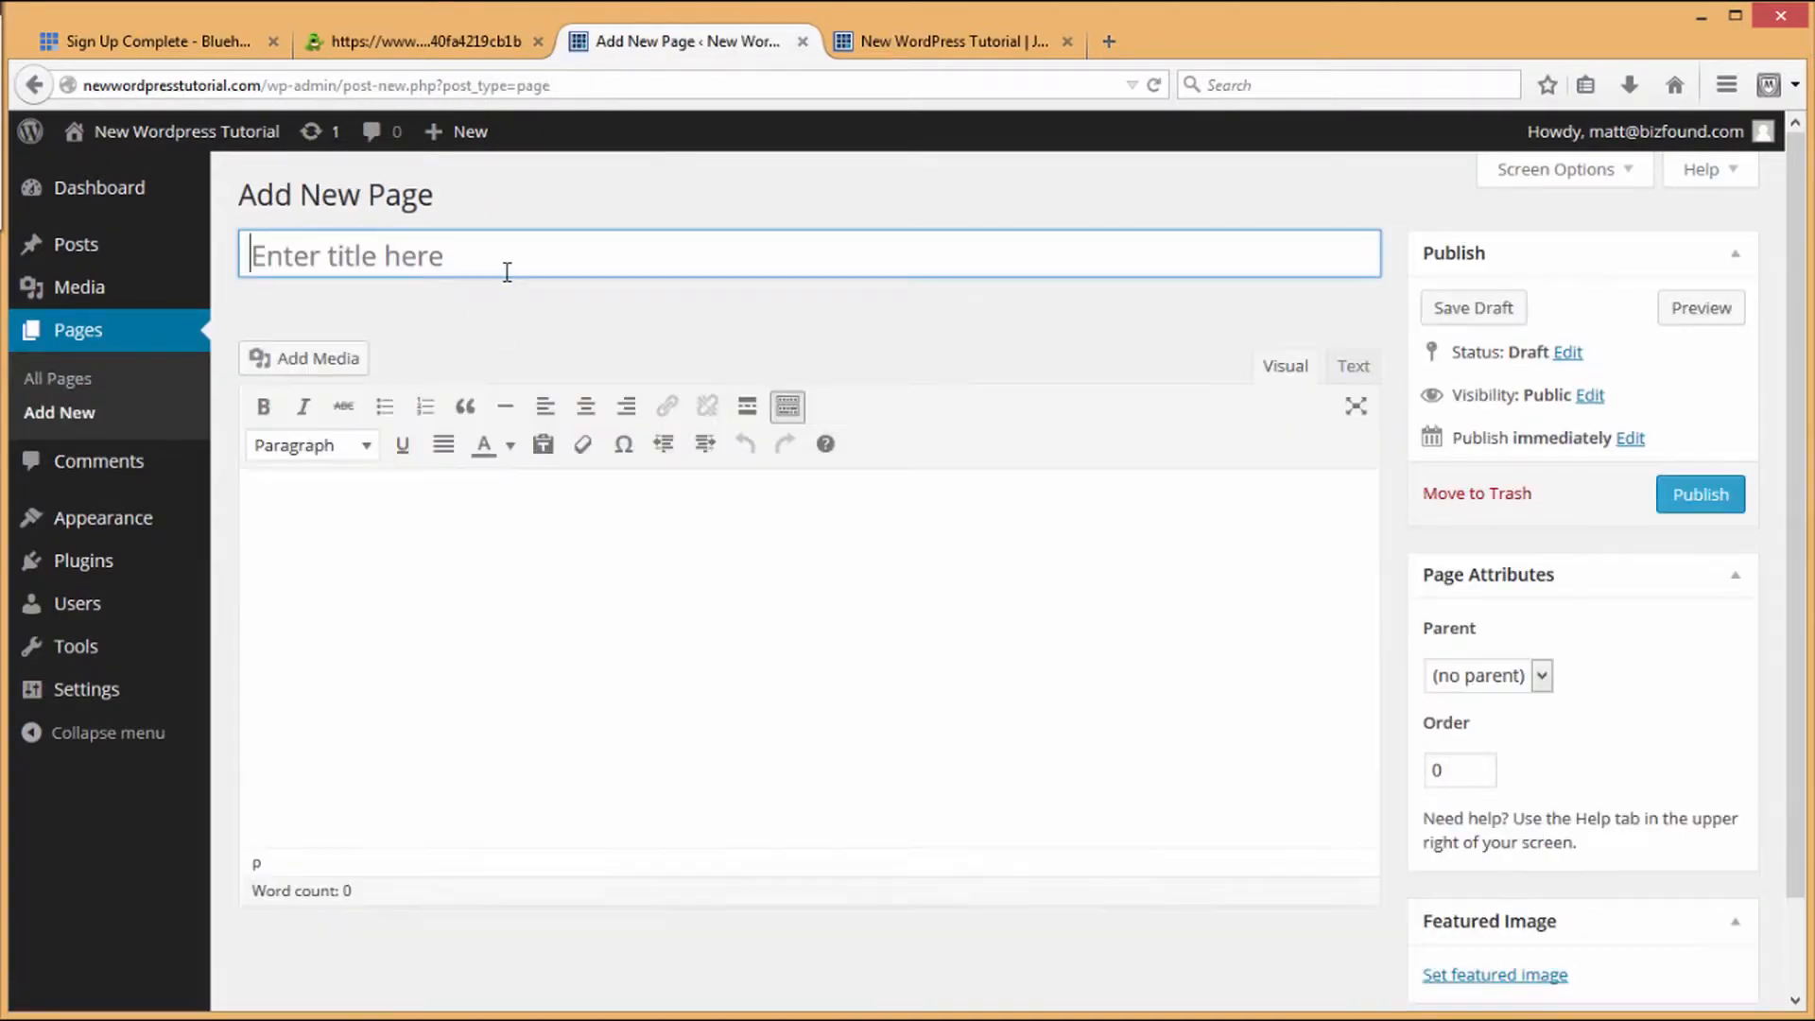
pyautogui.click(507, 271)
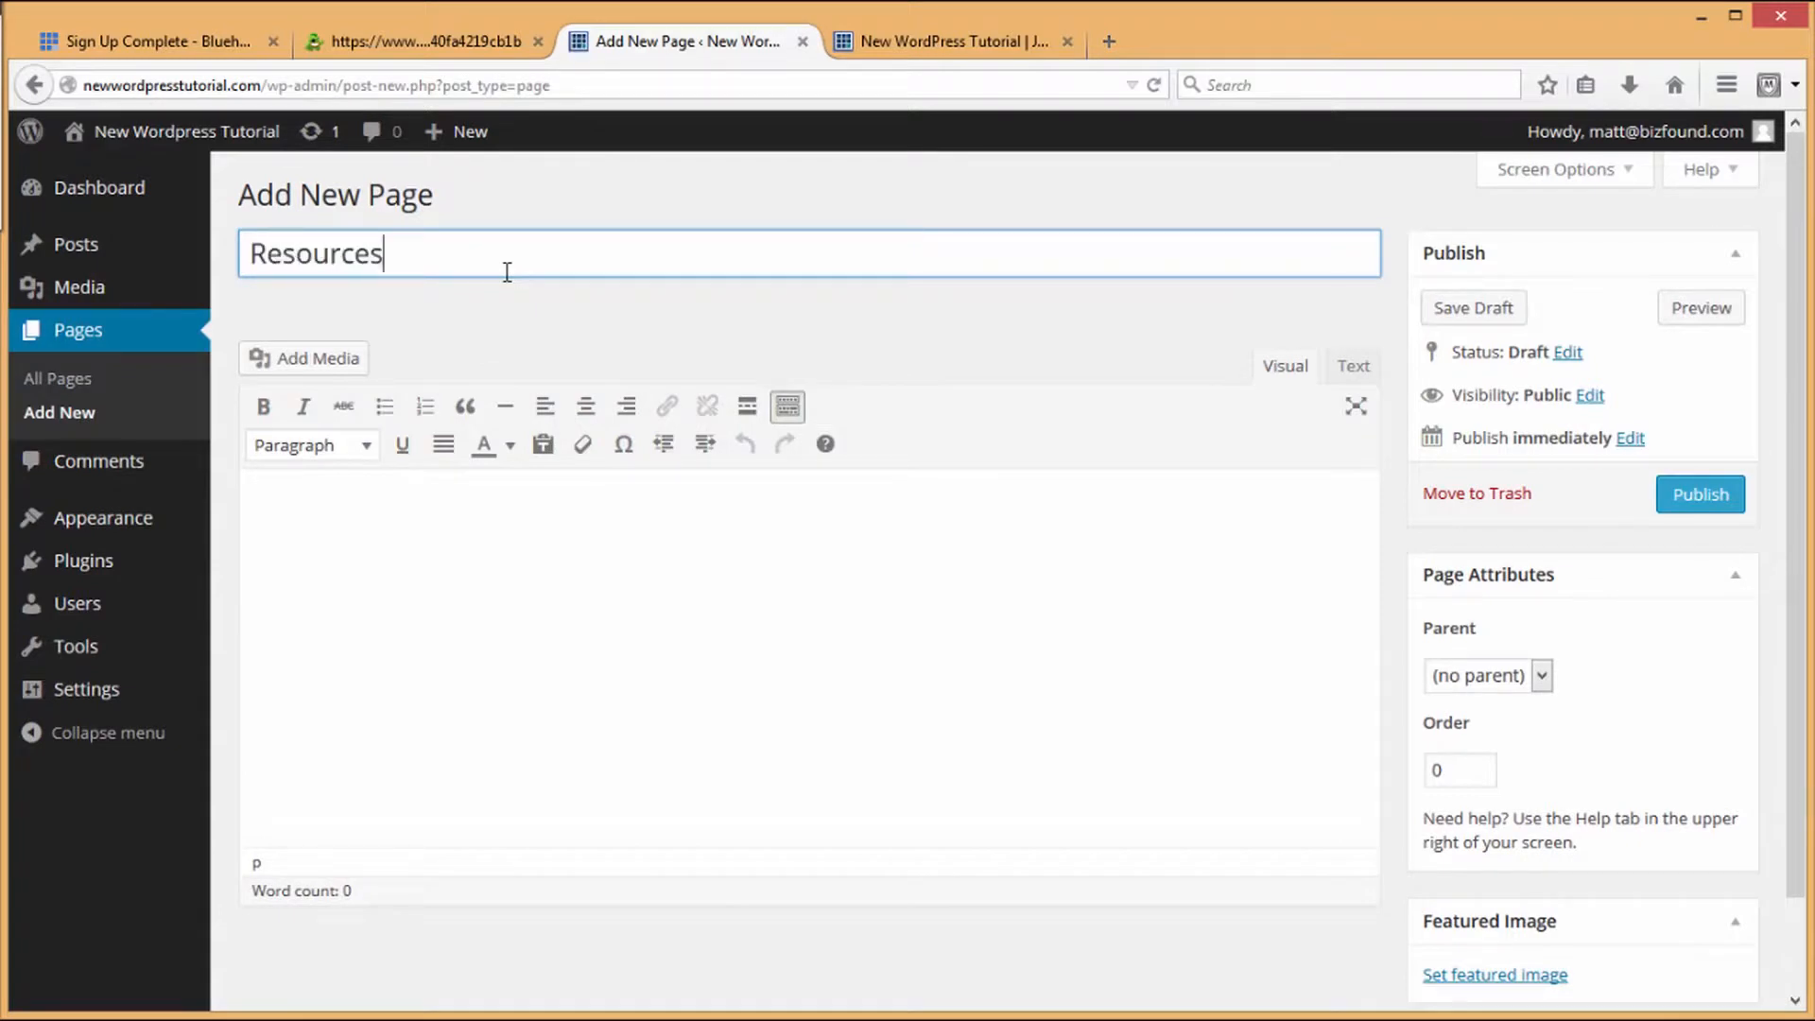
pyautogui.press('Tab')
pyautogui.write('This i')
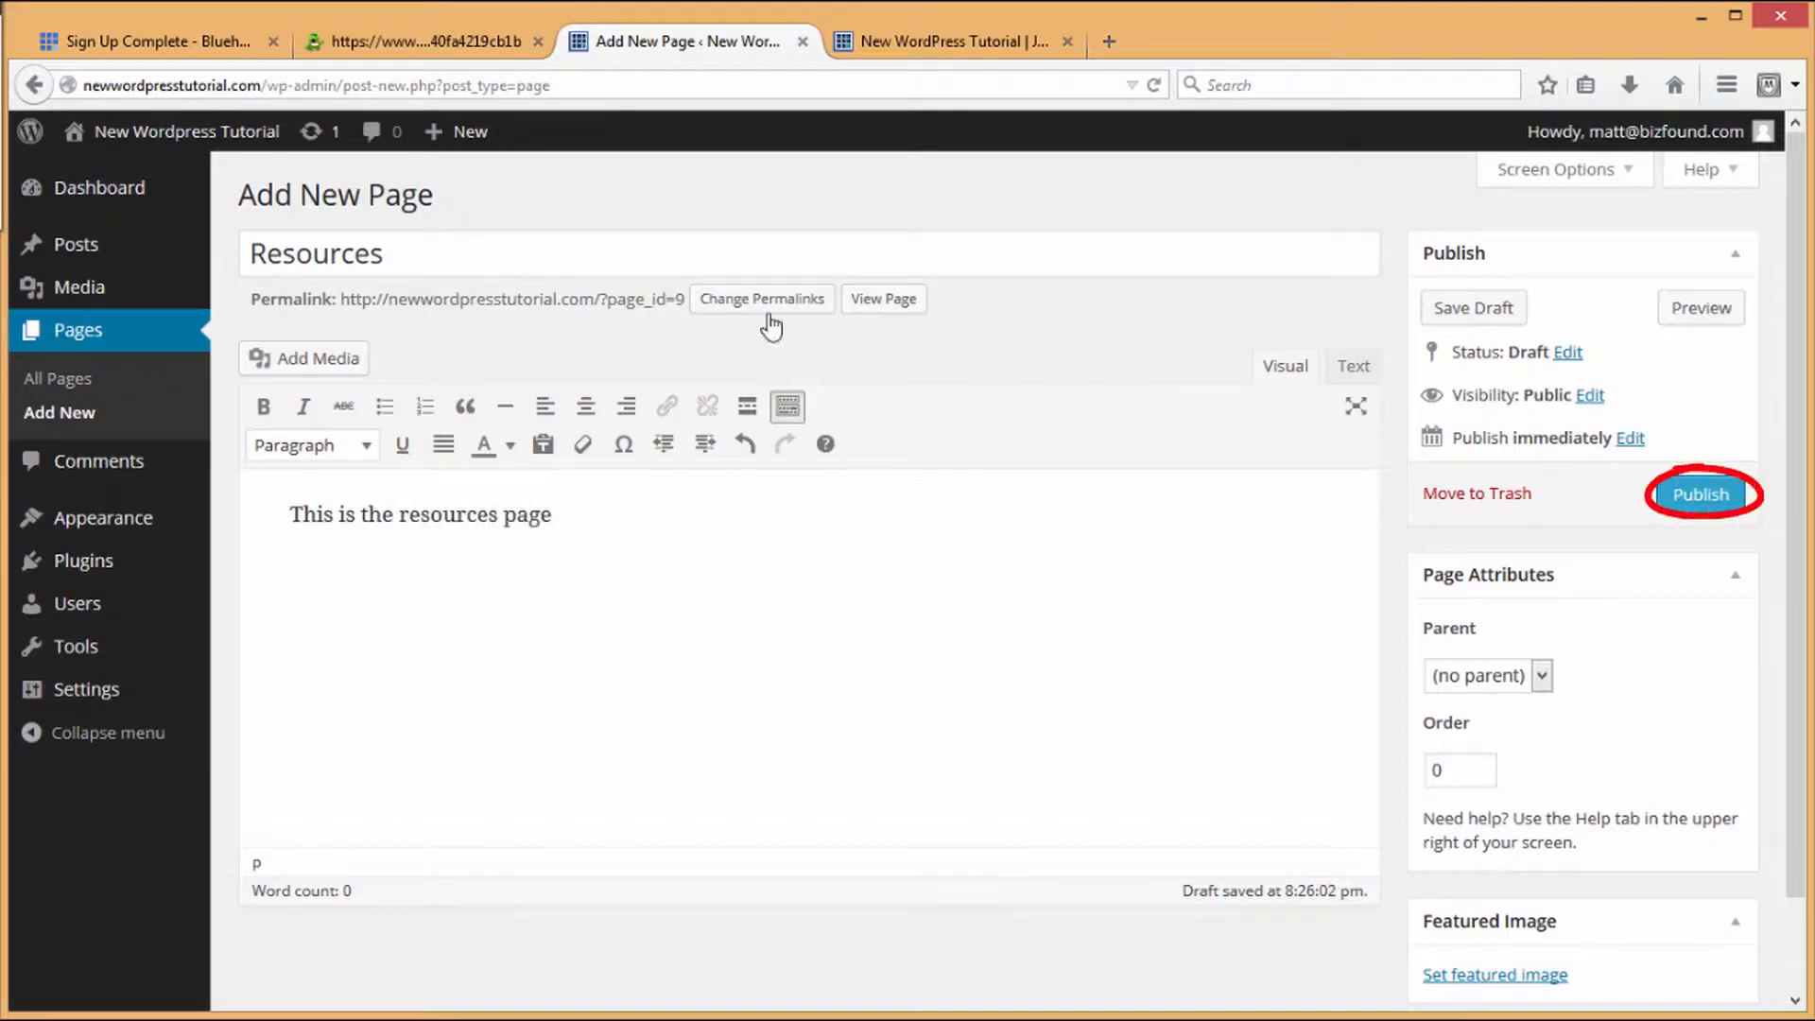
pyautogui.click(1699, 495)
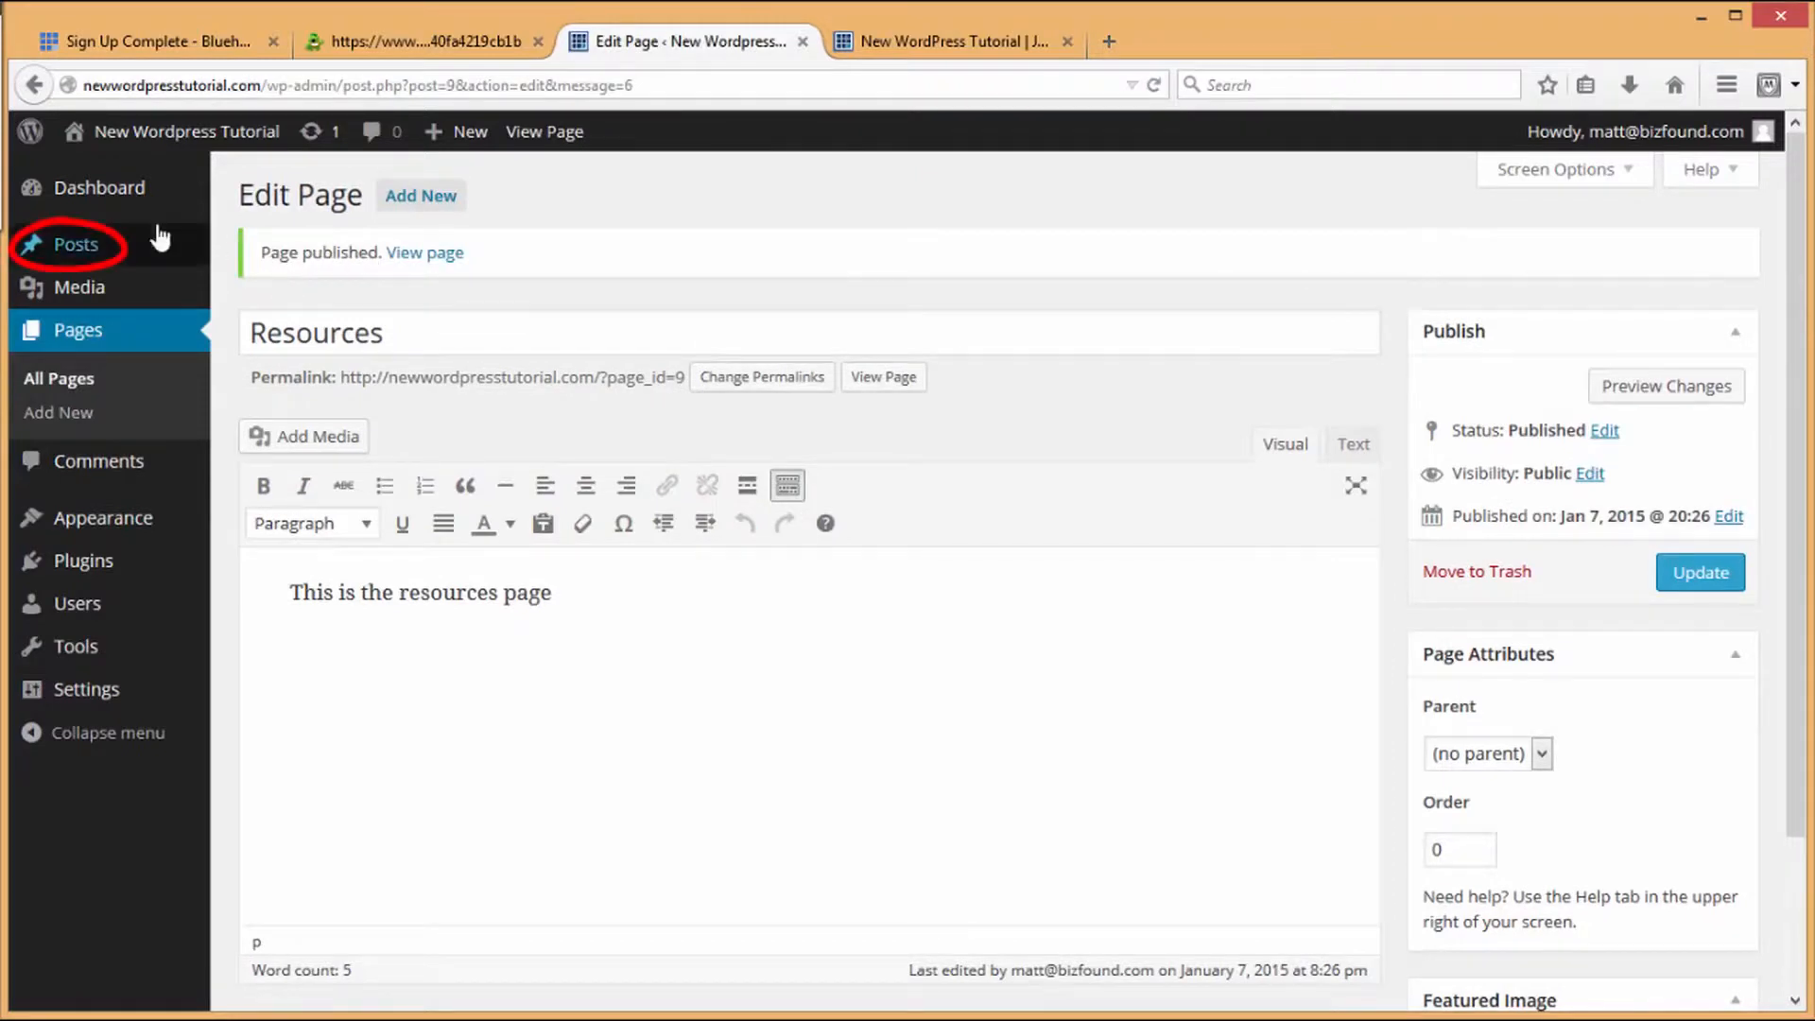
# Step: Add and publish a new post titled "New Post" with the text "This is the new blog post"
pyautogui.click(74, 251)
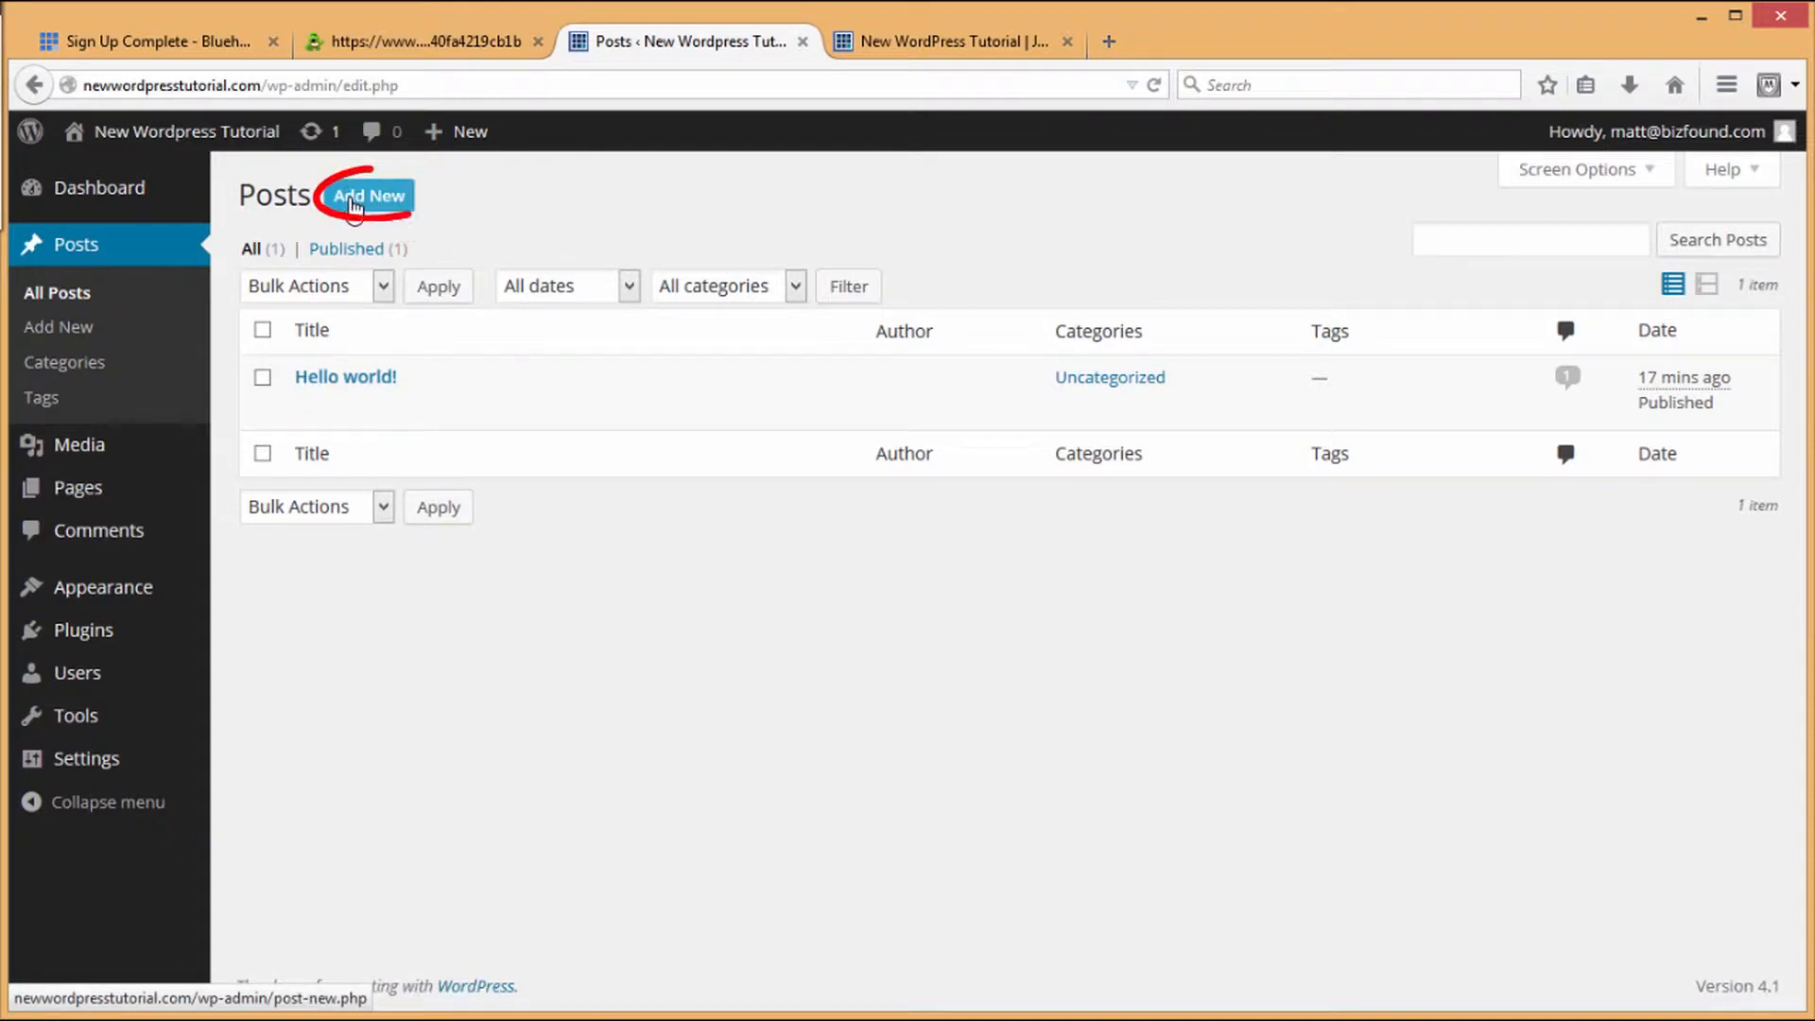
pyautogui.click(352, 204)
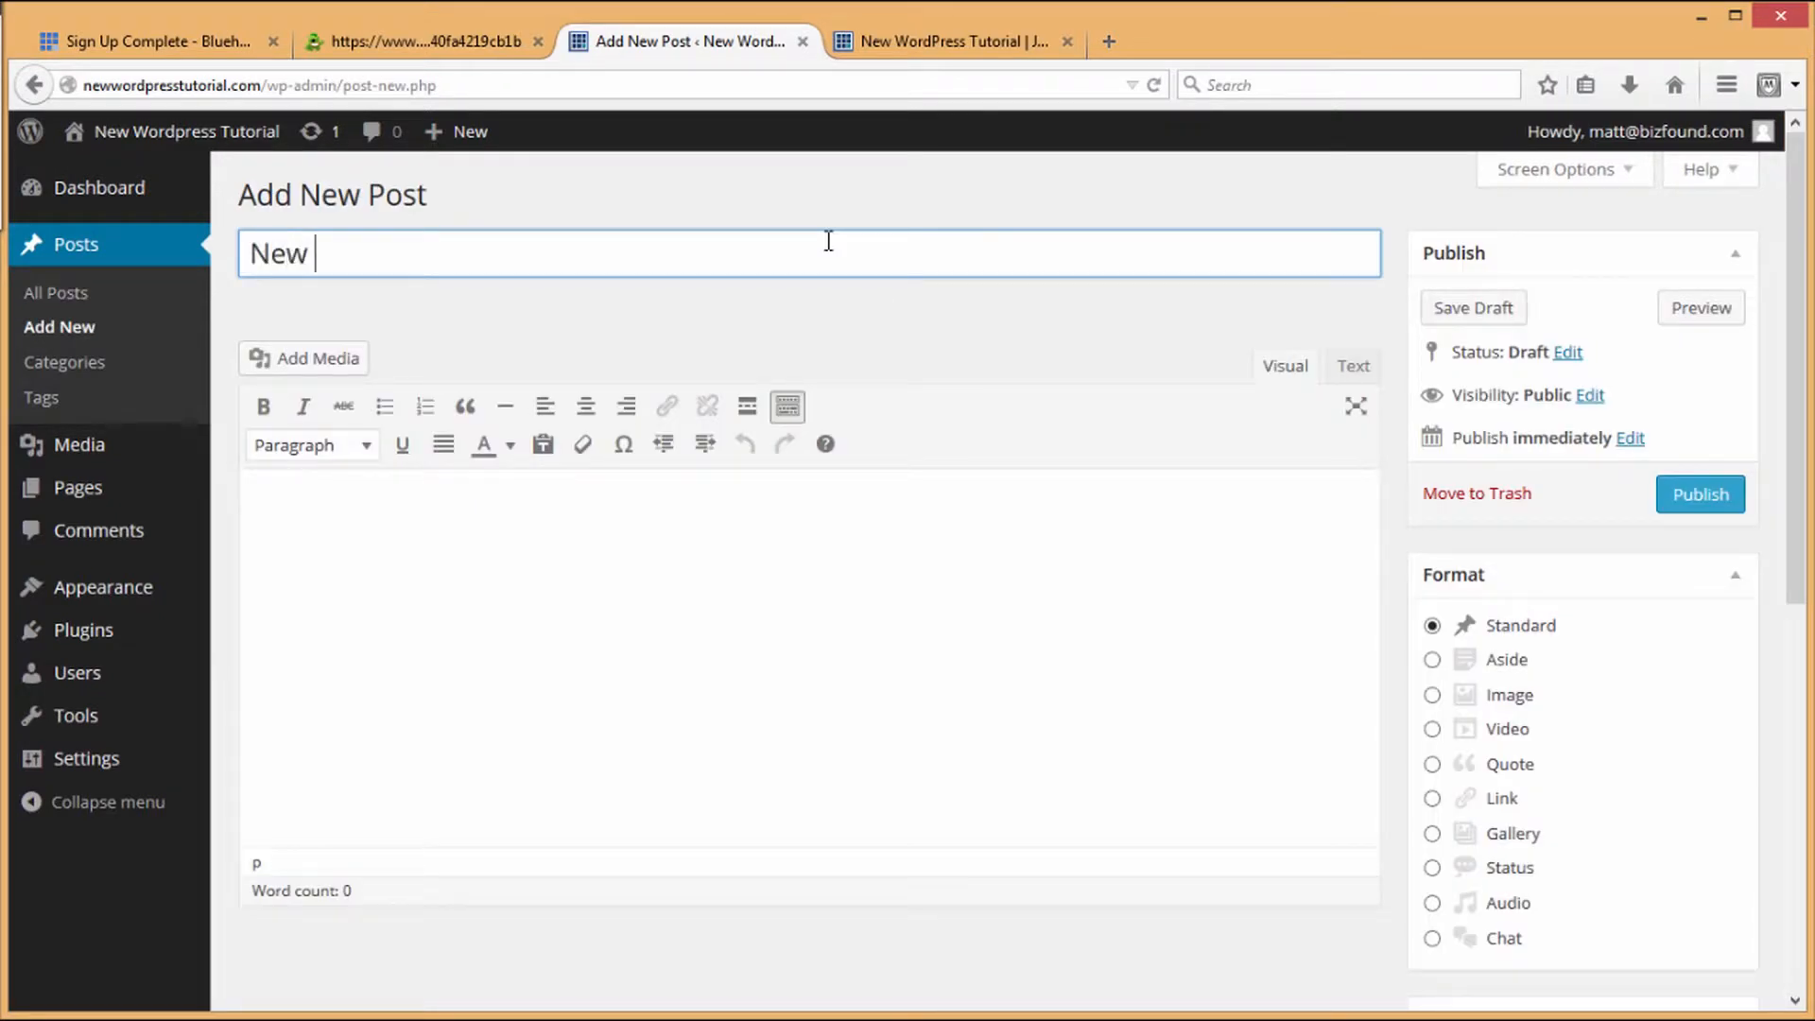
pyautogui.press('BackSpace')
pyautogui.press('BackSpace')
pyautogui.write('t')
pyautogui.press('Tab')
pyautogui.write('This is')
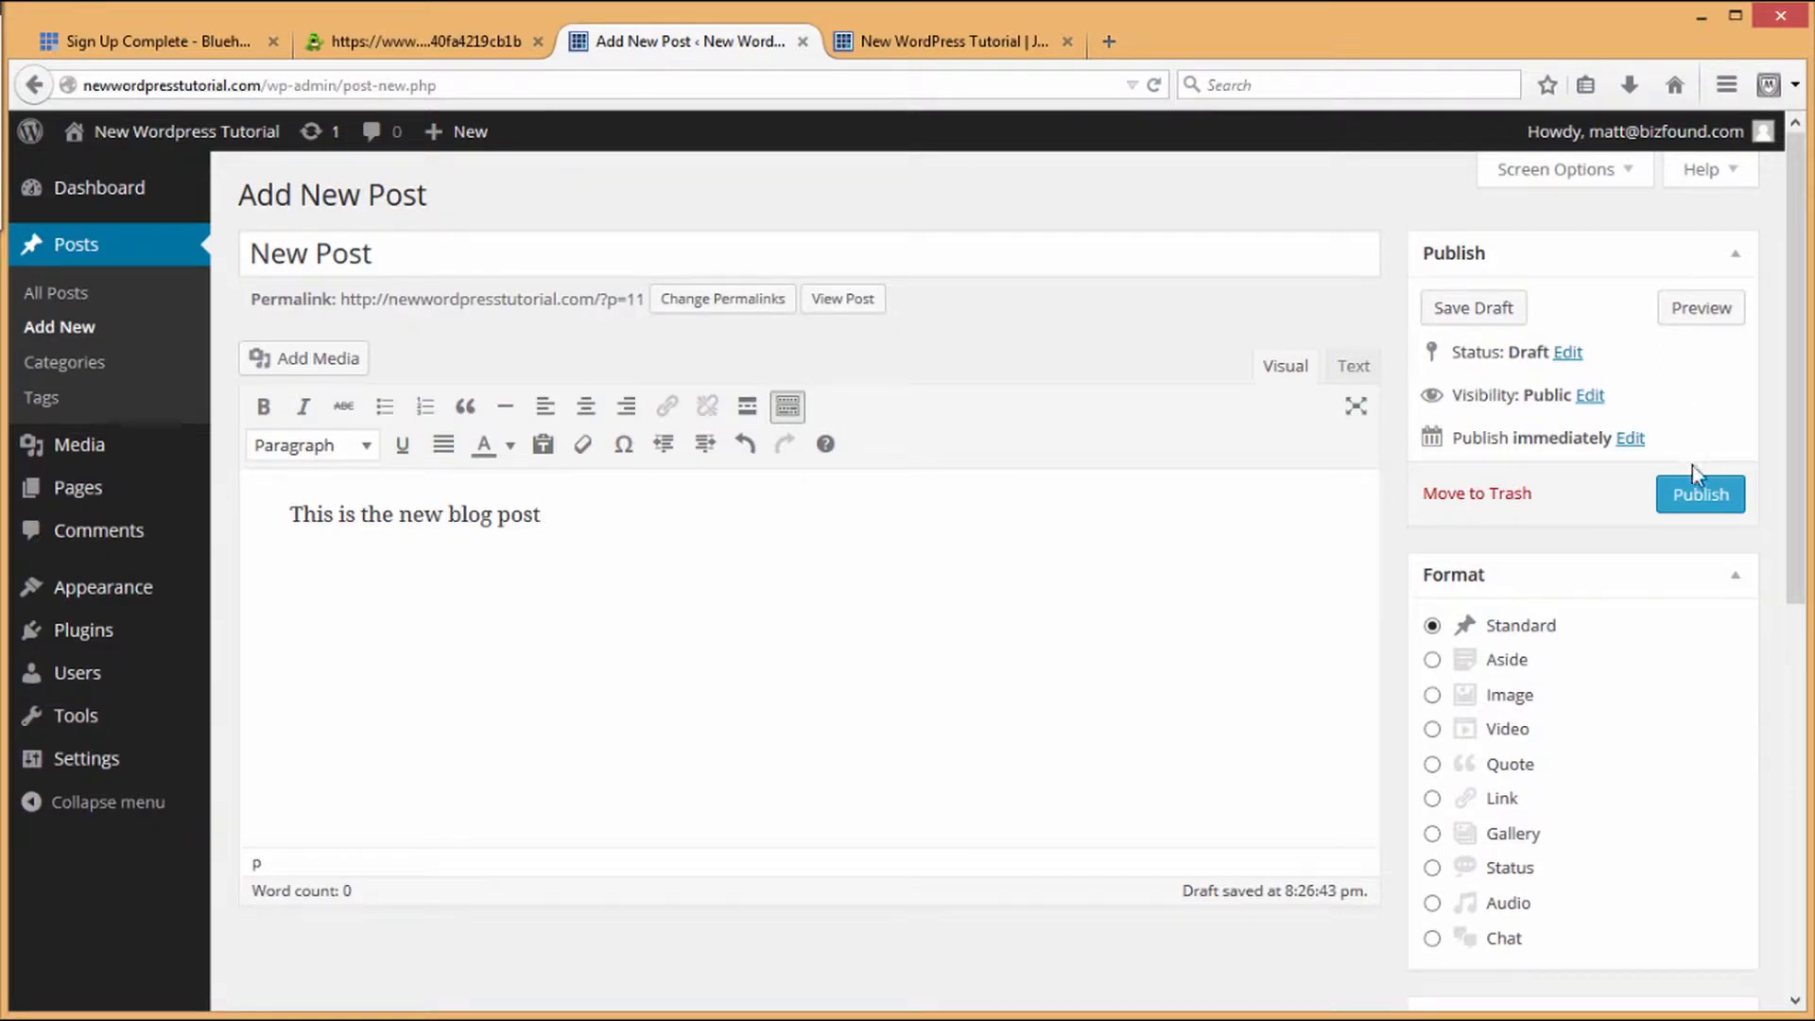
pyautogui.click(1702, 496)
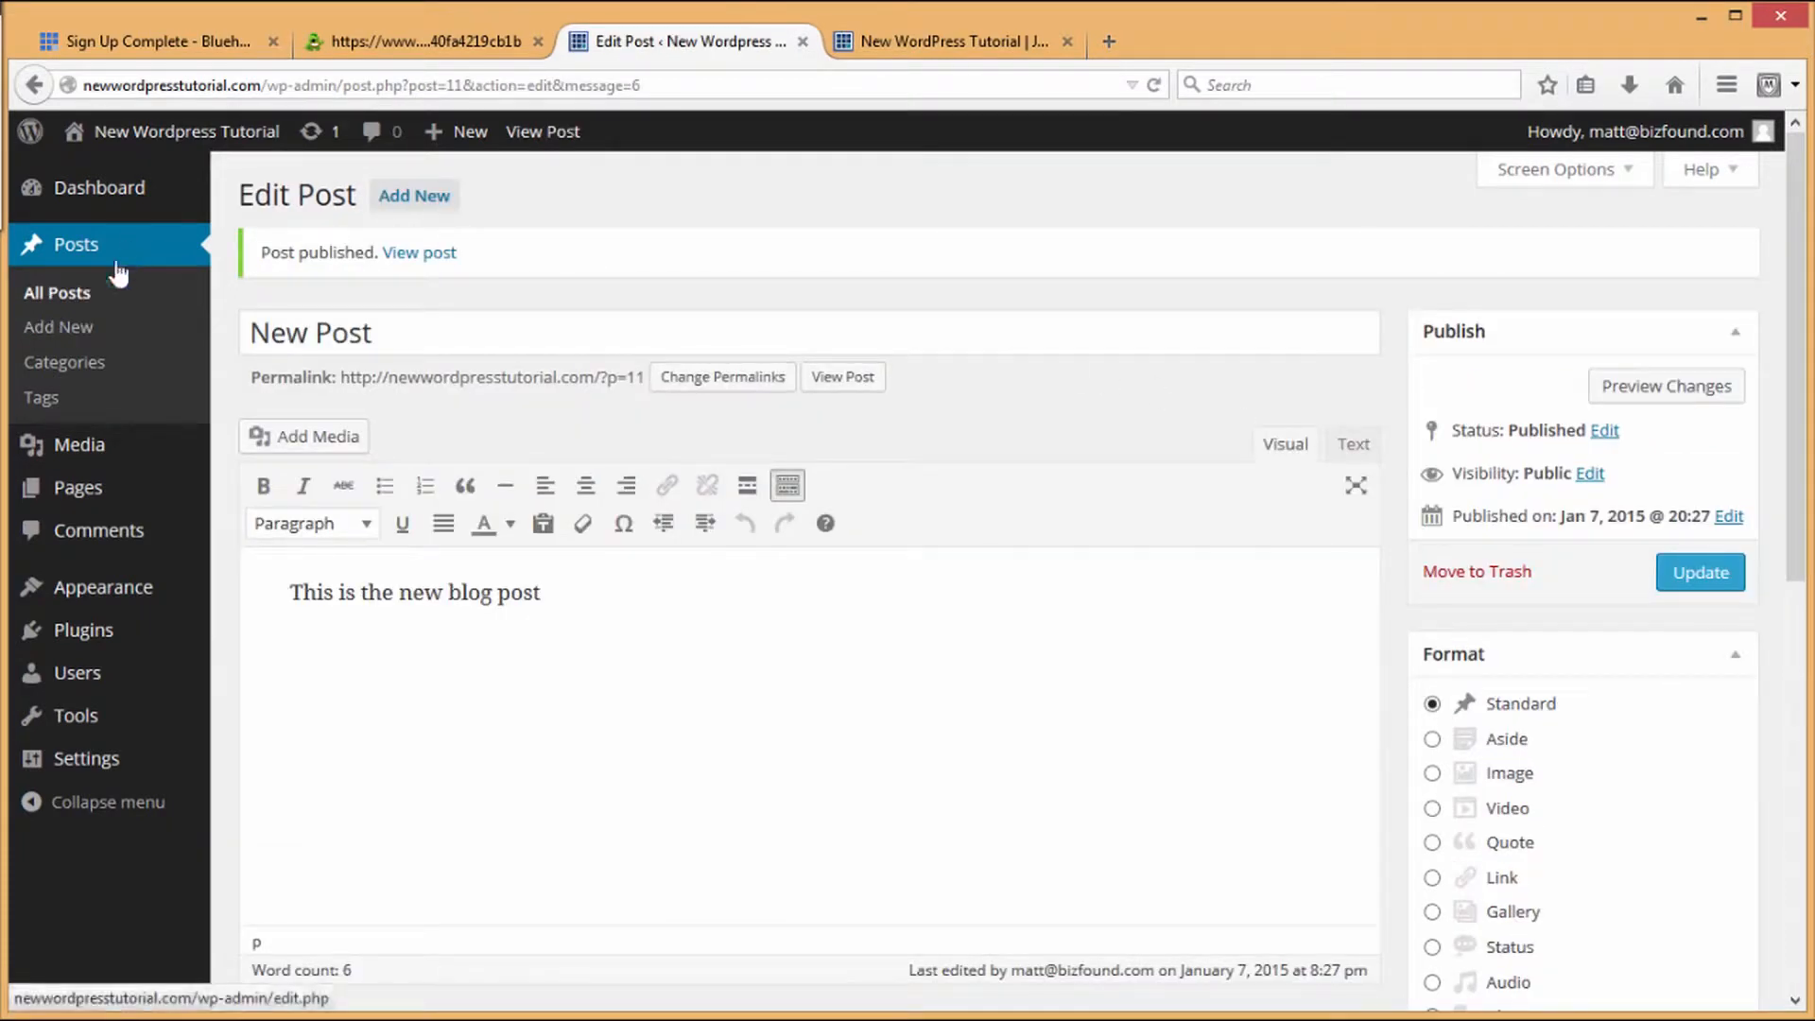
# Step: Show the list of all pages and open the About page for editing
pyautogui.moveTo(79, 509)
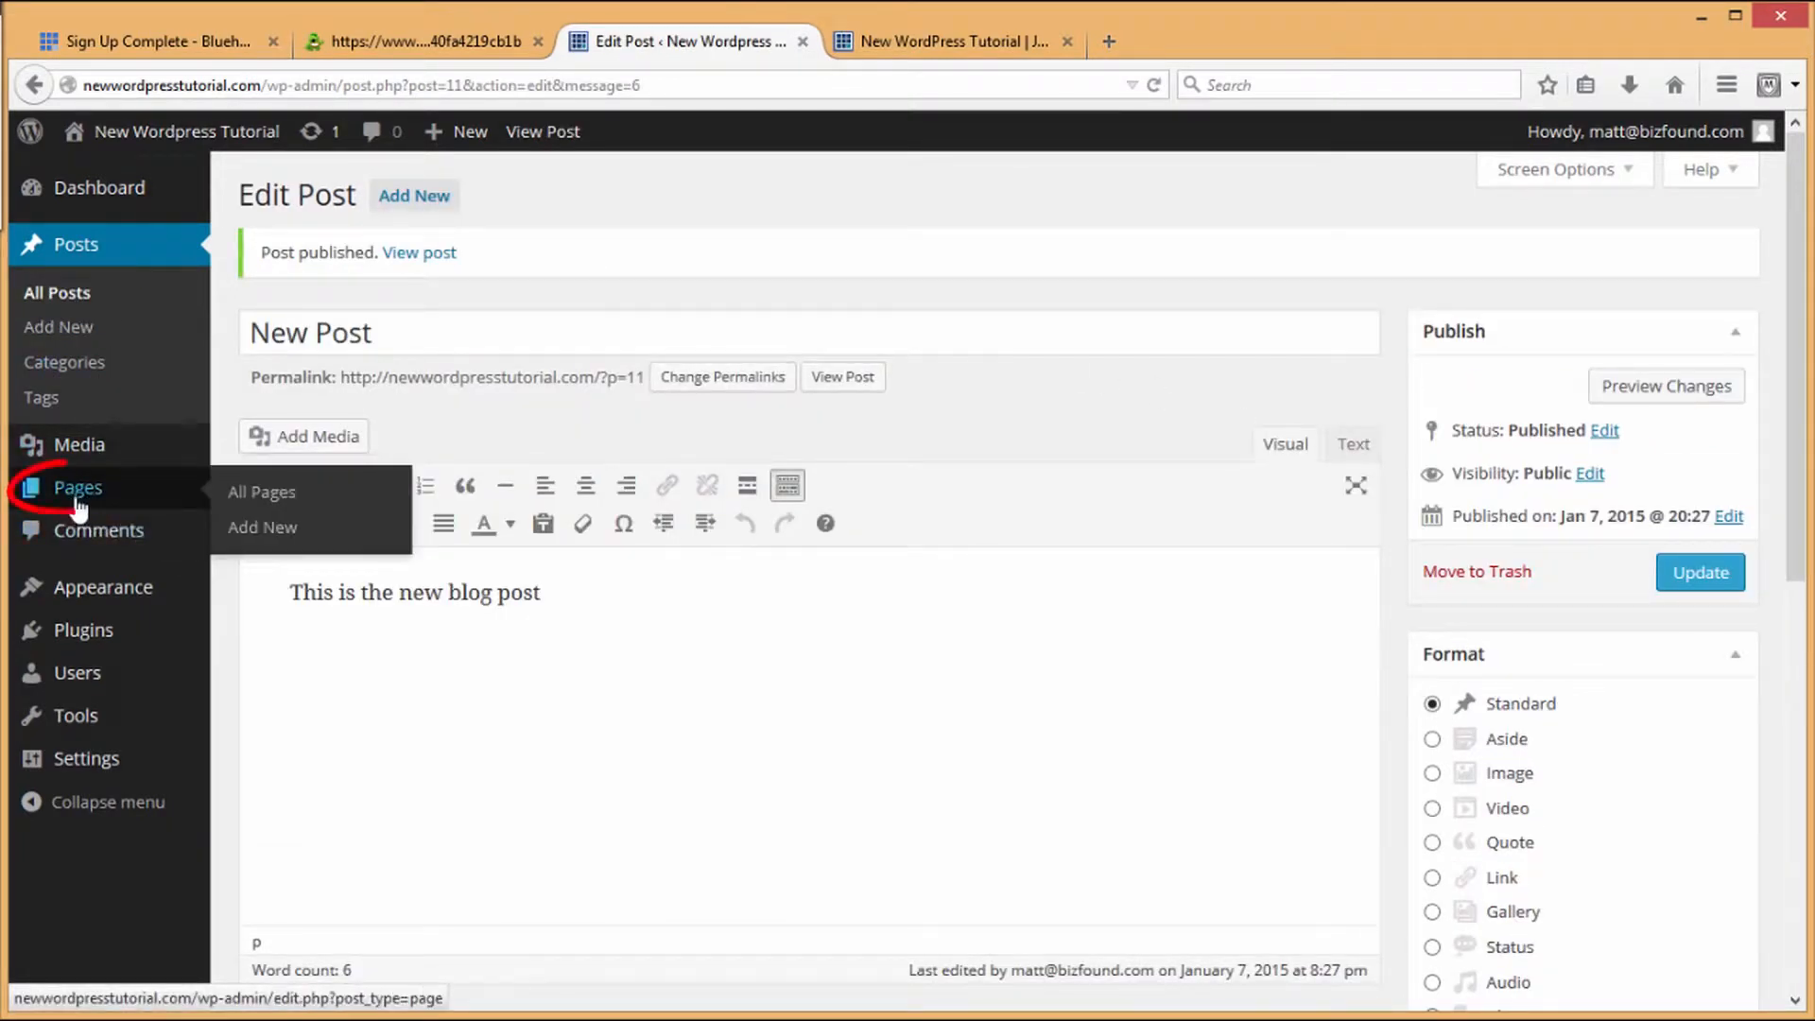
pyautogui.click(77, 503)
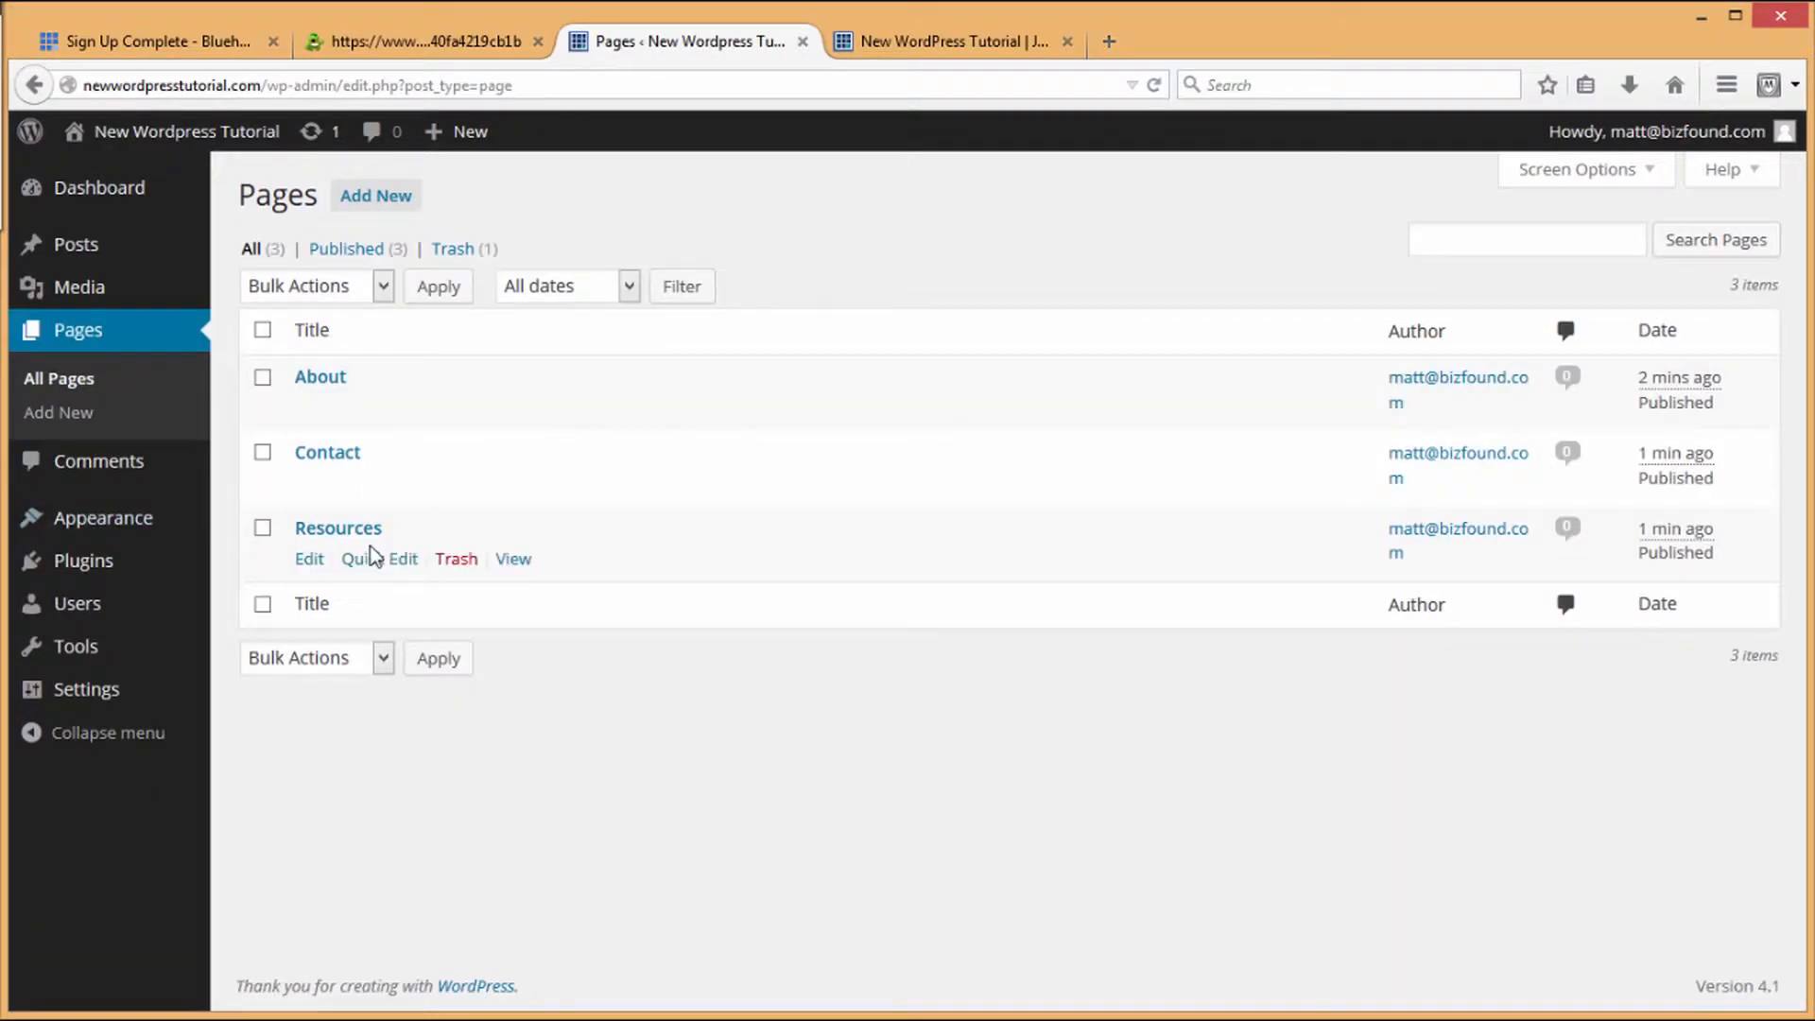
pyautogui.moveTo(386, 383)
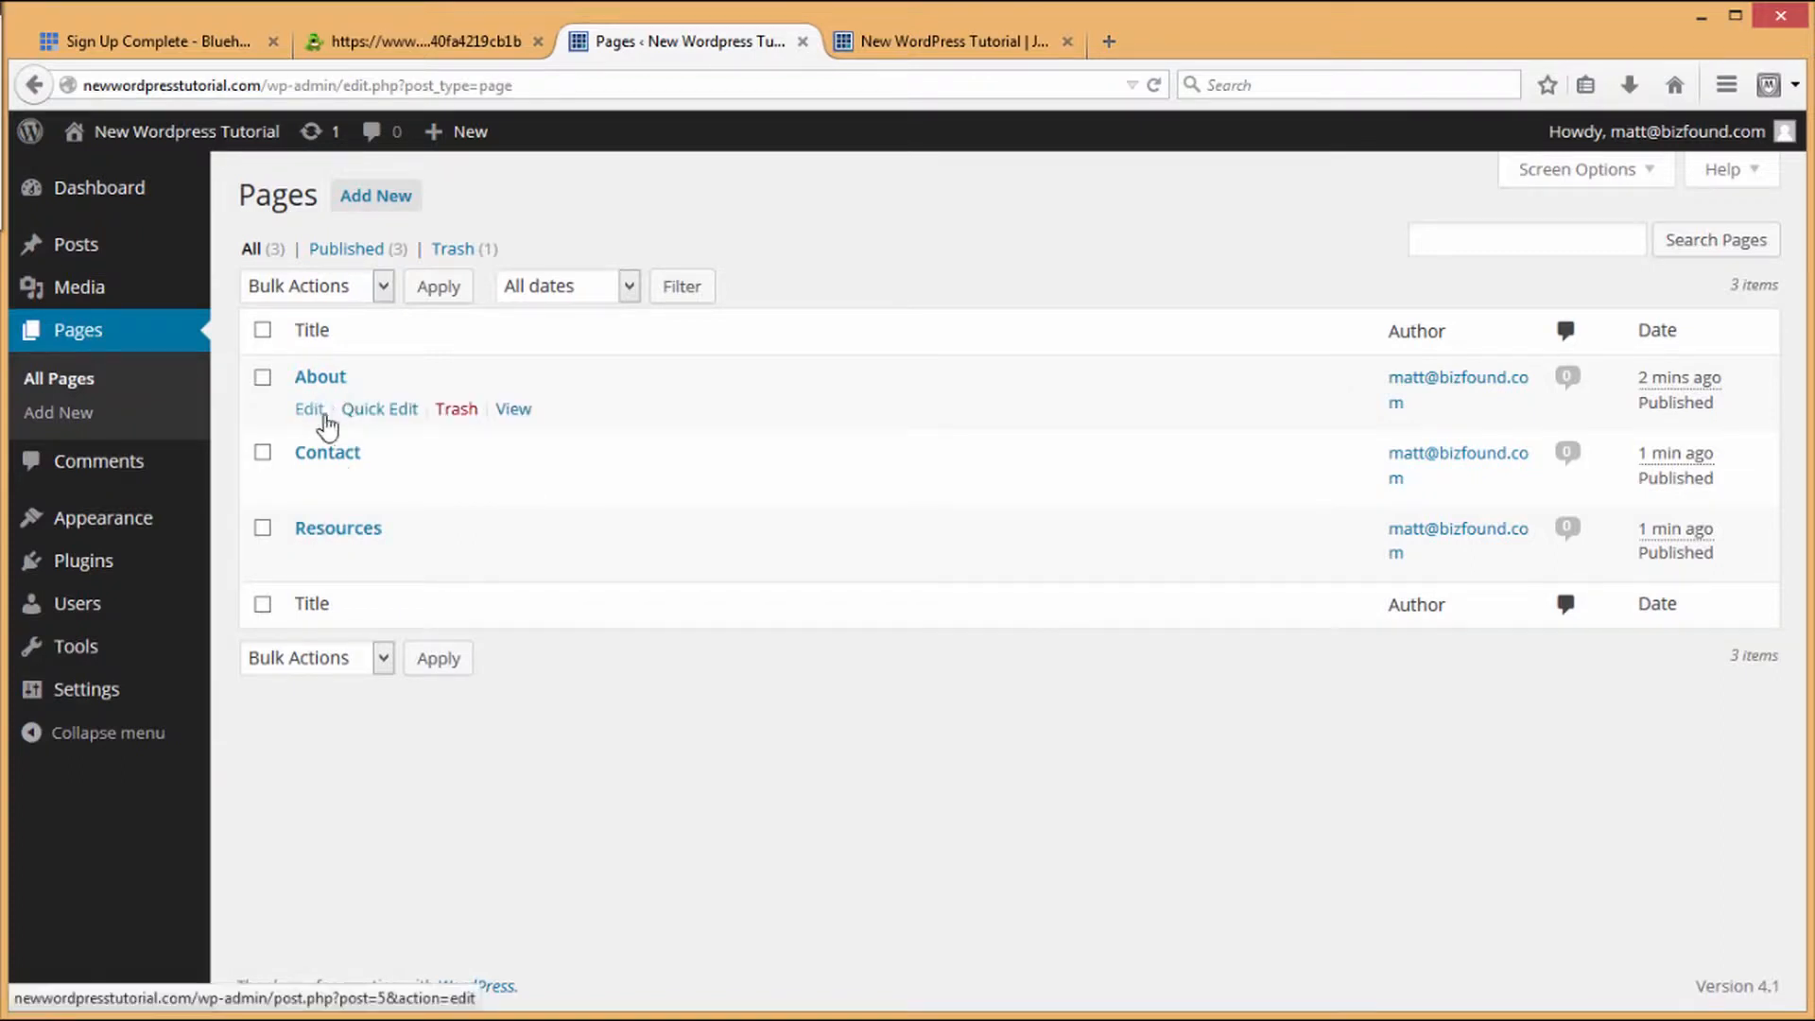
pyautogui.click(301, 412)
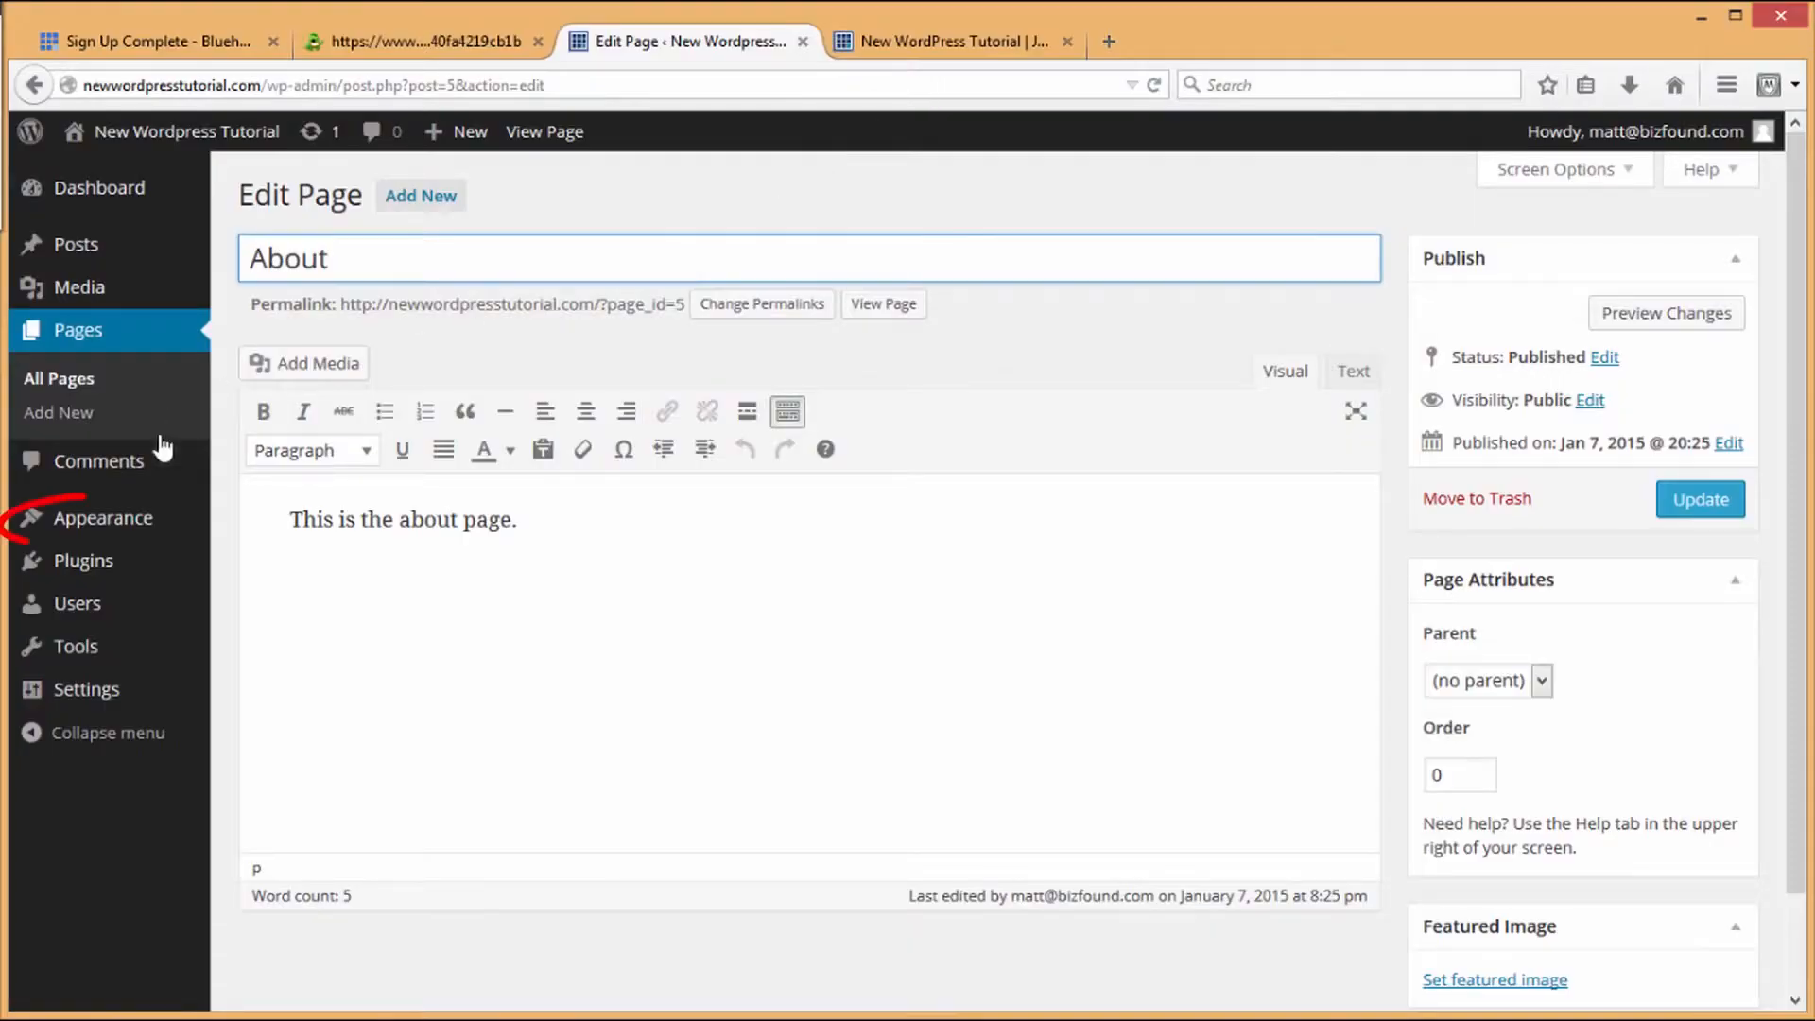
# Step: Open the active Twenty Fifteen theme for customizing and set the site's tagline to "Wordpress Tutorial"
pyautogui.moveTo(122, 512)
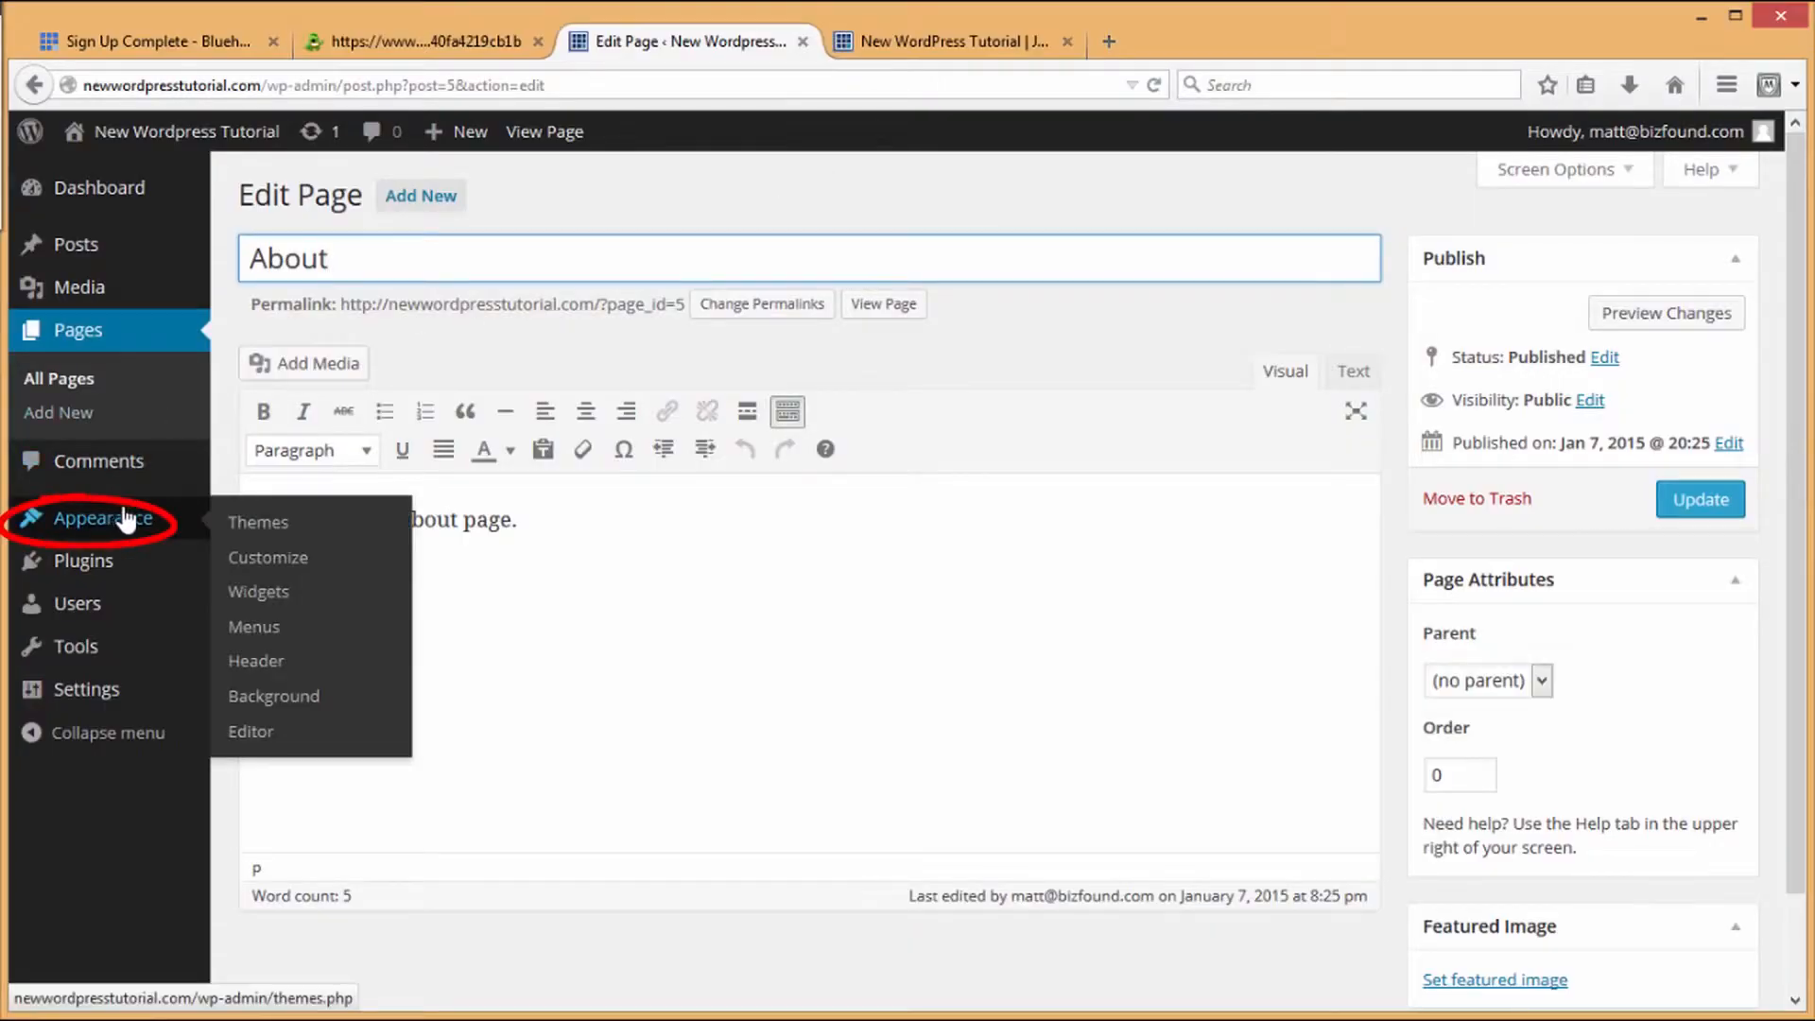
pyautogui.click(268, 528)
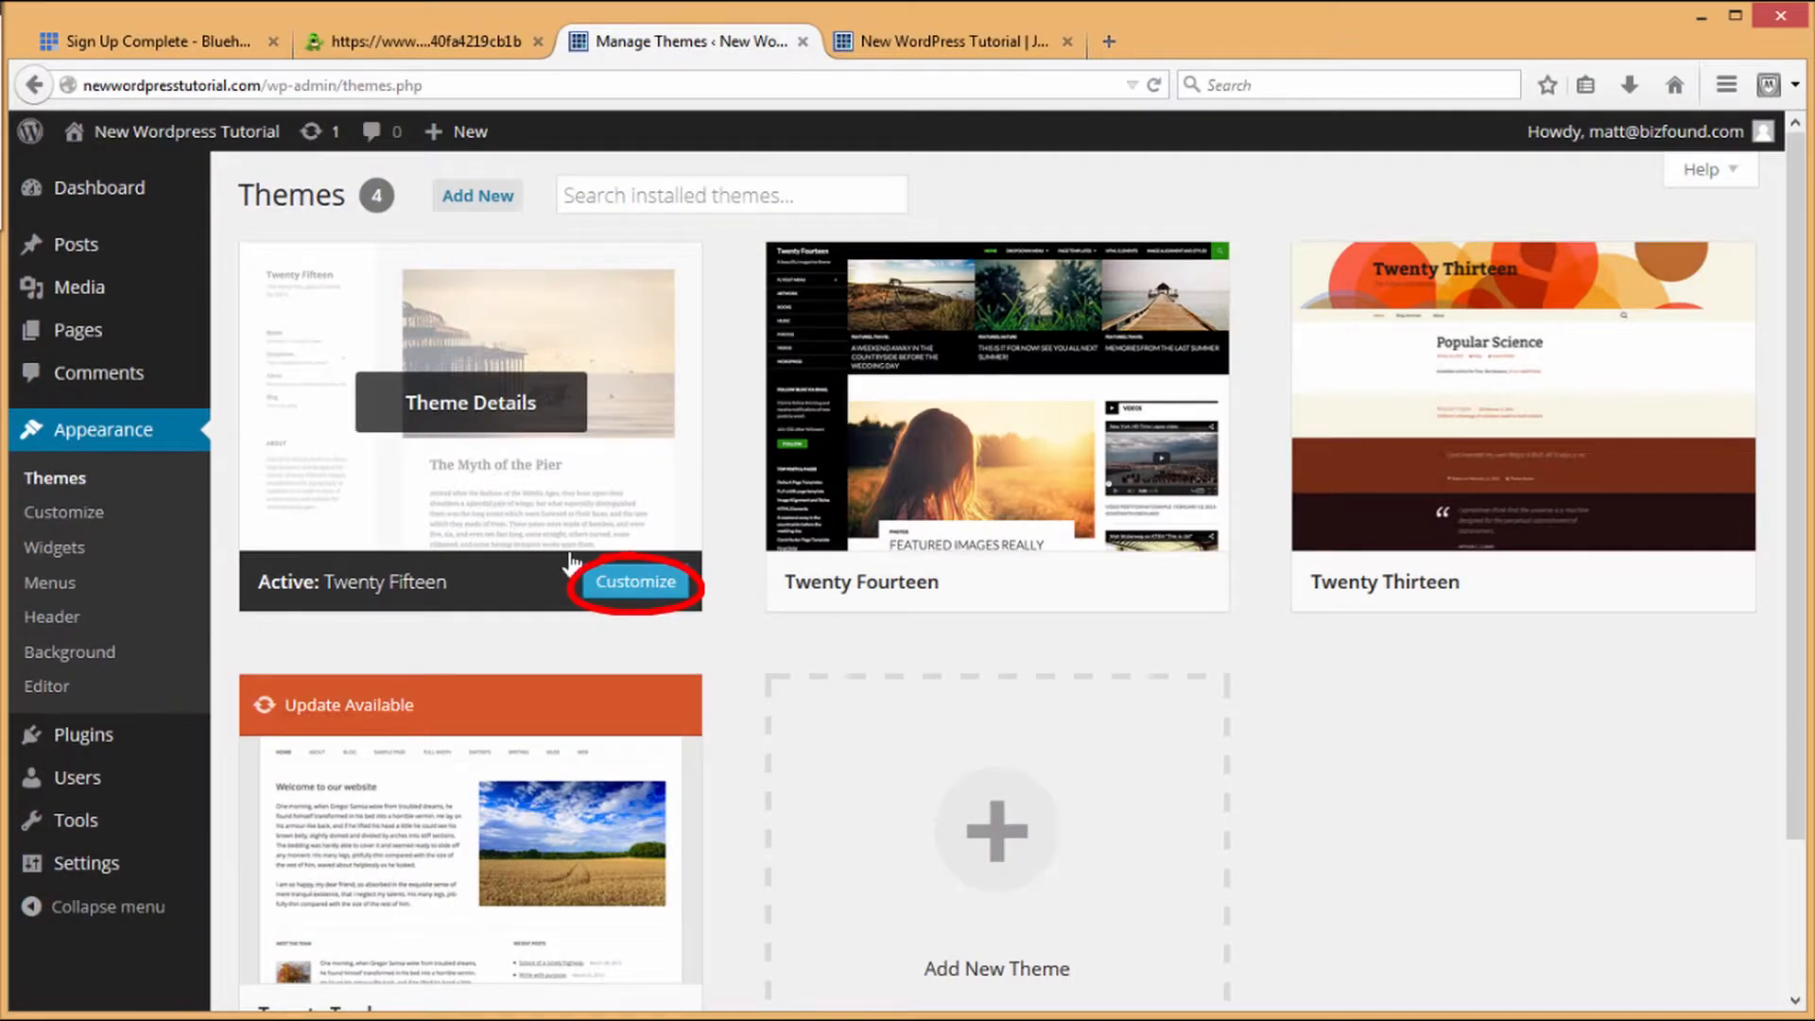
pyautogui.click(635, 594)
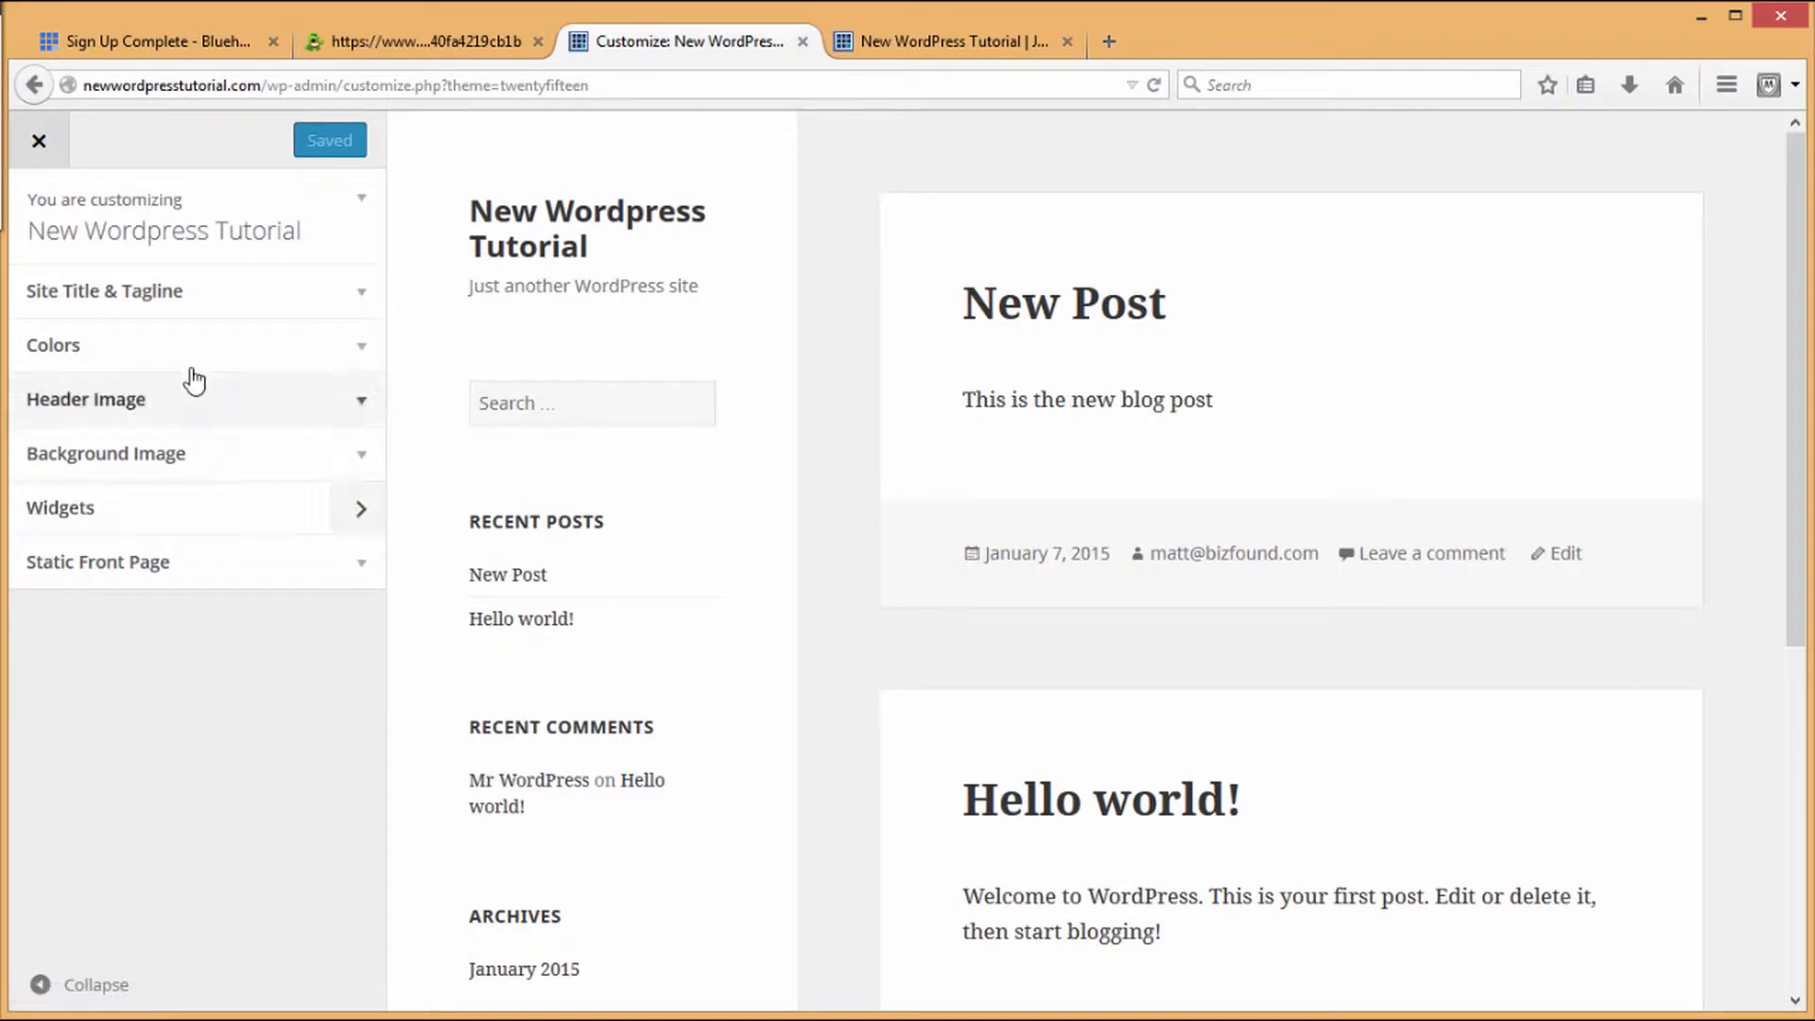
pyautogui.click(206, 302)
pyautogui.click(276, 460)
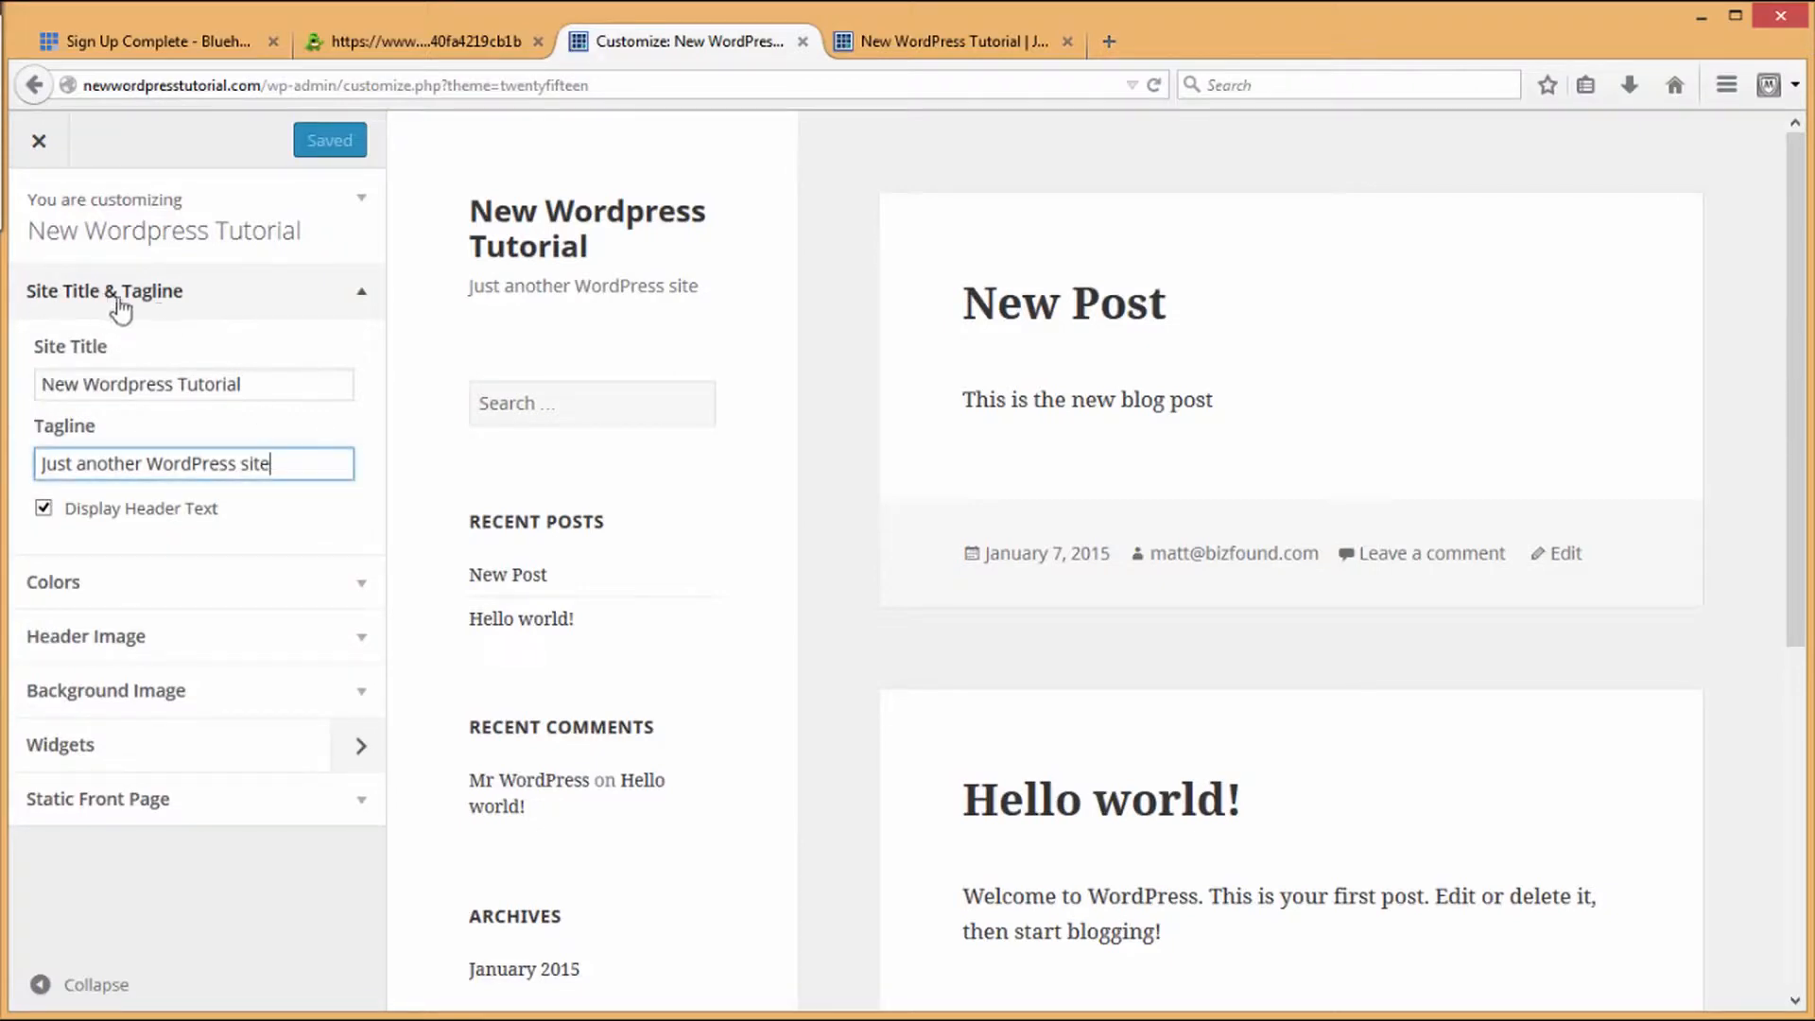
pyautogui.moveTo(309, 457); pyautogui.dragTo(31, 478)
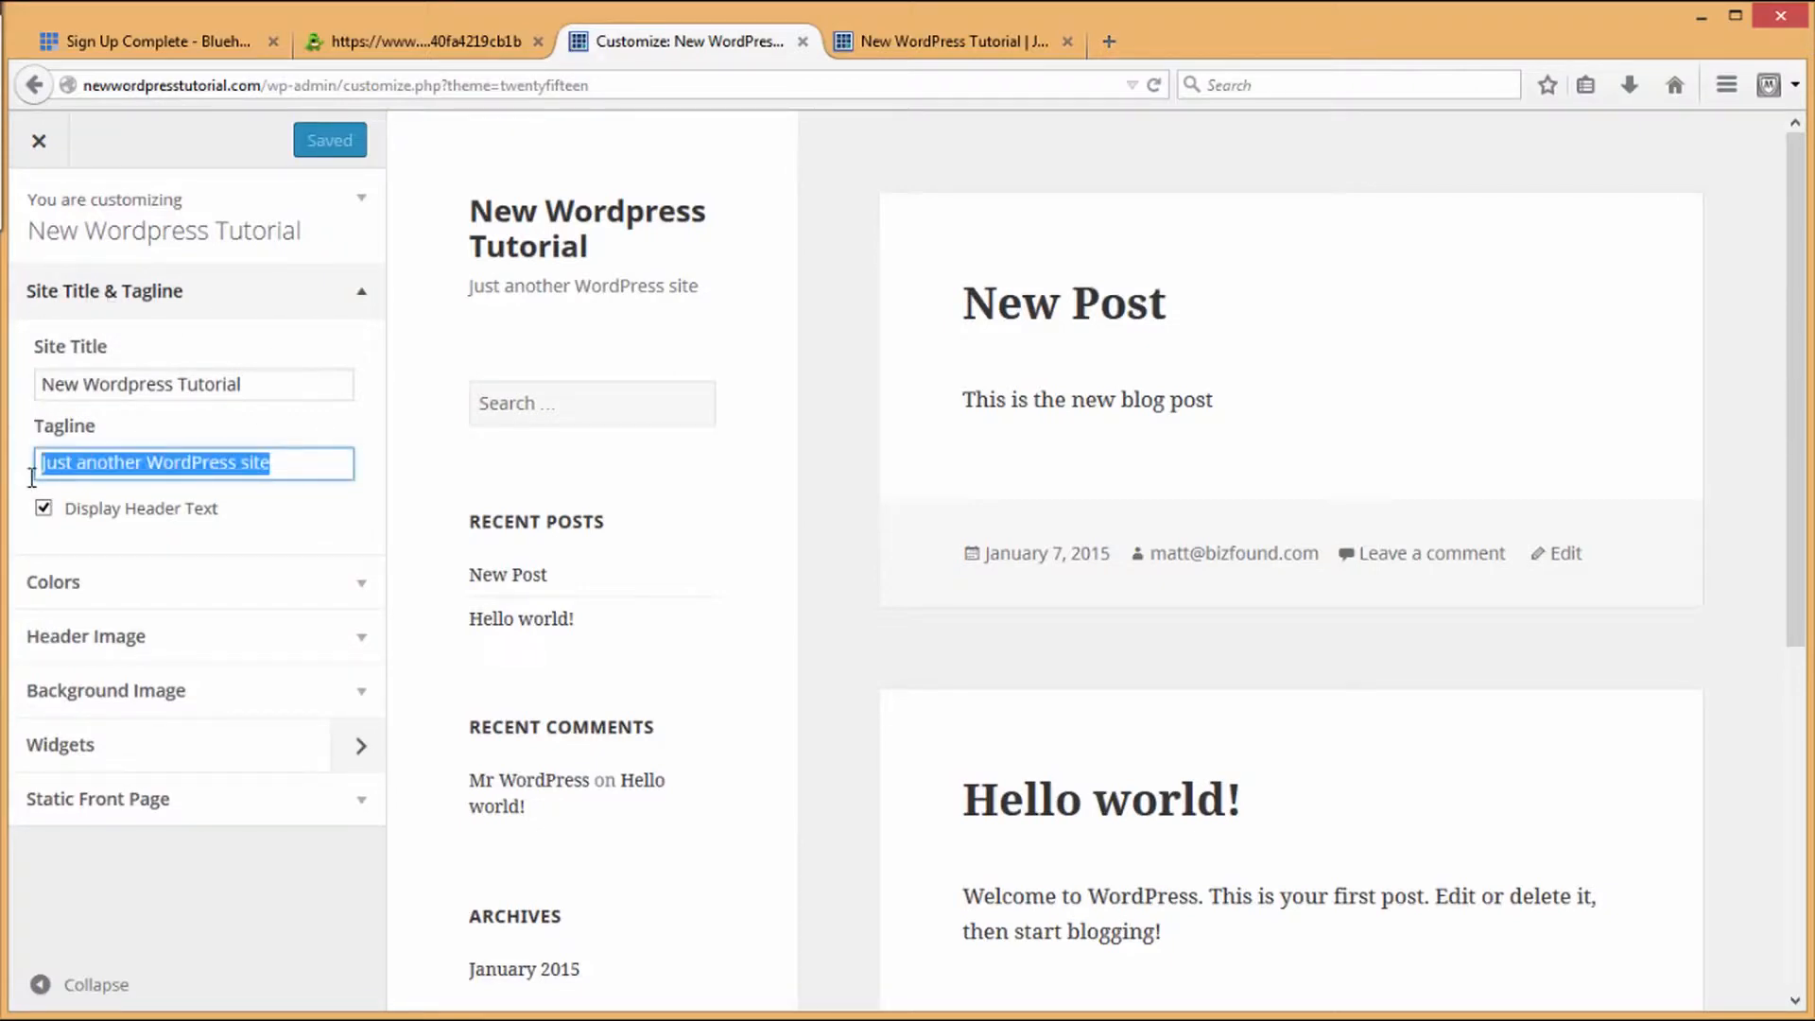
pyautogui.write('Wordpress Tutorial')
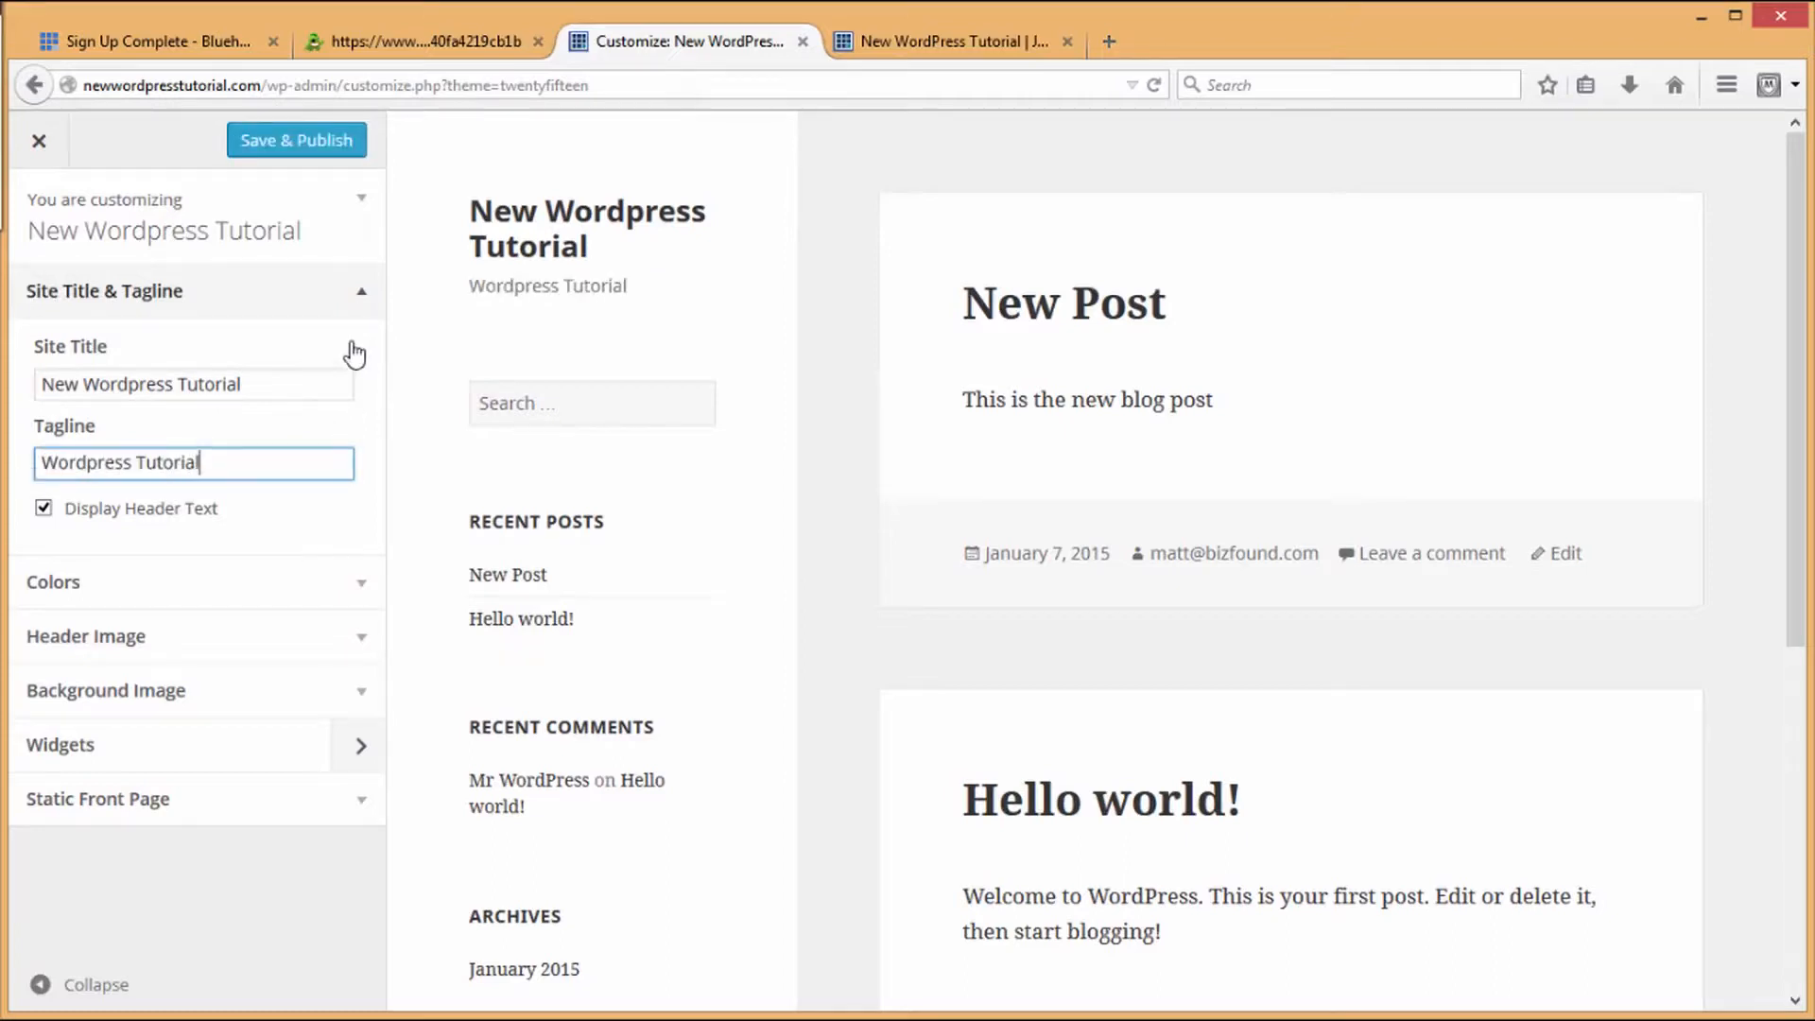
# Step: Review the theme's Colors, Header Image and Background Image settings one after another
pyautogui.click(362, 311)
pyautogui.click(366, 362)
pyautogui.scroll(-1, 161, 511)
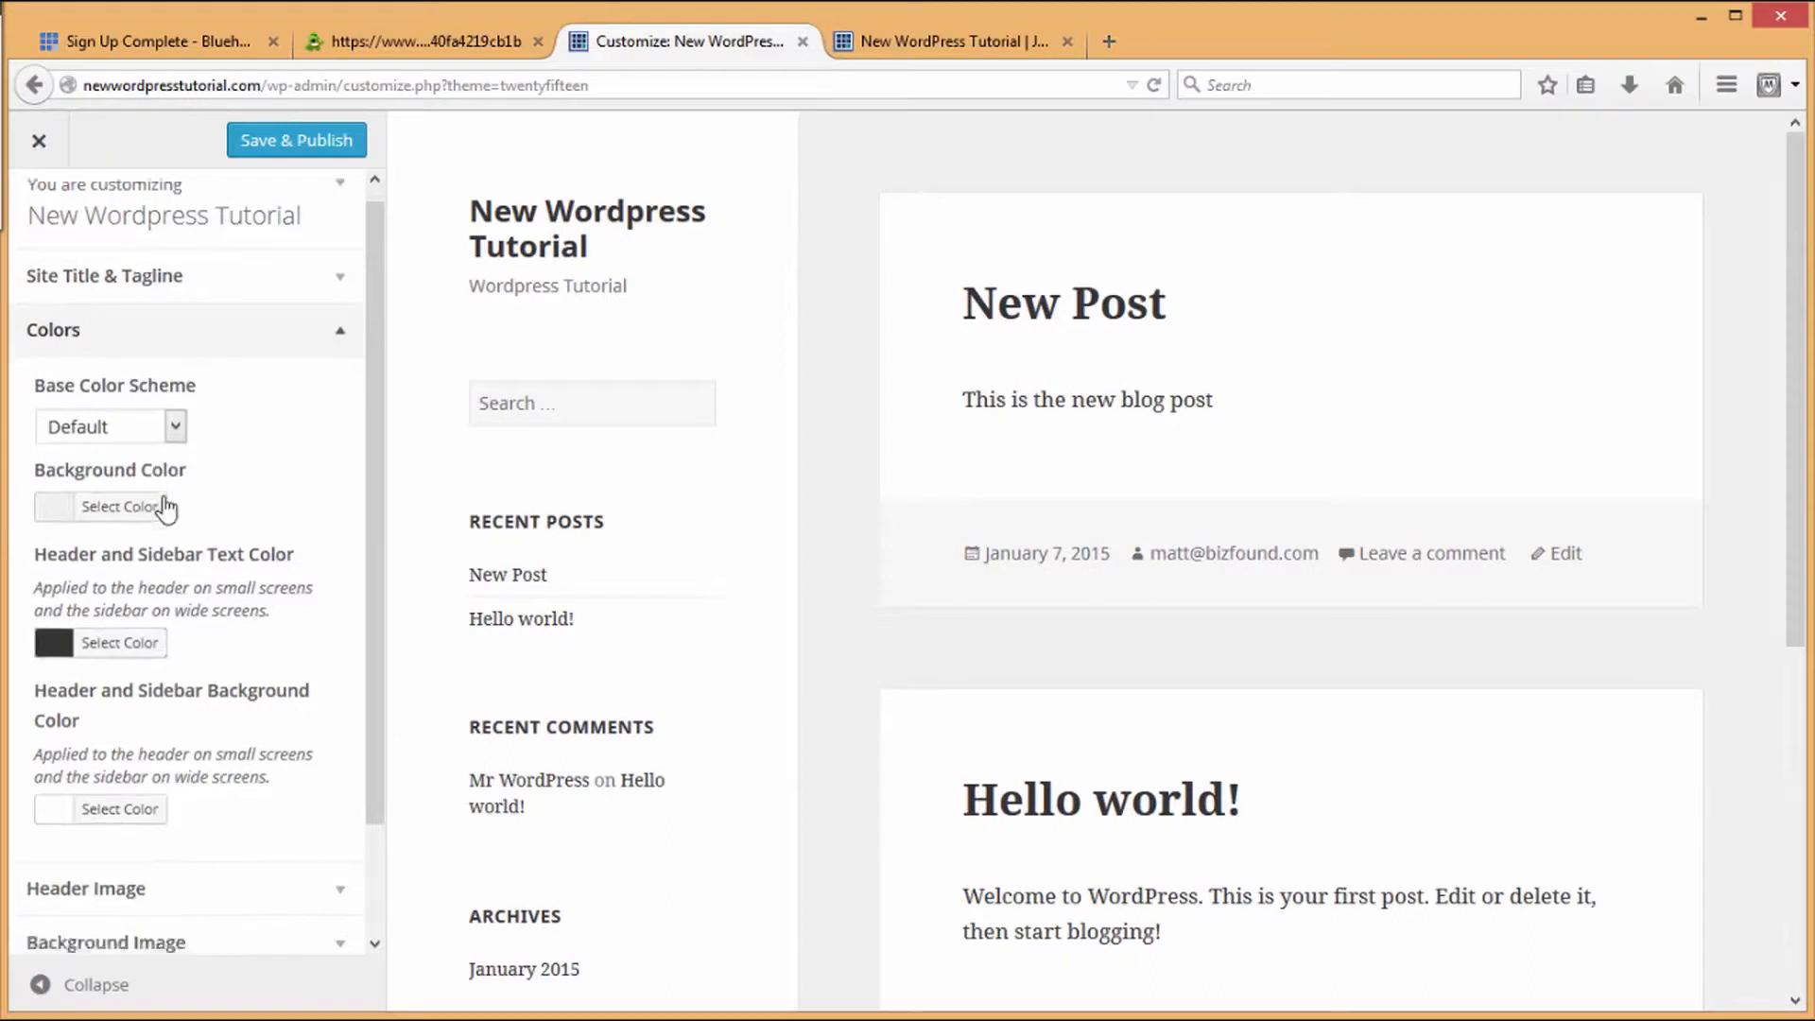
pyautogui.click(333, 294)
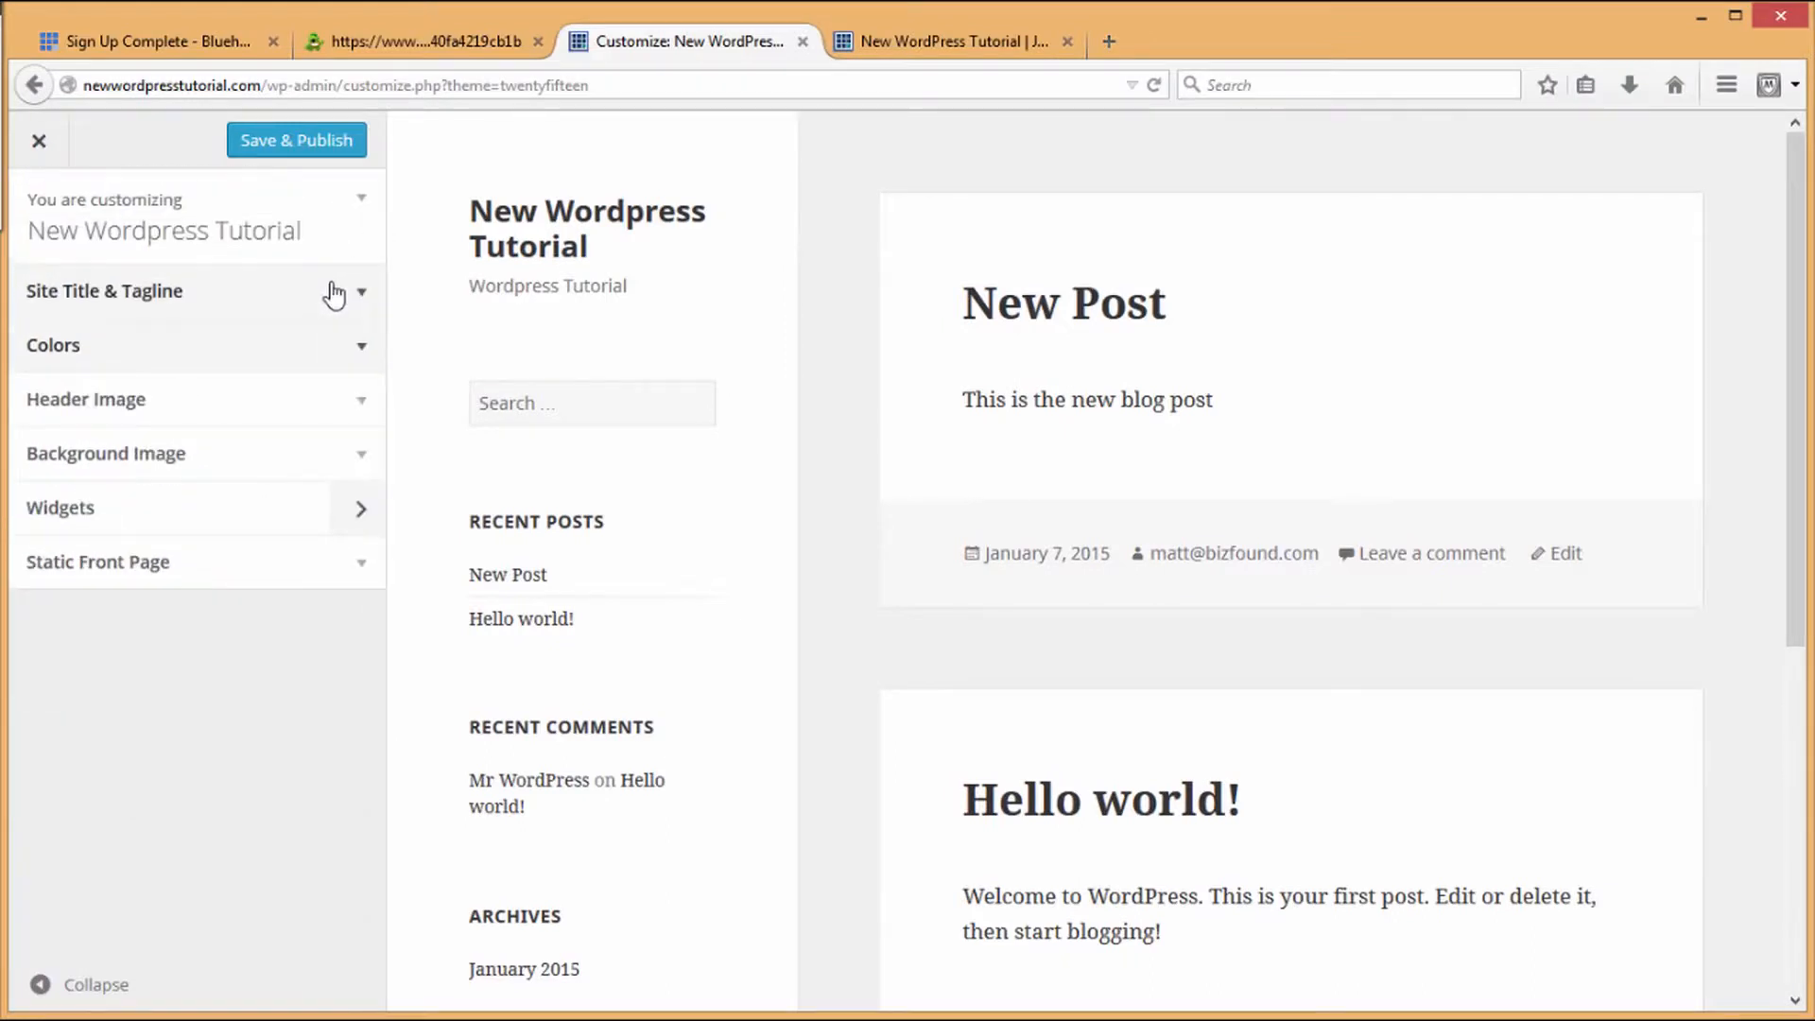
pyautogui.click(344, 402)
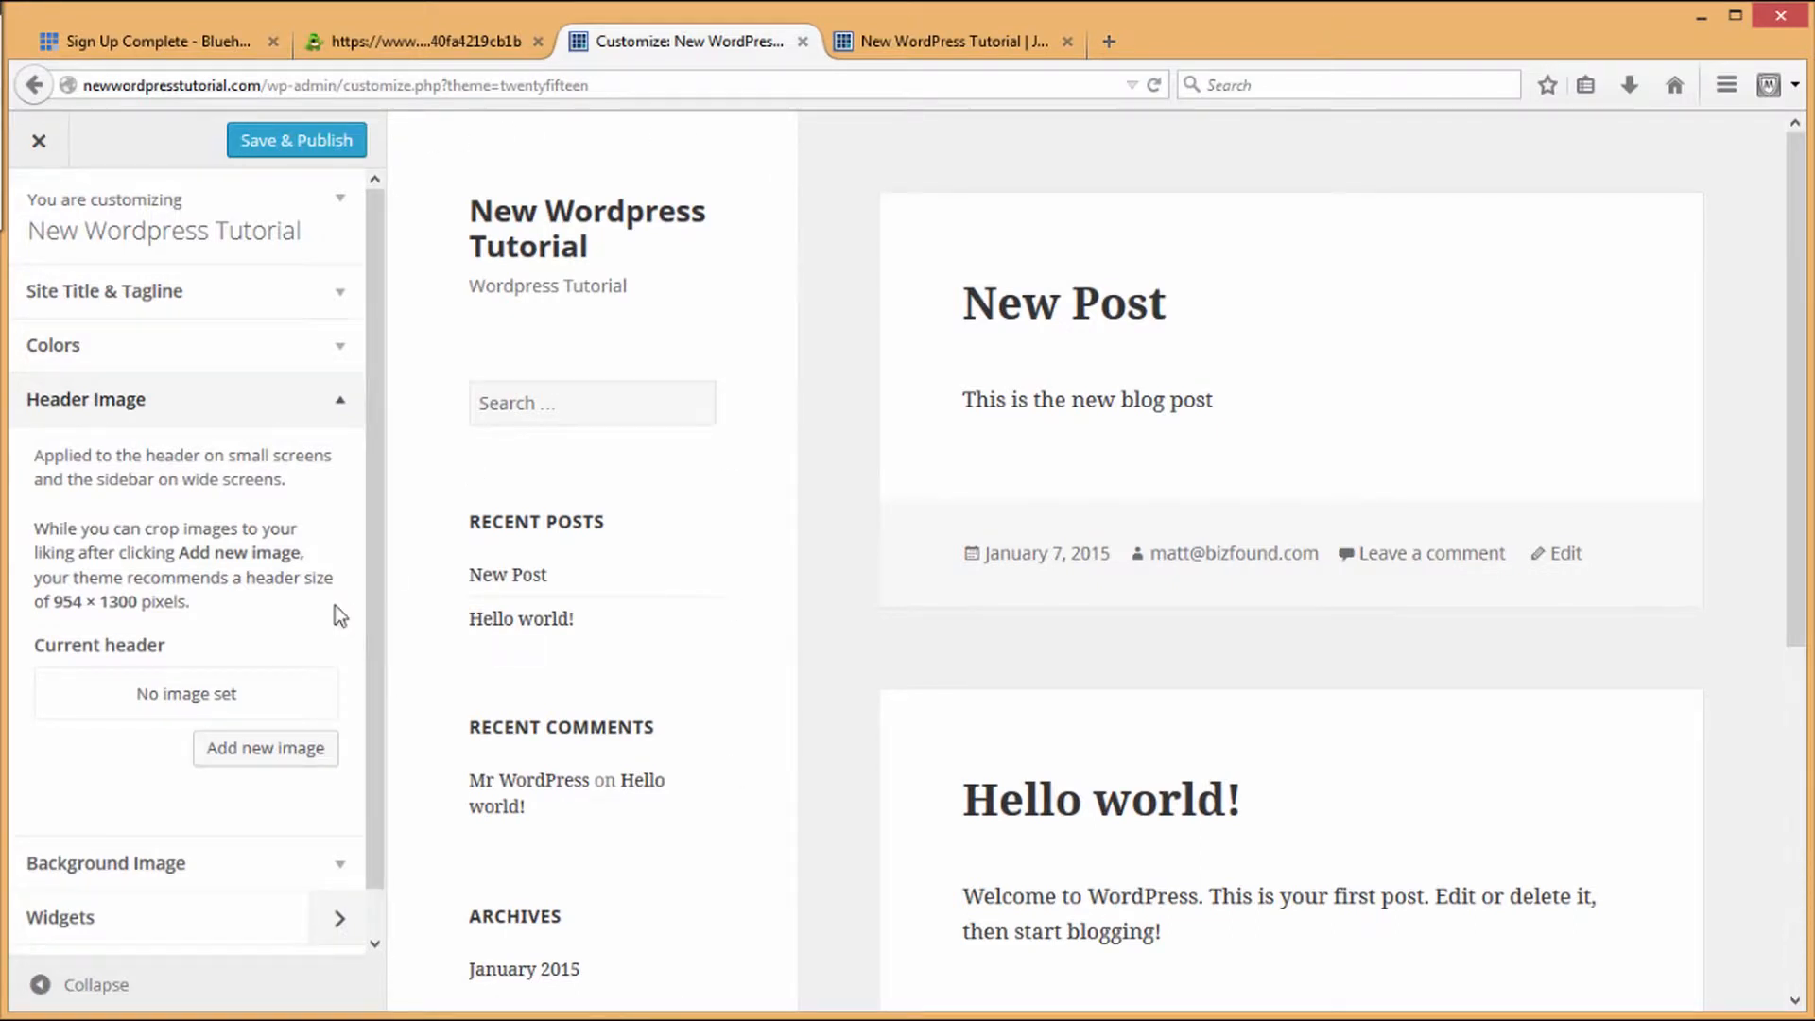
pyautogui.click(335, 420)
pyautogui.click(331, 458)
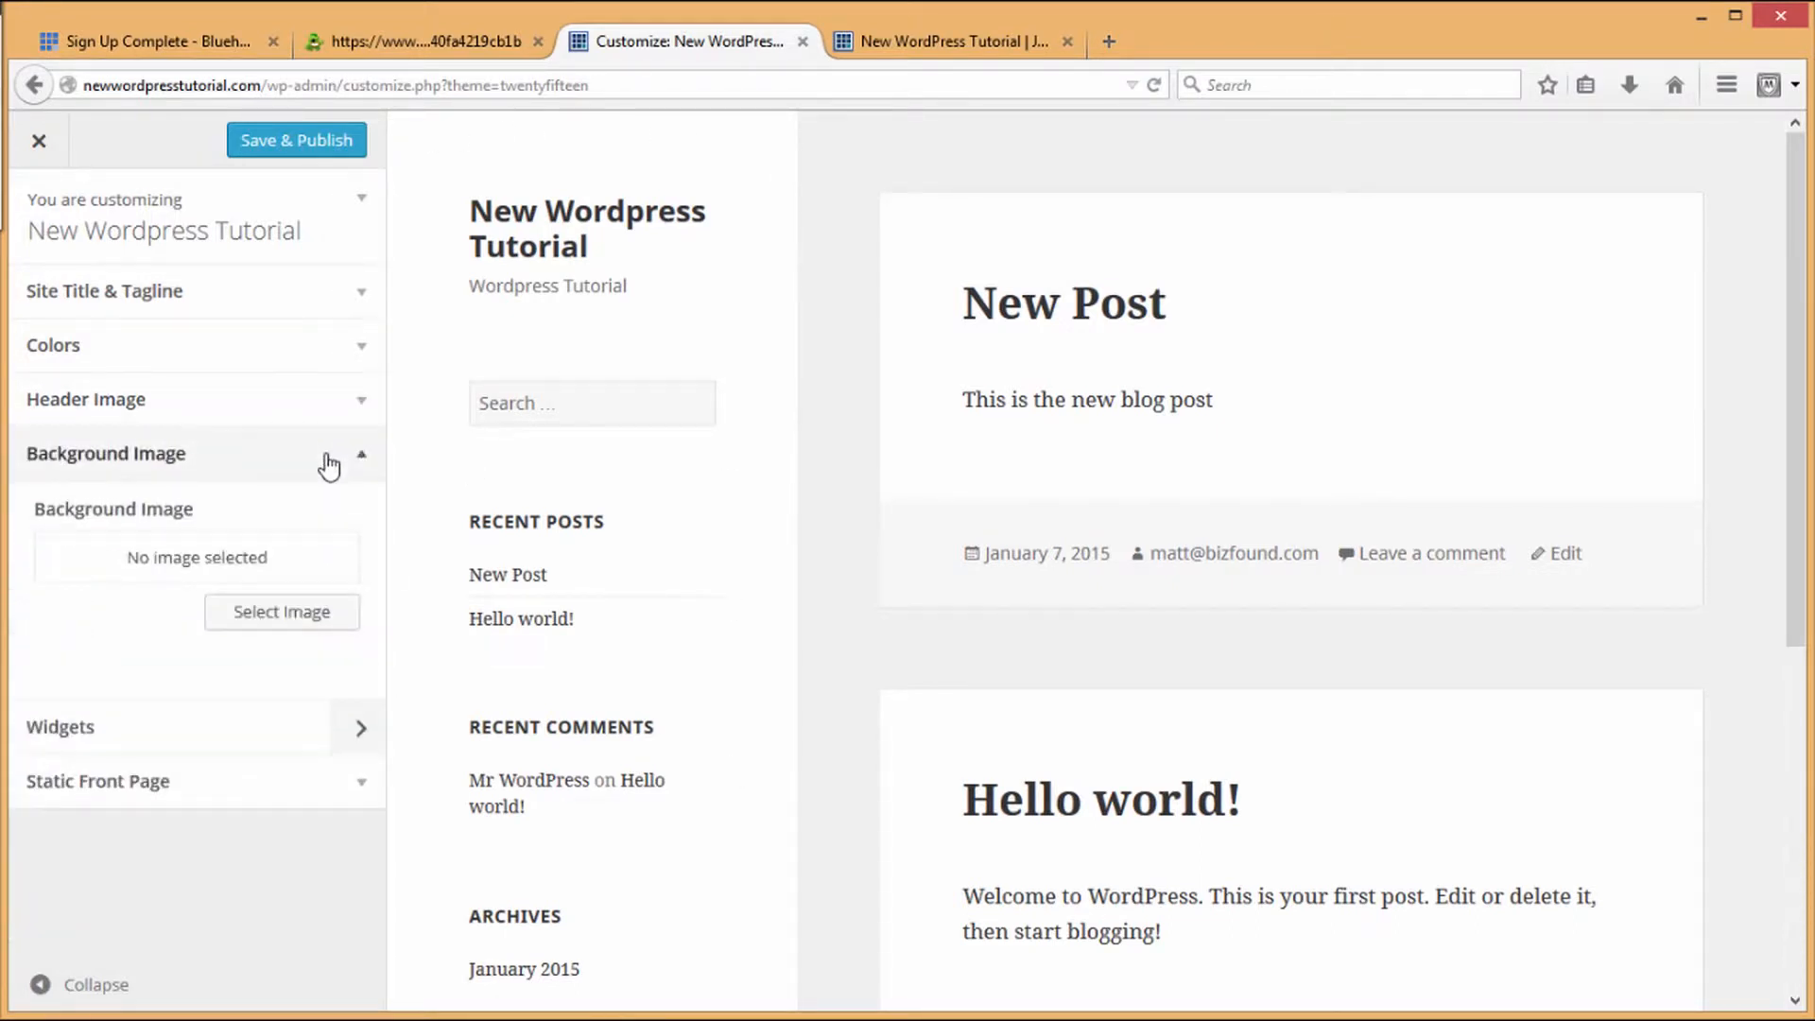
pyautogui.click(337, 473)
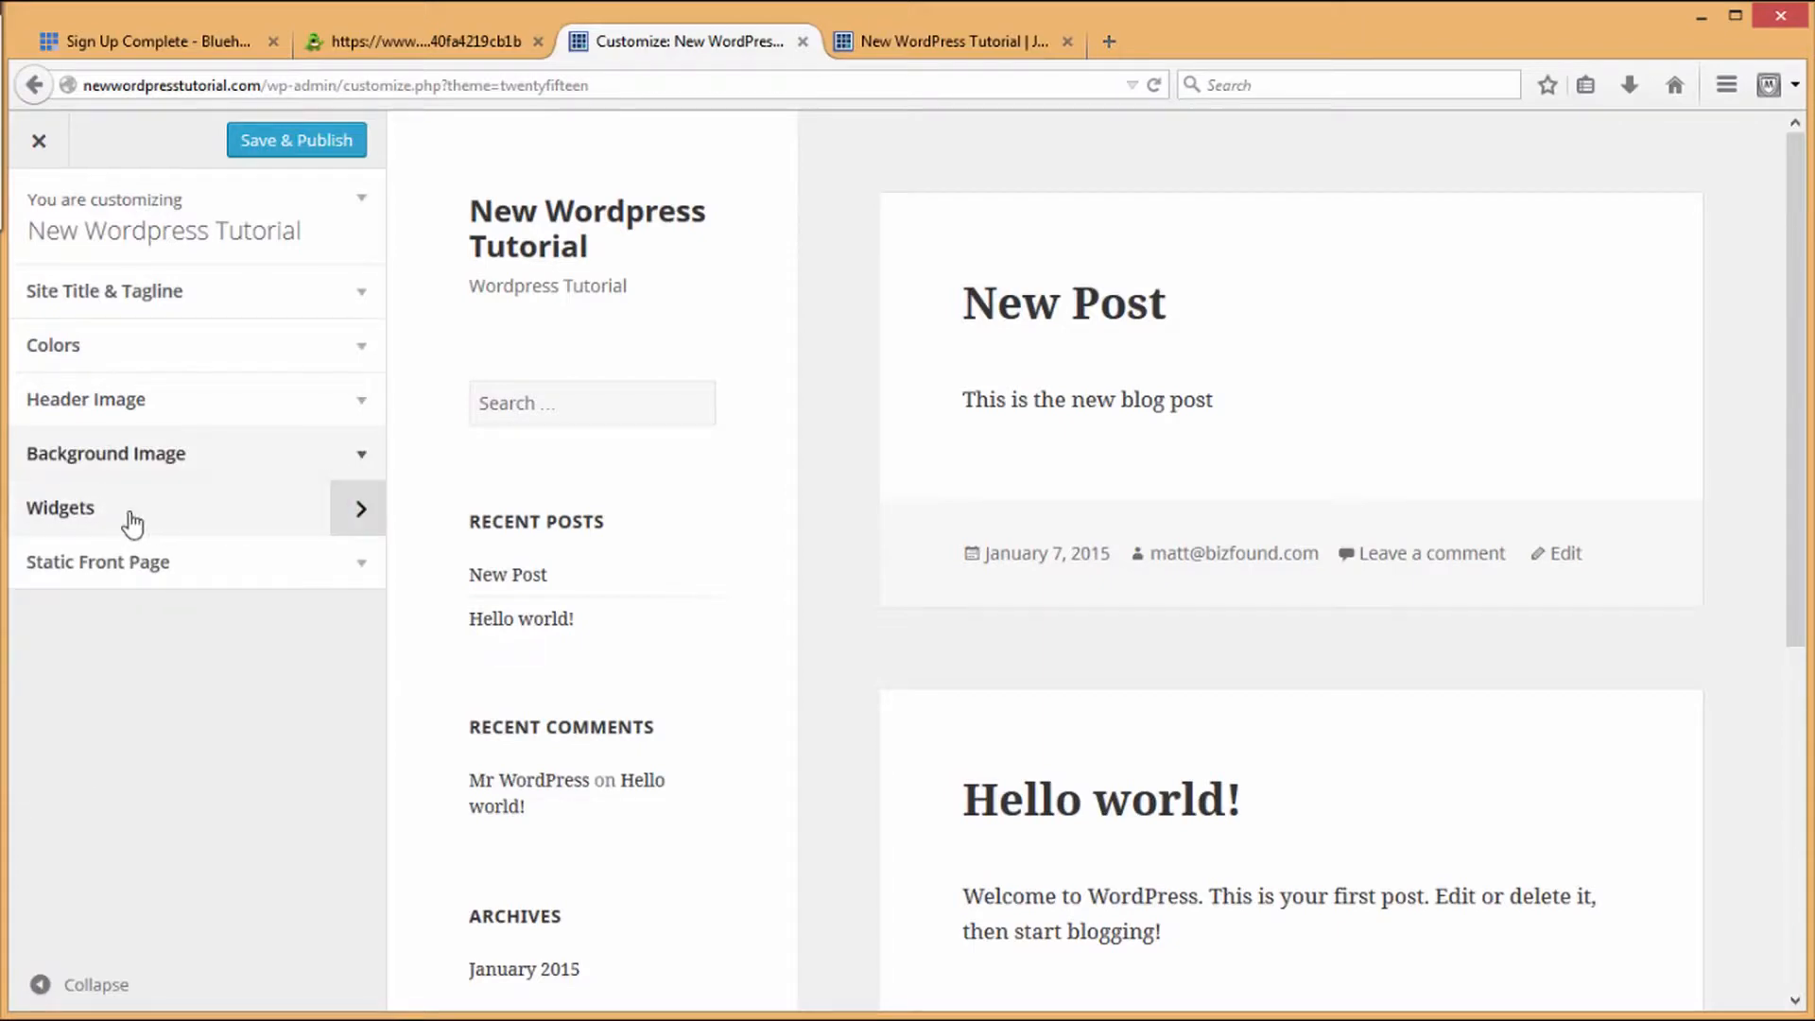
# Step: Examine the widgets in the theme's Widget Area and compare them with the sidebar in the site preview
pyautogui.click(347, 522)
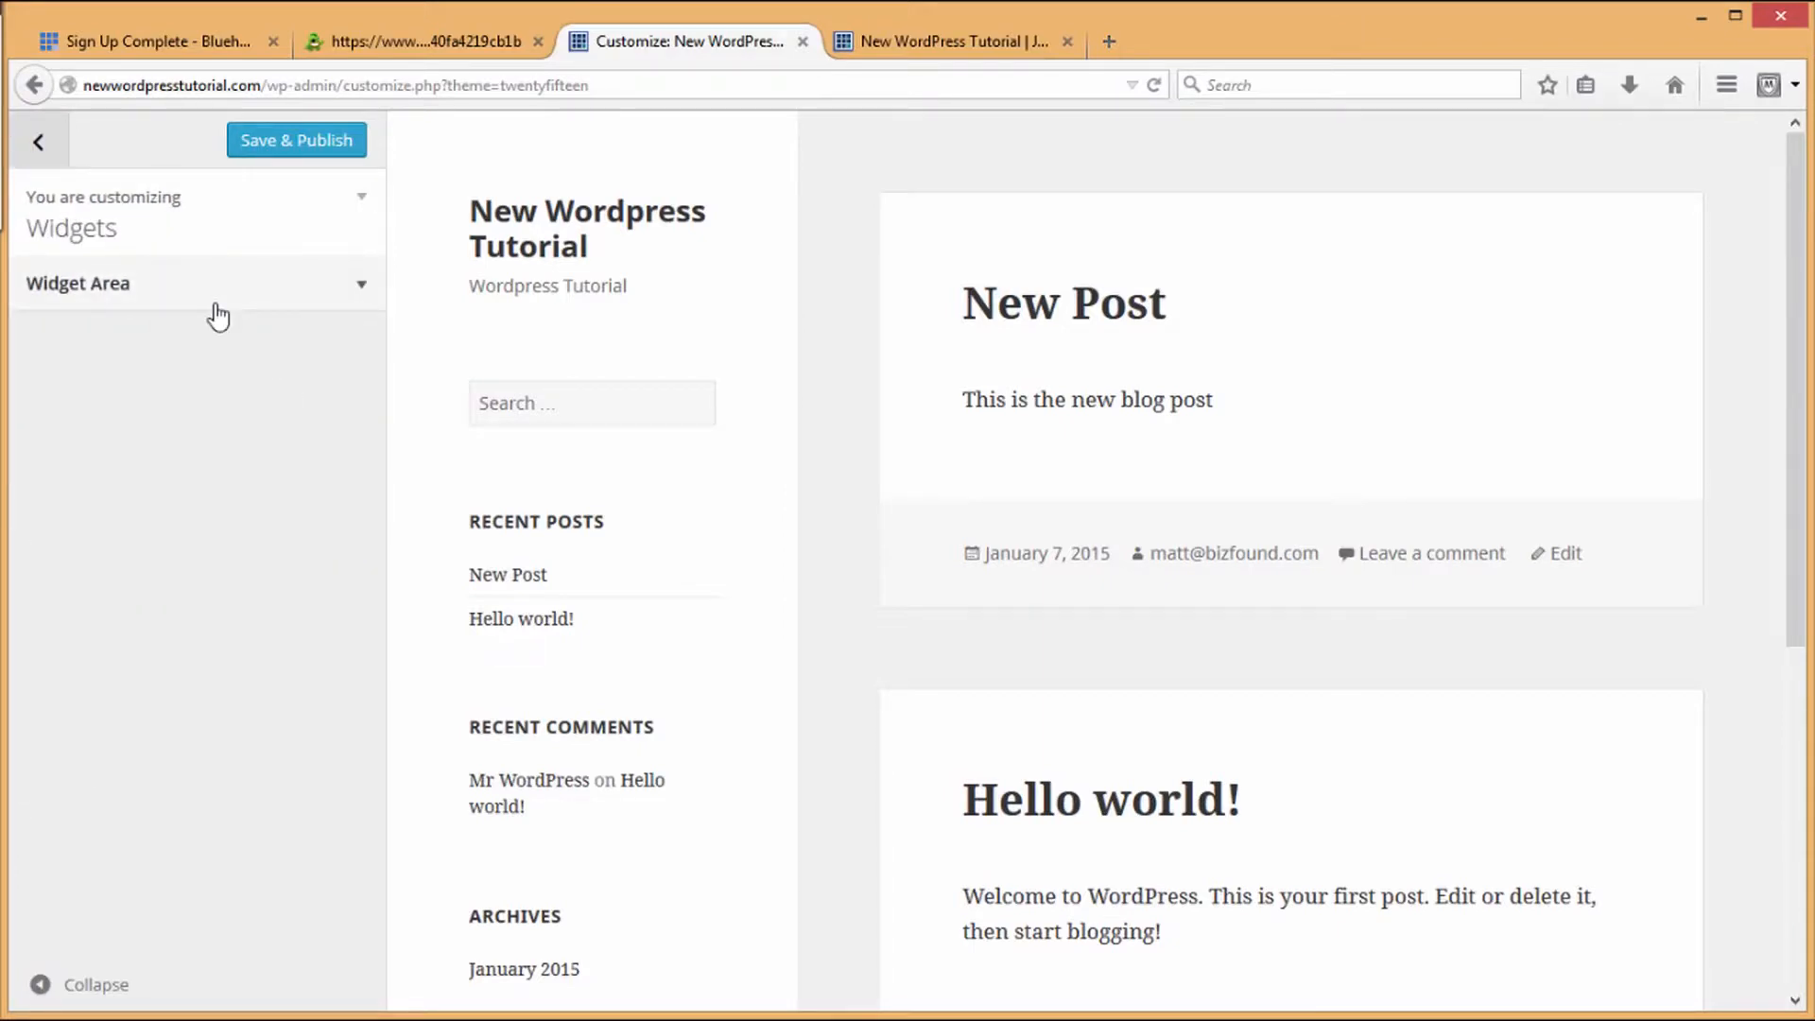
pyautogui.click(227, 303)
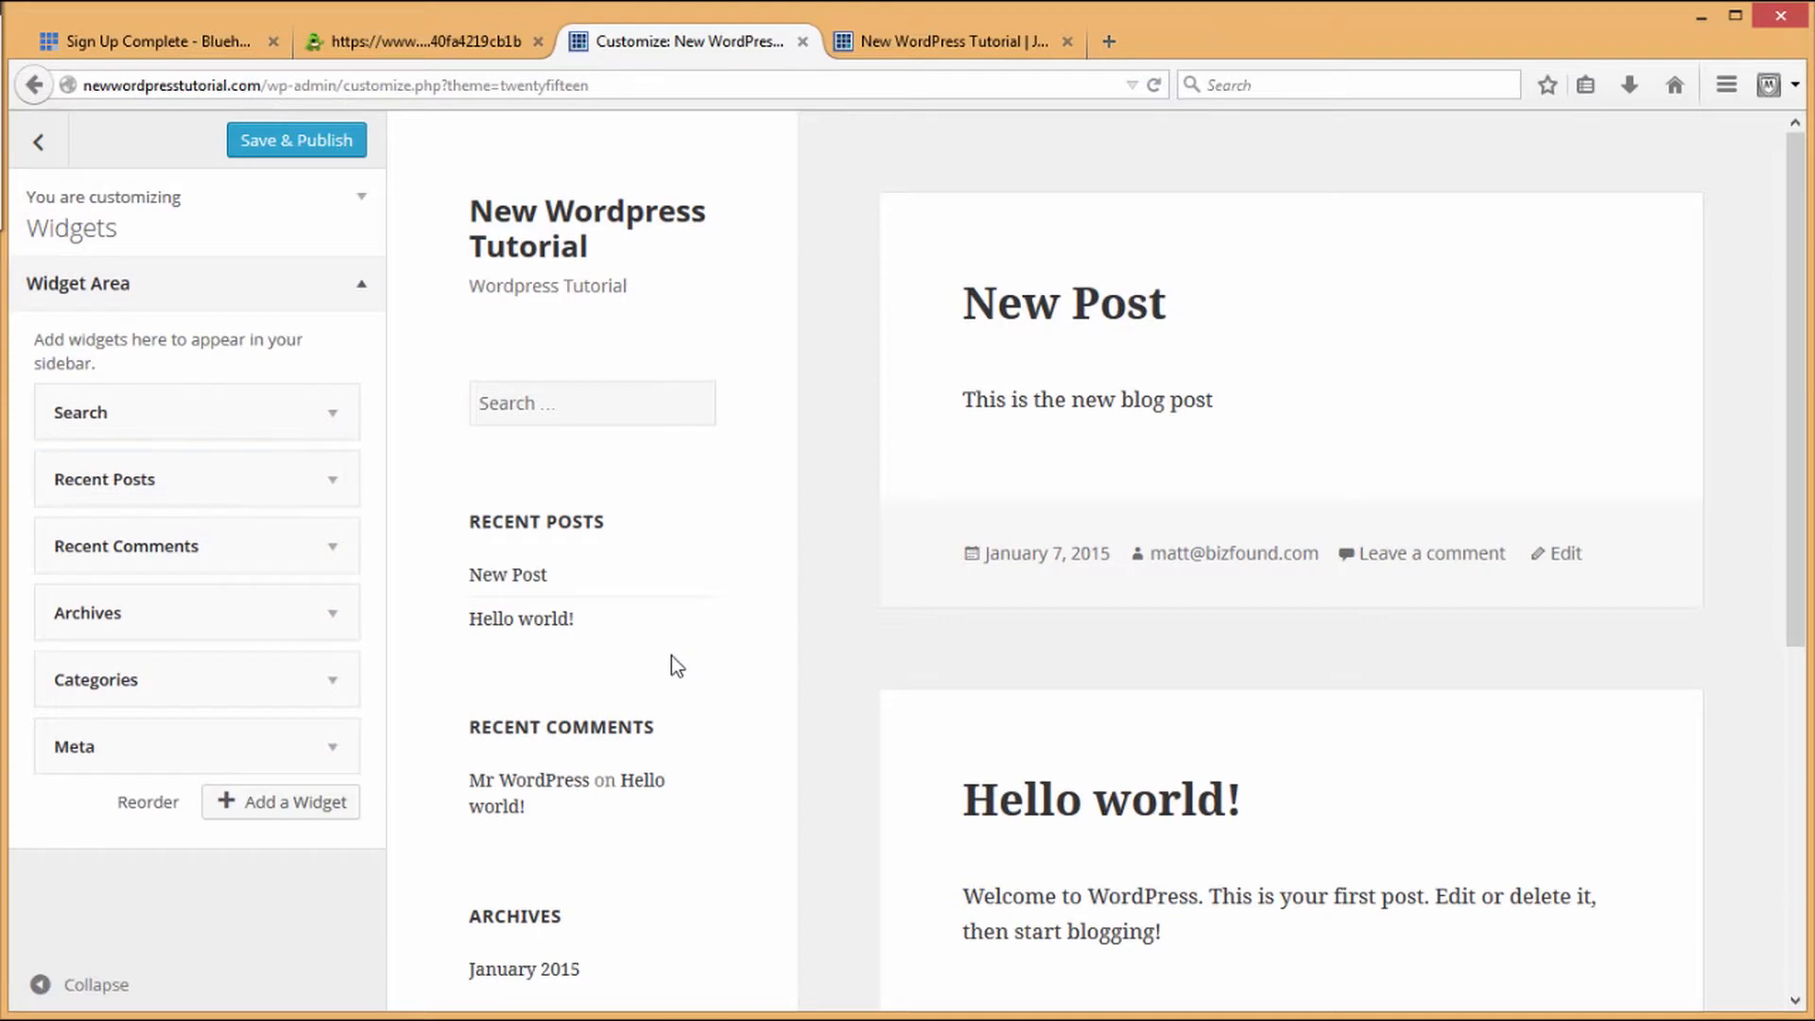
pyautogui.scroll(-5, 671, 655)
pyautogui.scroll(-3, 673, 659)
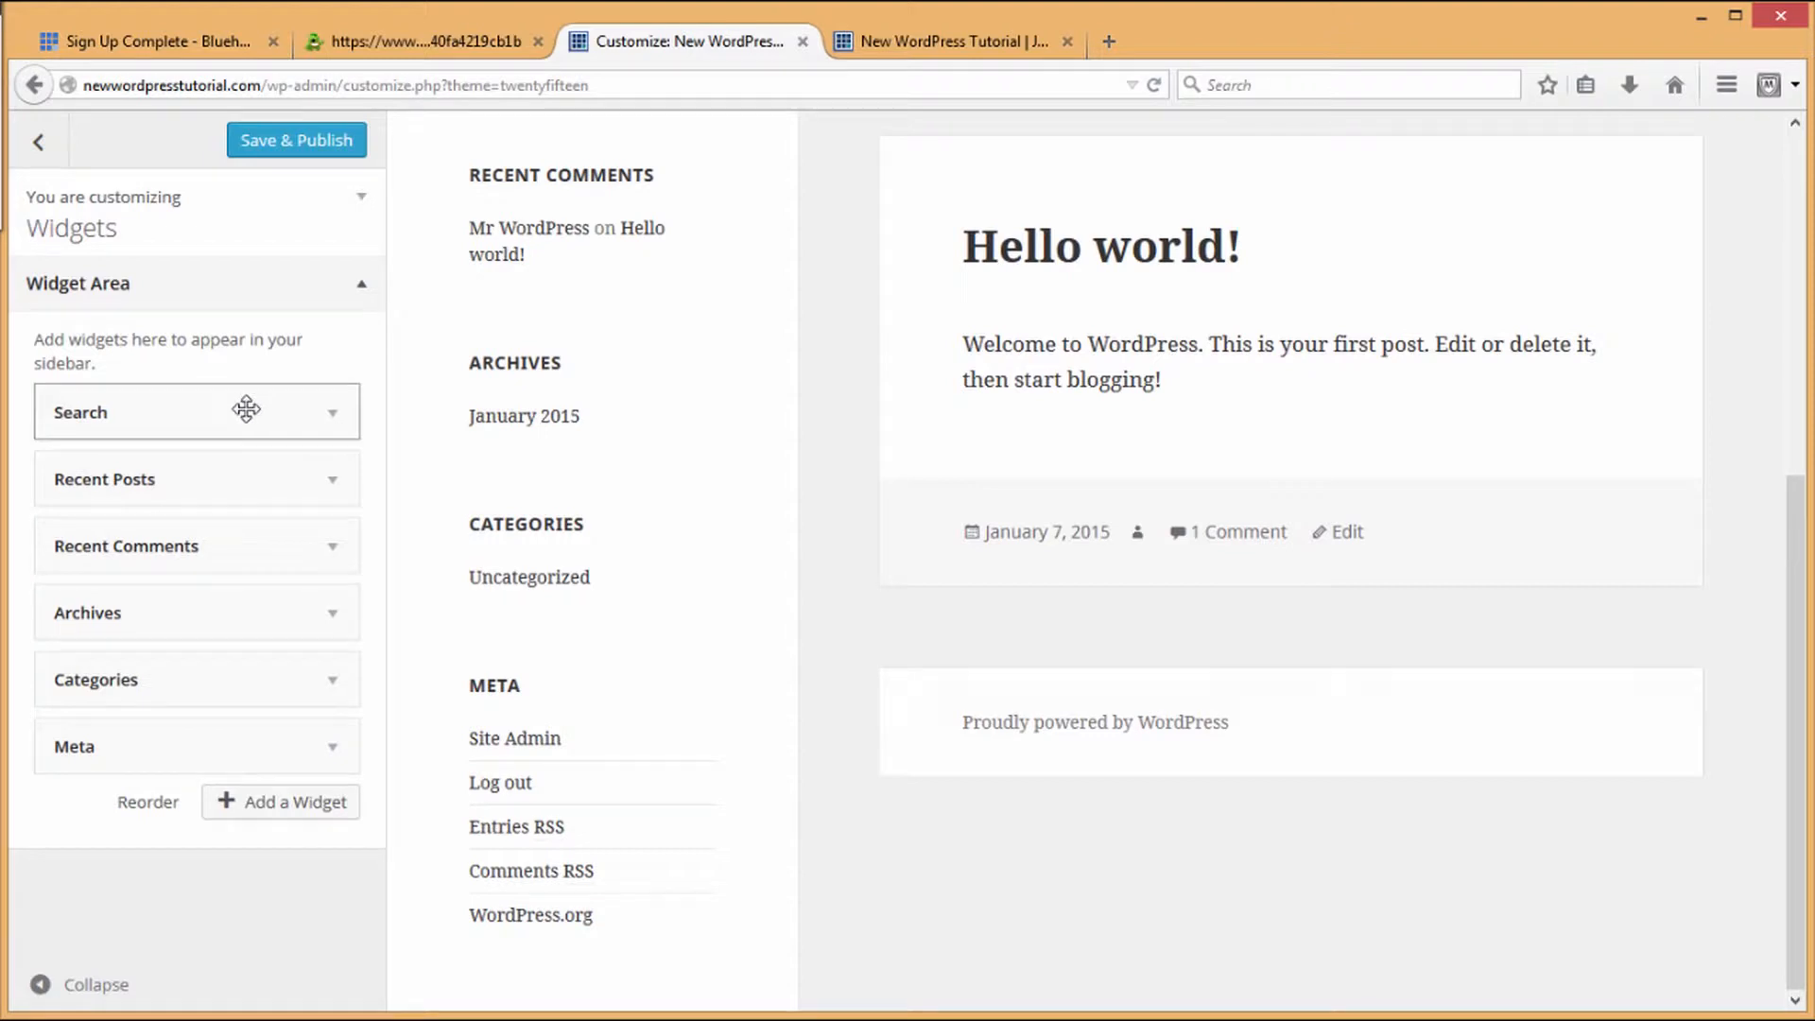
pyautogui.click(356, 216)
# Step: View the Static Front Page options and leave the theme customizer, discarding the unsaved changes
pyautogui.click(336, 570)
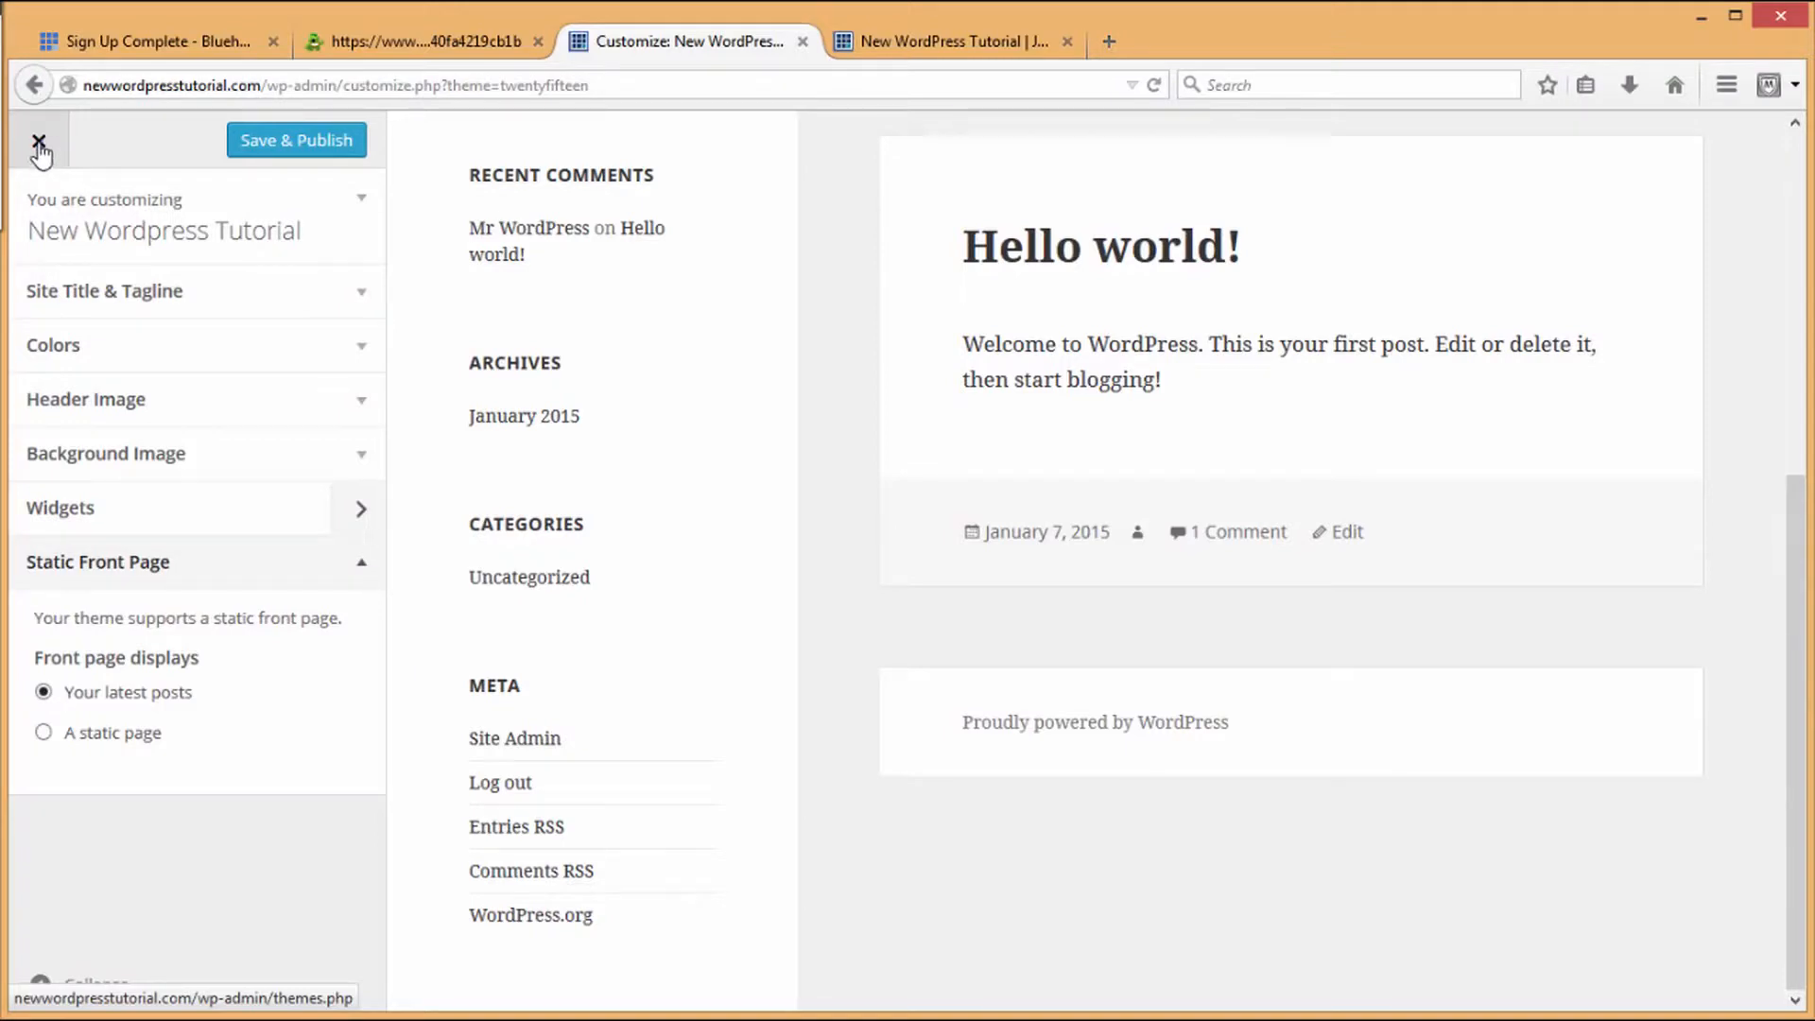
pyautogui.click(38, 144)
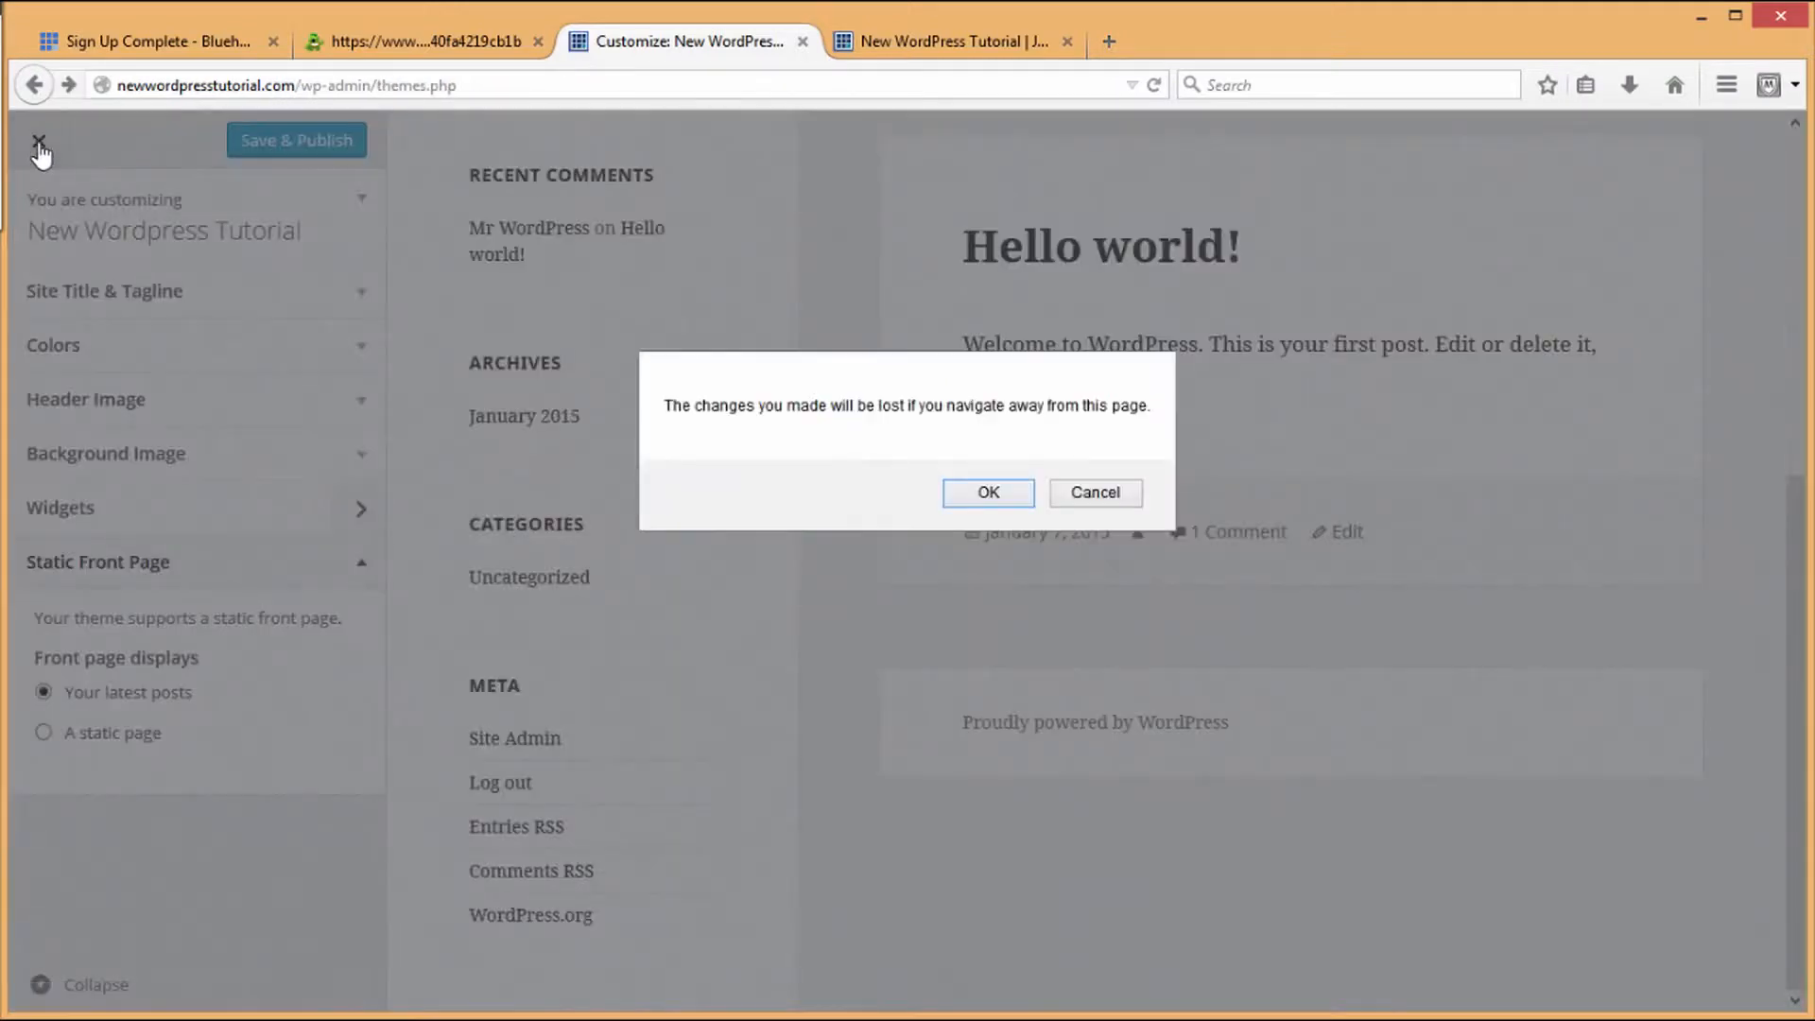
pyautogui.click(977, 499)
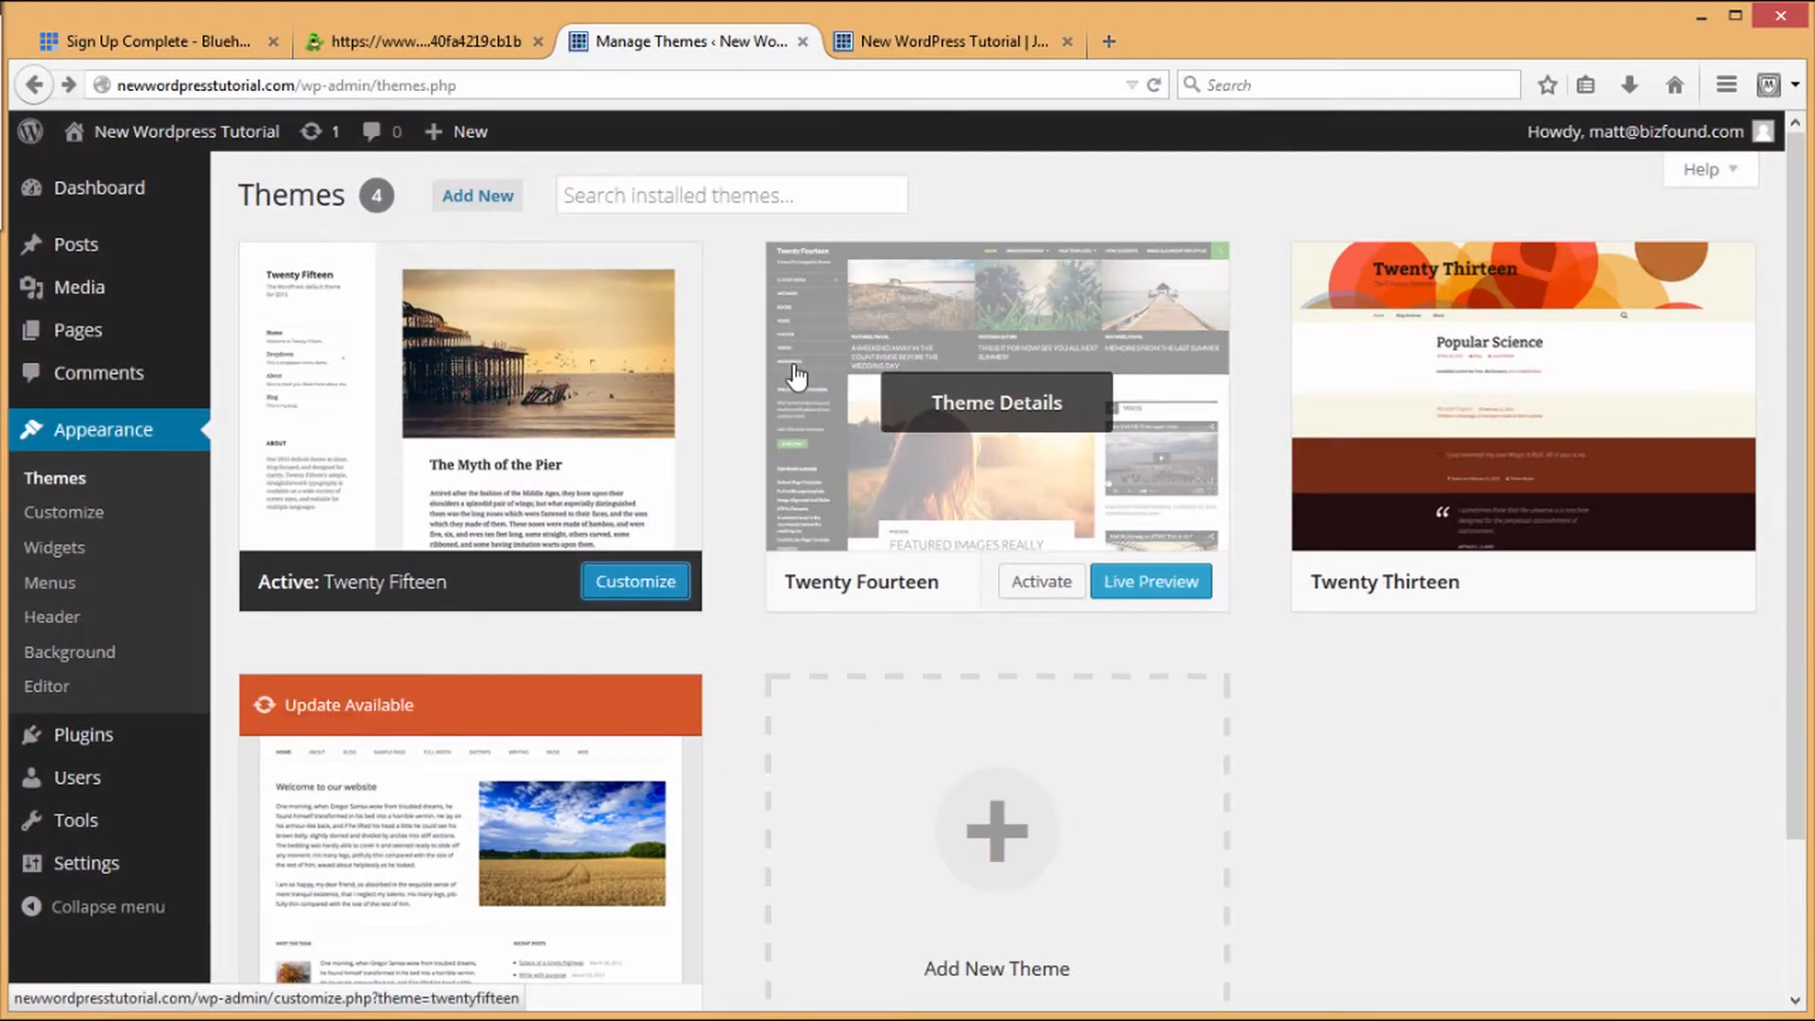
# Step: Browse the themes in the theme directory that can be added to the site
pyautogui.click(470, 198)
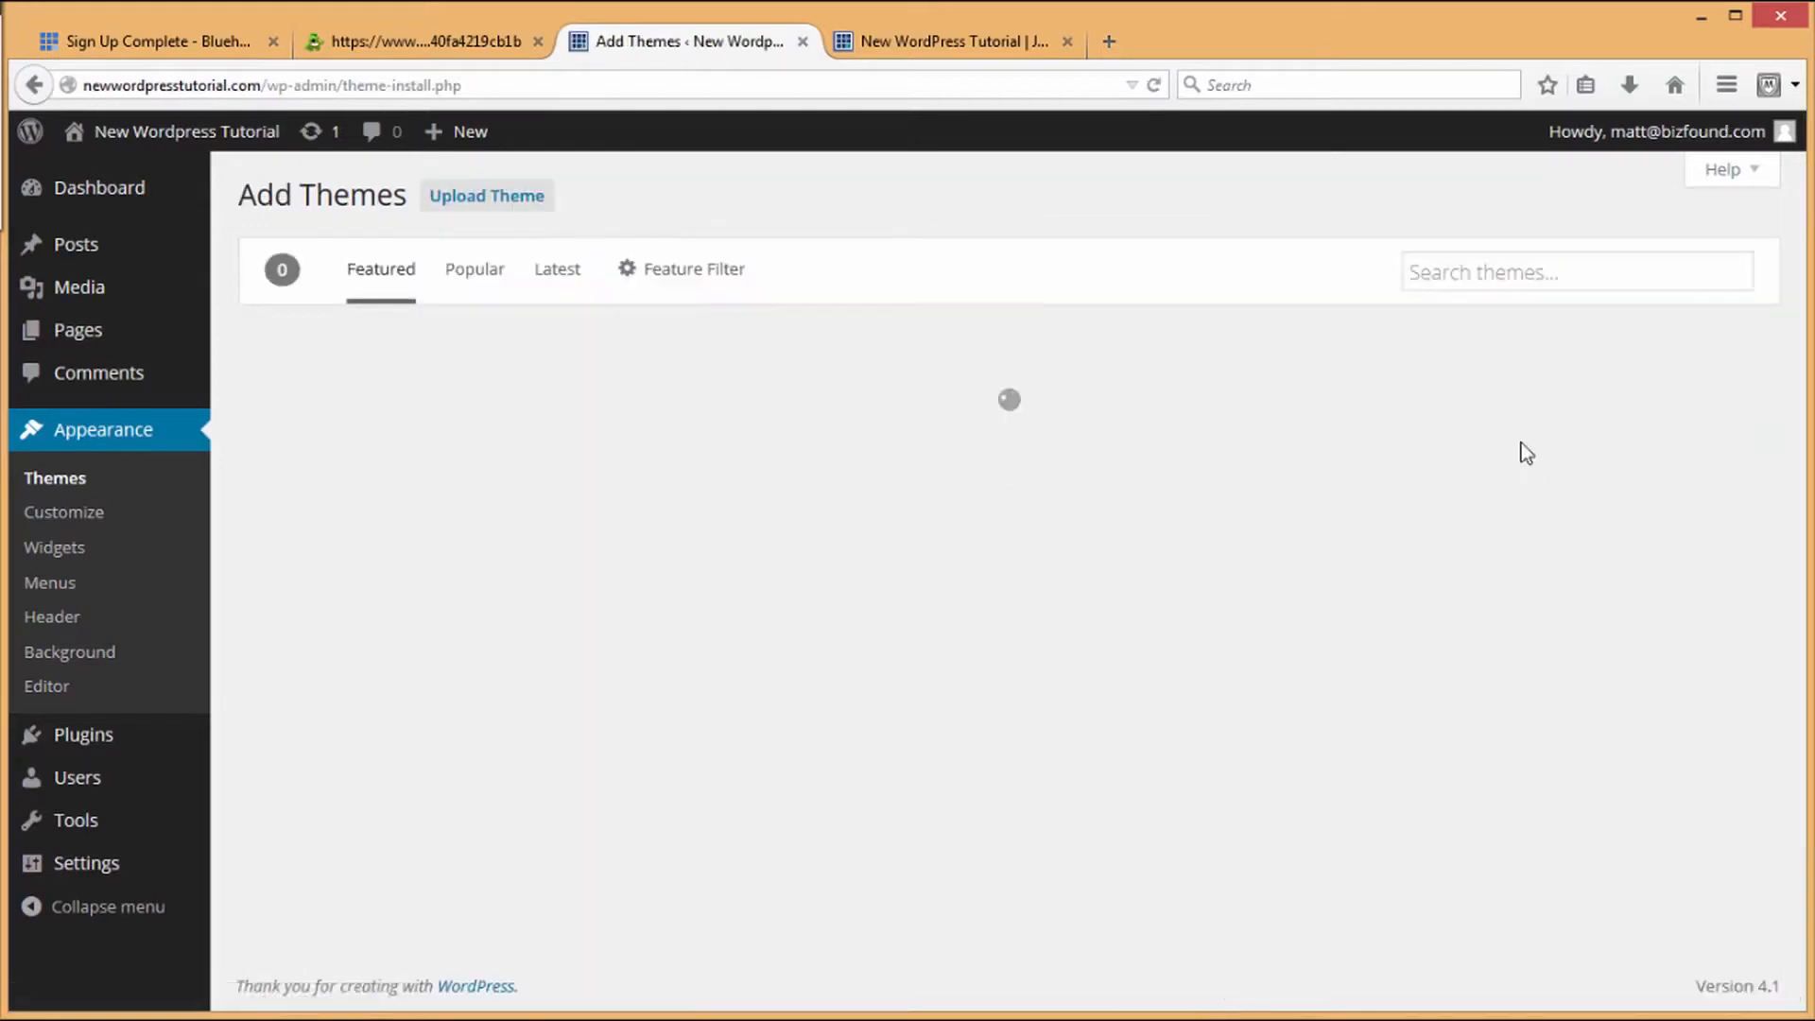
pyautogui.scroll(-5, 1796, 320)
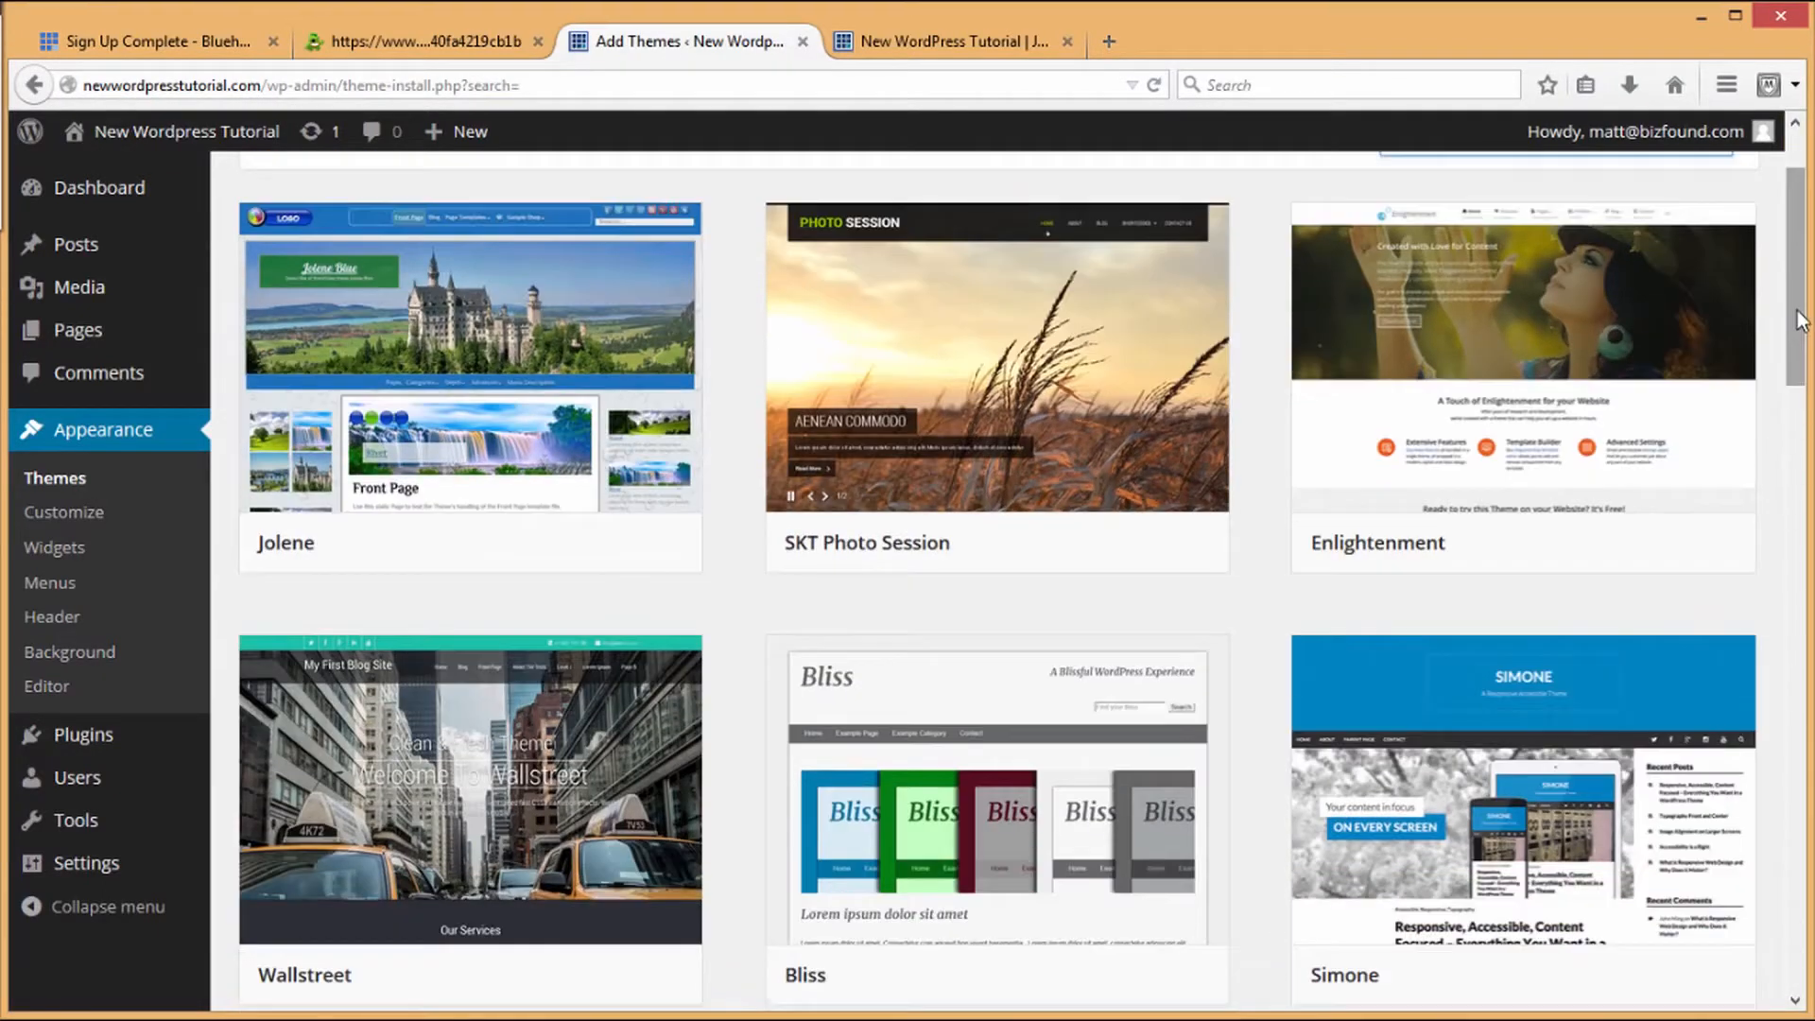
pyautogui.scroll(-6, 1793, 438)
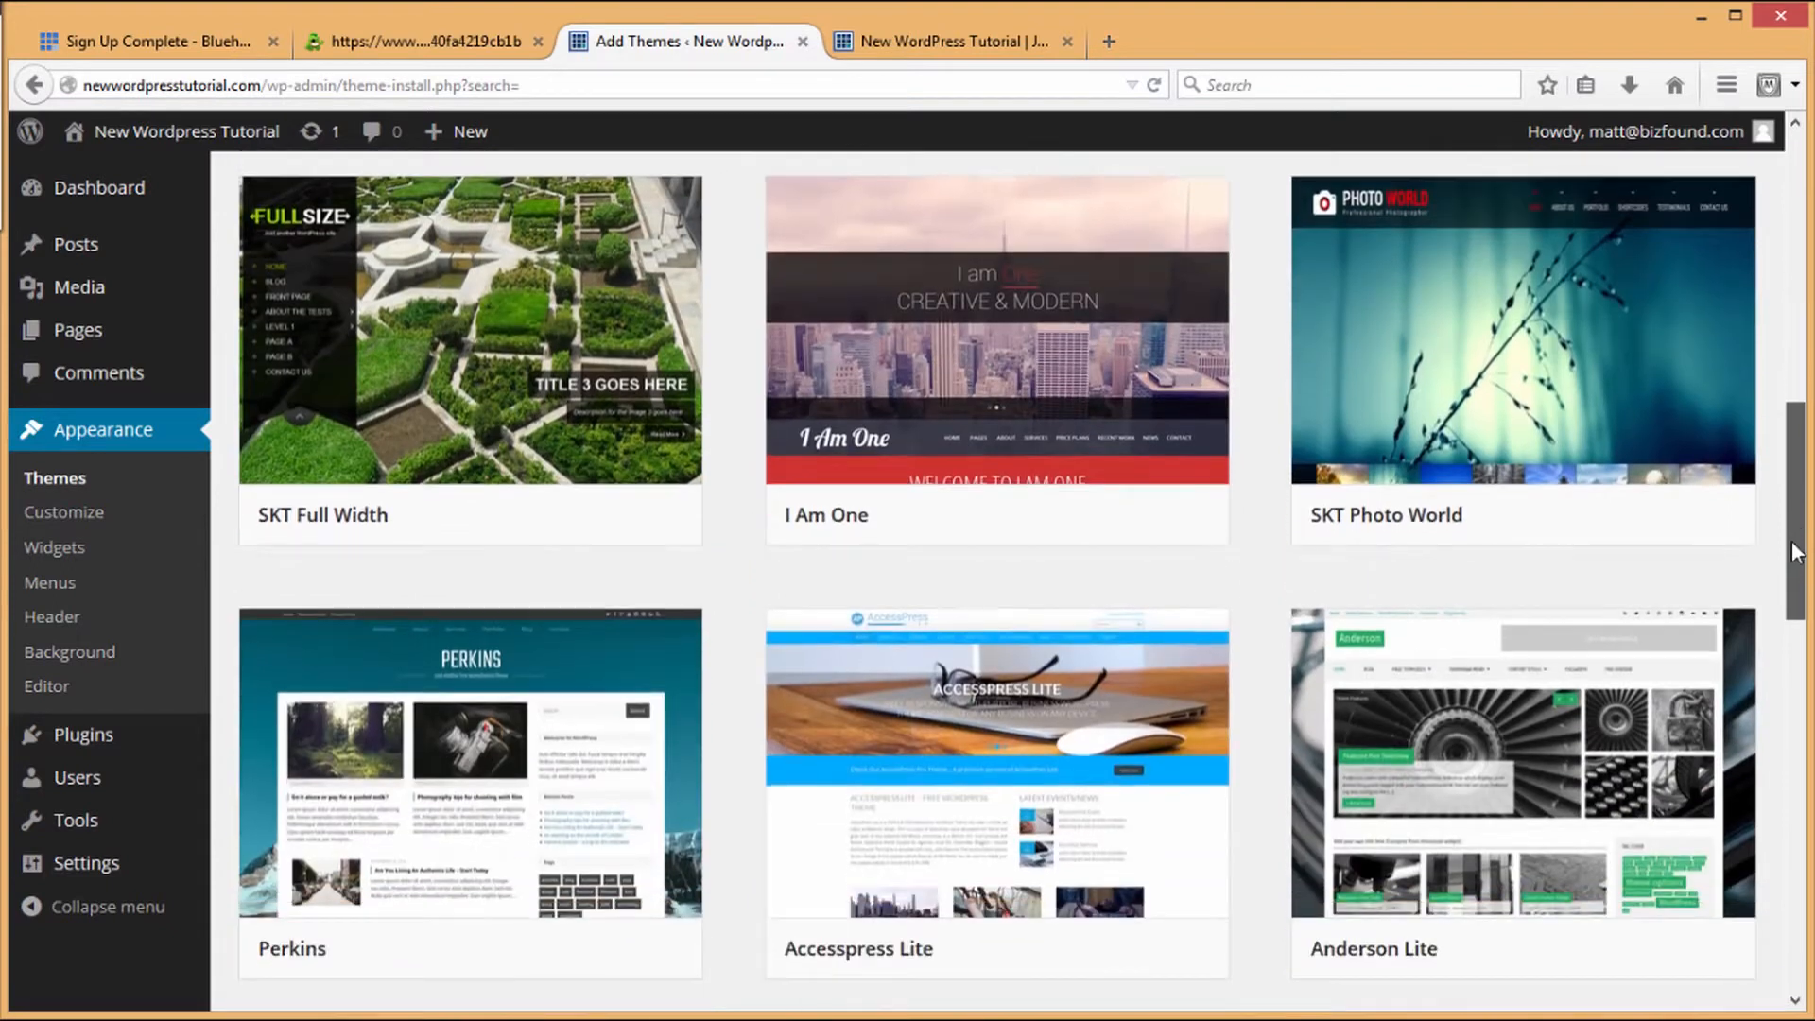
pyautogui.scroll(11, 1797, 553)
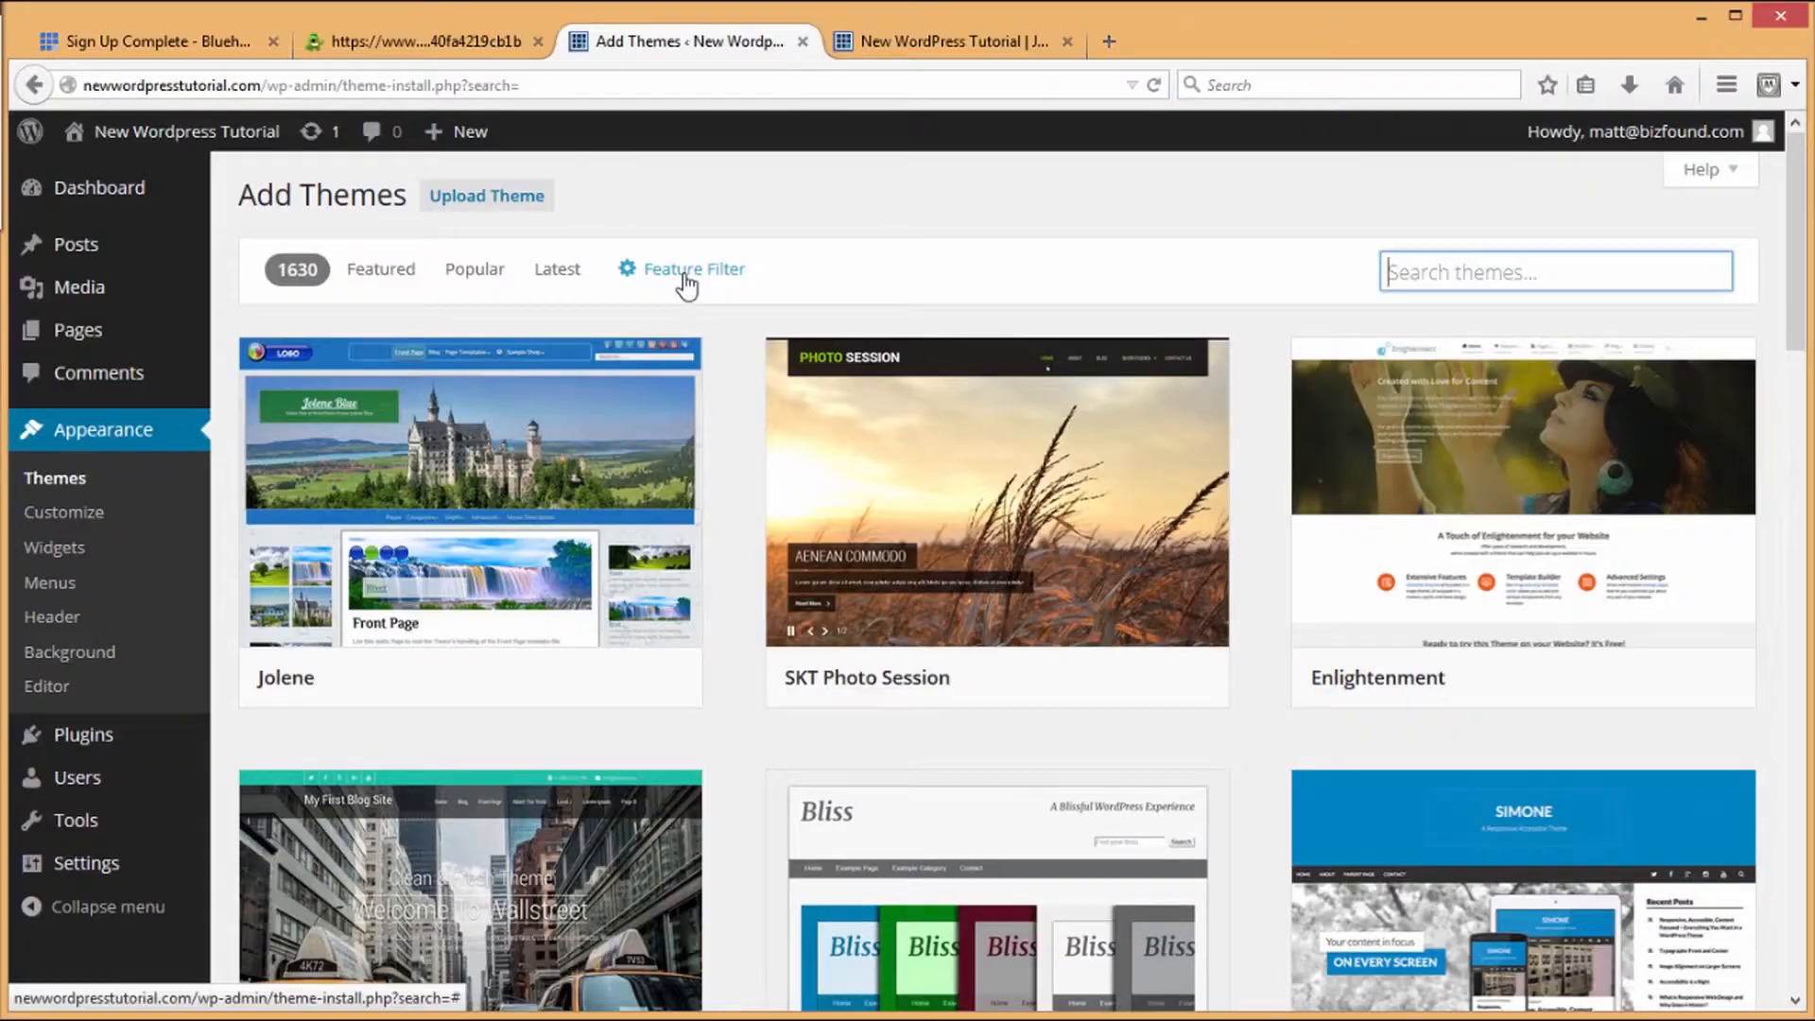
# Step: Select the Fluid Layout and Responsive Layout options in the theme directory's feature filter
pyautogui.click(686, 274)
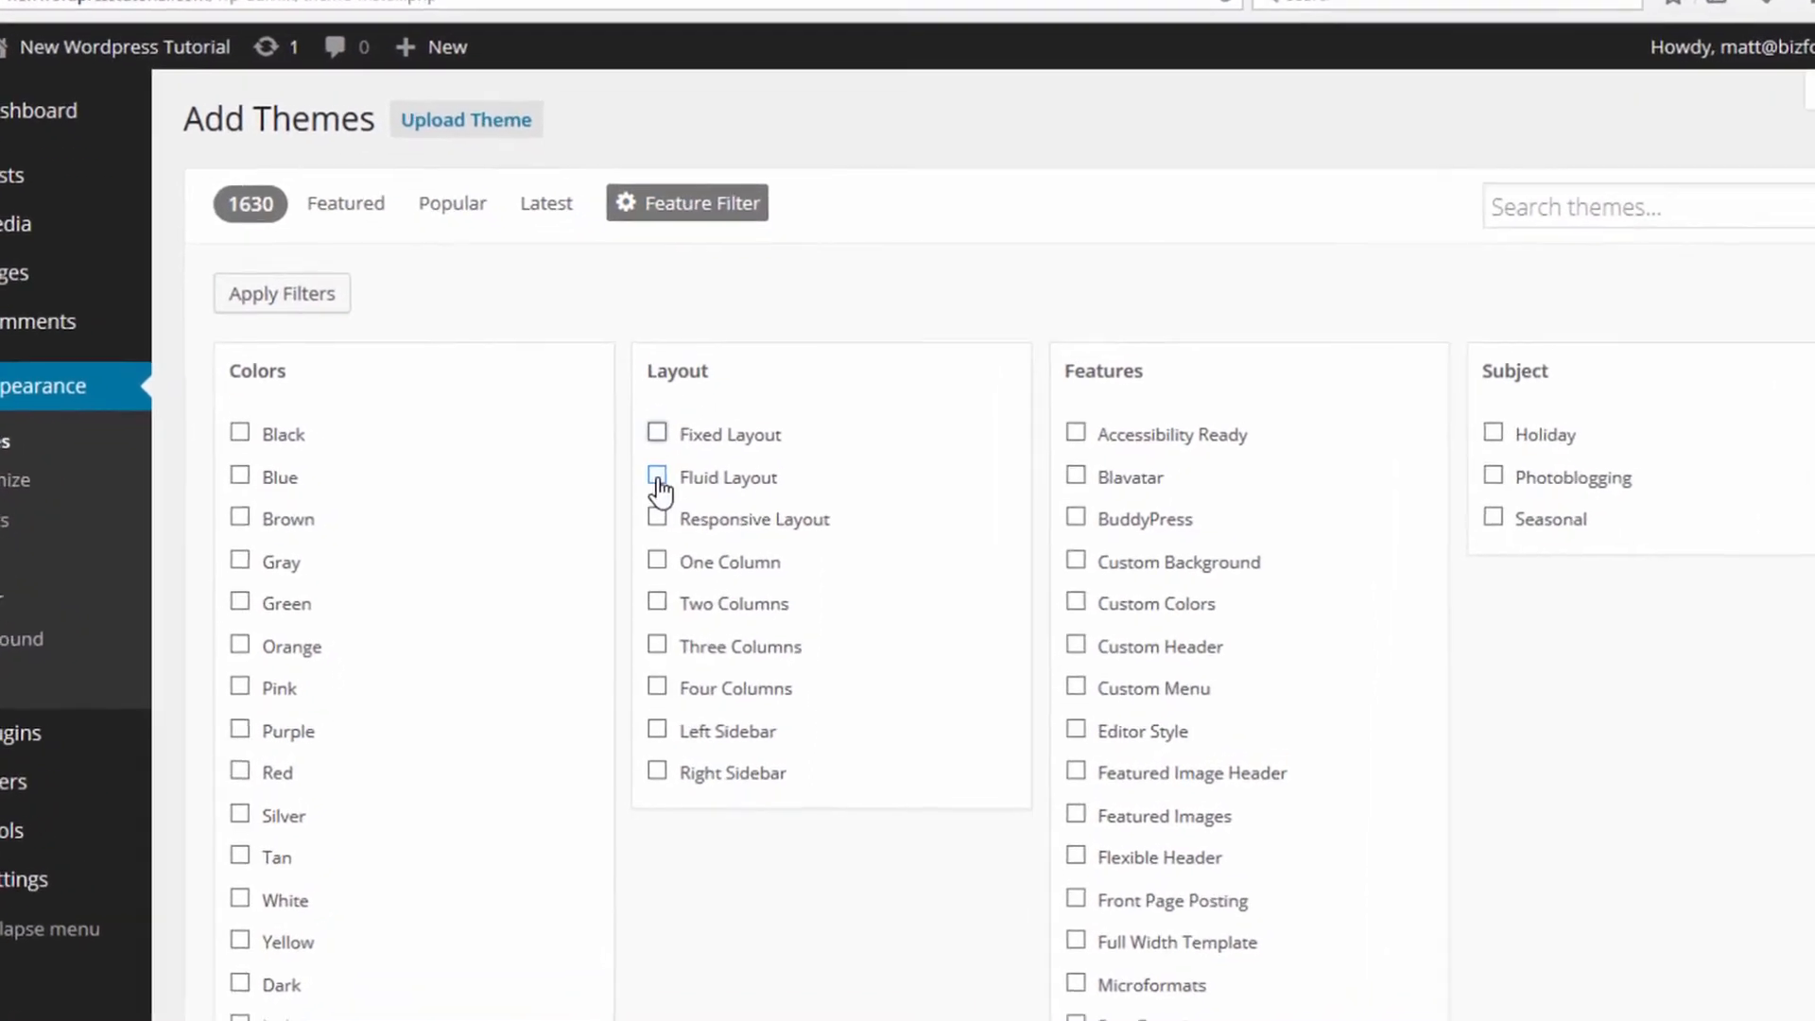
pyautogui.click(658, 481)
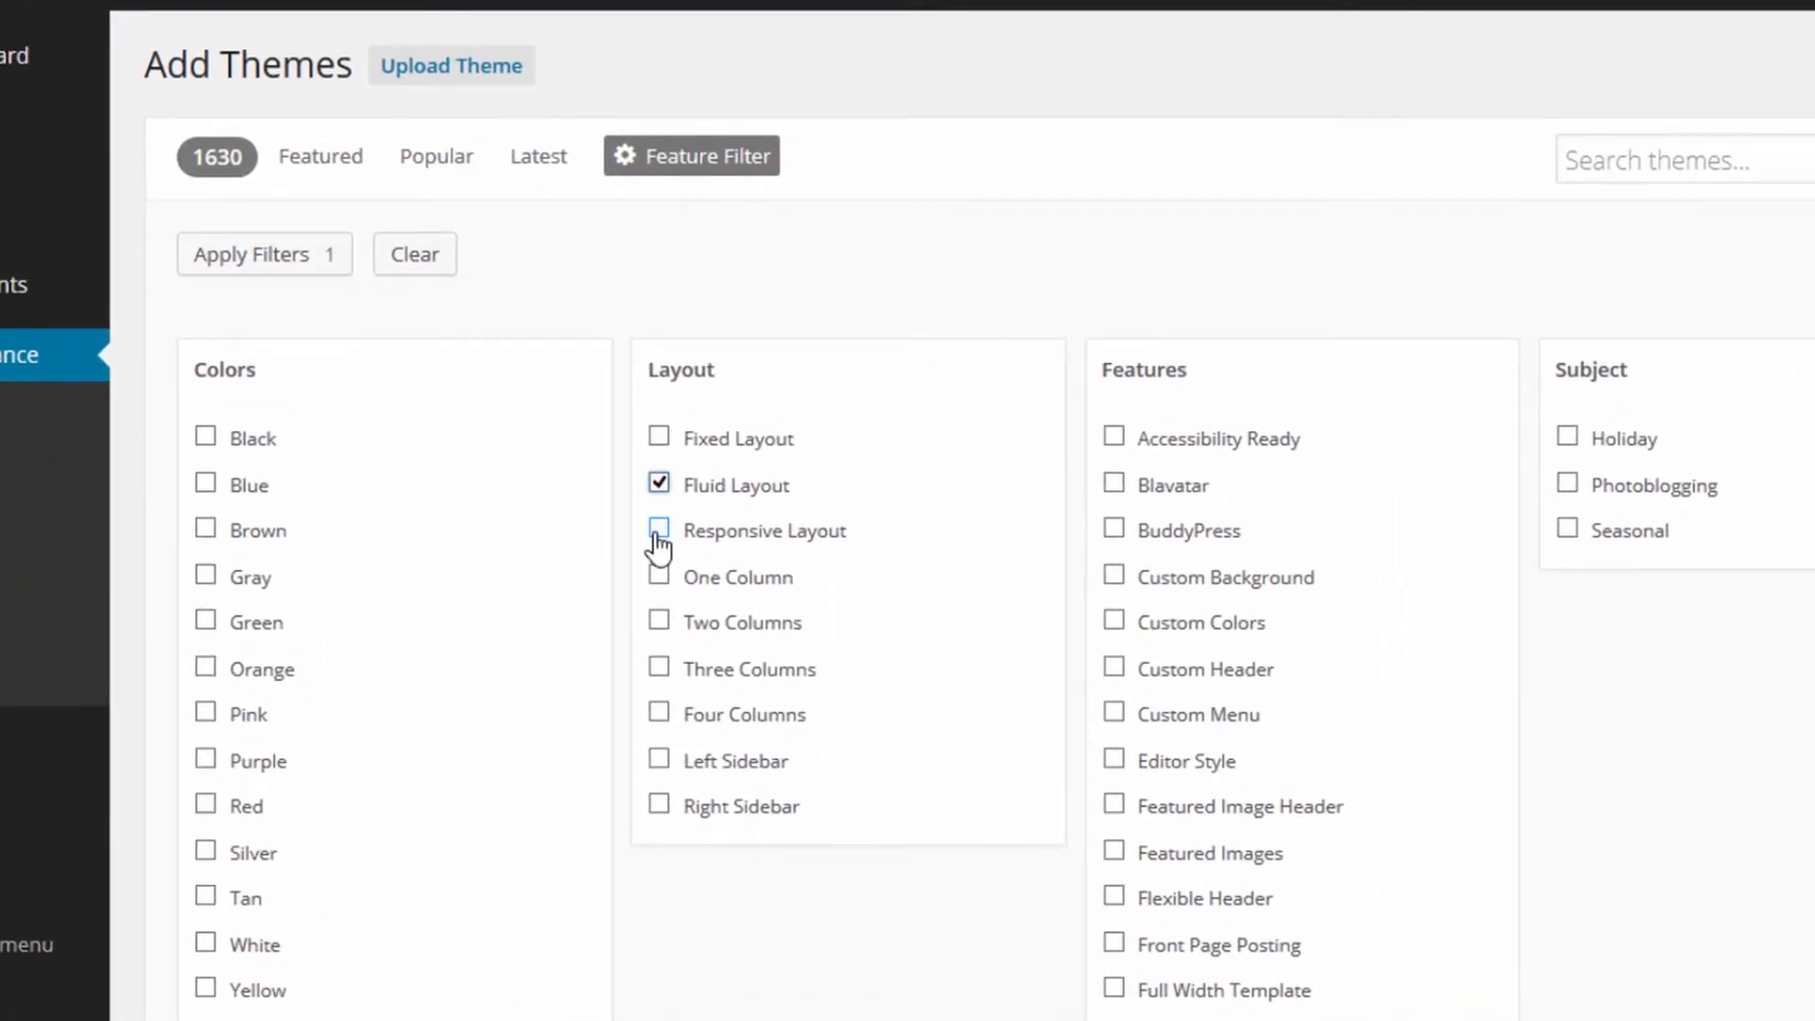
pyautogui.click(657, 535)
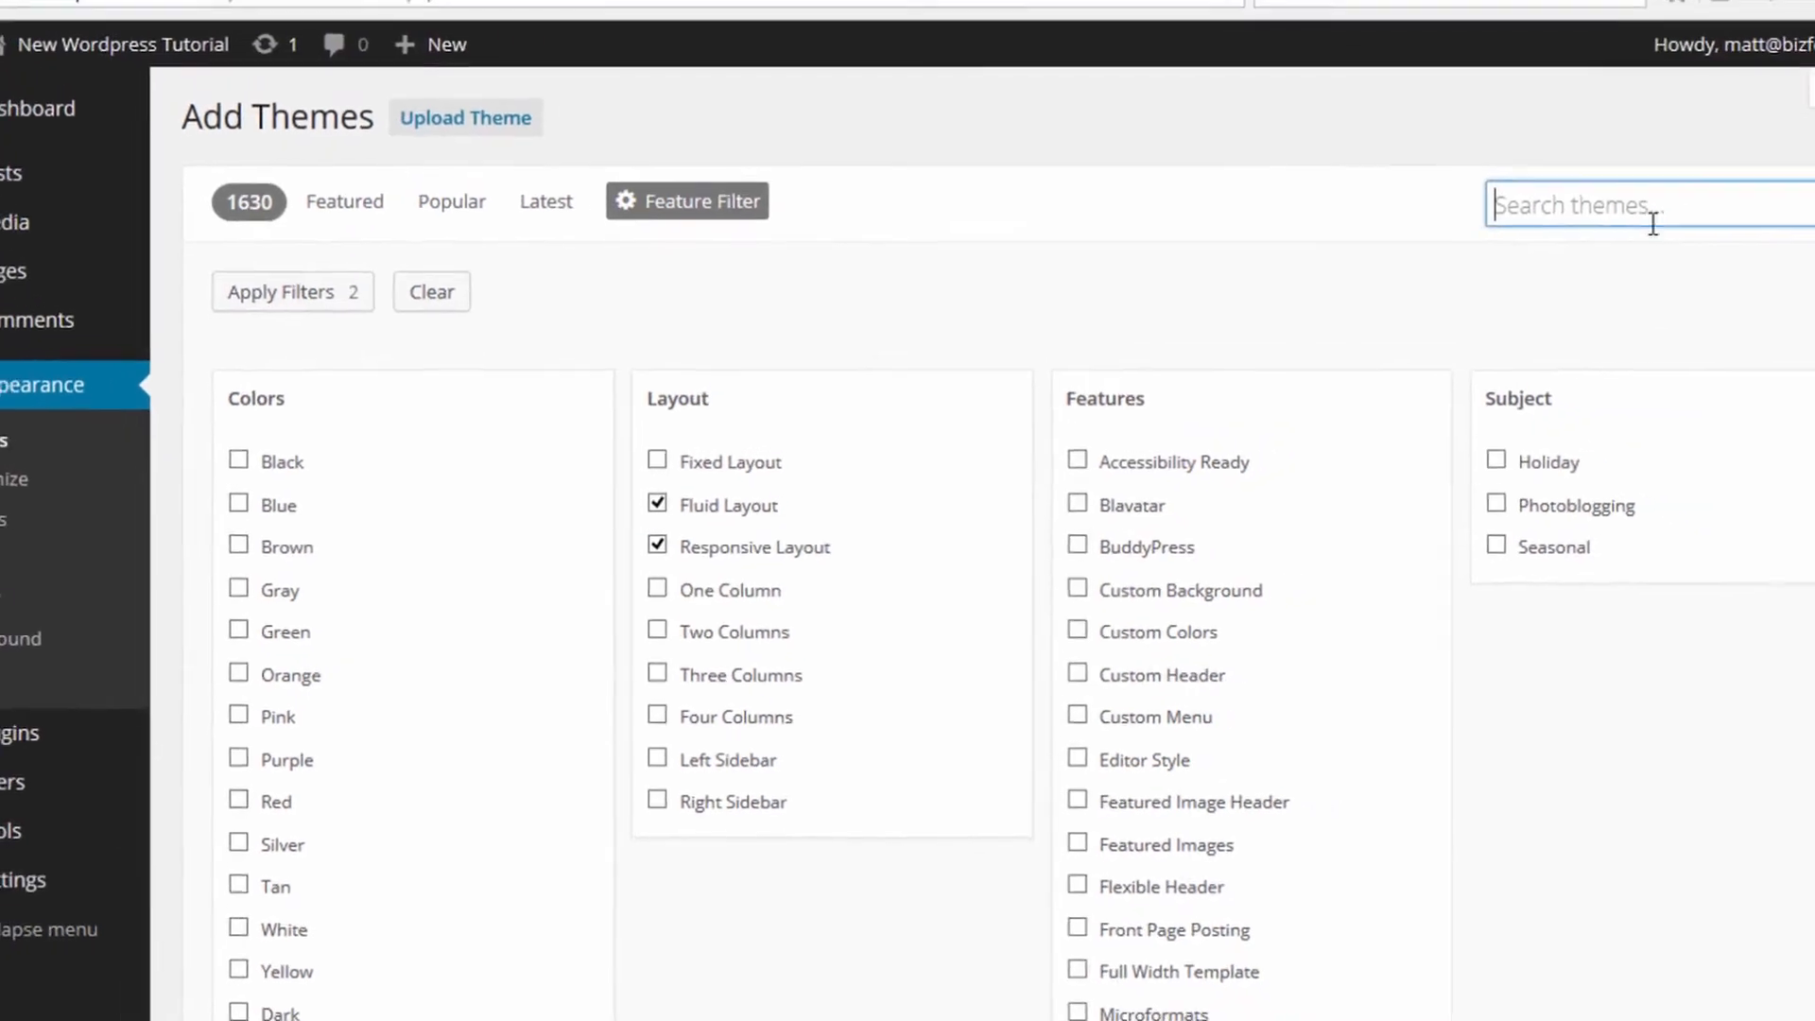
# Step: Search the theme directory for "interface", then install and activate the Interface theme
pyautogui.write('interface')
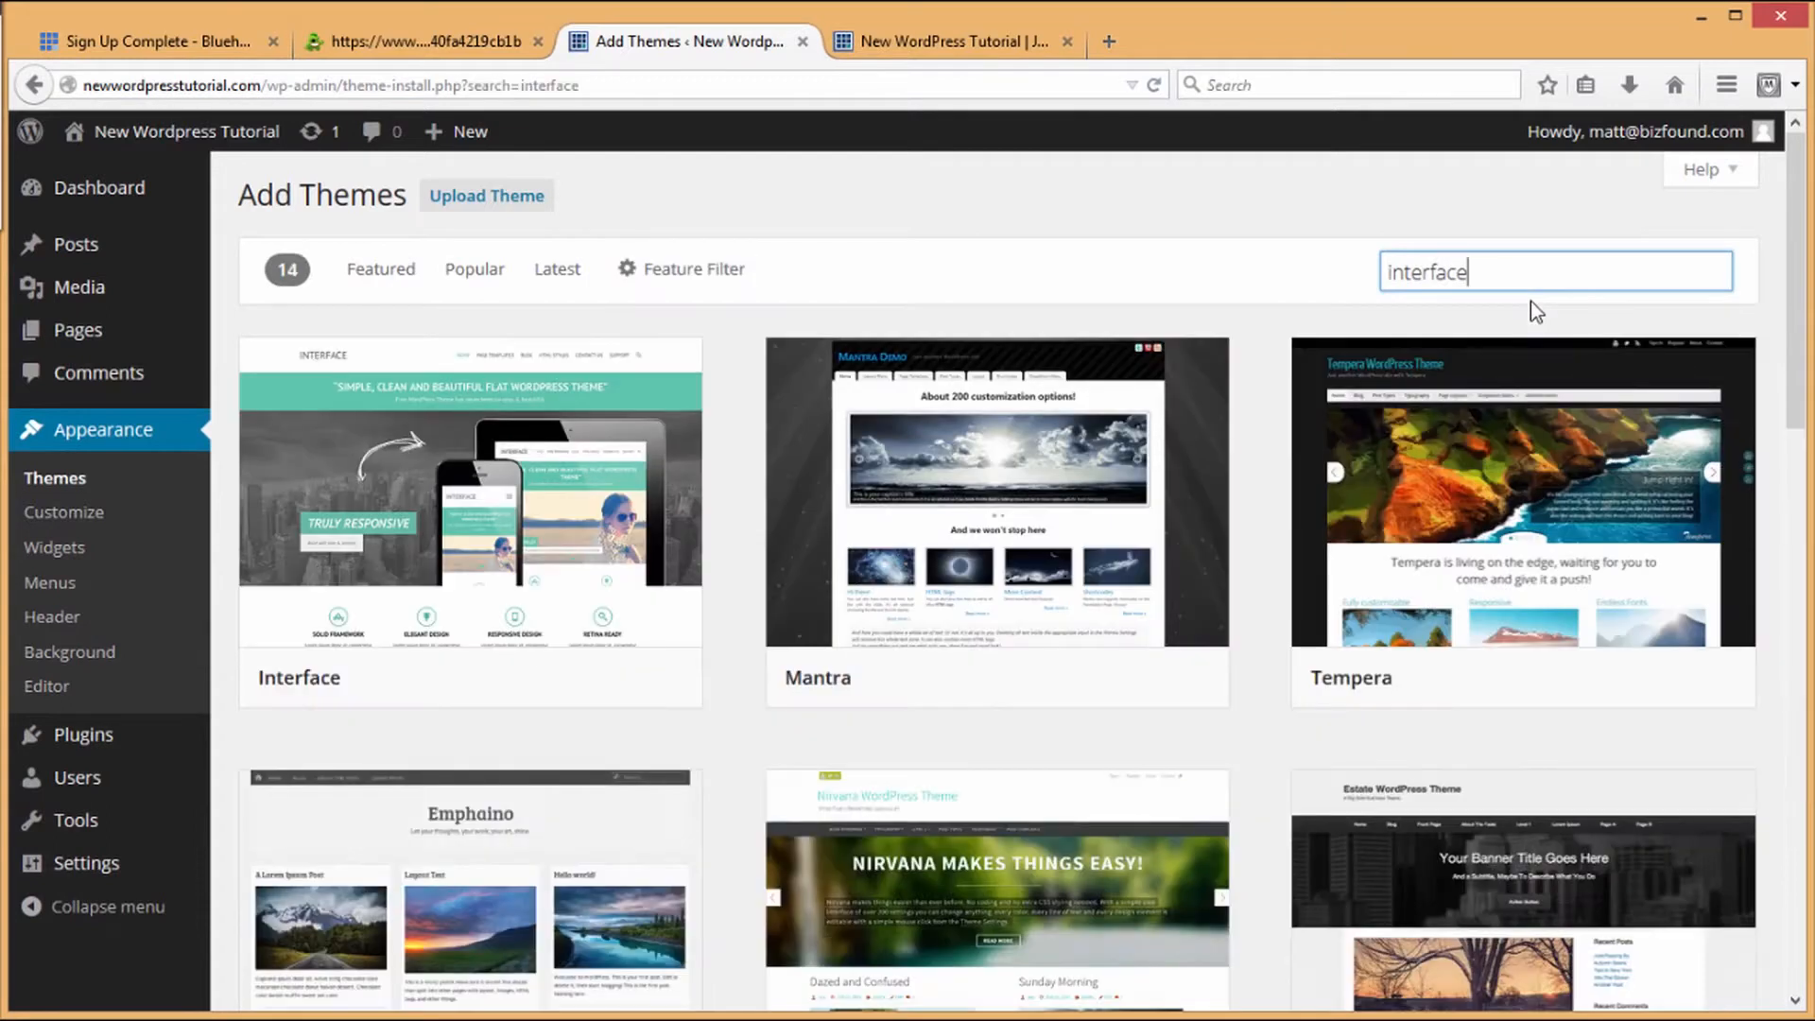
pyautogui.moveTo(559, 393)
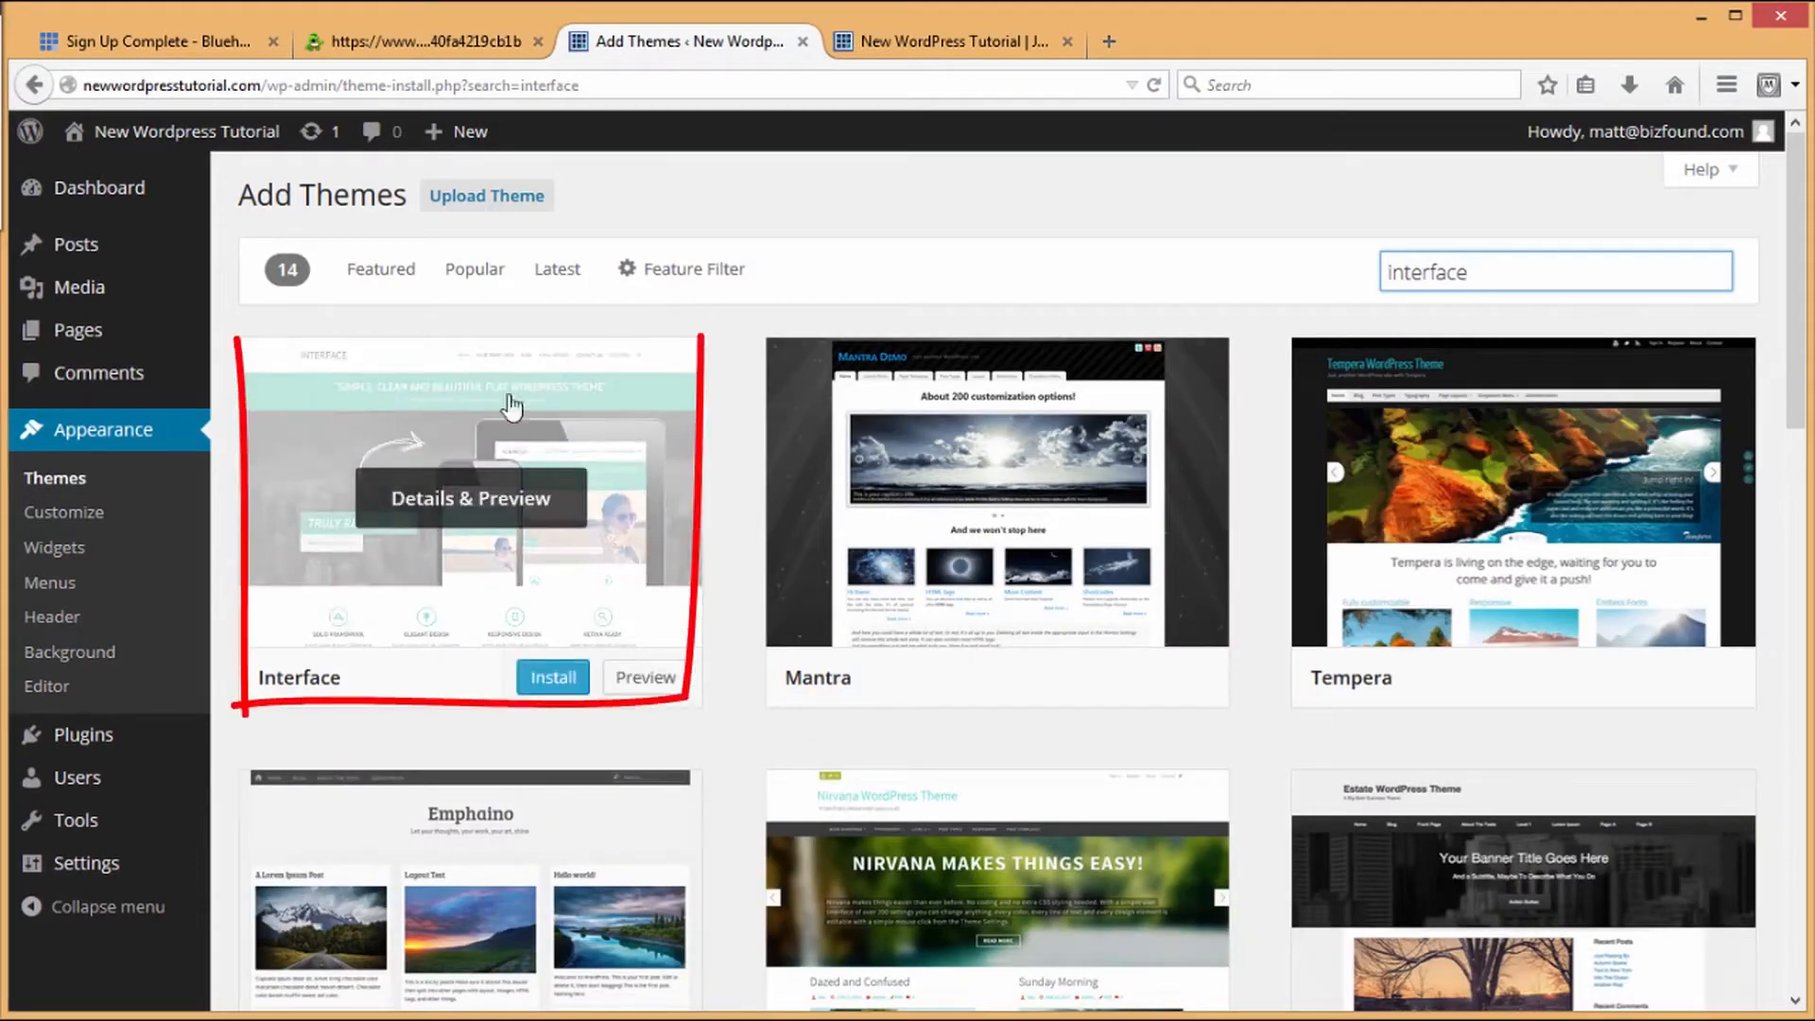
pyautogui.click(553, 687)
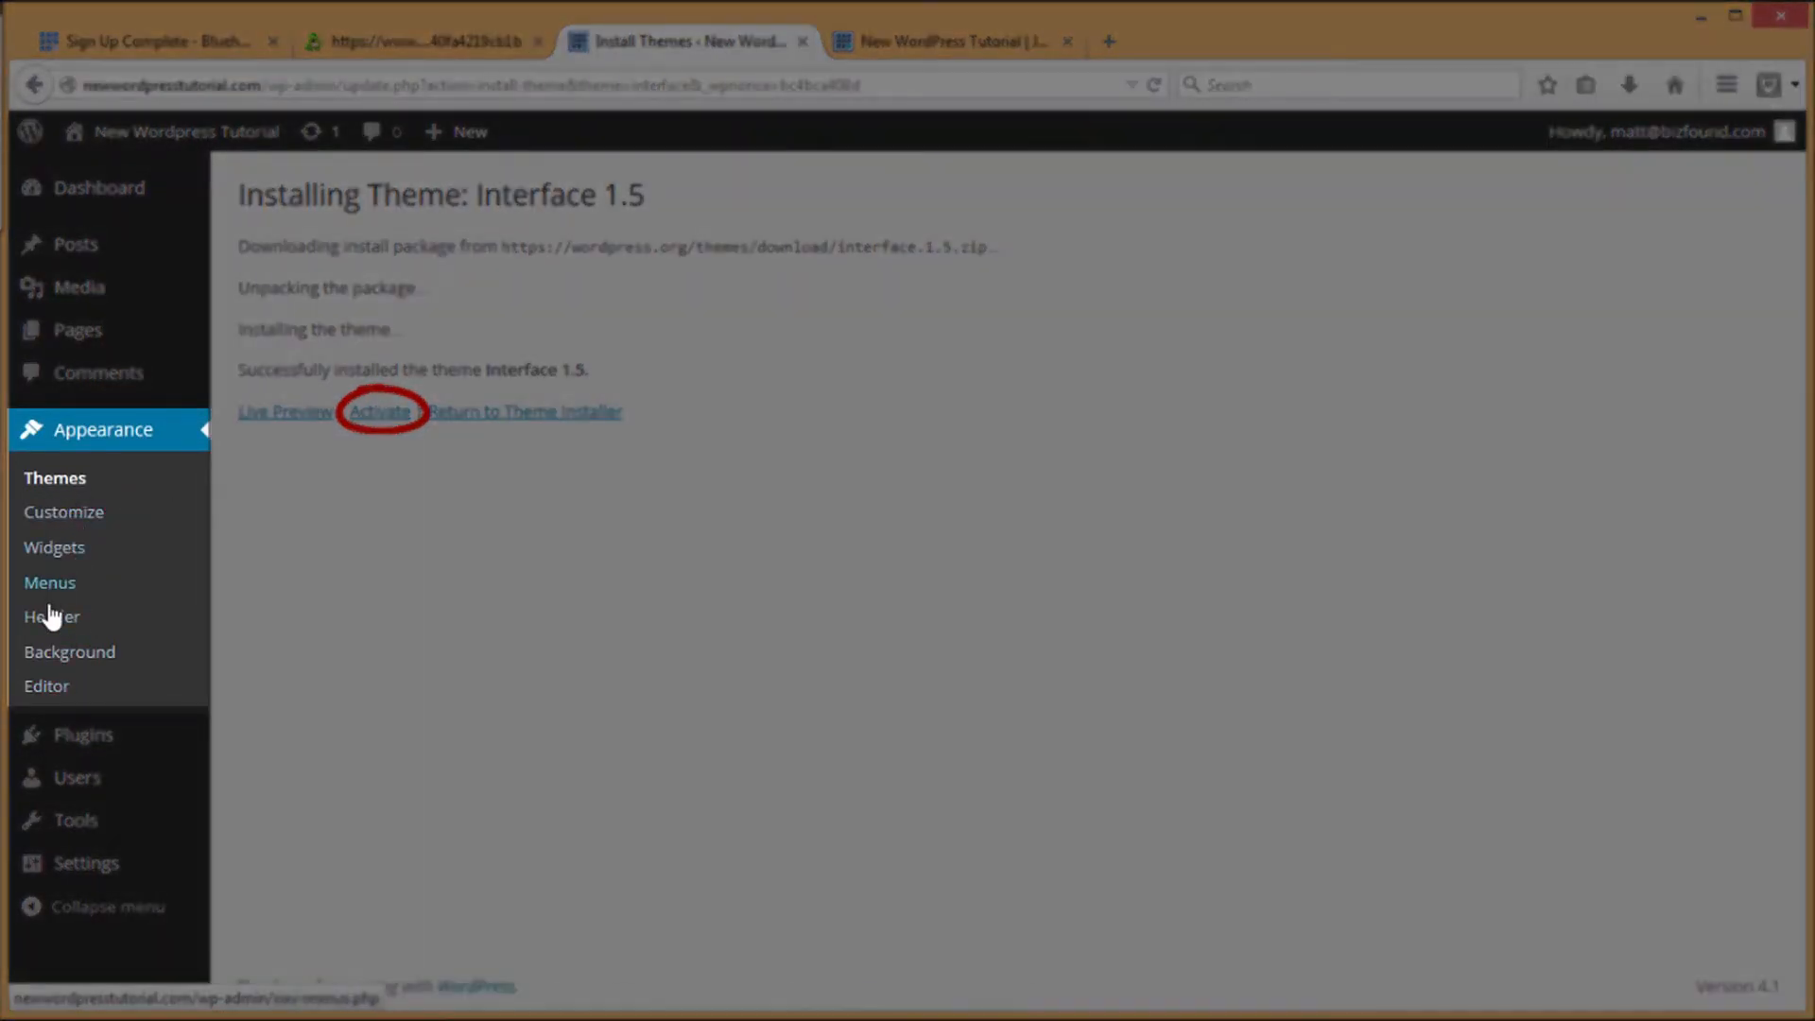
pyautogui.click(379, 416)
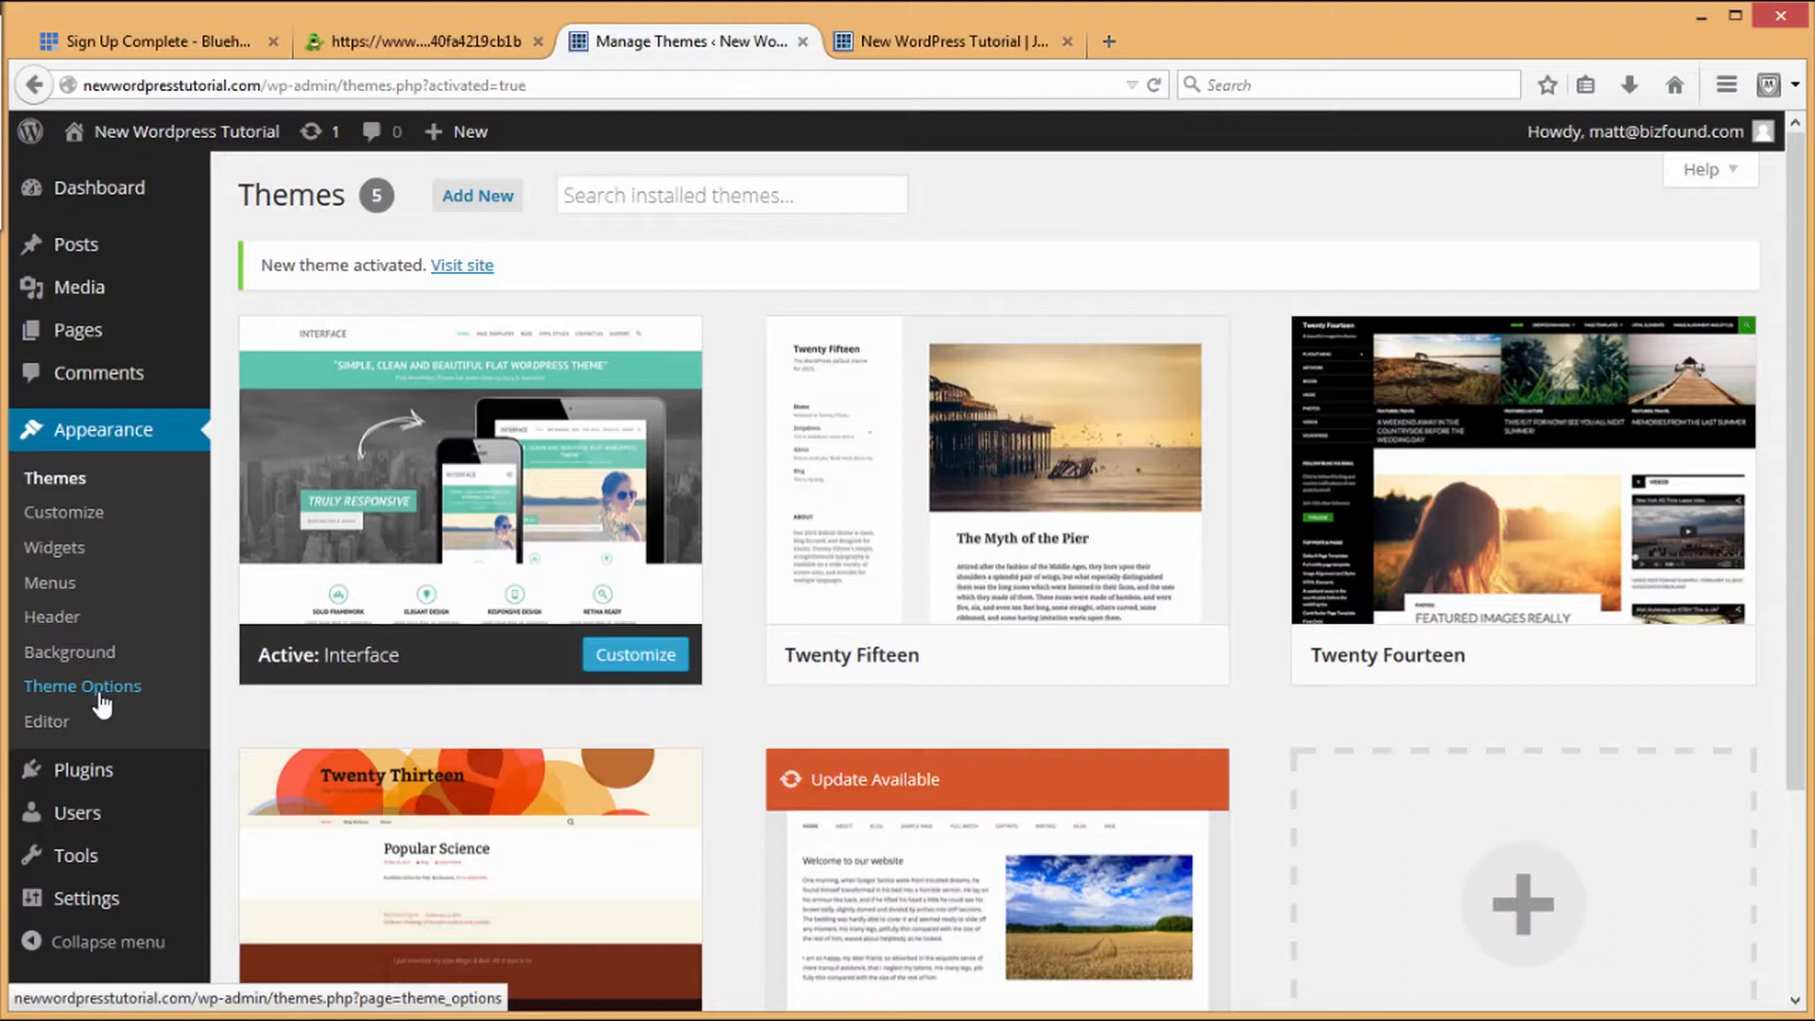
# Step: Reload the live site and view its Contact, About, Resources and home pages in the new theme
pyautogui.click(994, 47)
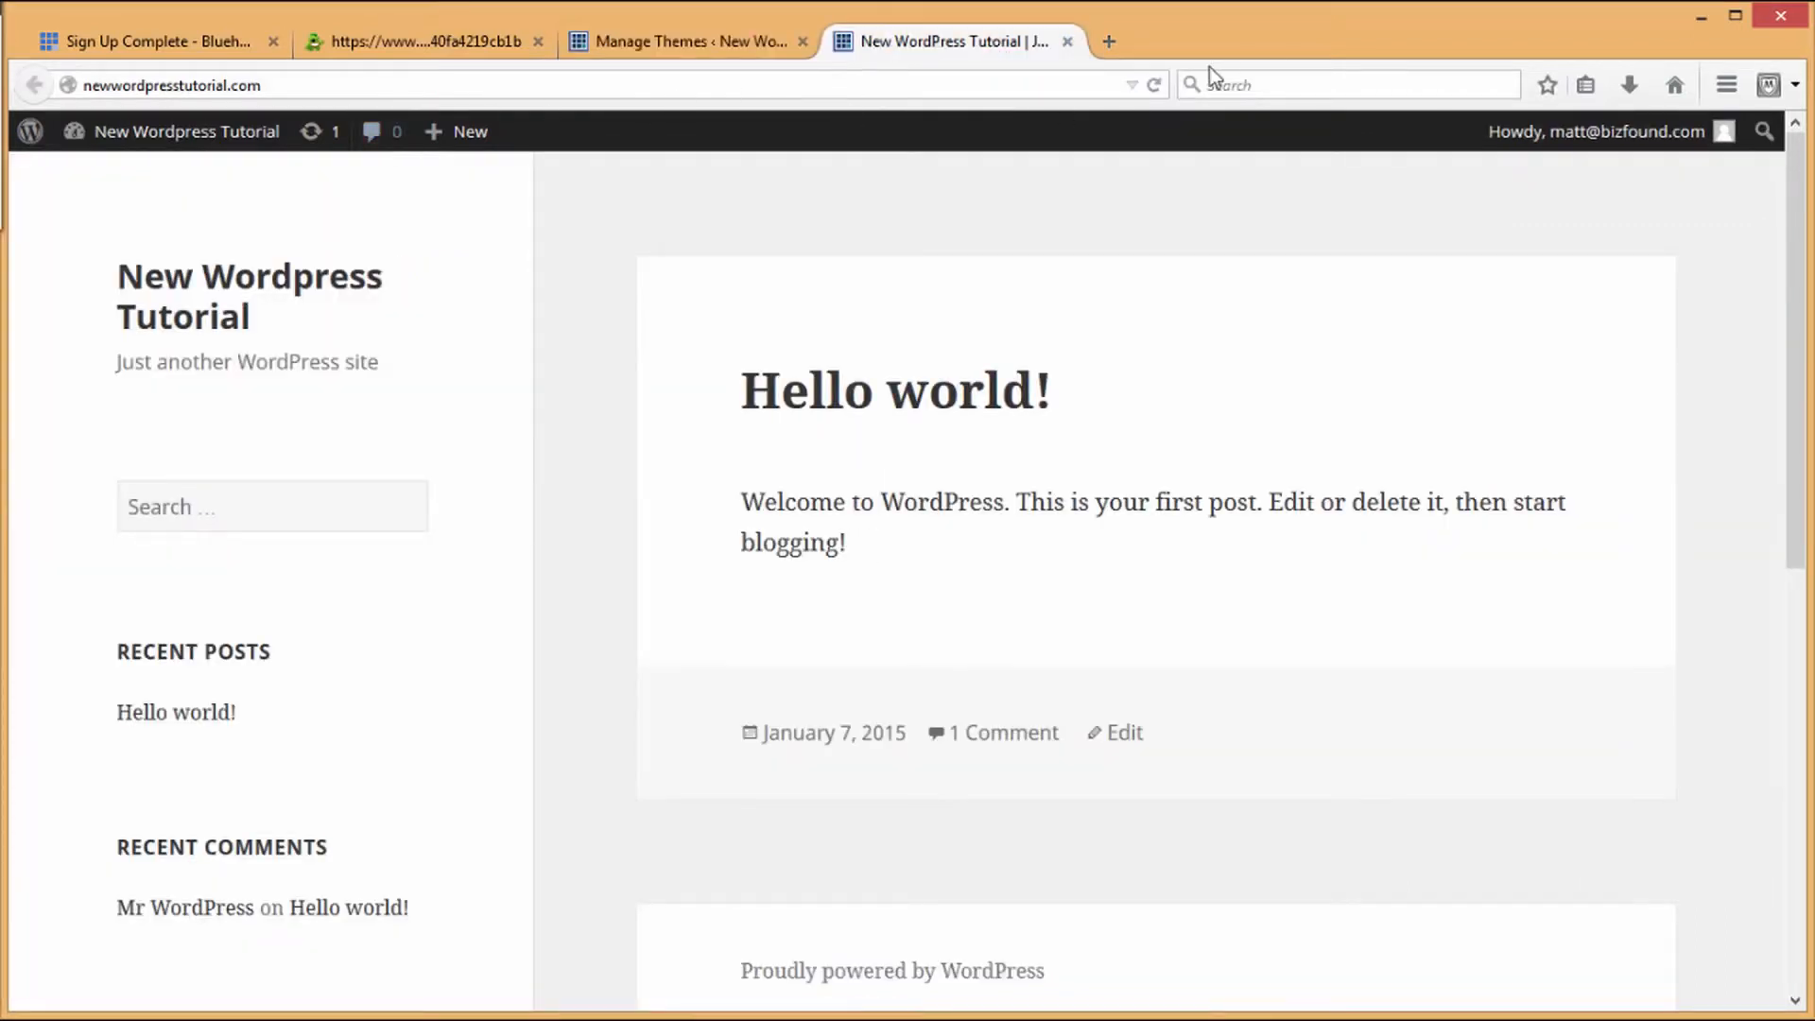
pyautogui.click(1154, 85)
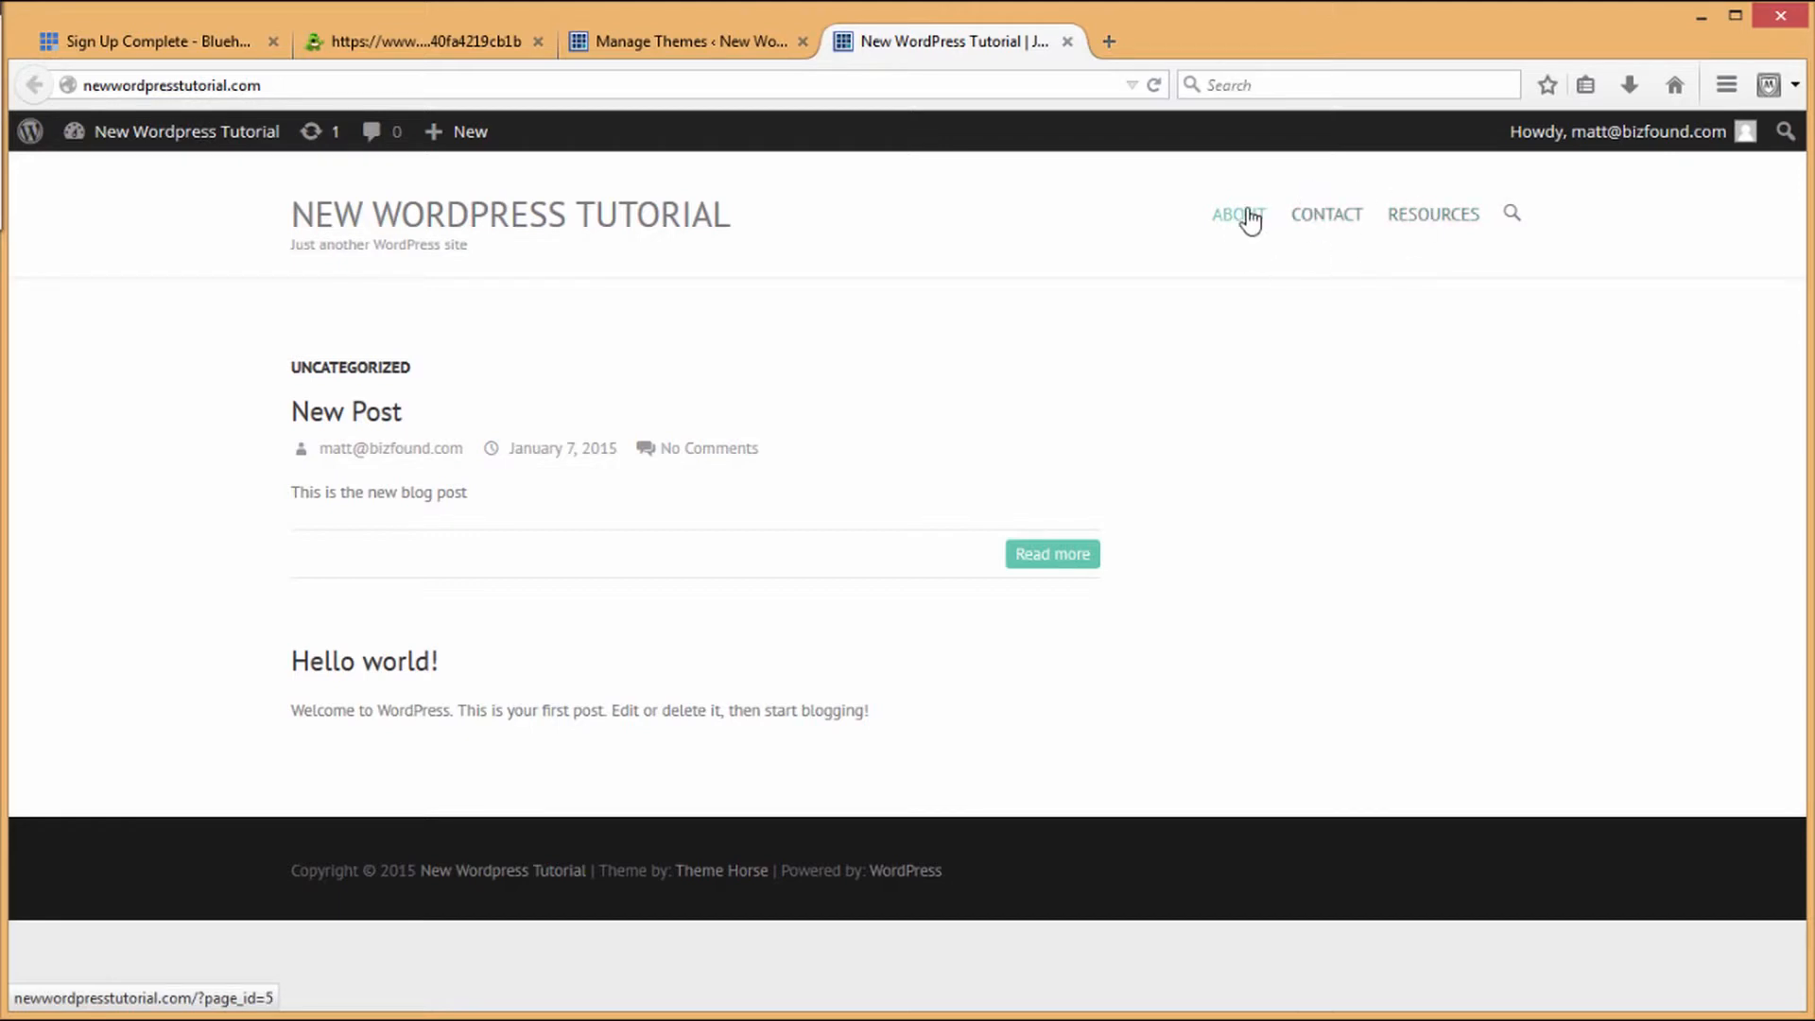
pyautogui.click(1319, 224)
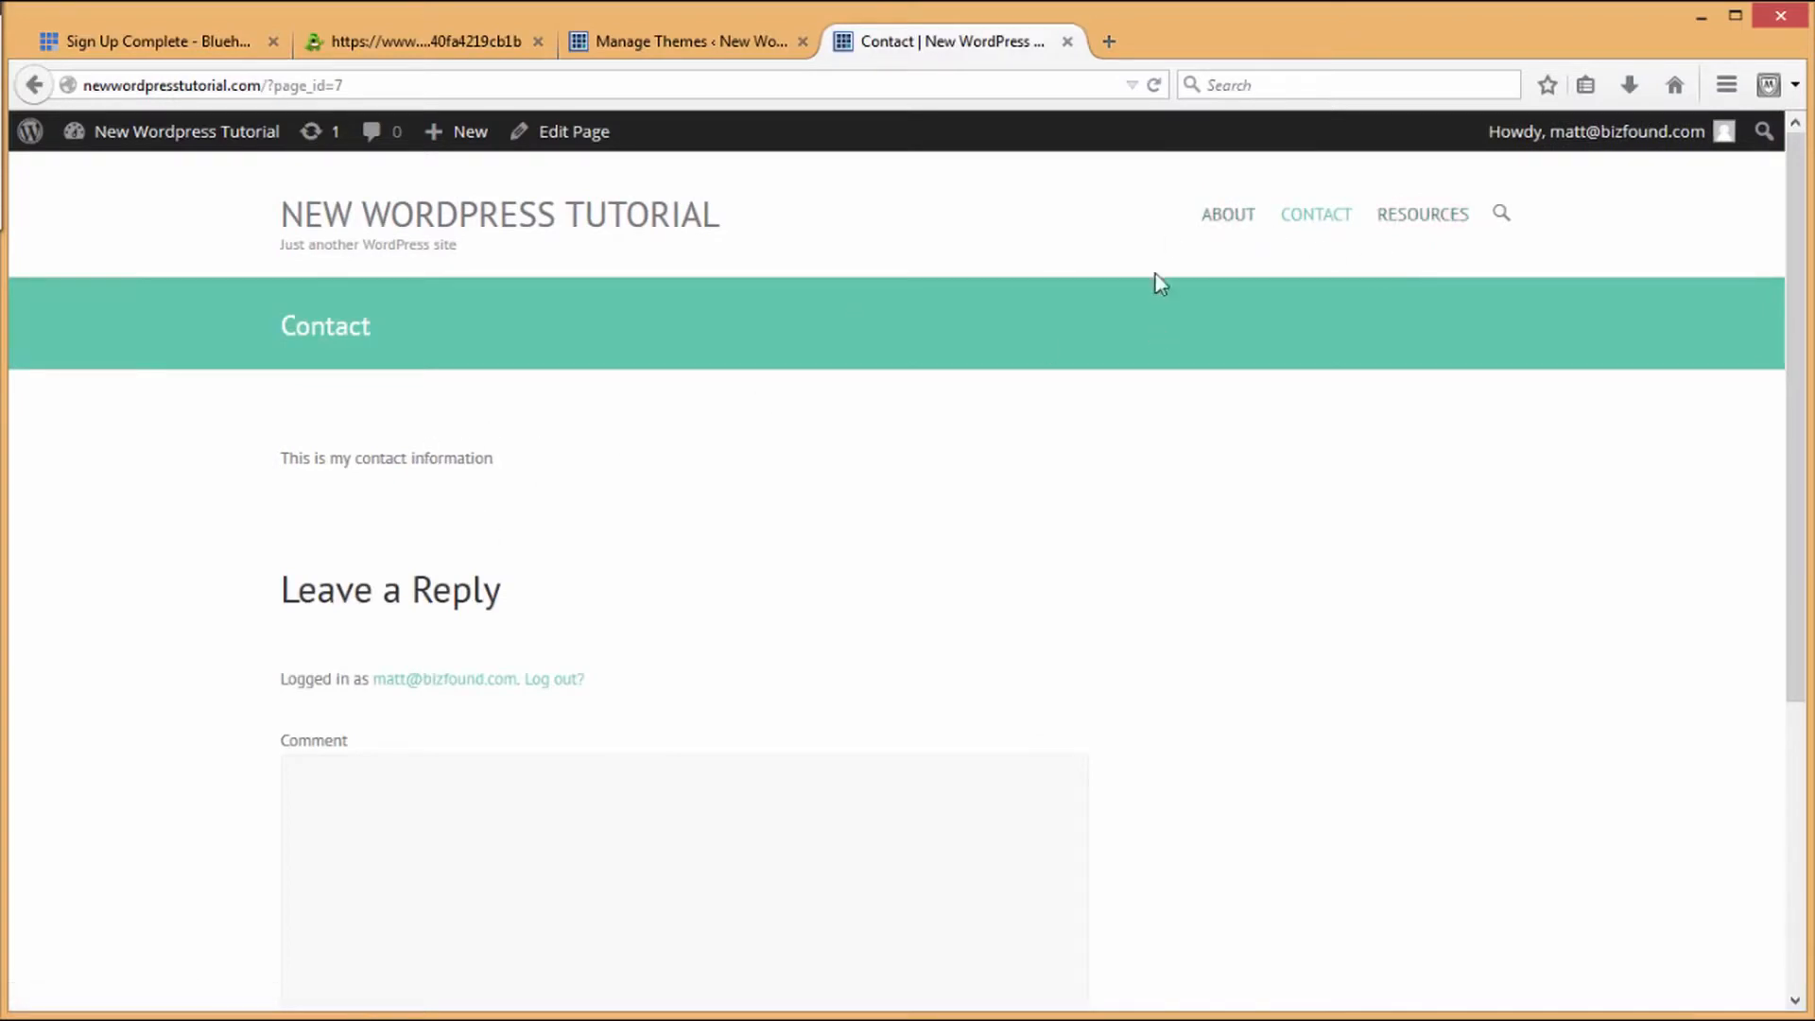
pyautogui.click(1211, 227)
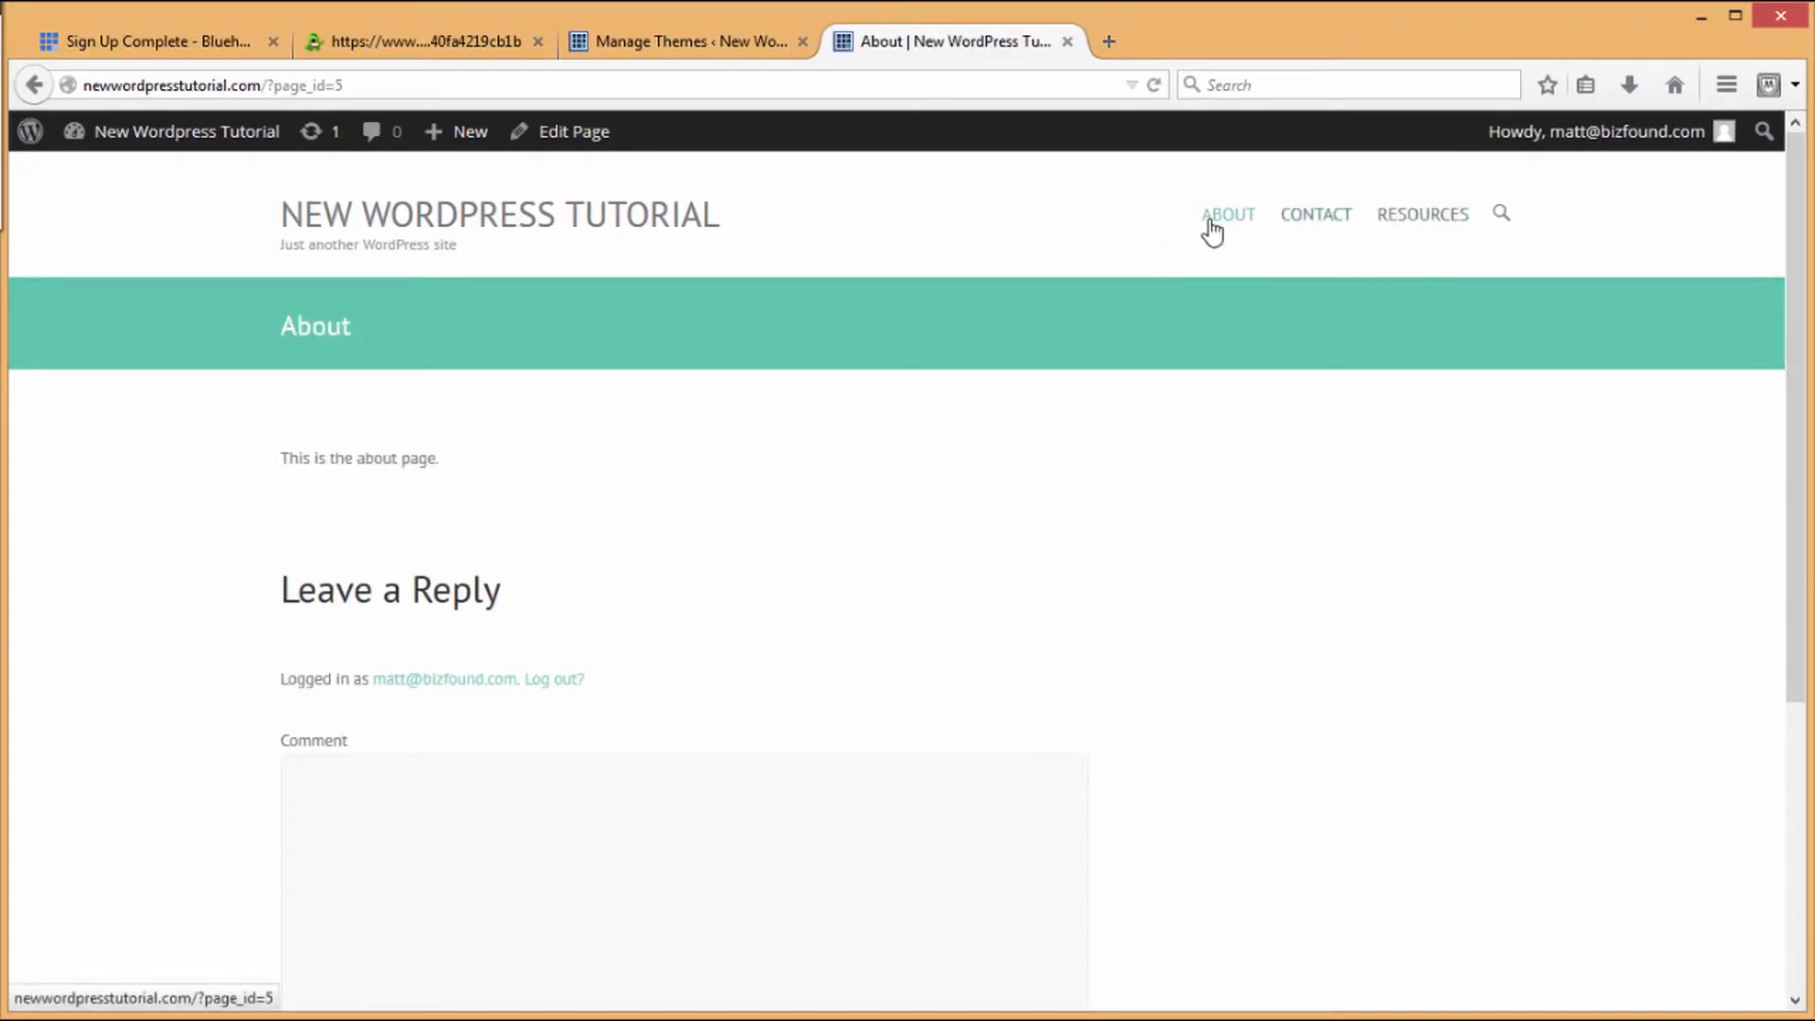
pyautogui.click(1435, 232)
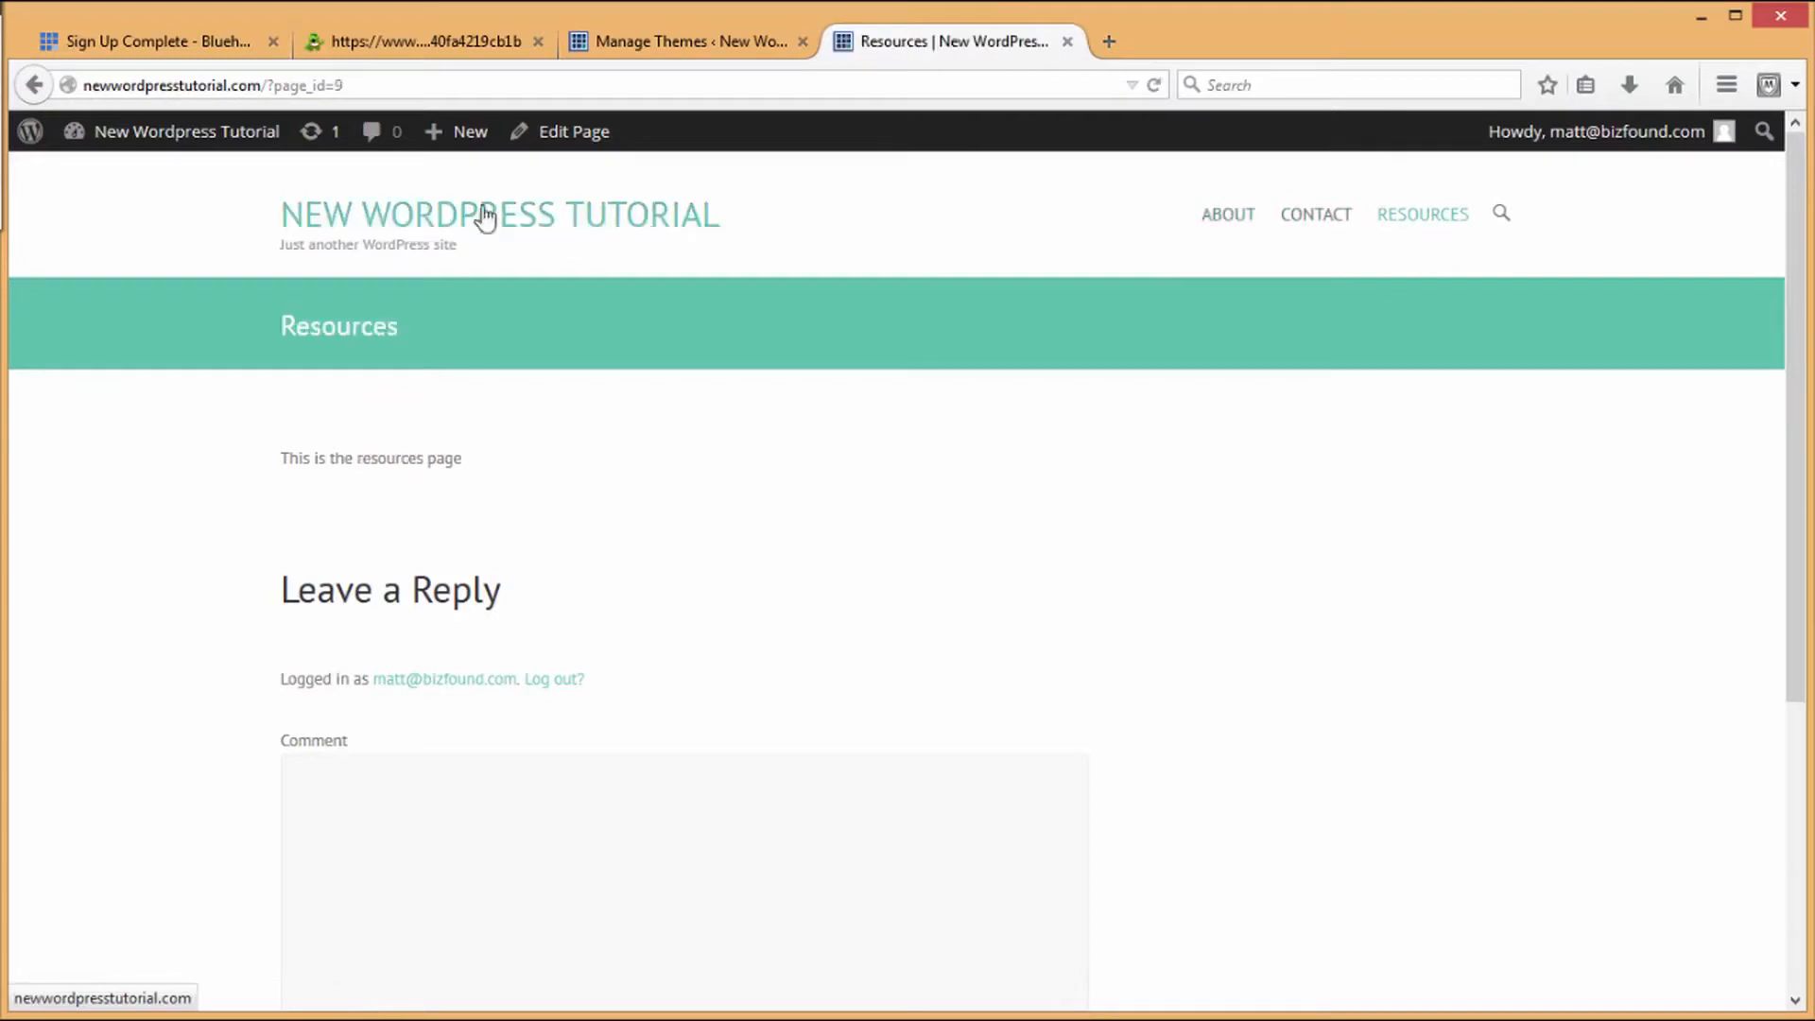
pyautogui.click(418, 219)
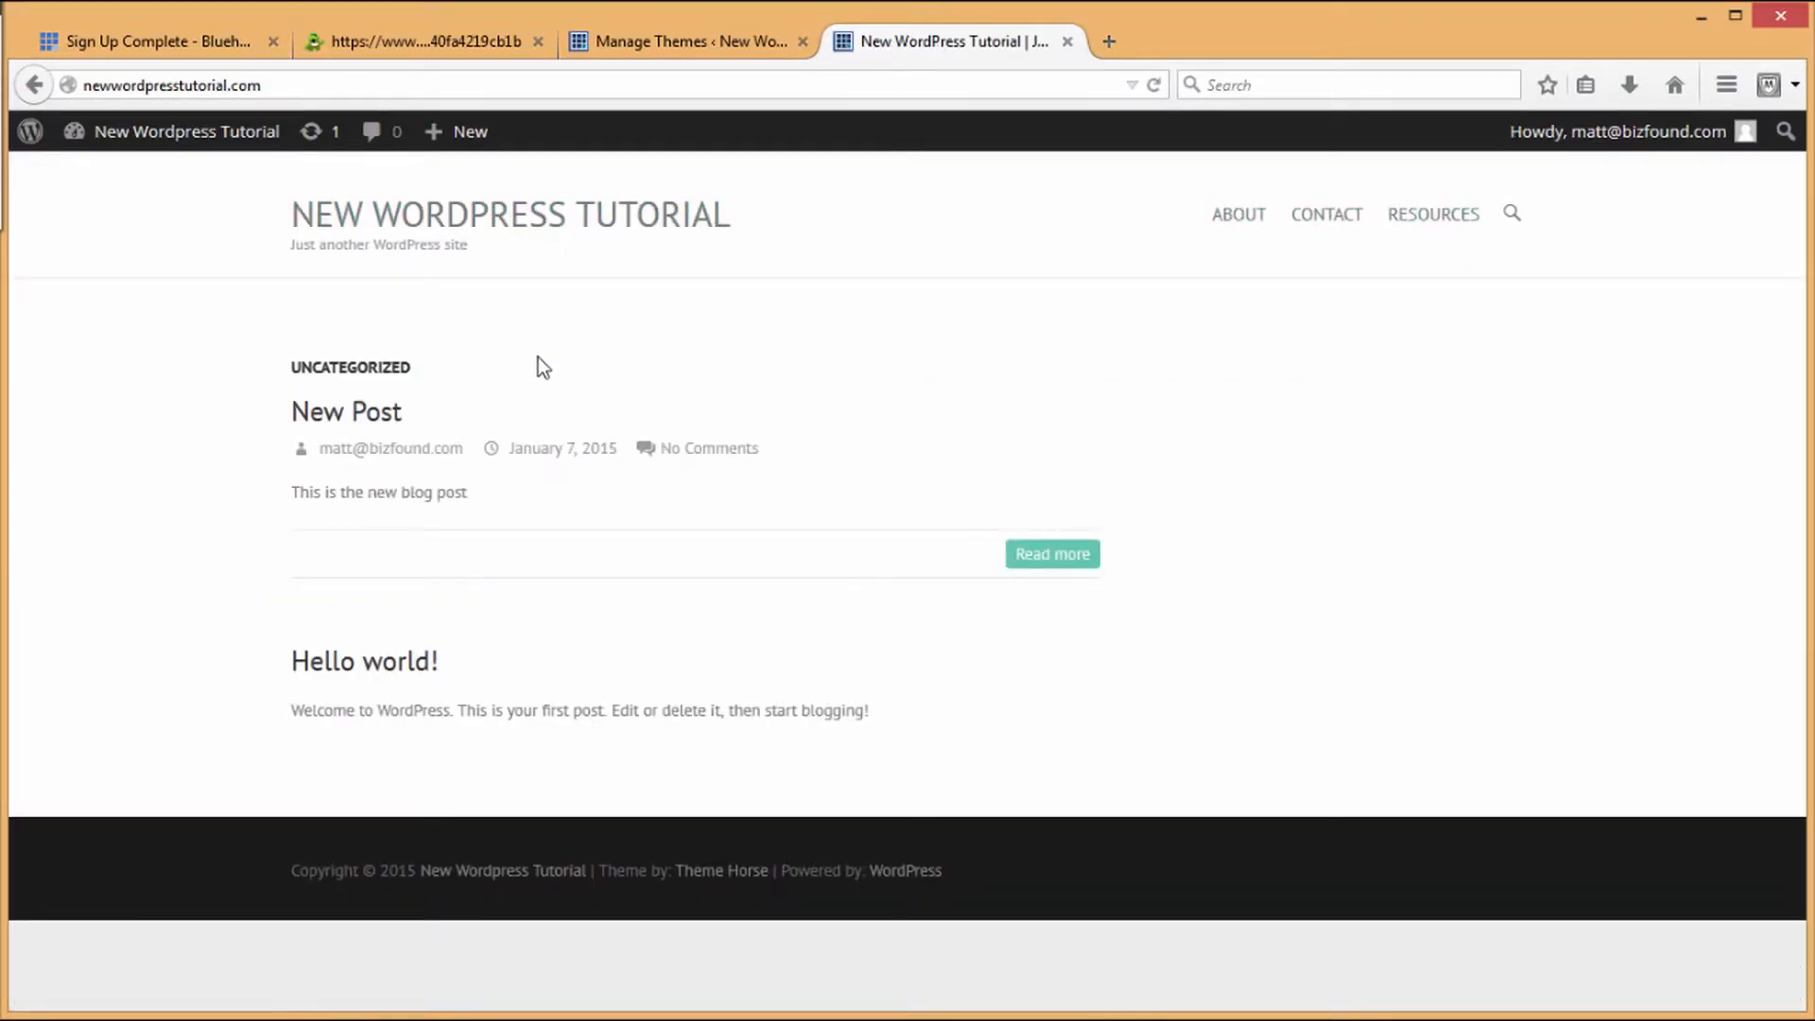
# Step: Set the site layout to Narrow Layout in the Interface theme options and save the change
pyautogui.click(745, 36)
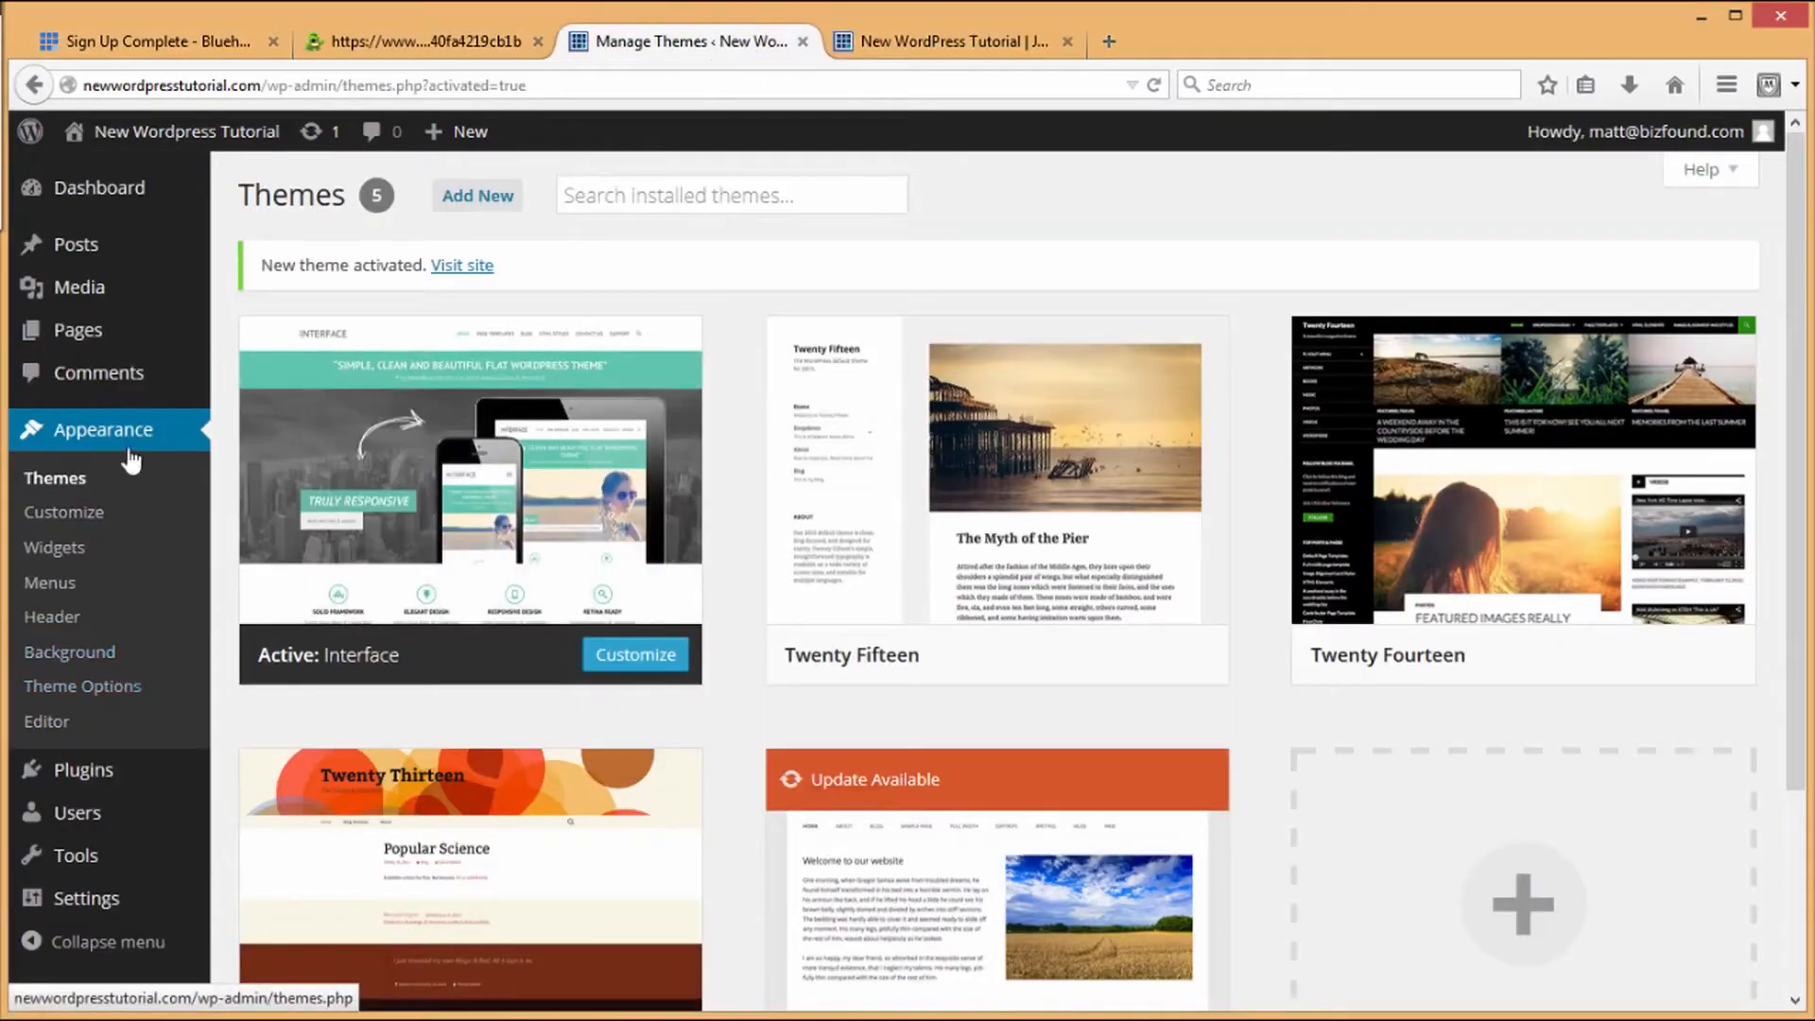
pyautogui.click(93, 687)
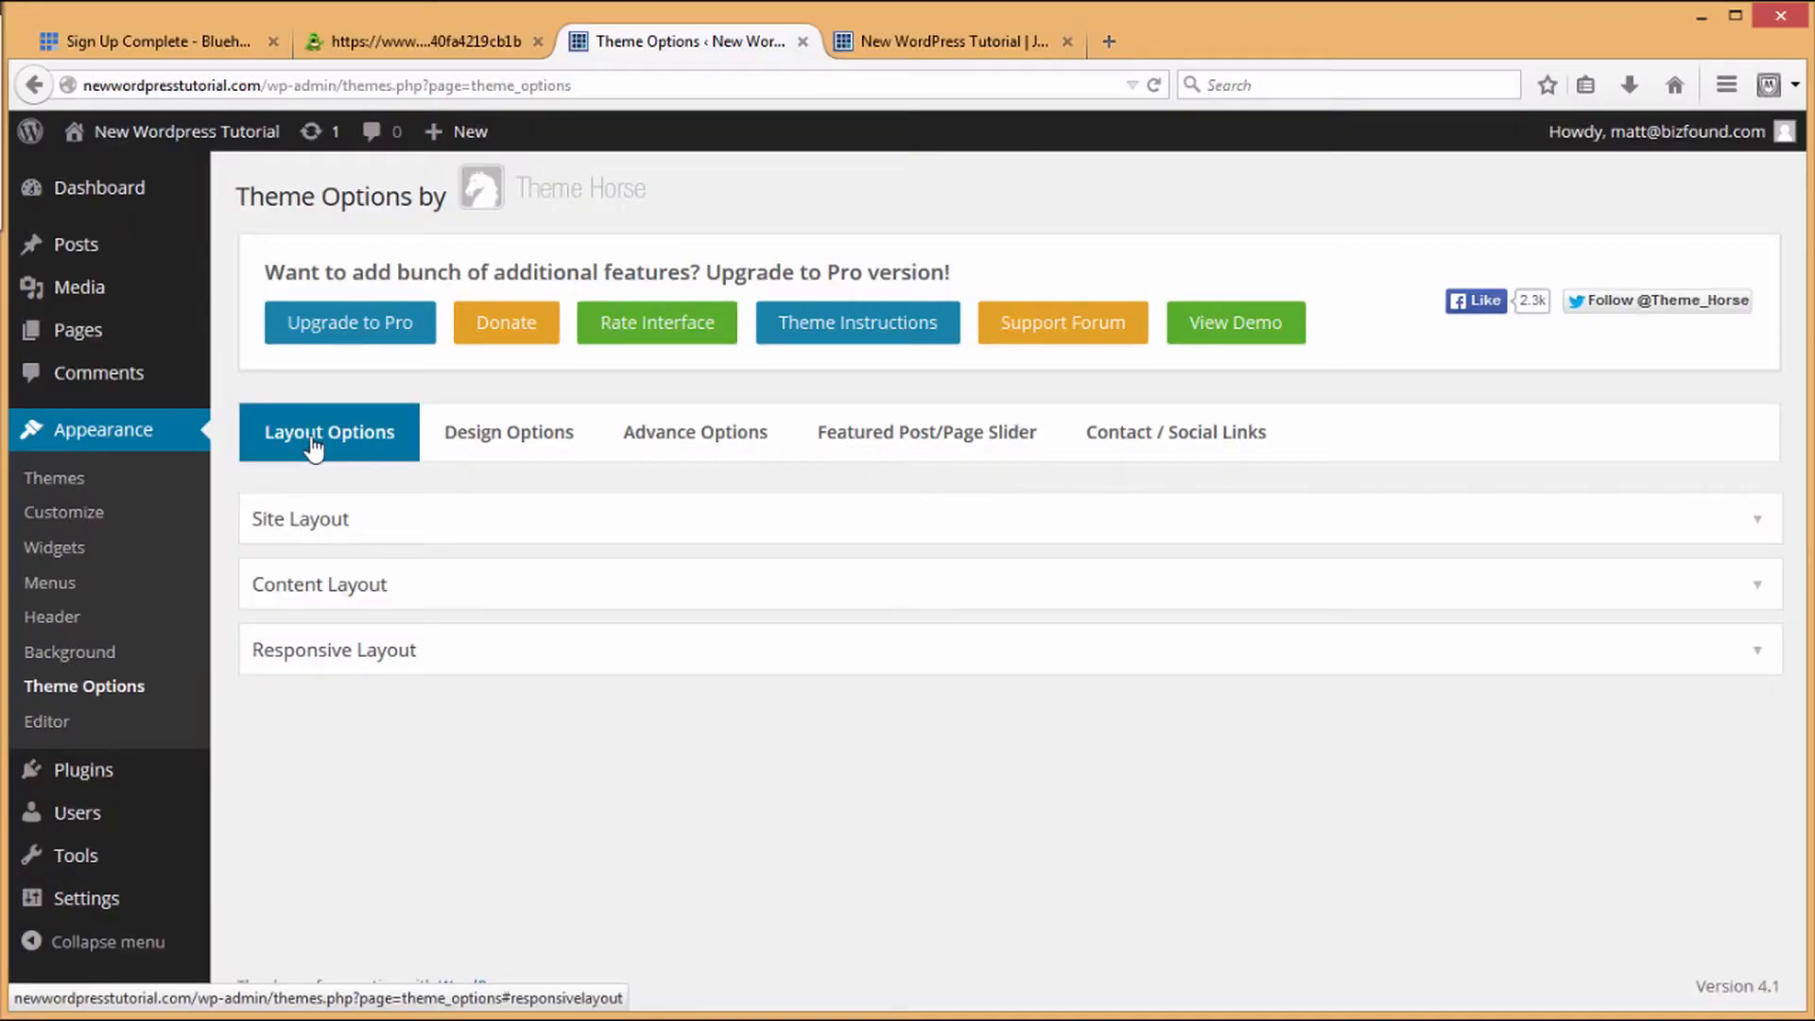
pyautogui.click(304, 531)
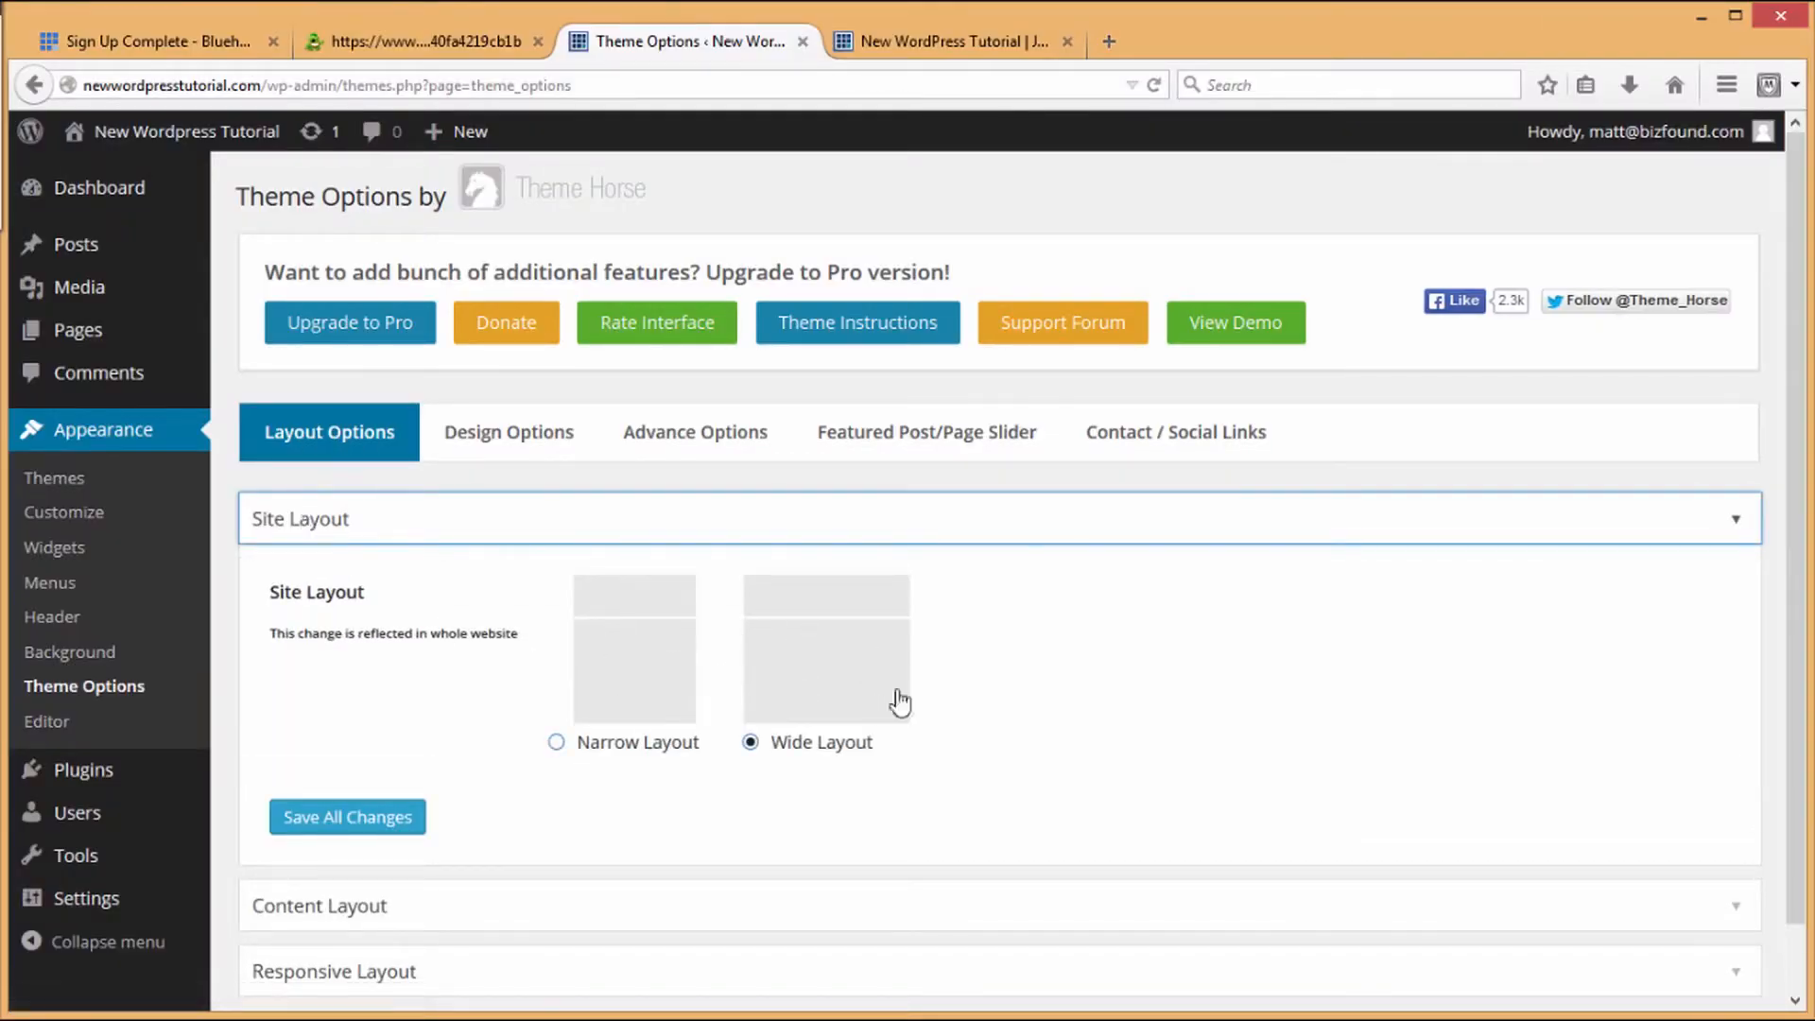
pyautogui.click(993, 50)
pyautogui.click(557, 743)
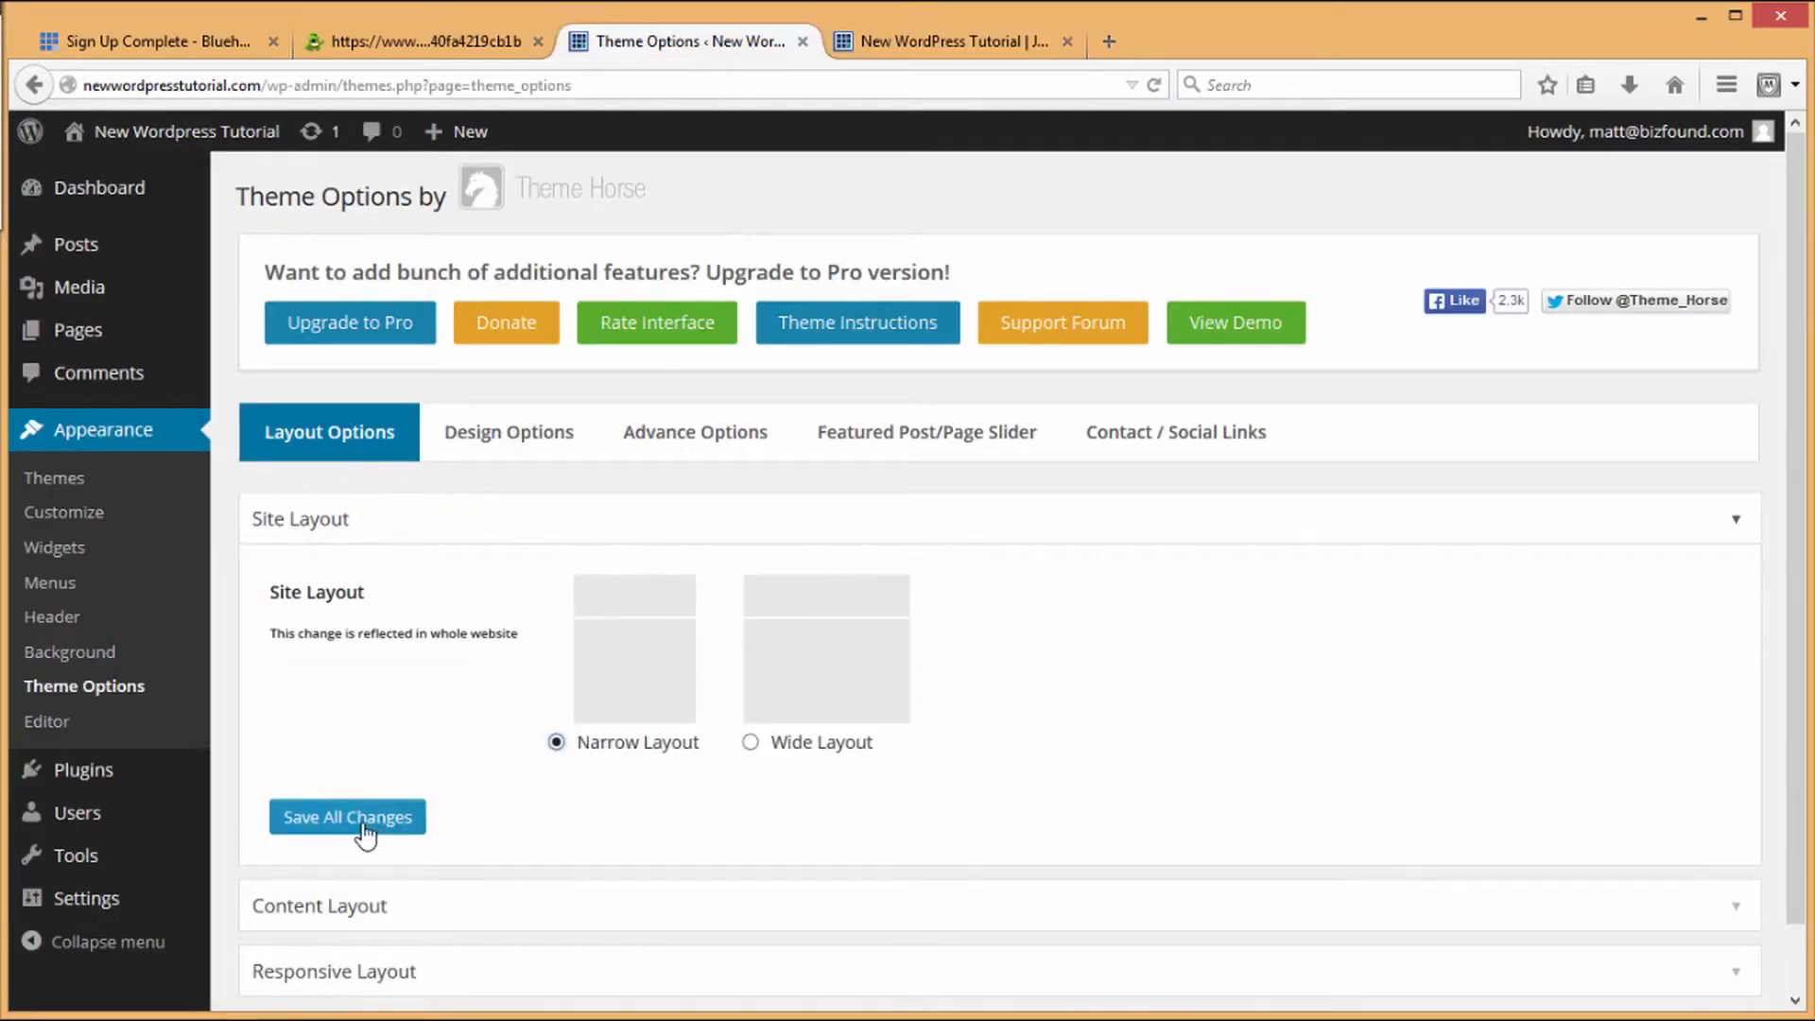
pyautogui.click(322, 819)
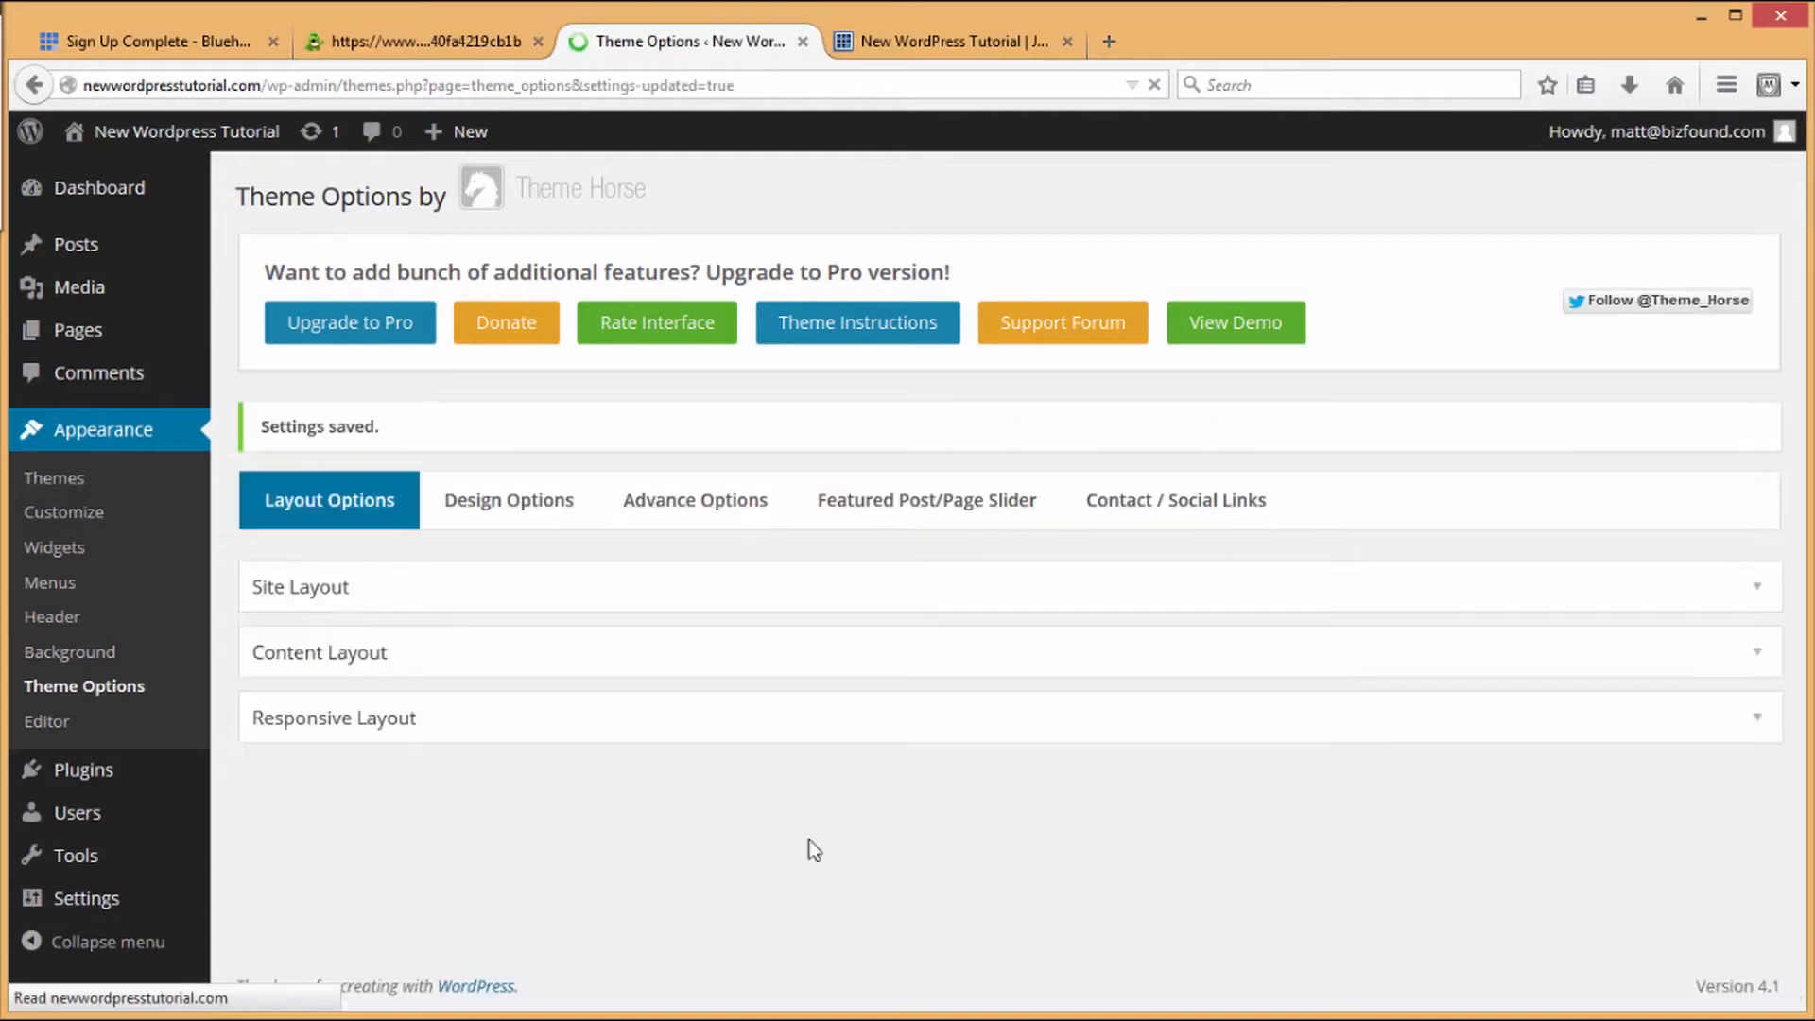
# Step: Reload the live site's home page to check the narrow layout, and return to the theme options
pyautogui.click(1011, 53)
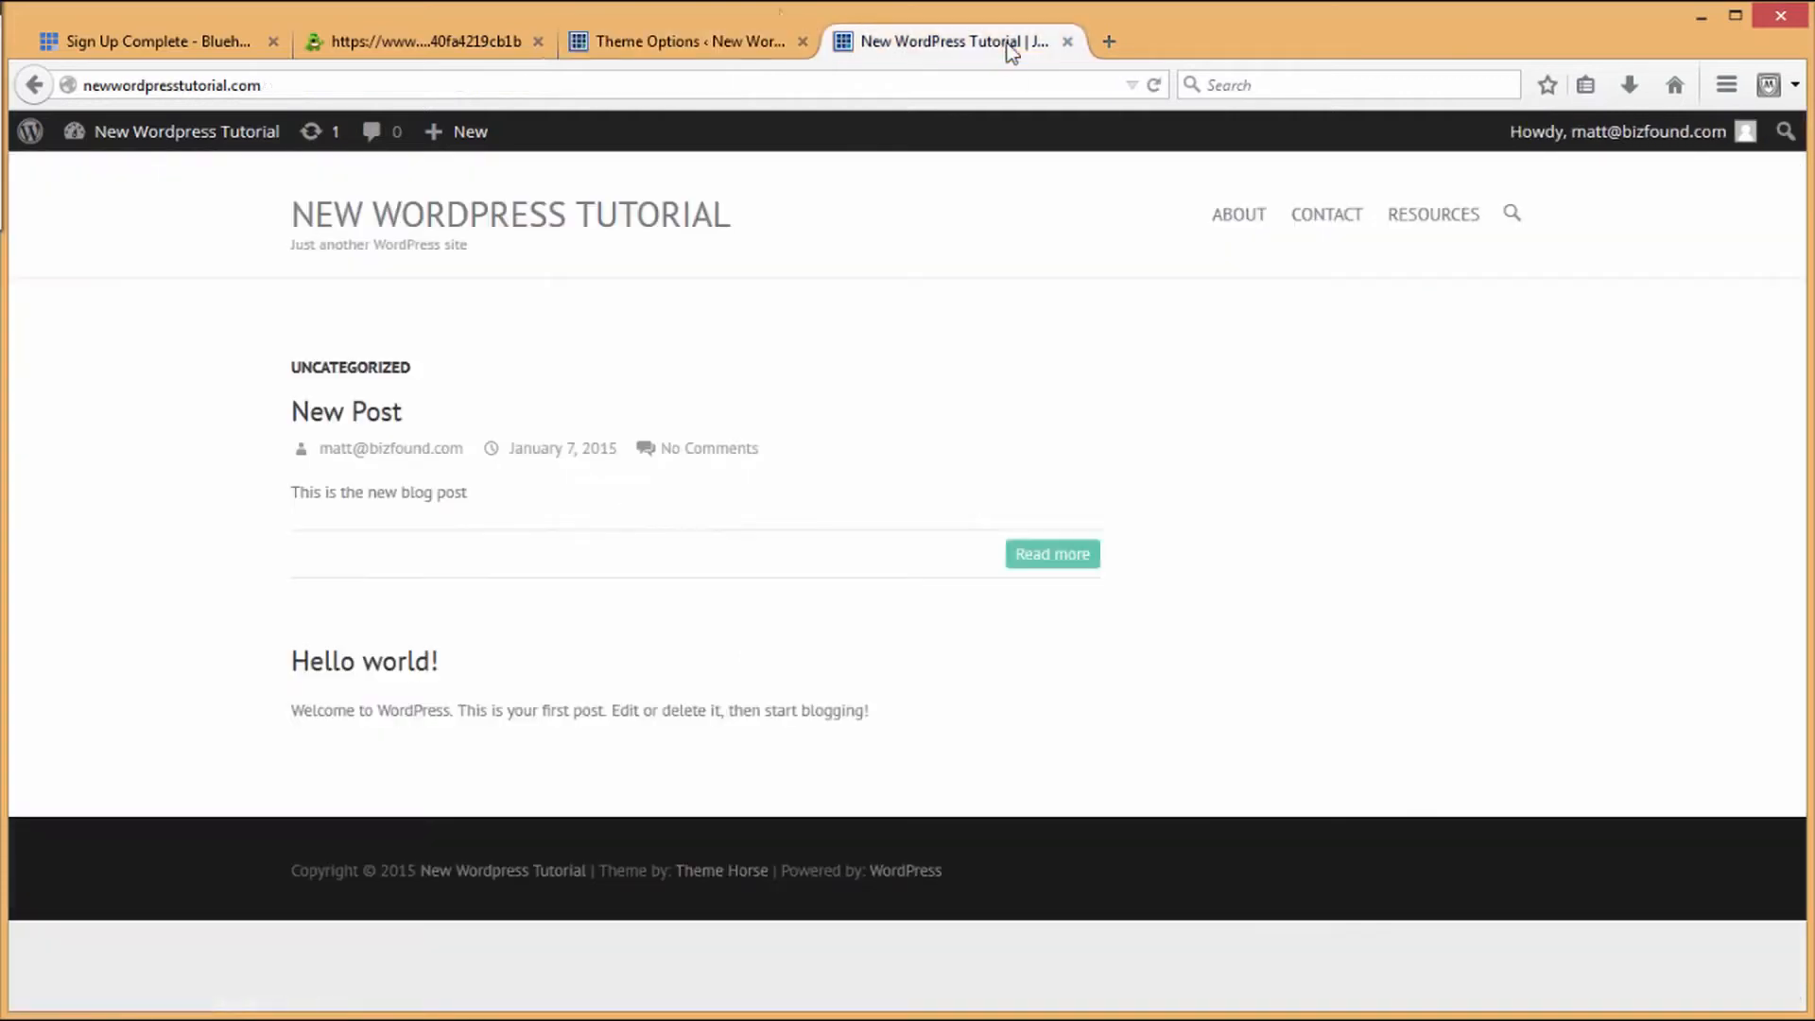
pyautogui.click(1153, 84)
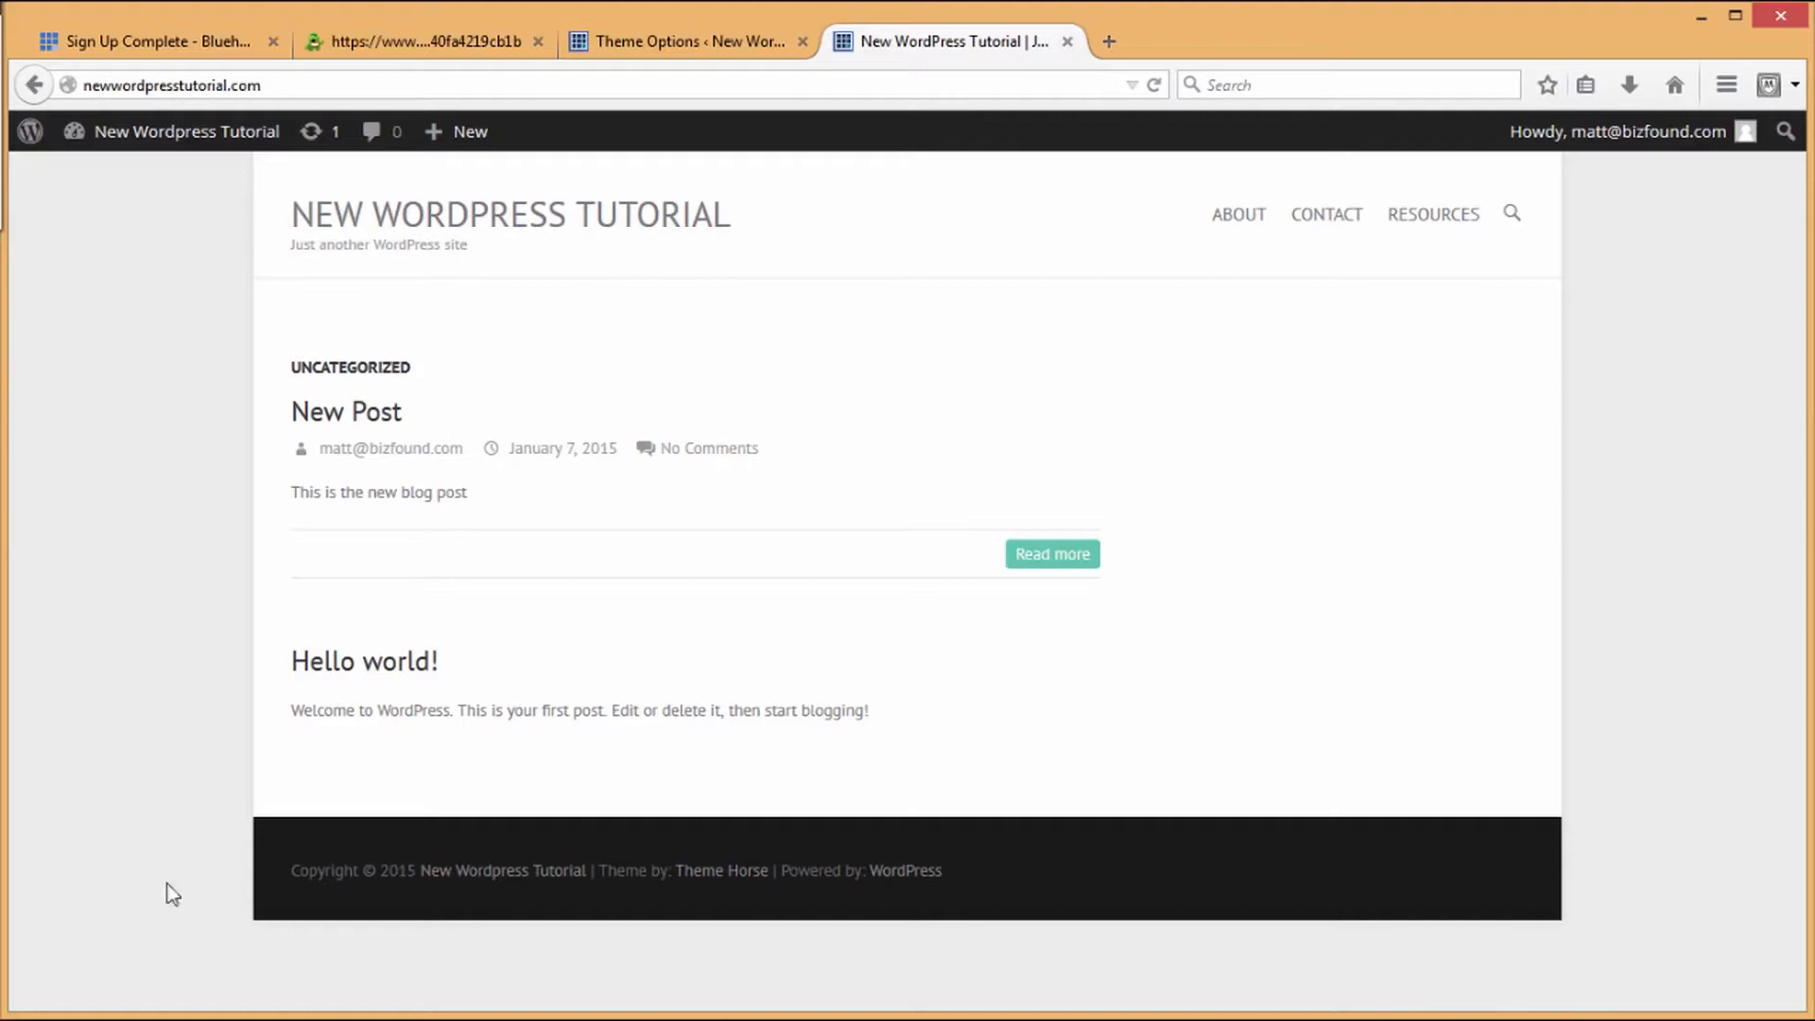
pyautogui.click(727, 43)
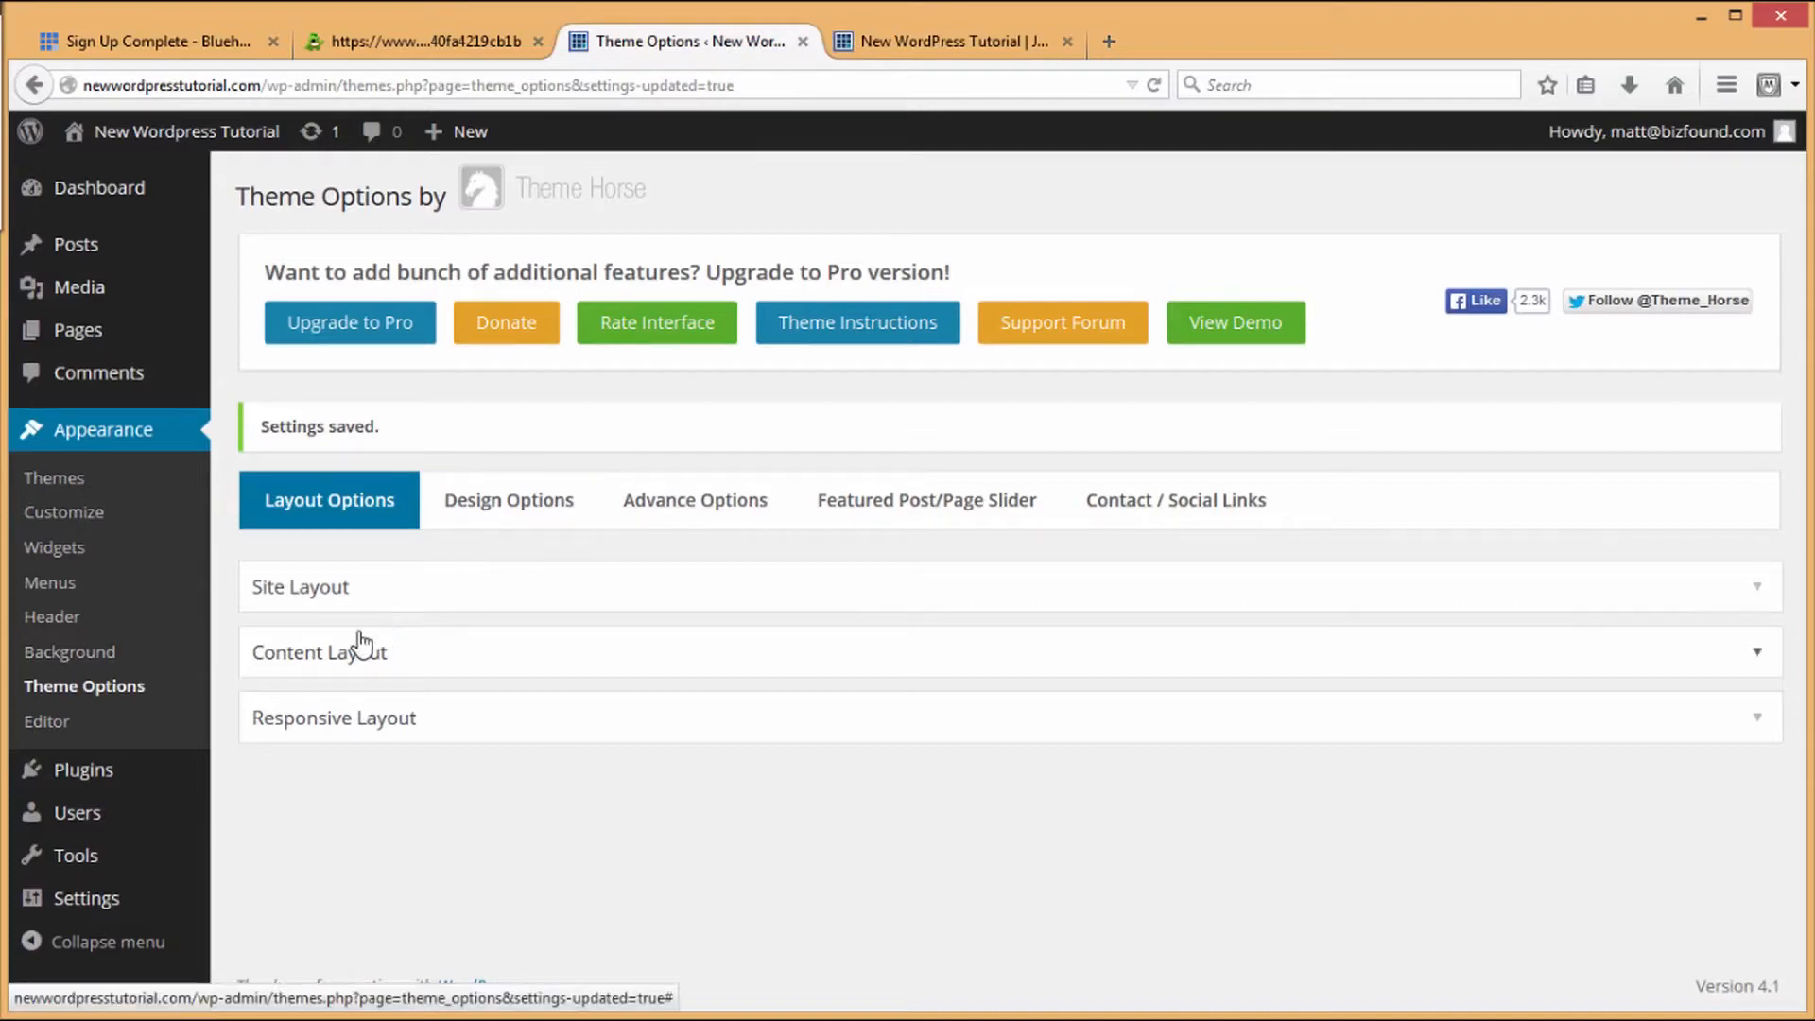
# Step: Review the Content Layout choices and the Responsive Layout setting in the theme's layout options
pyautogui.click(324, 666)
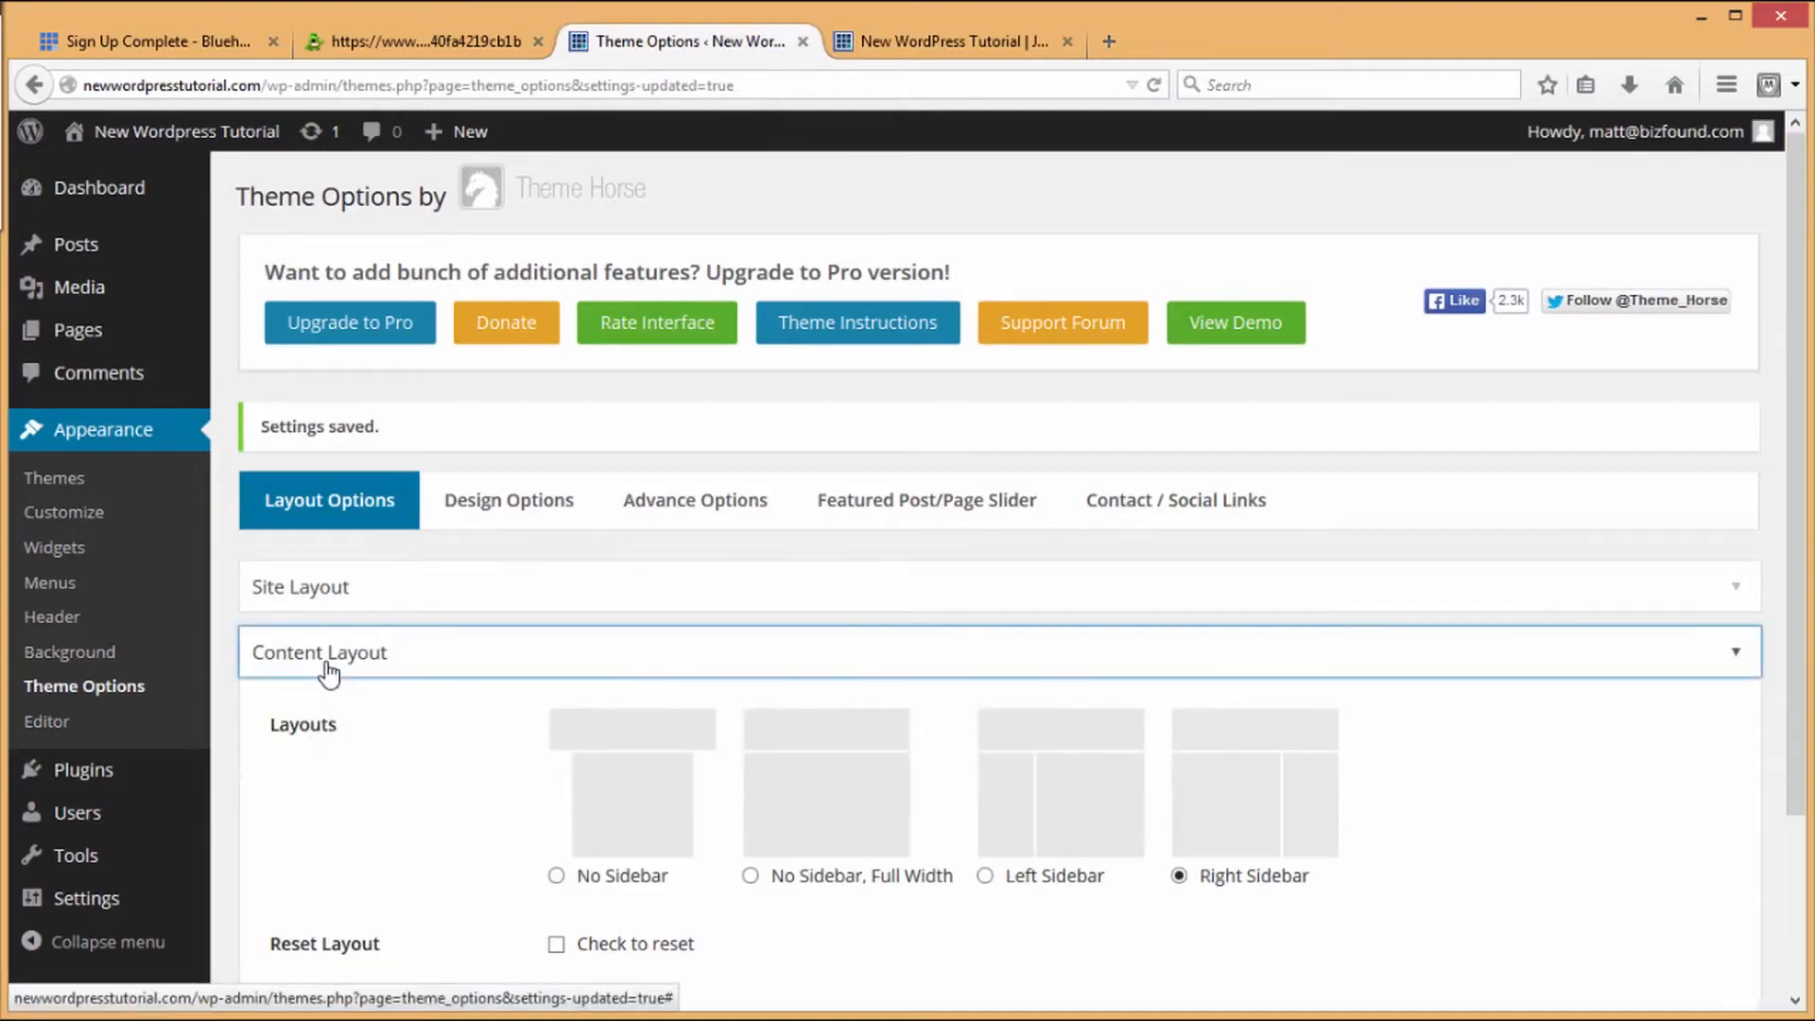
pyautogui.scroll(-3, 376, 700)
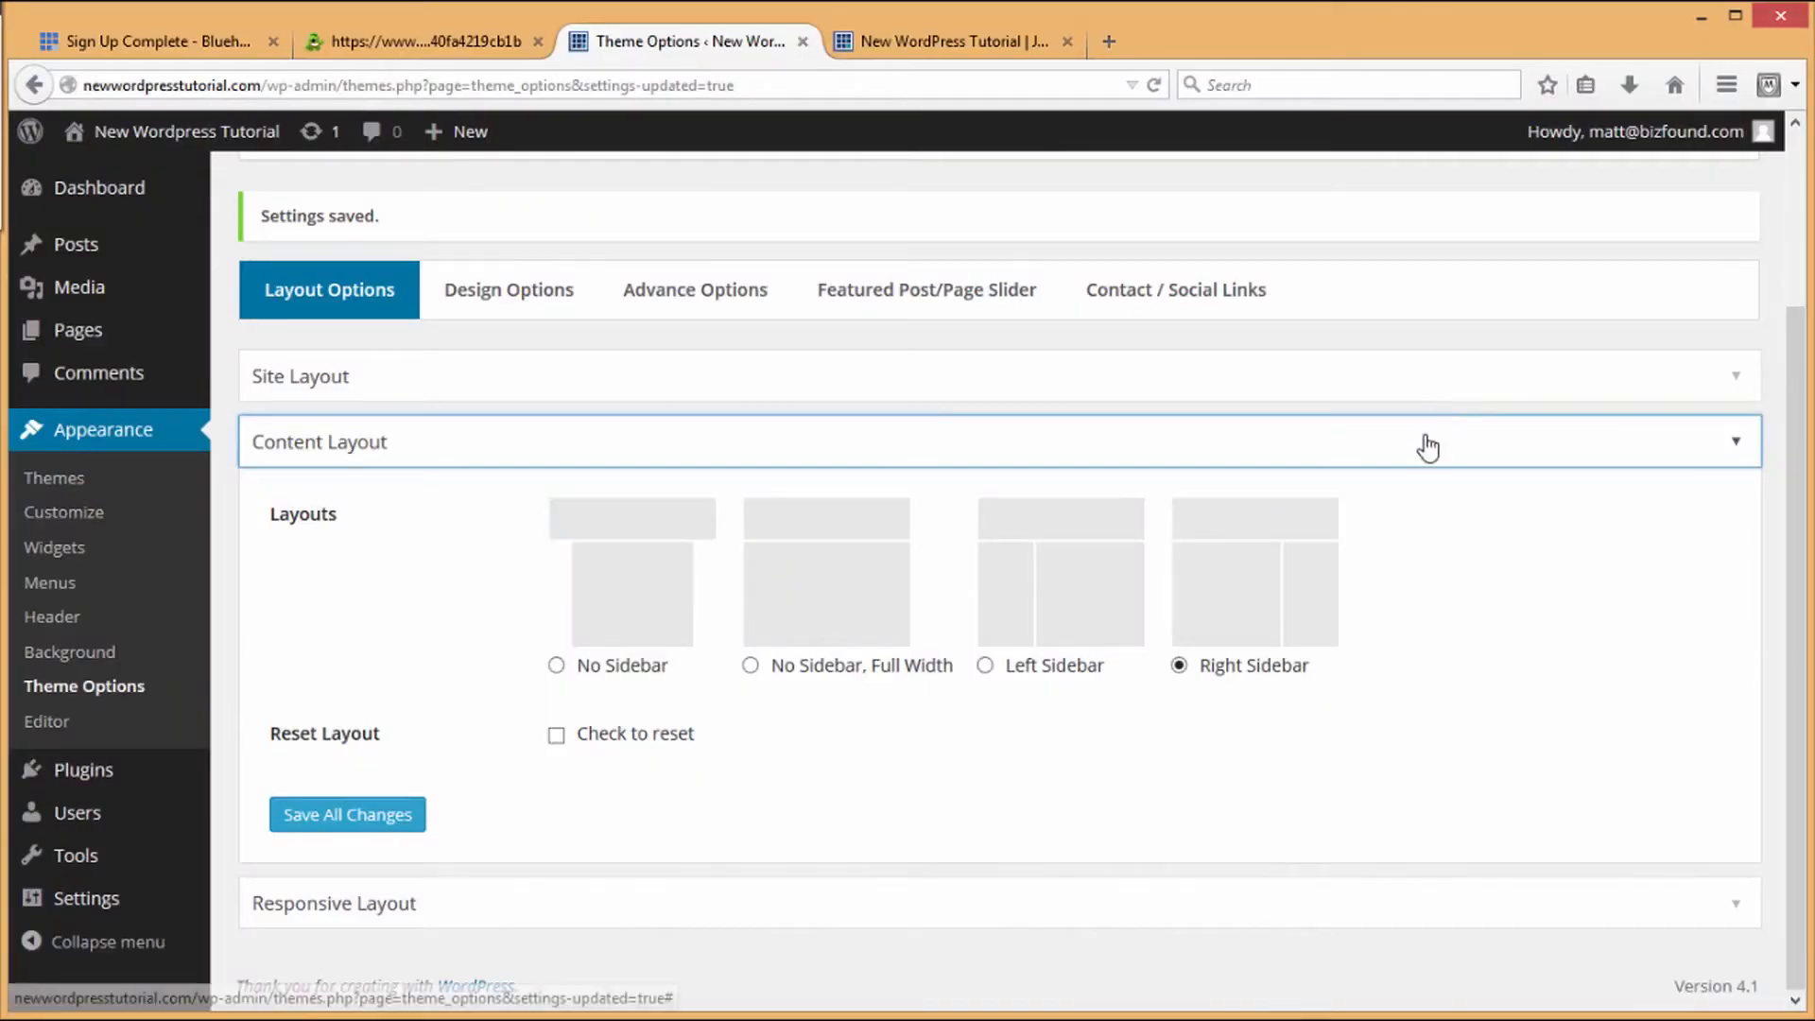
pyautogui.click(1422, 443)
pyautogui.click(499, 734)
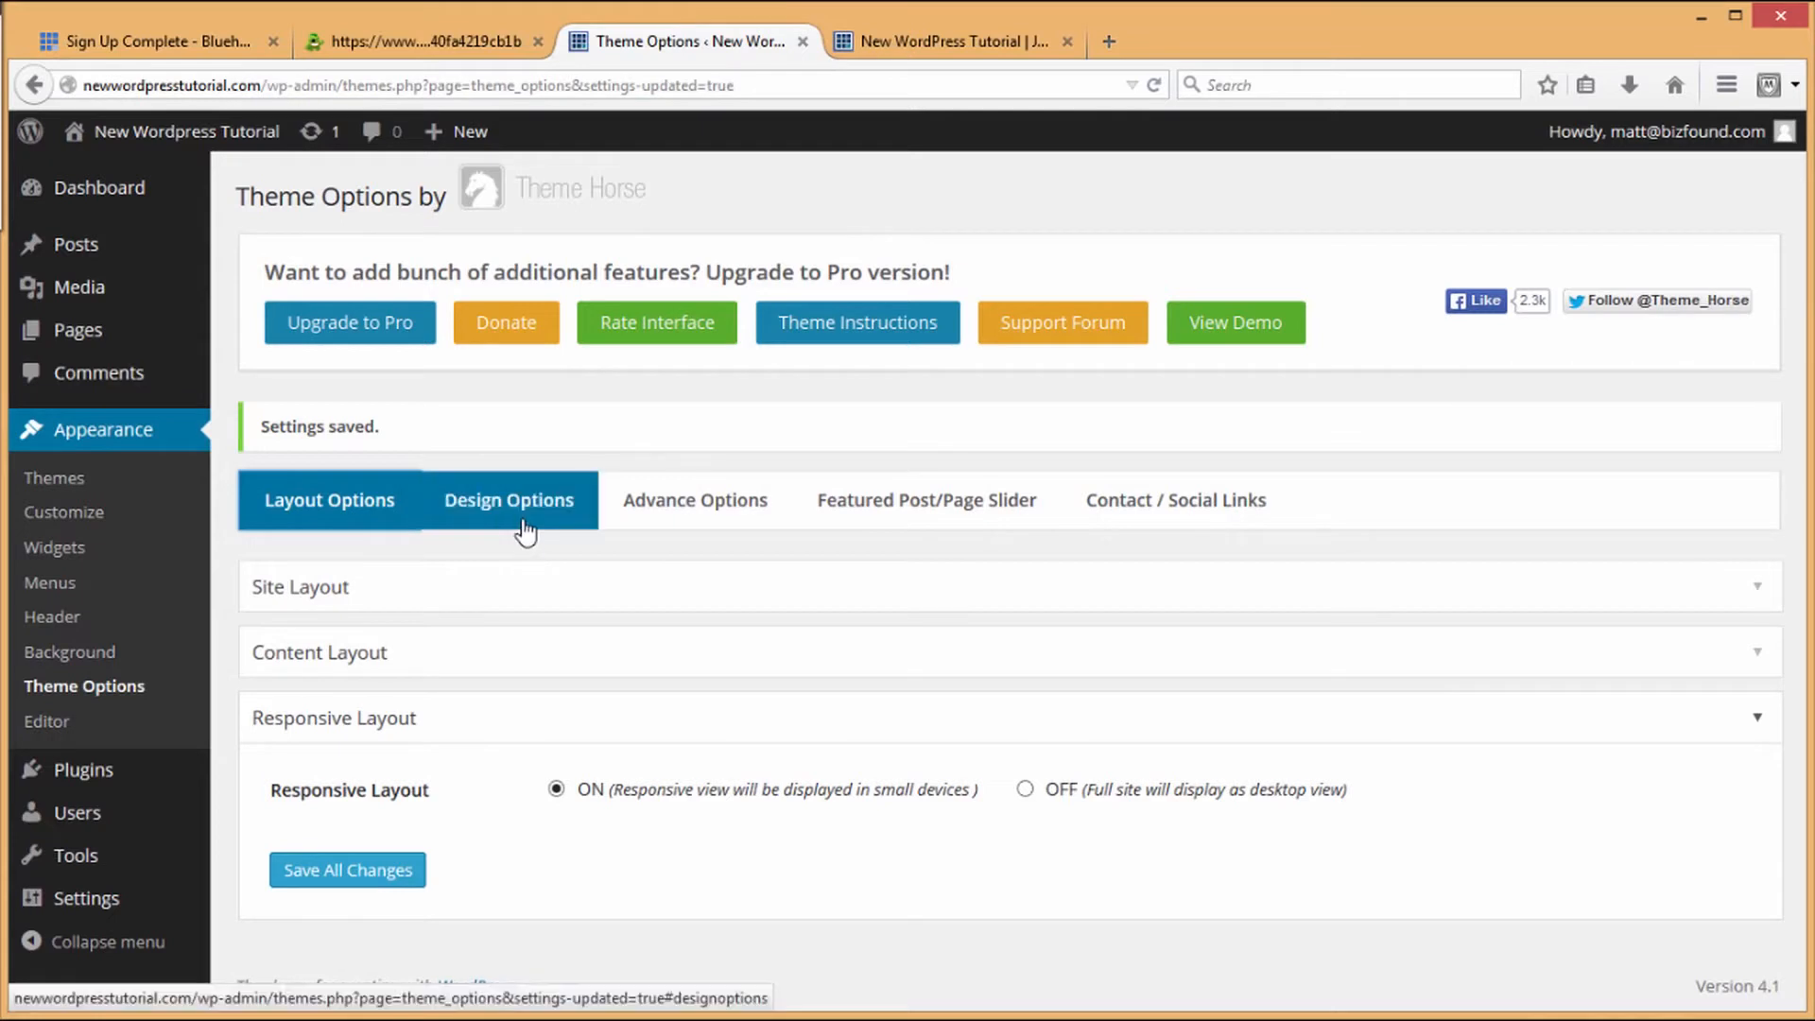
# Step: Upload onlinebusinesstechcompact_400.png from the logo folder for the header logo in the theme's Custom Header design options
pyautogui.click(526, 530)
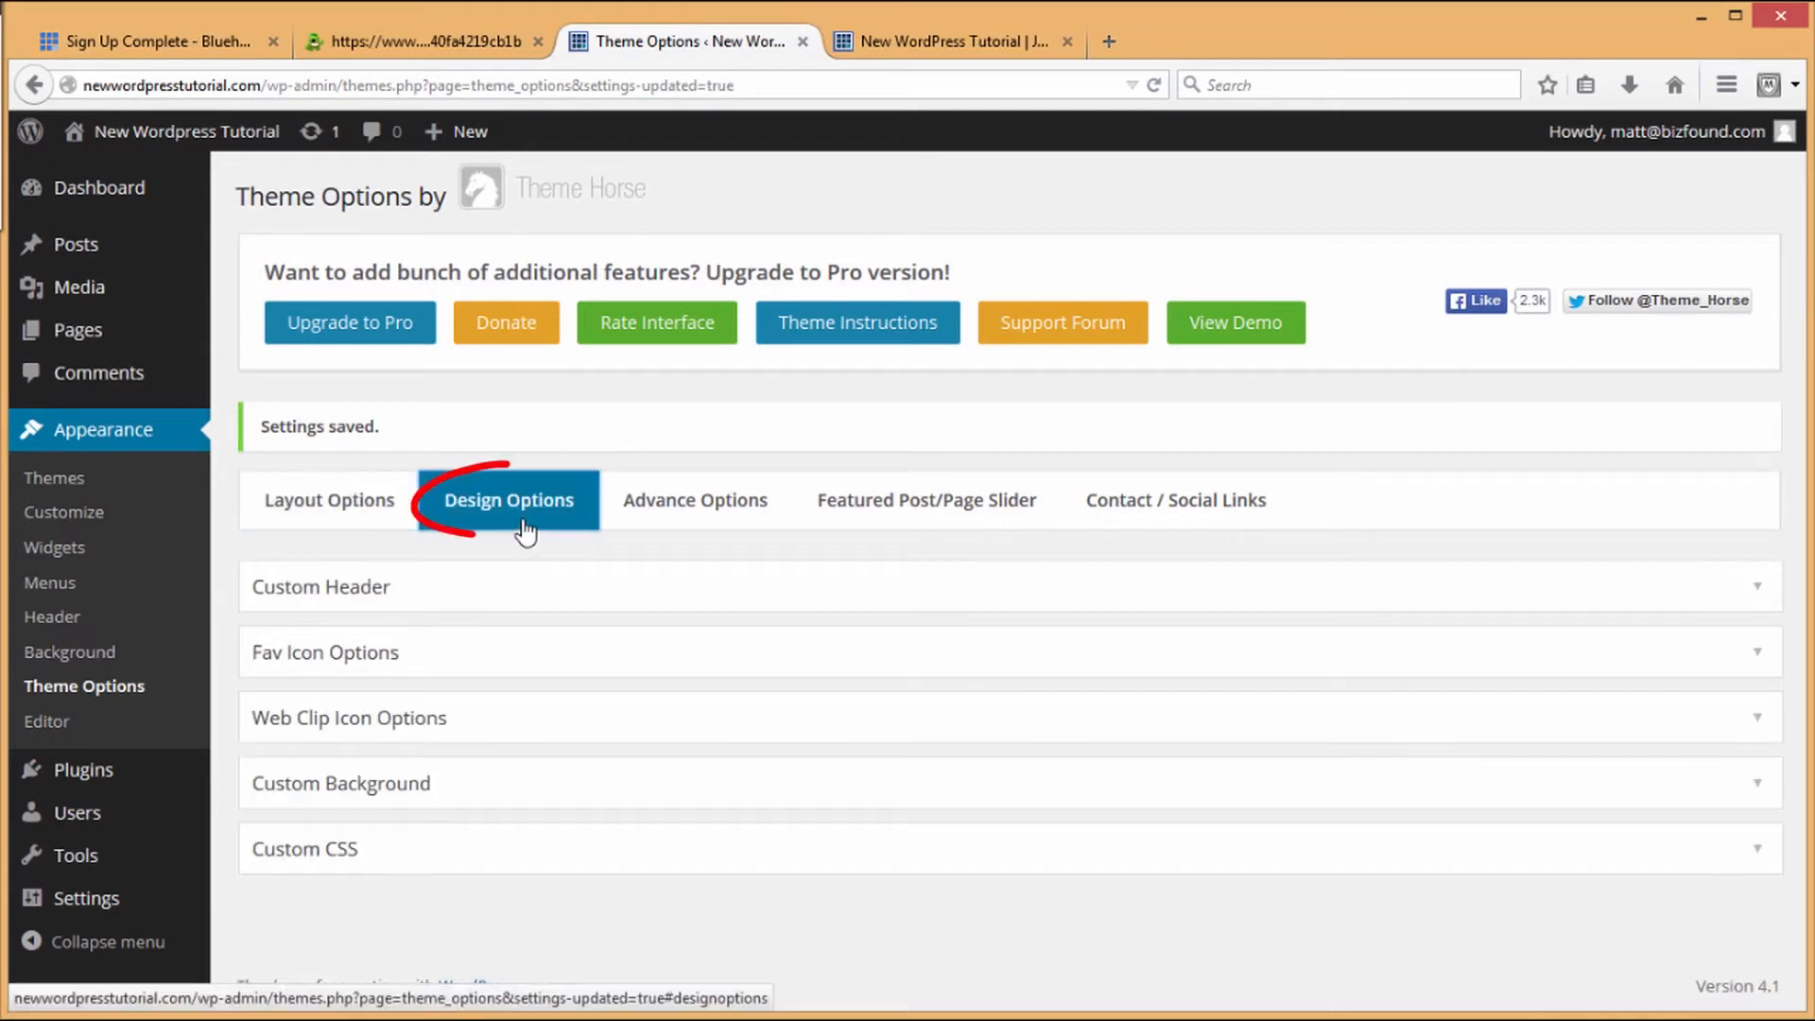
pyautogui.click(473, 596)
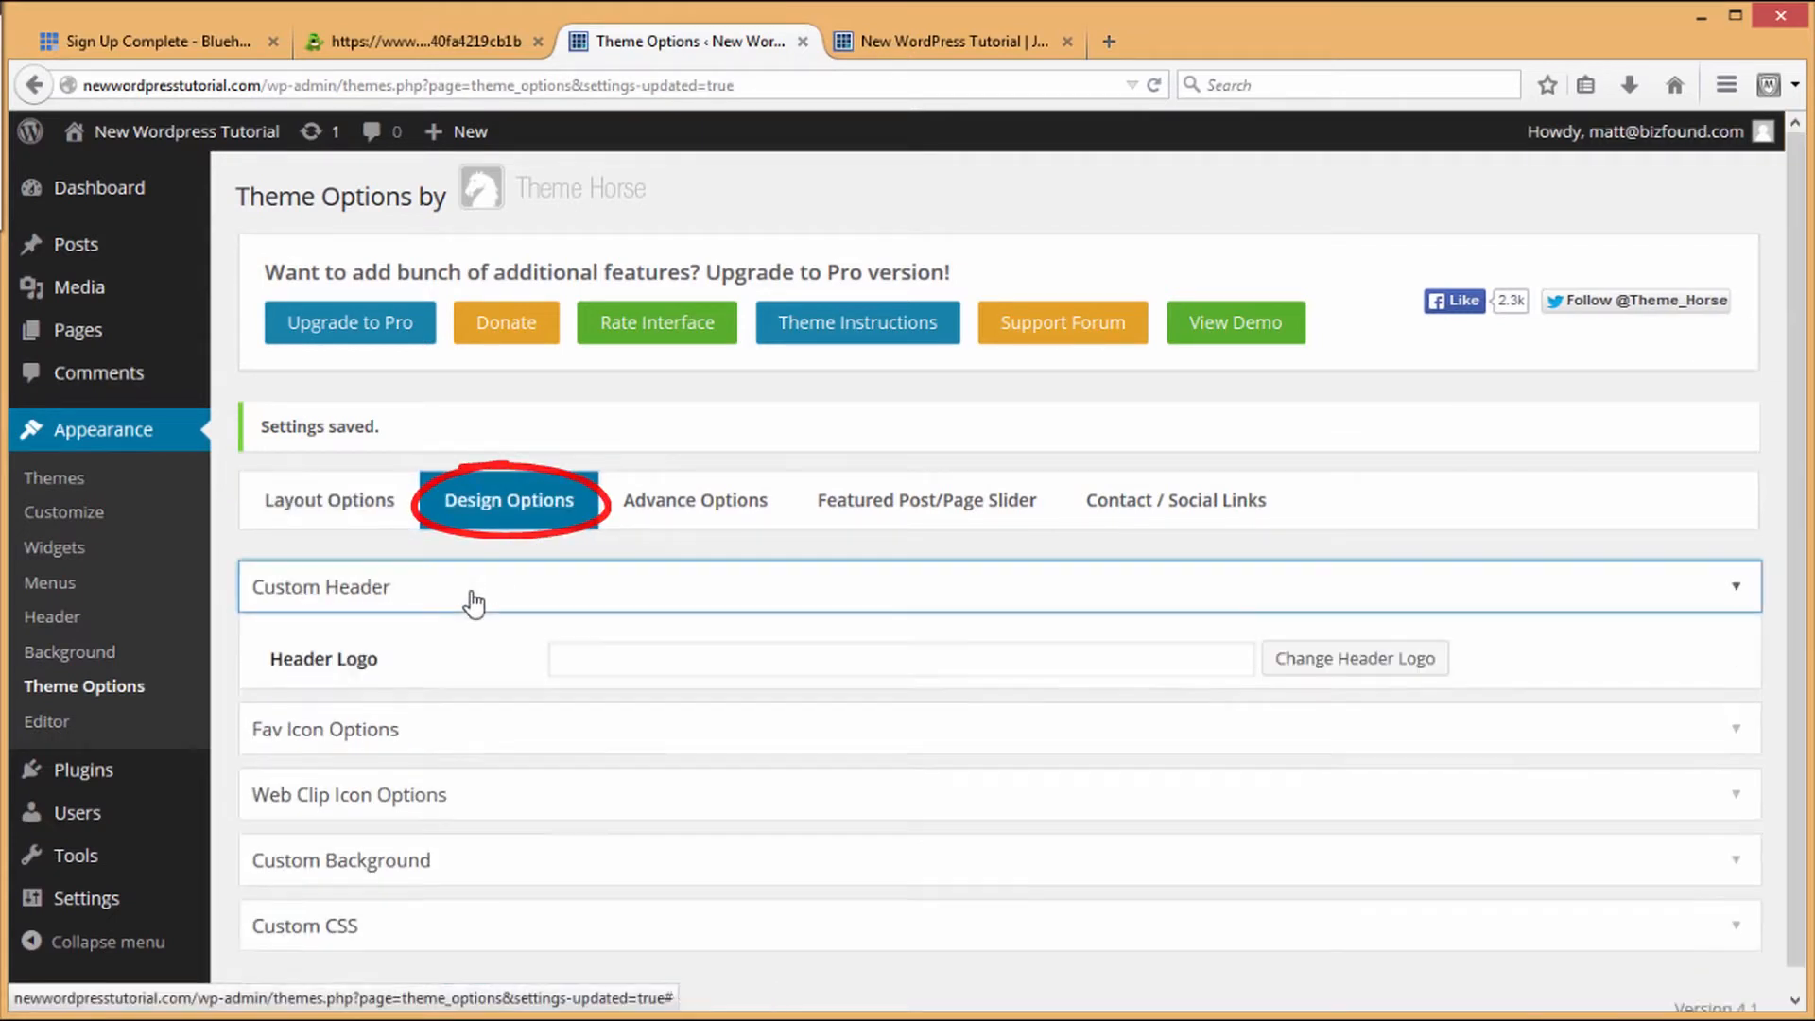
pyautogui.scroll(-3, 620, 666)
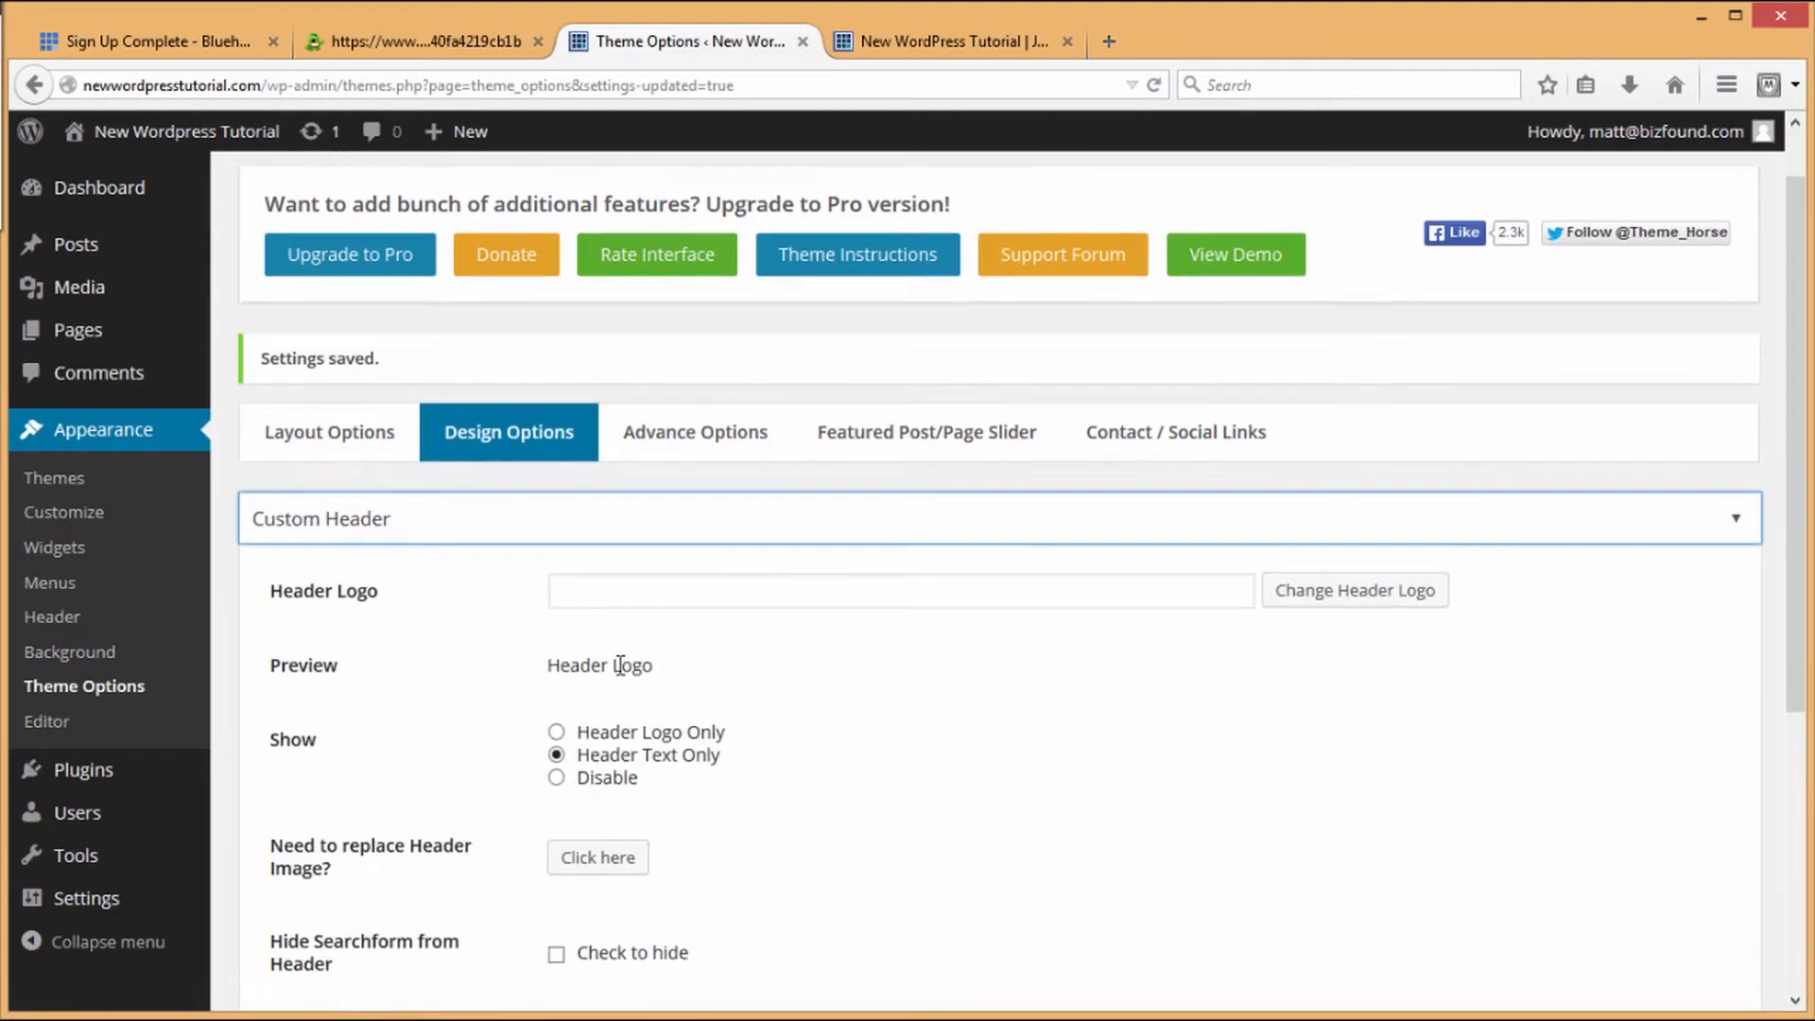
pyautogui.click(980, 40)
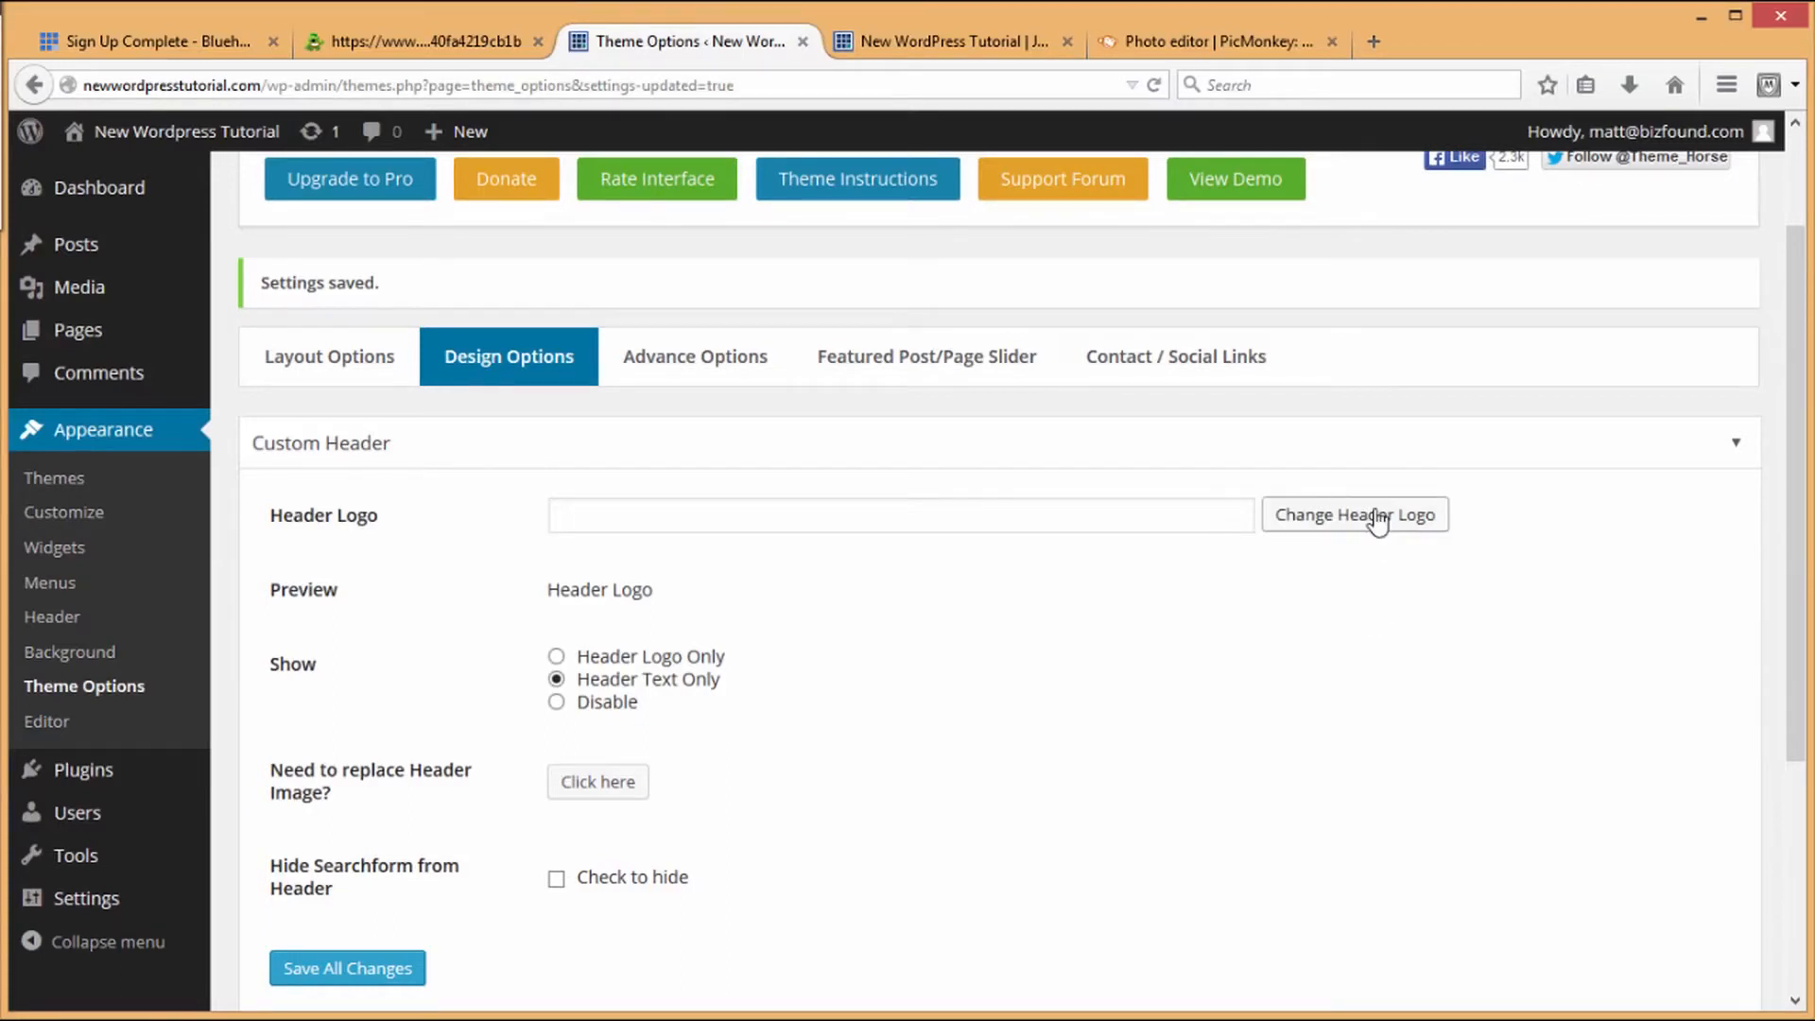
pyautogui.click(1379, 519)
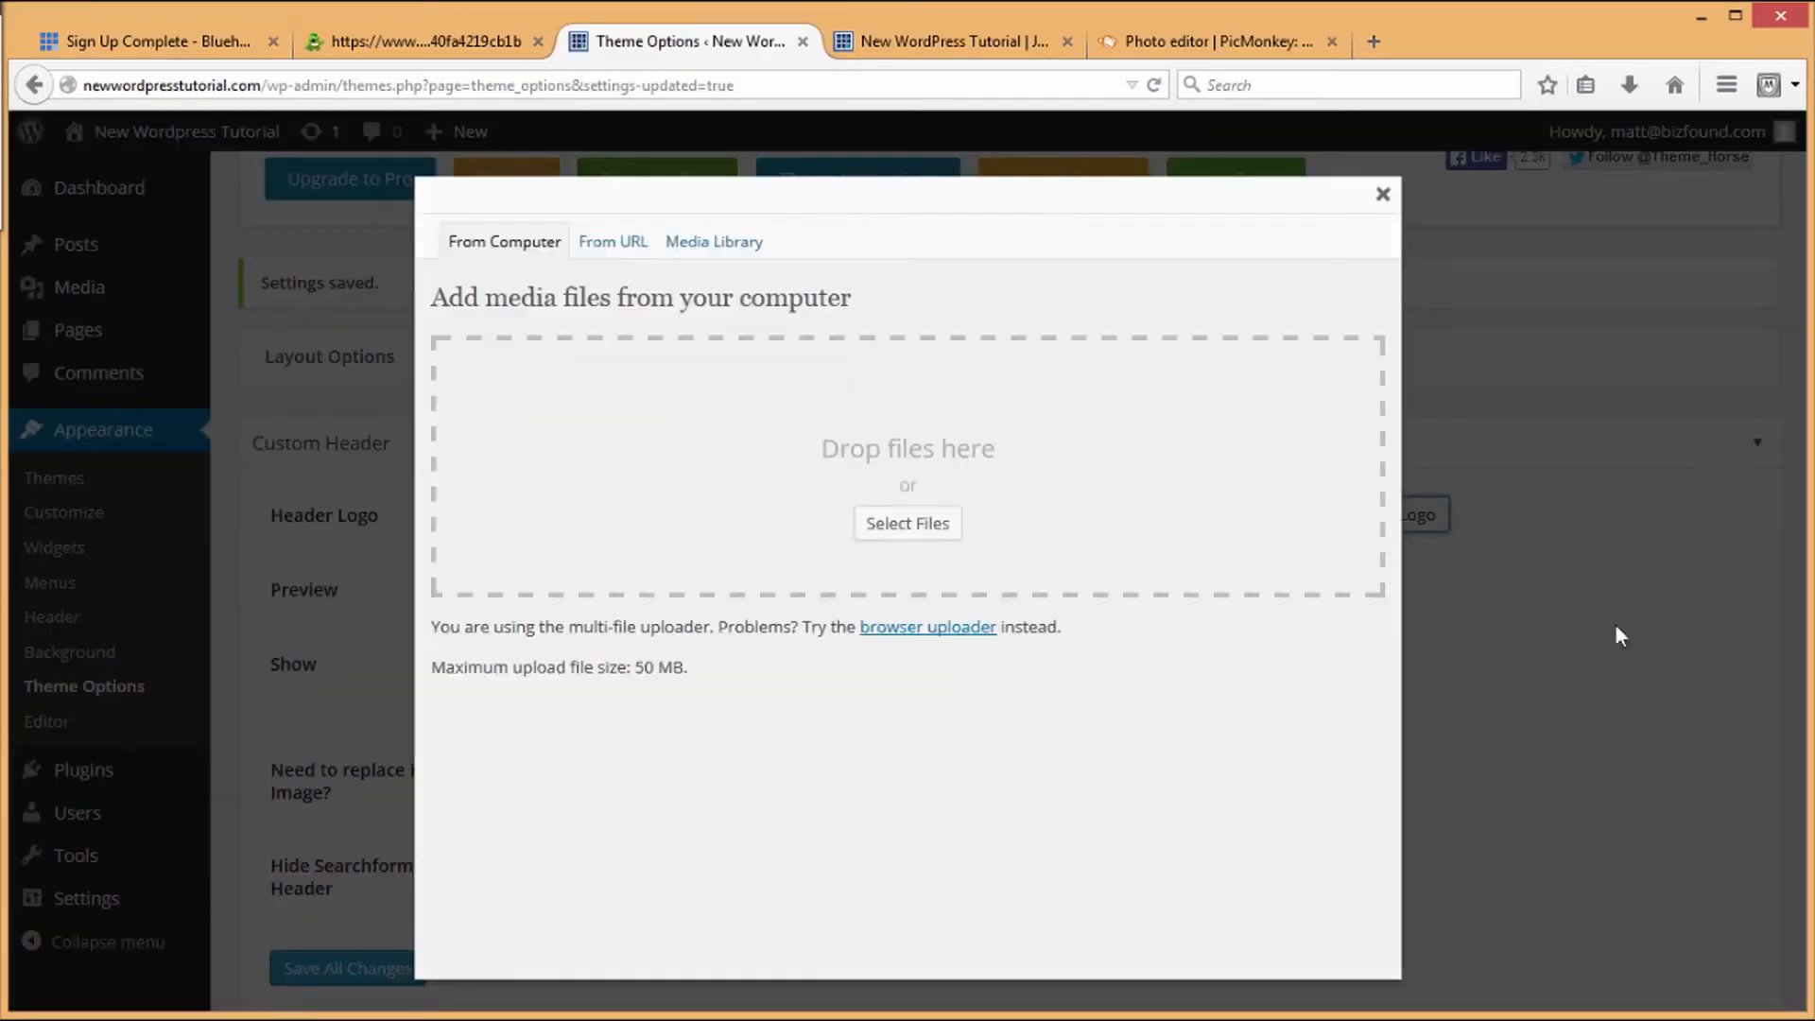
pyautogui.click(939, 539)
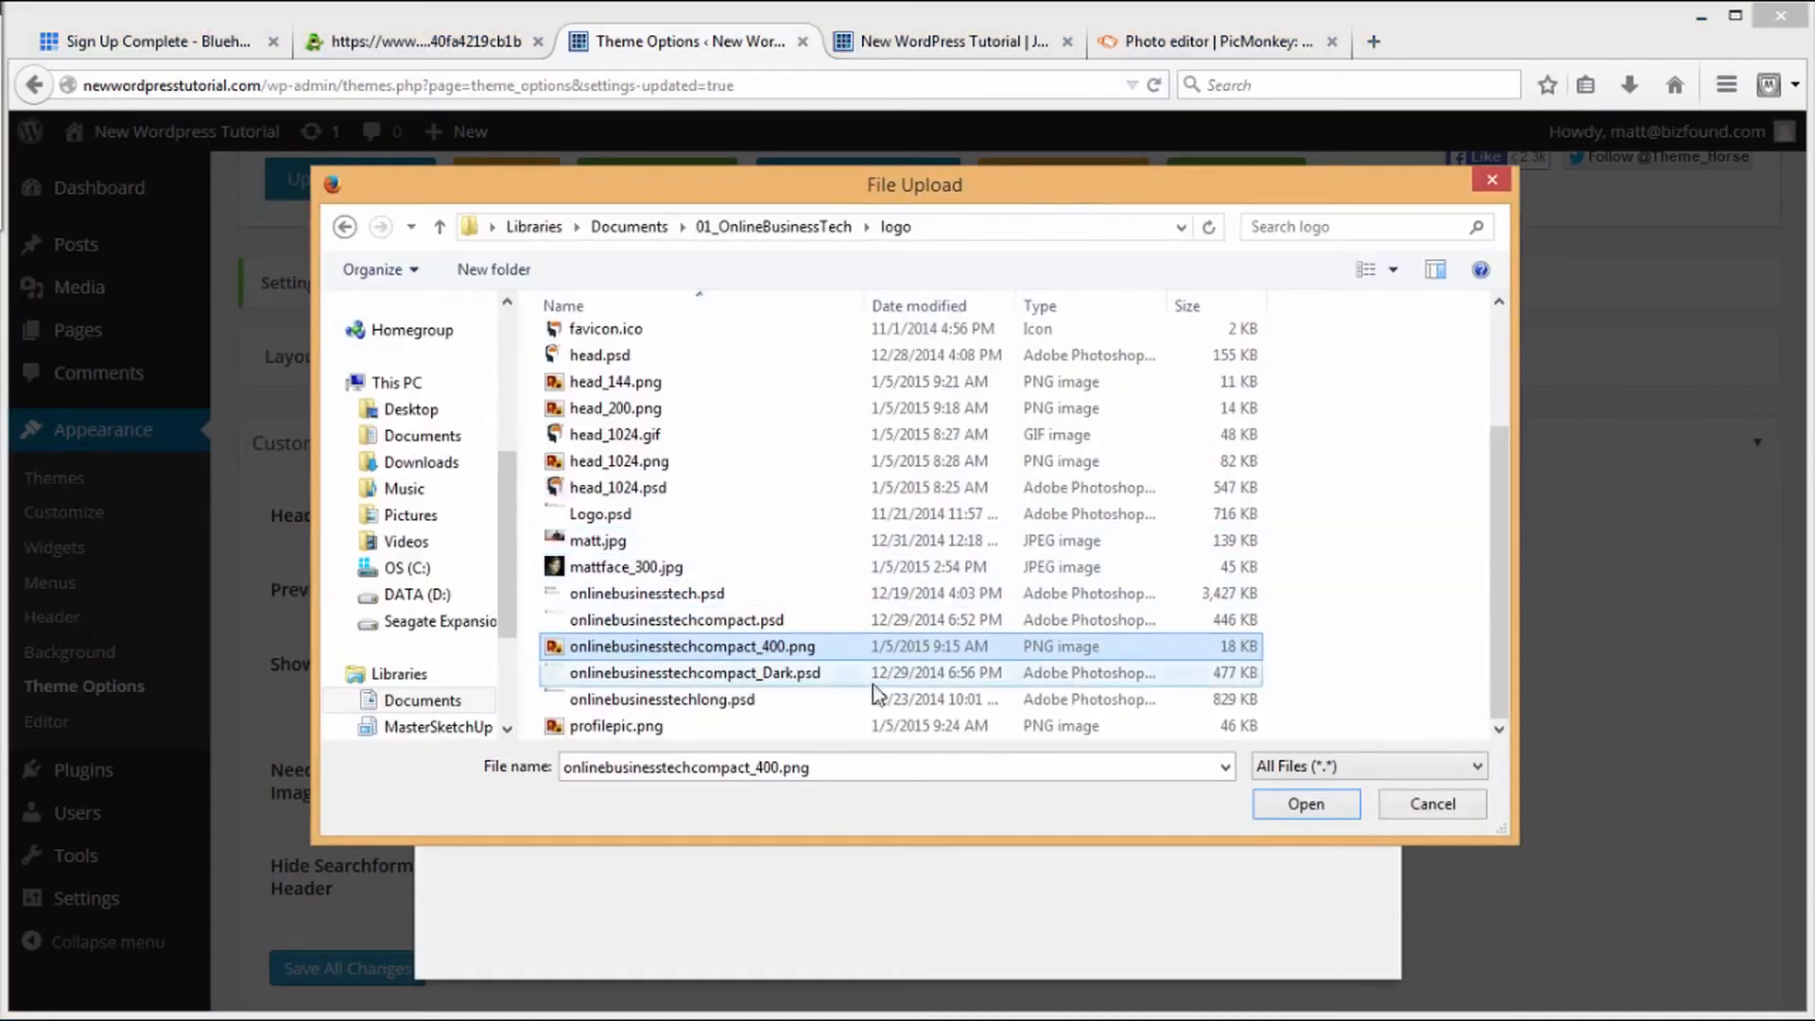
pyautogui.click(1286, 806)
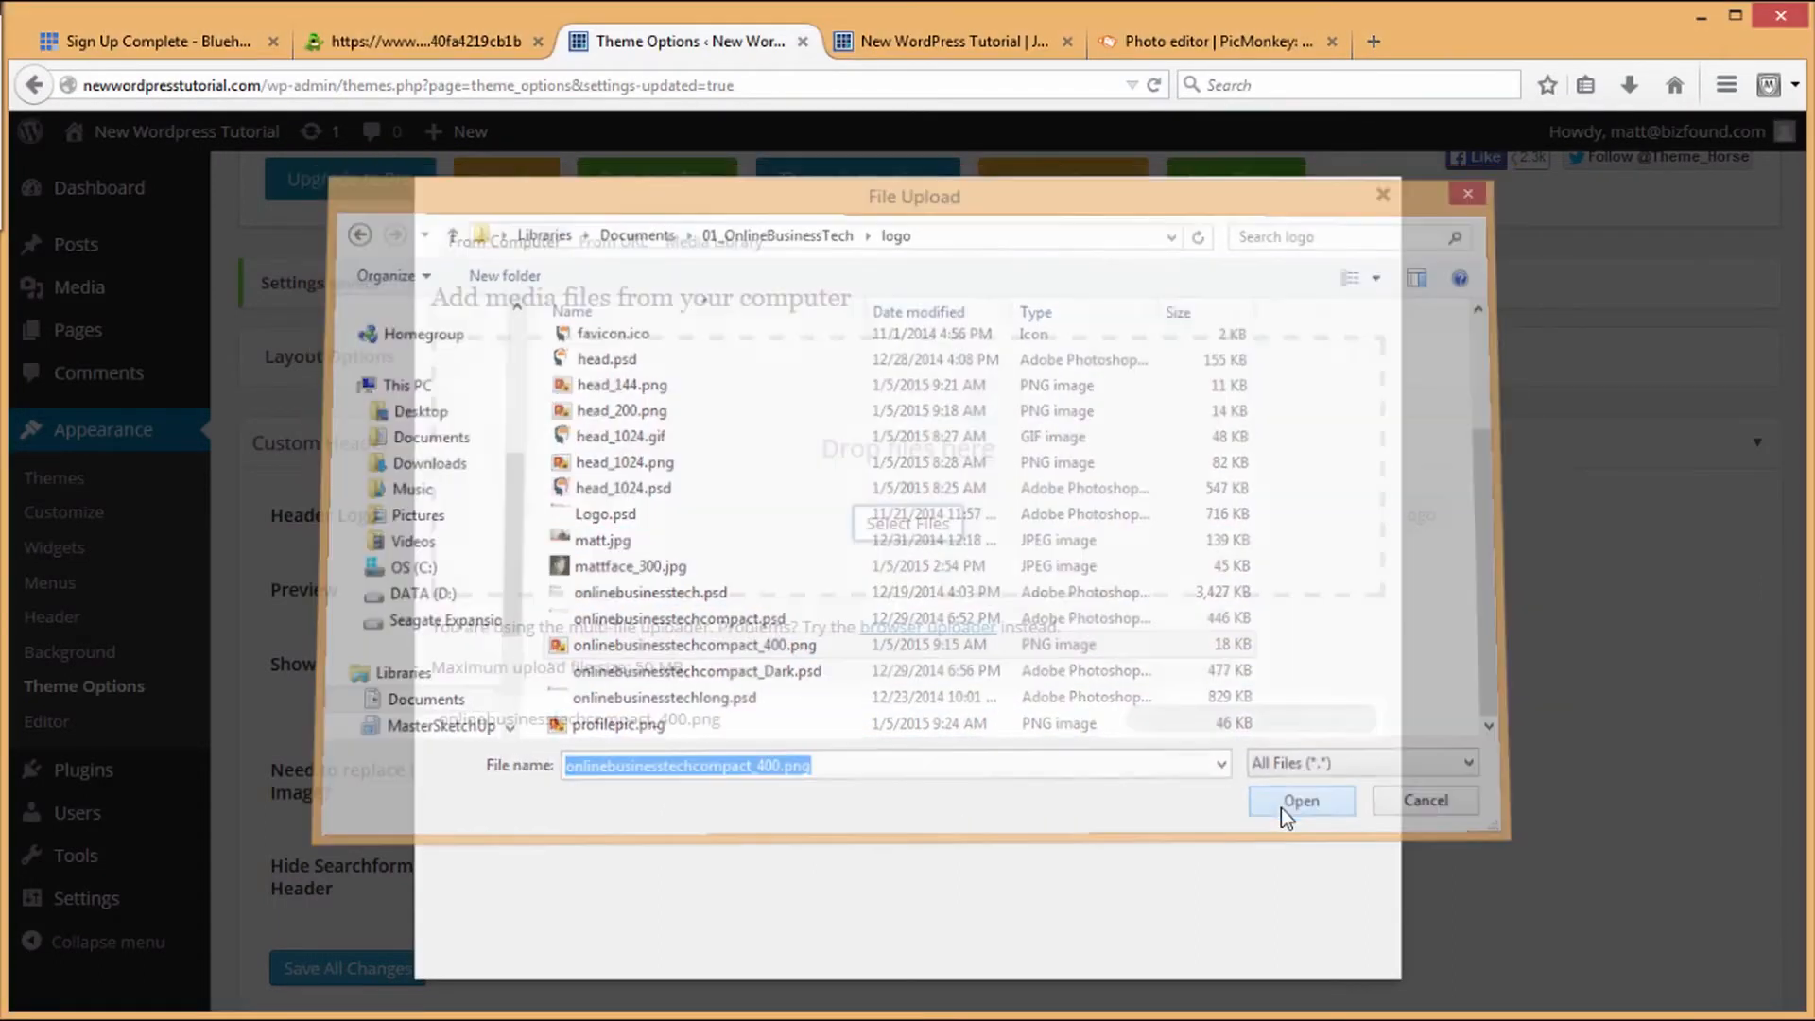
pyautogui.scroll(-6, 761, 766)
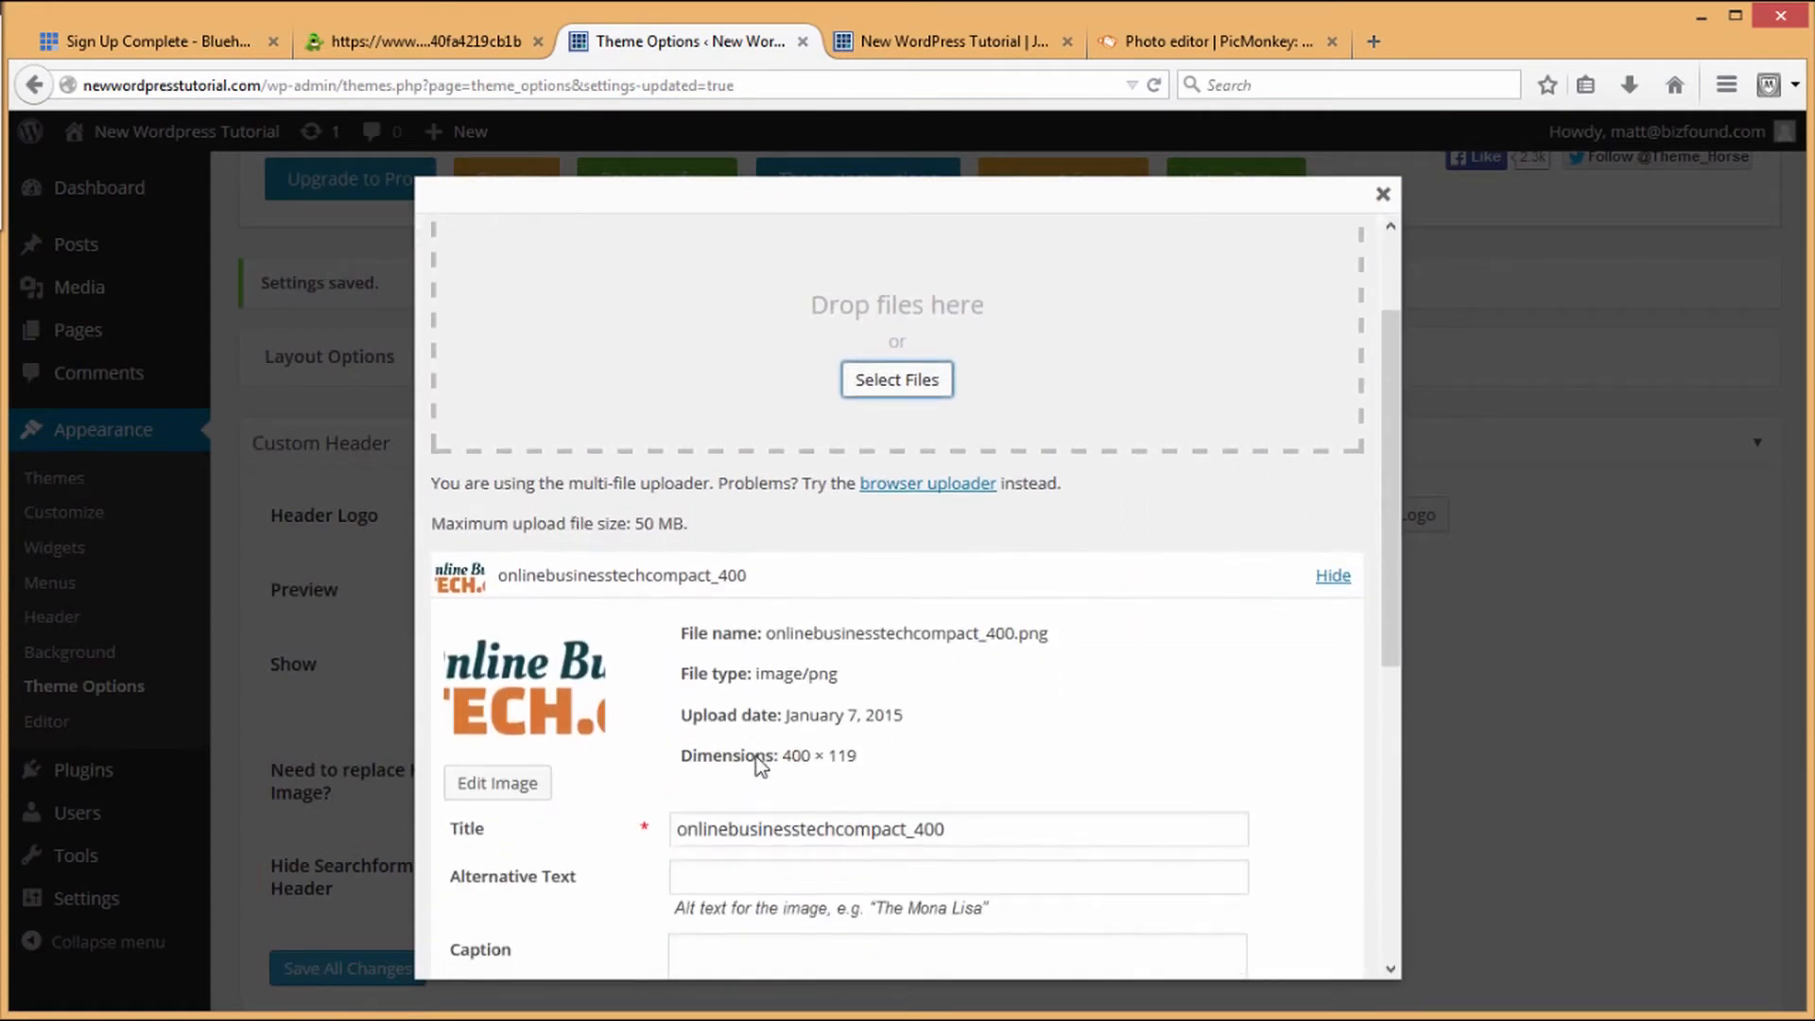
# Step: Insert the uploaded logo as the theme's header logo, set it to show Header Logo Only, and save all changes
pyautogui.scroll(-2, 896, 759)
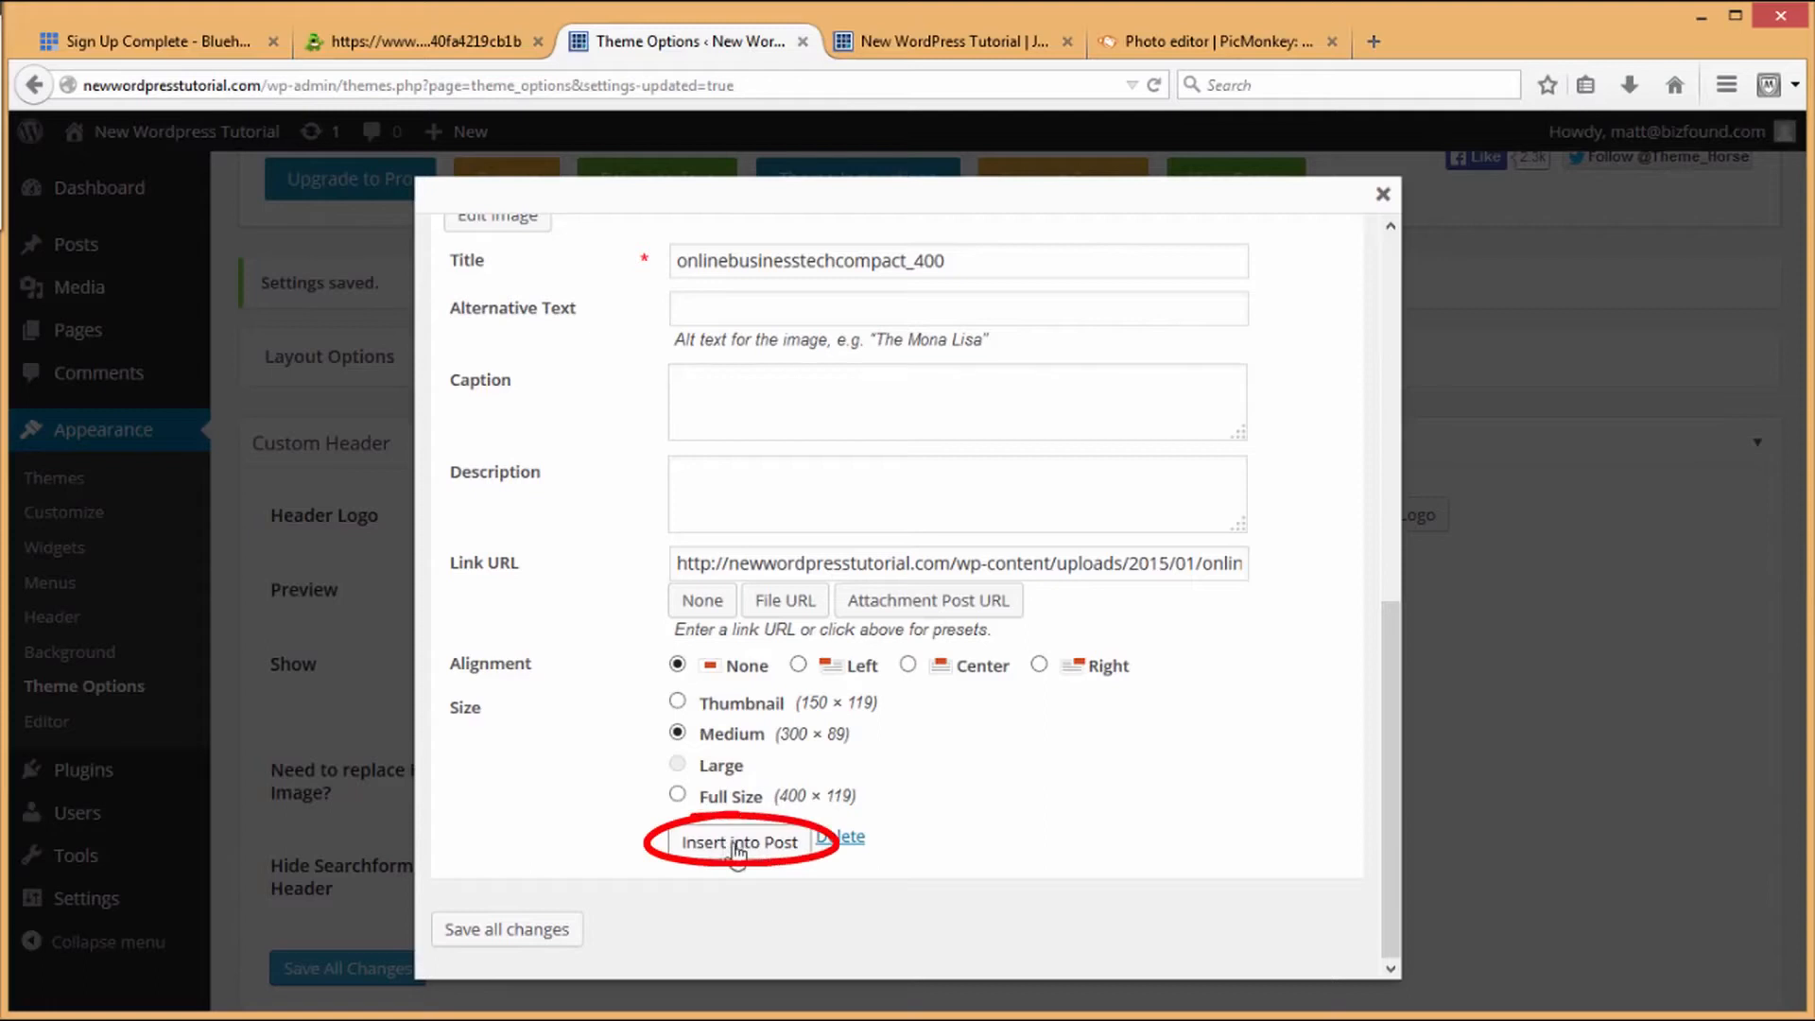
pyautogui.click(738, 843)
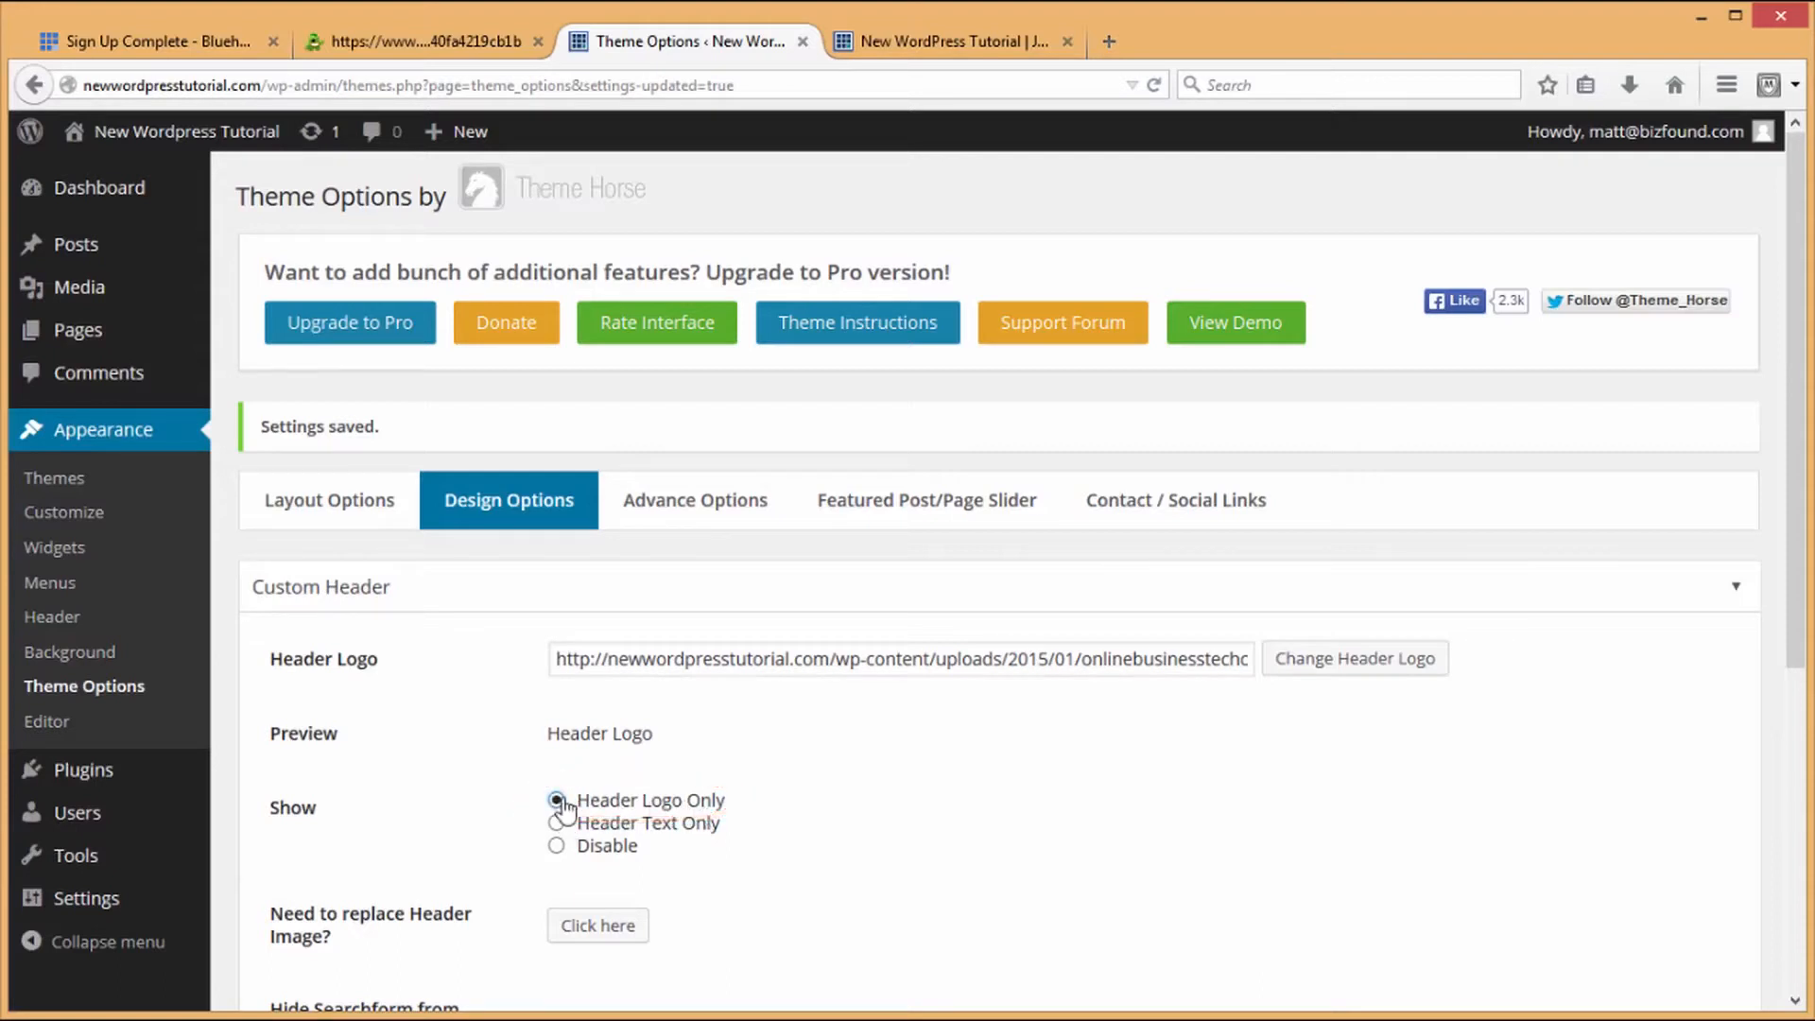
pyautogui.scroll(-3, 872, 885)
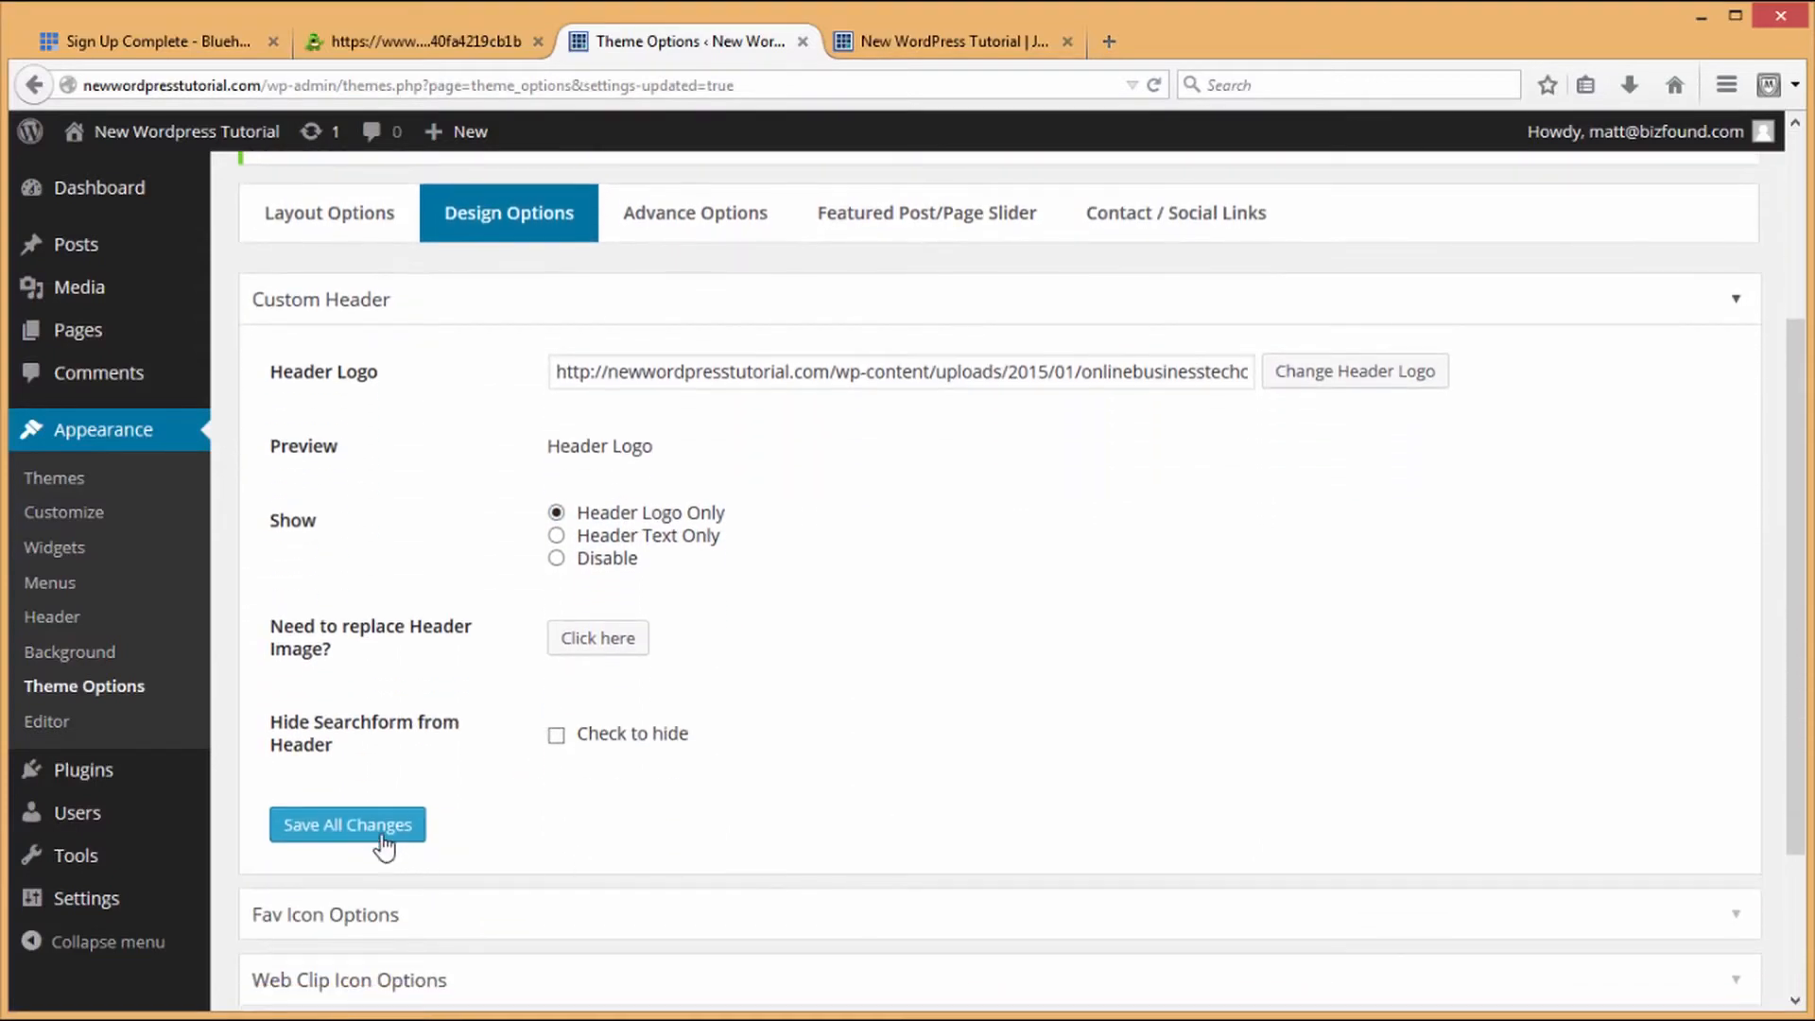
pyautogui.click(378, 828)
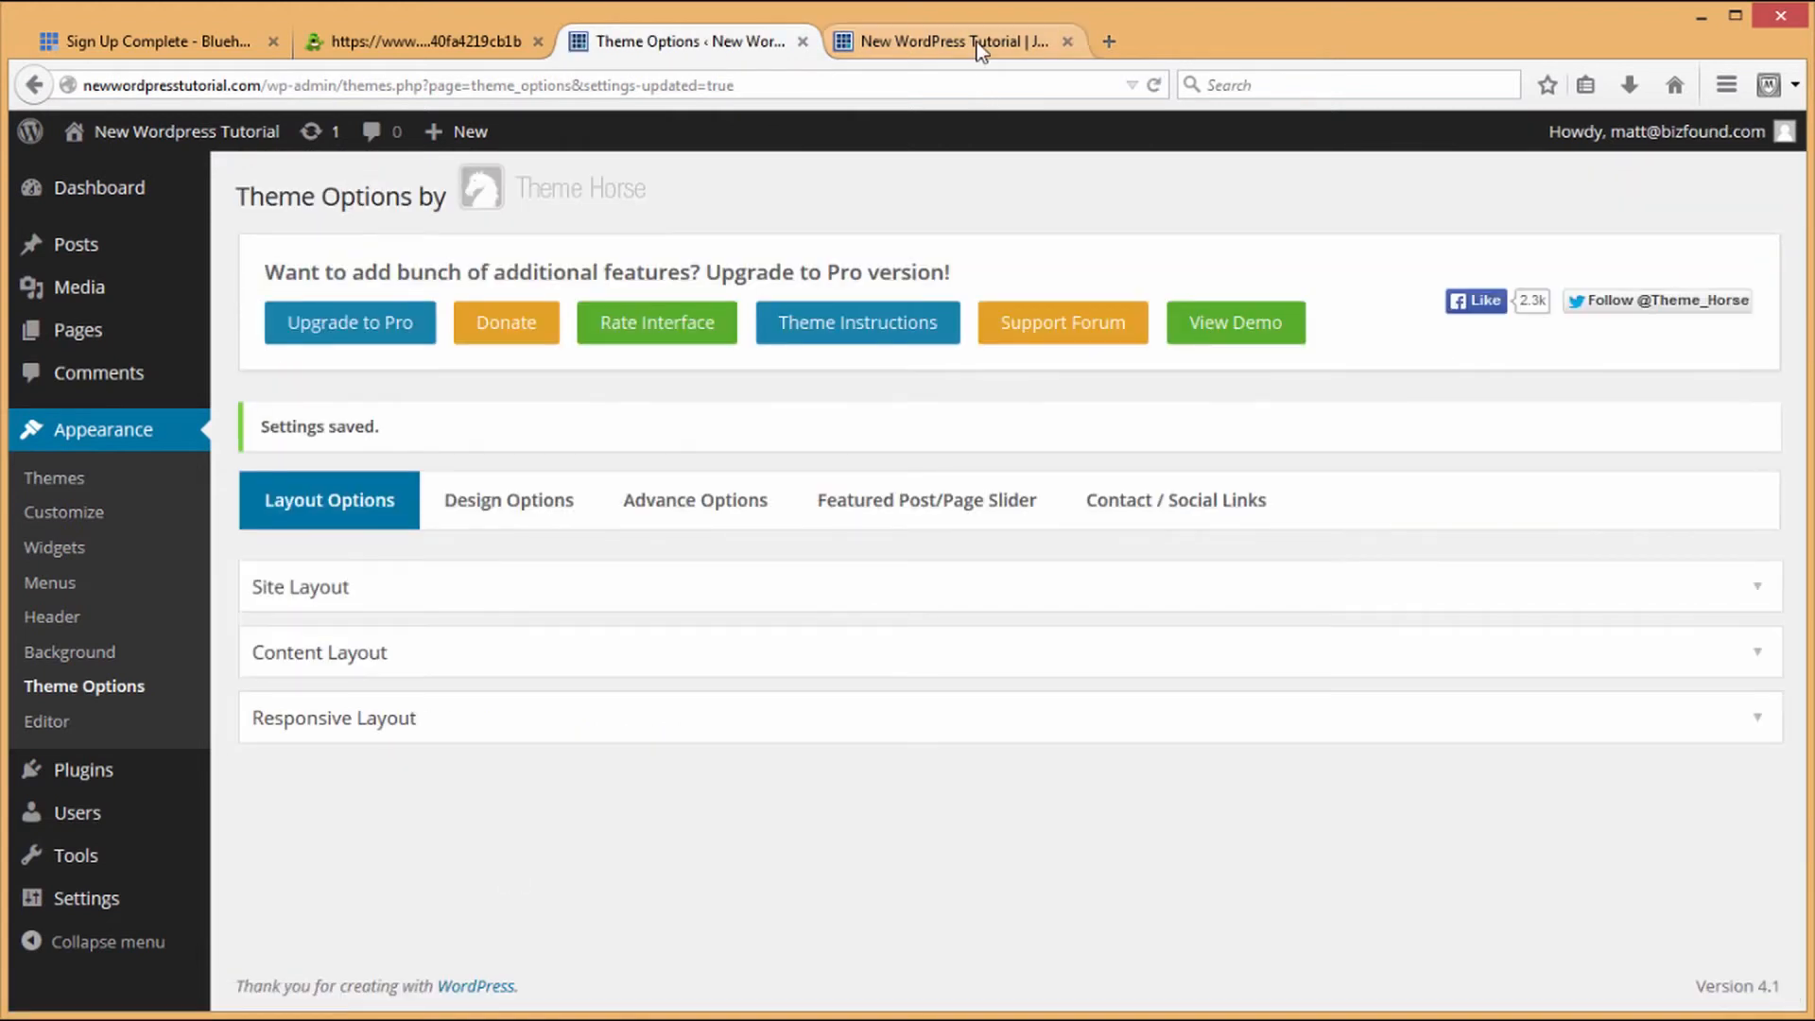
# Step: Check the header logo on the live site's home page, and return to the theme options
pyautogui.click(974, 42)
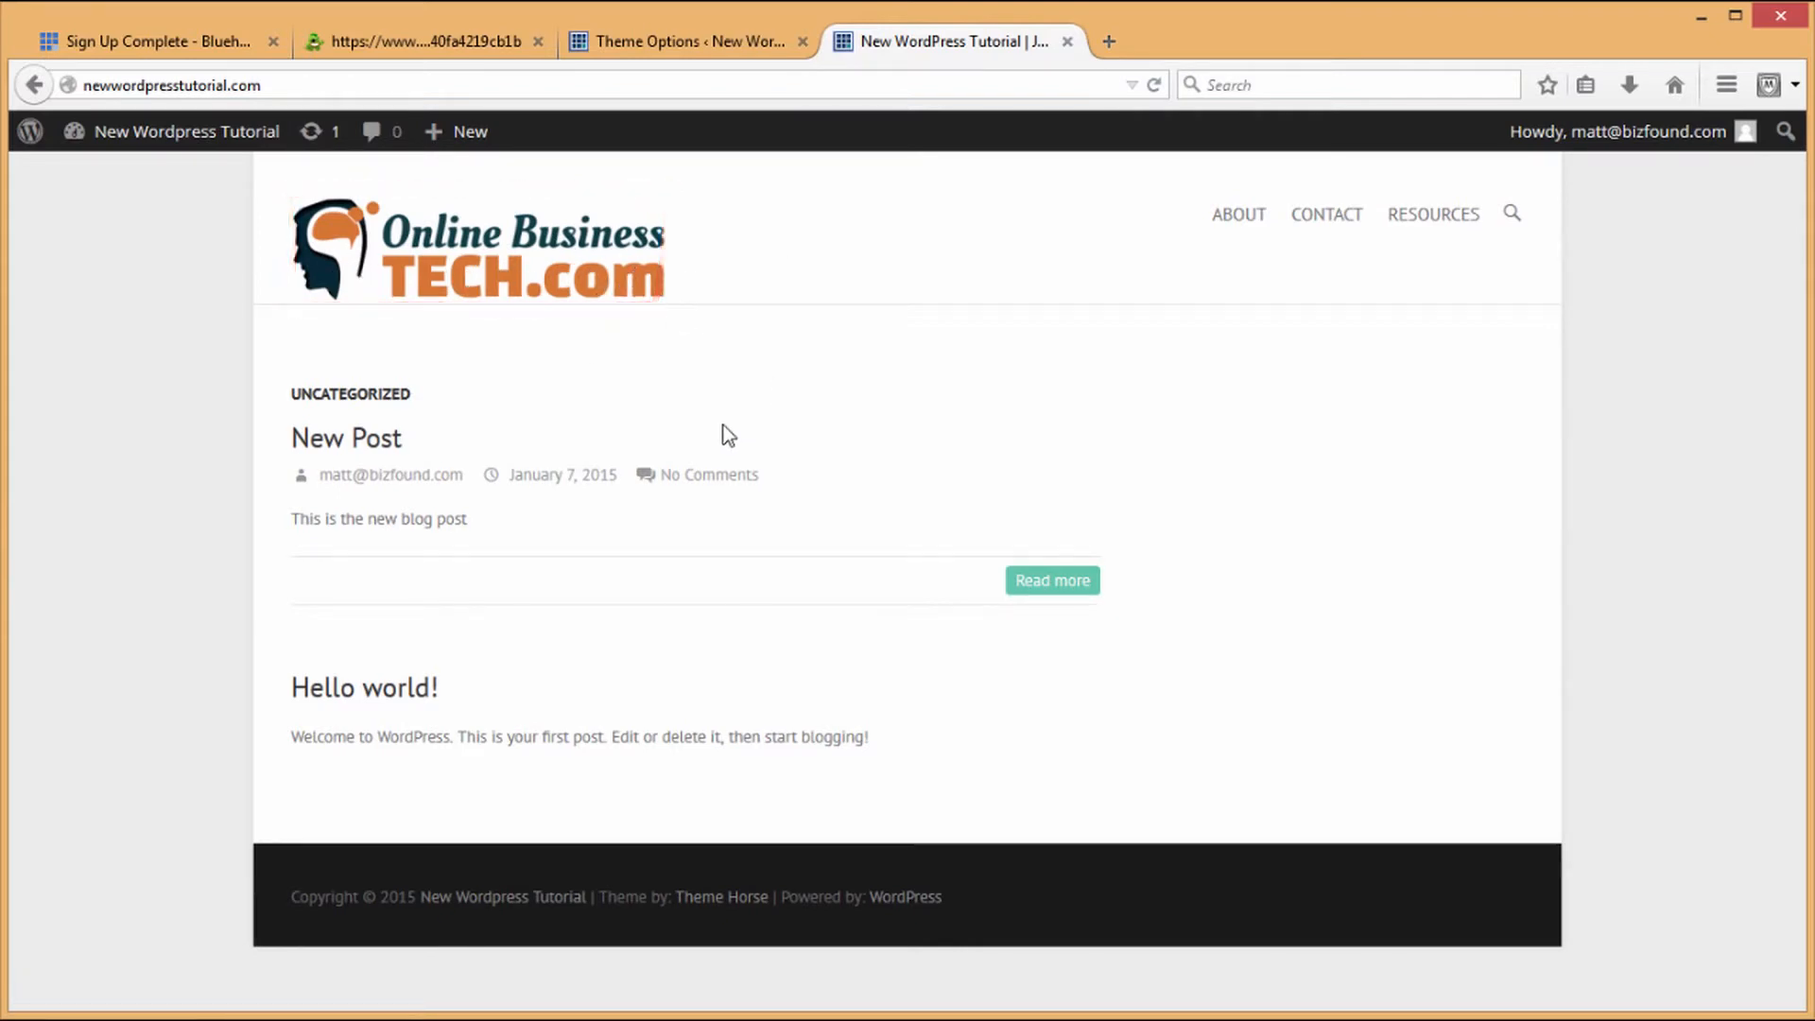
pyautogui.click(715, 47)
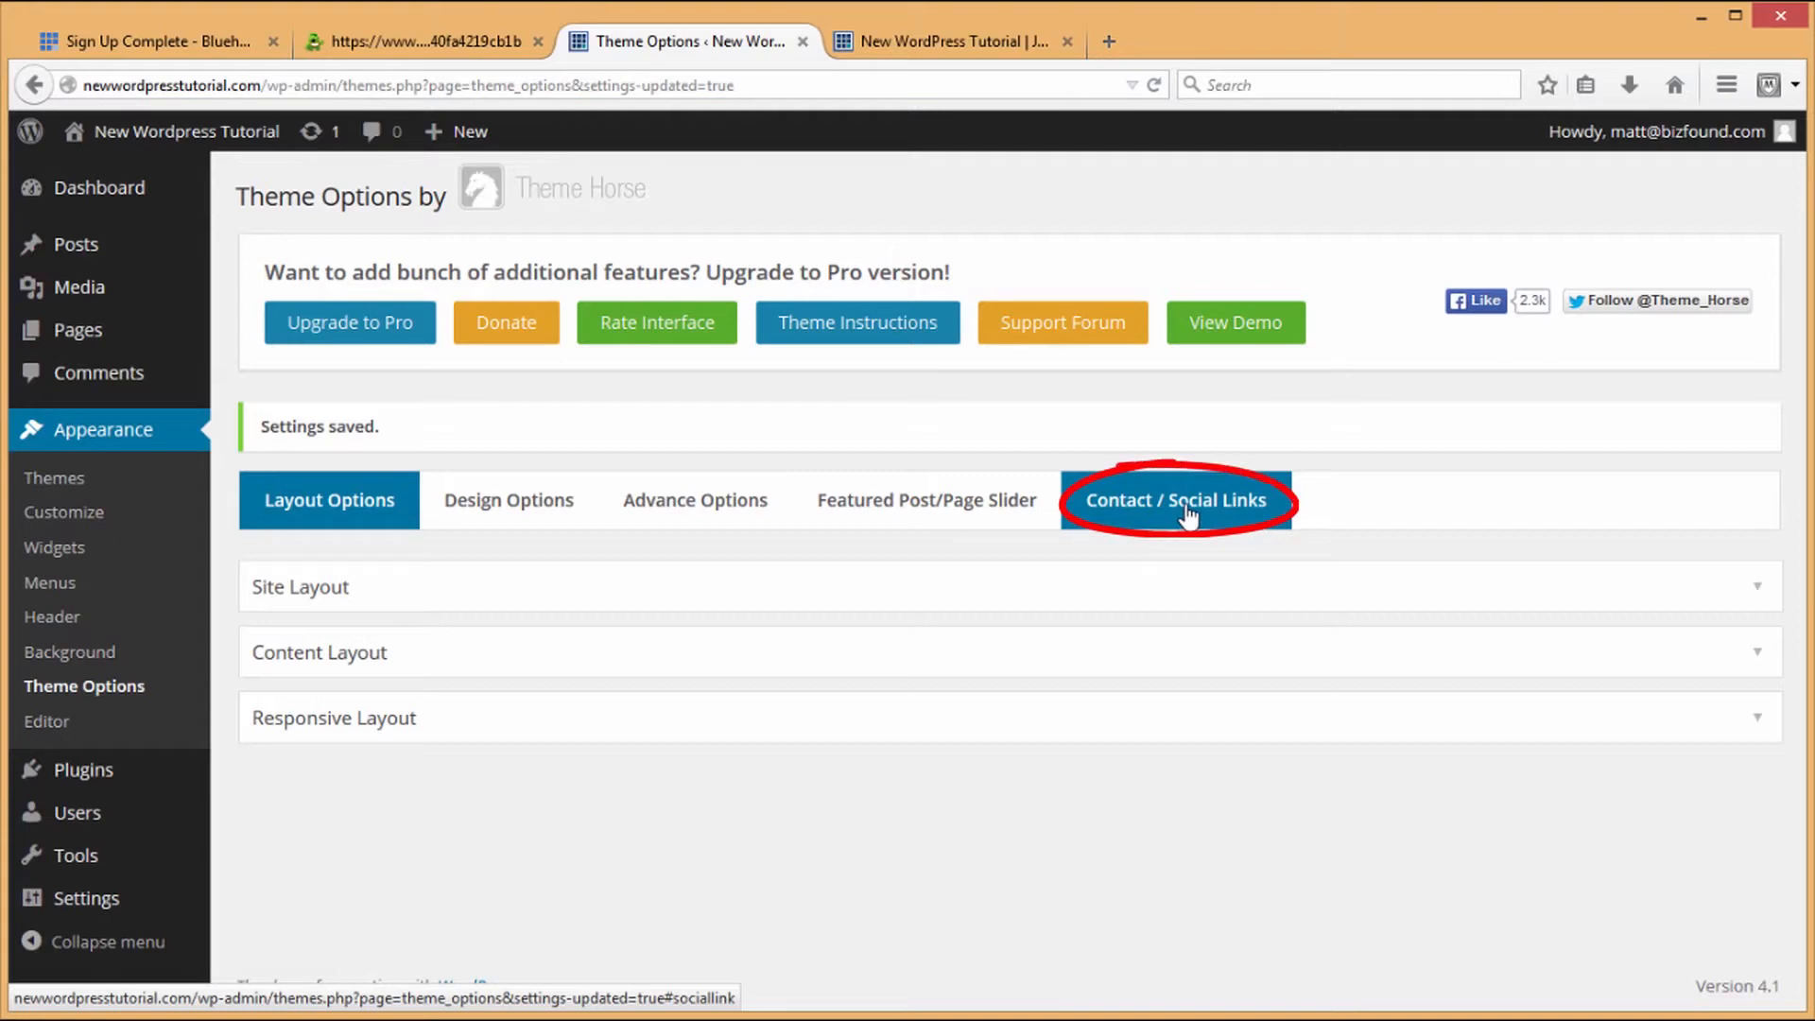
pyautogui.click(1188, 515)
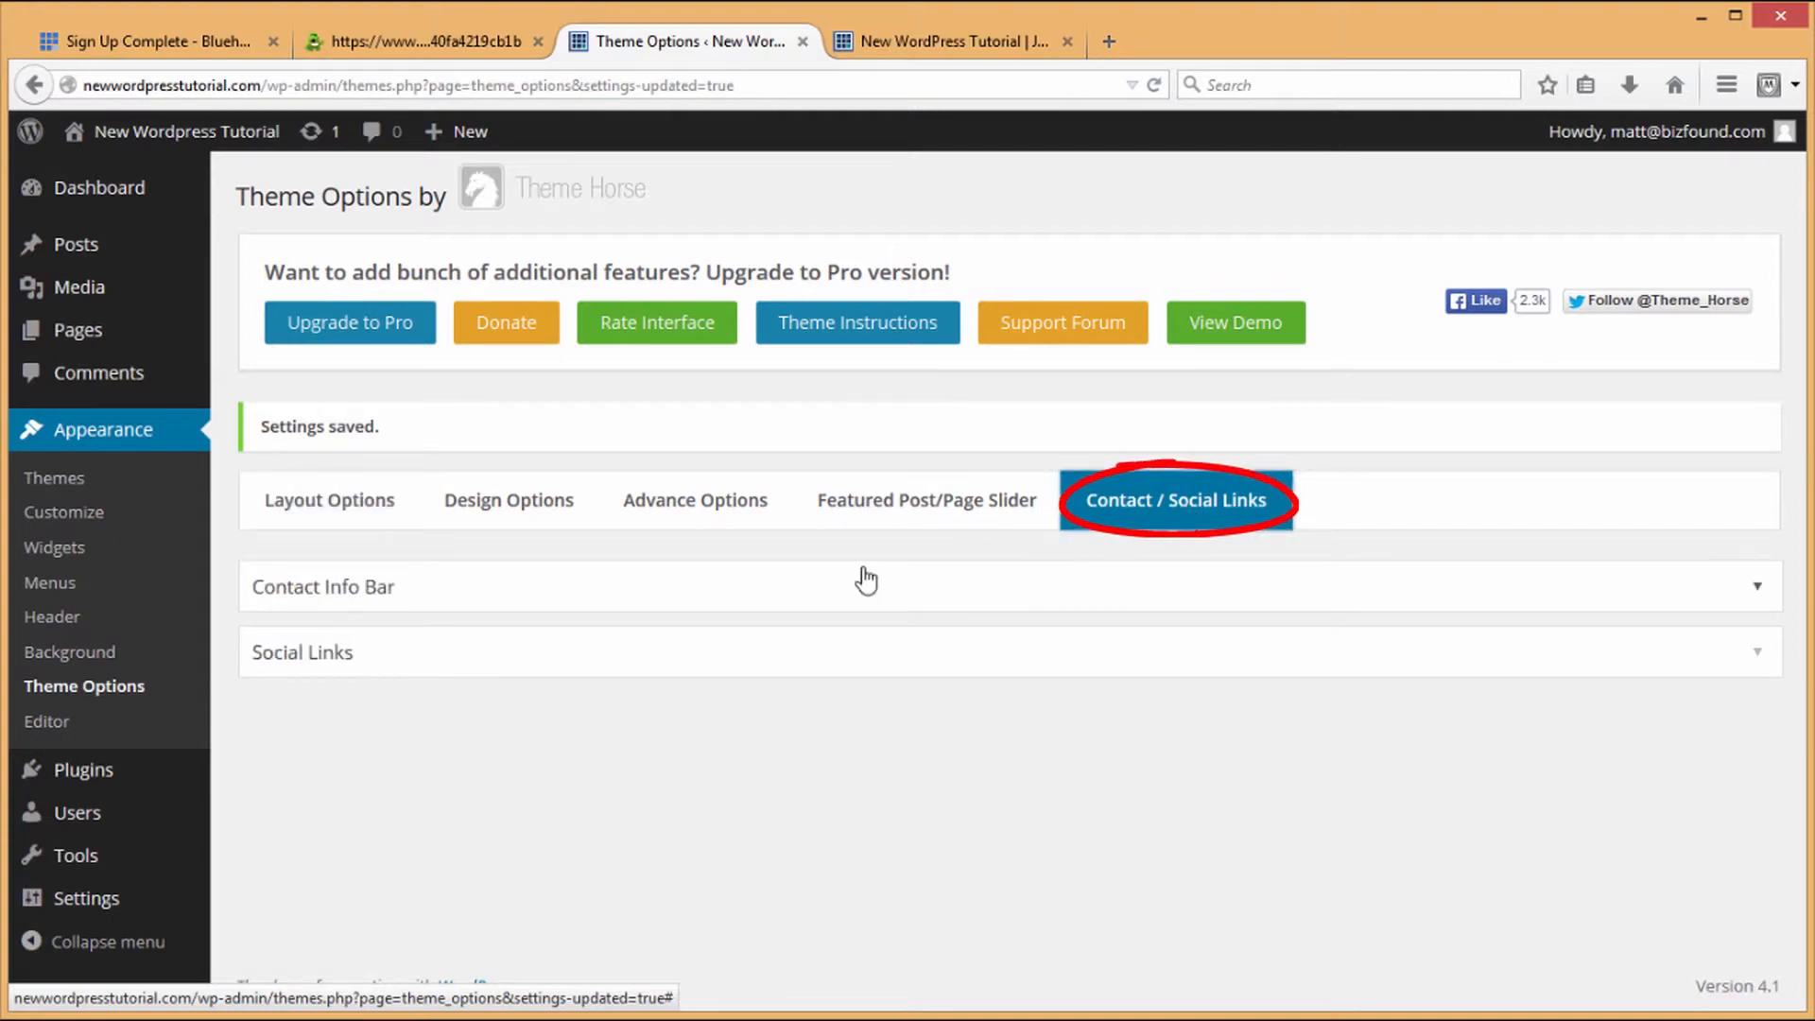
pyautogui.click(746, 660)
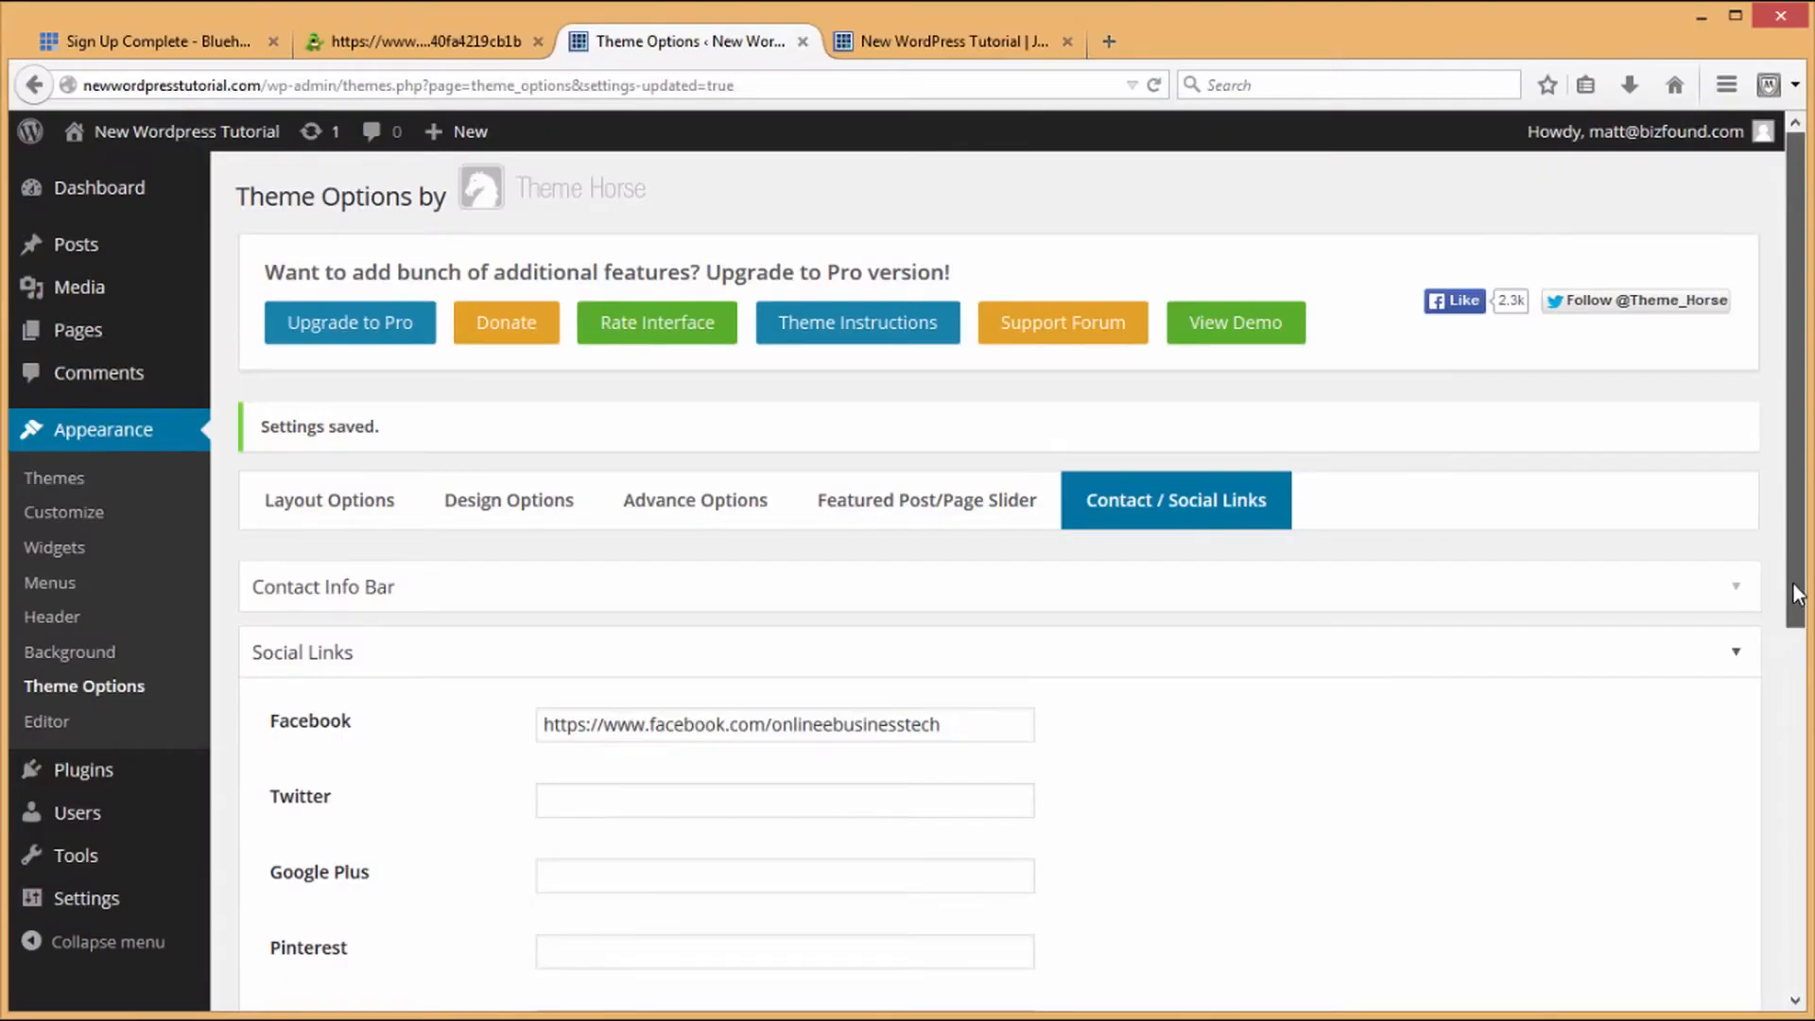
pyautogui.moveTo(1800, 598); pyautogui.dragTo(1794, 764)
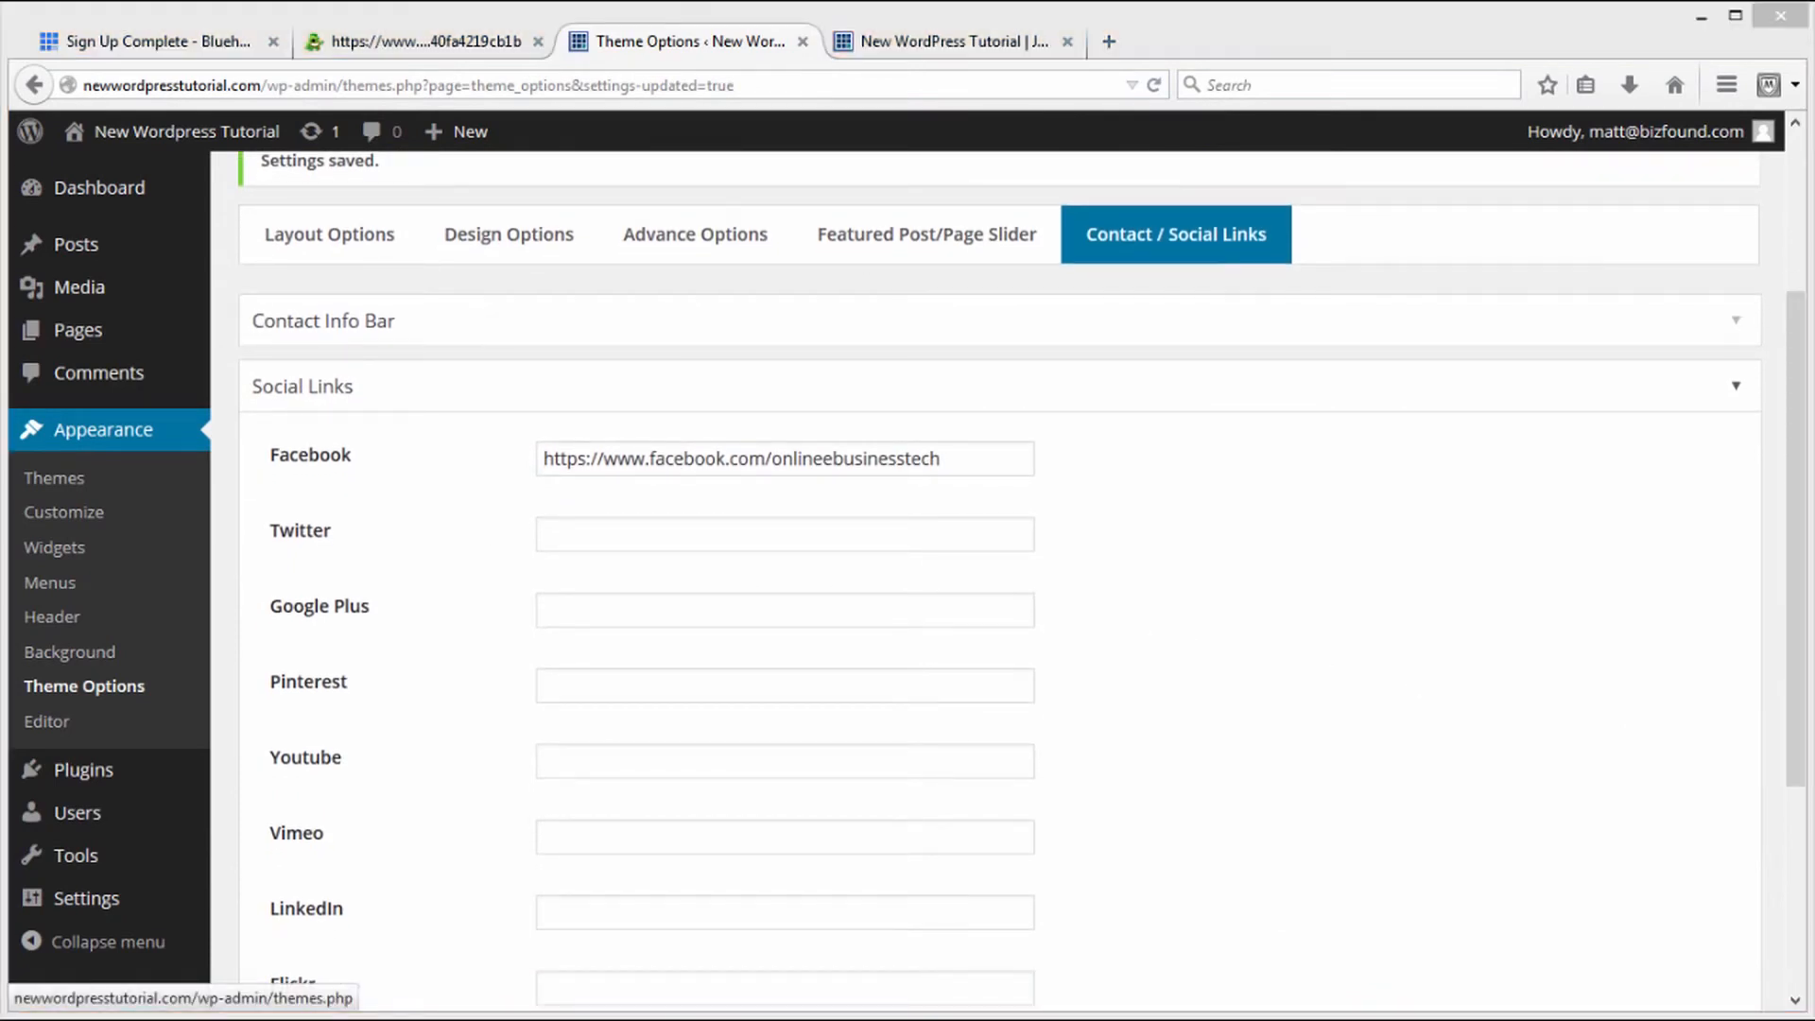
pyautogui.click(681, 519)
pyautogui.write('https://twitter.com/MattOBTech')
pyautogui.rightClick(650, 769)
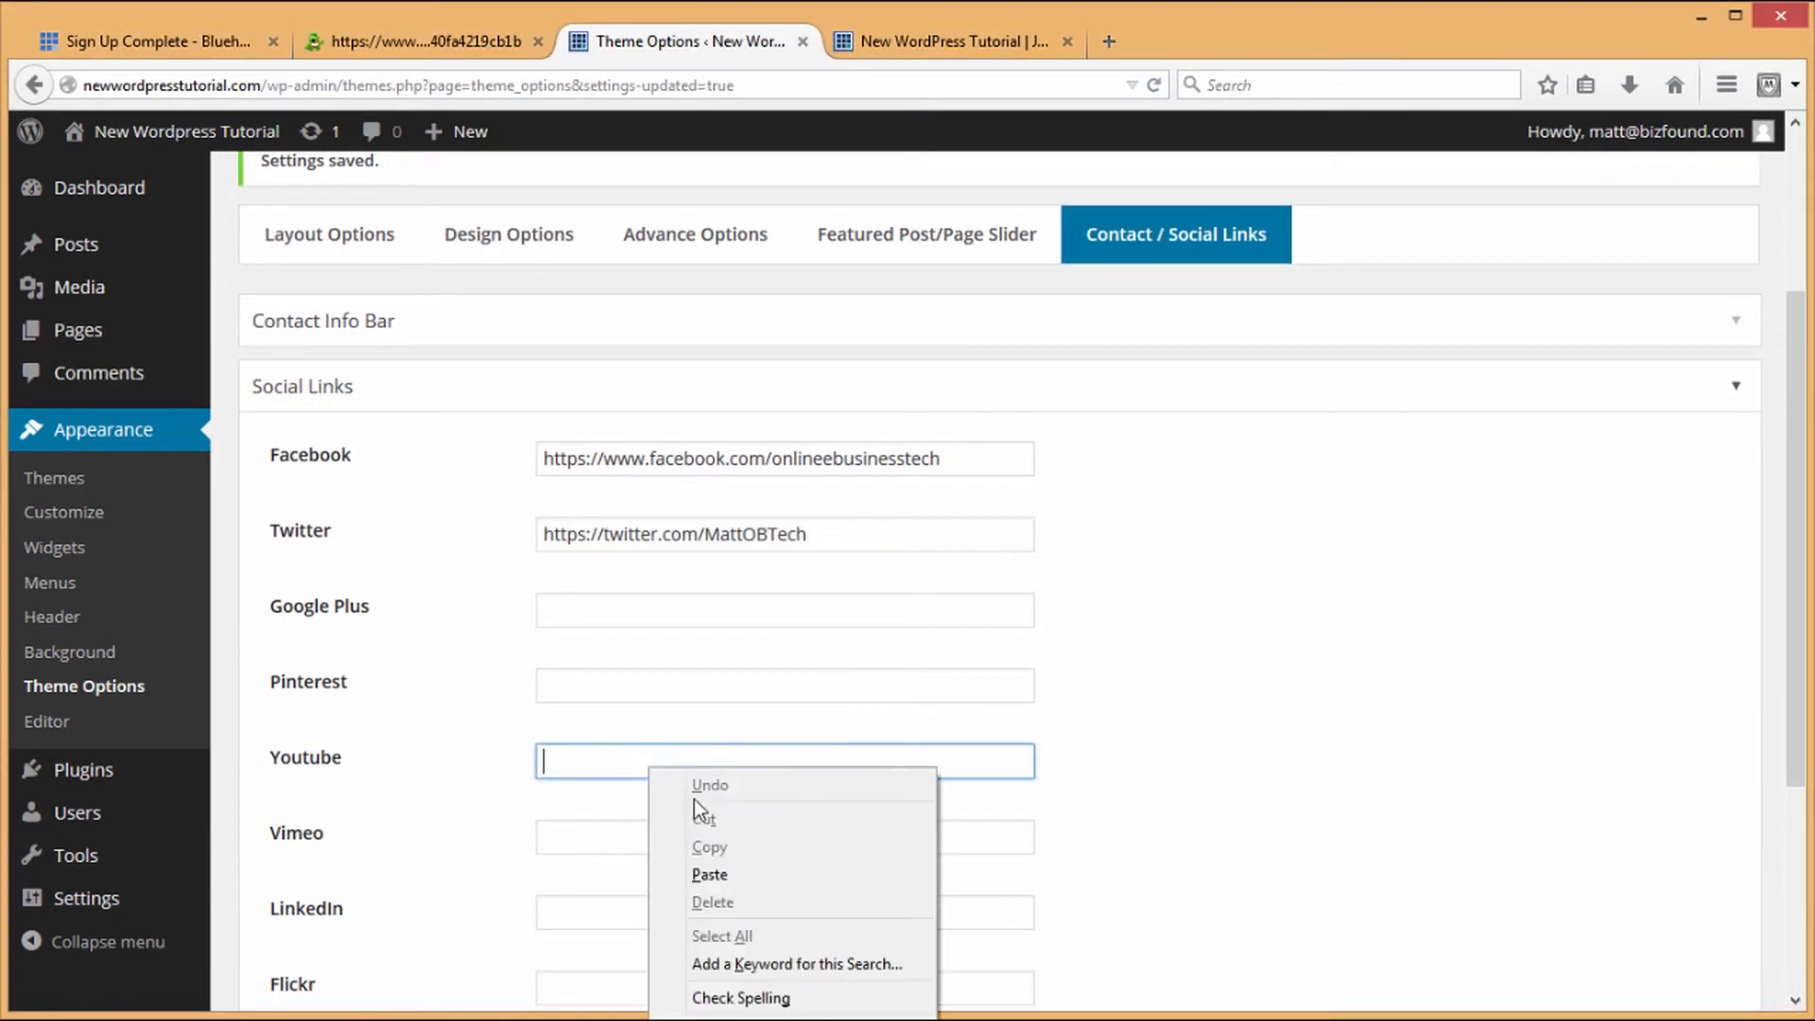
pyautogui.click(733, 881)
pyautogui.scroll(-5, 1227, 609)
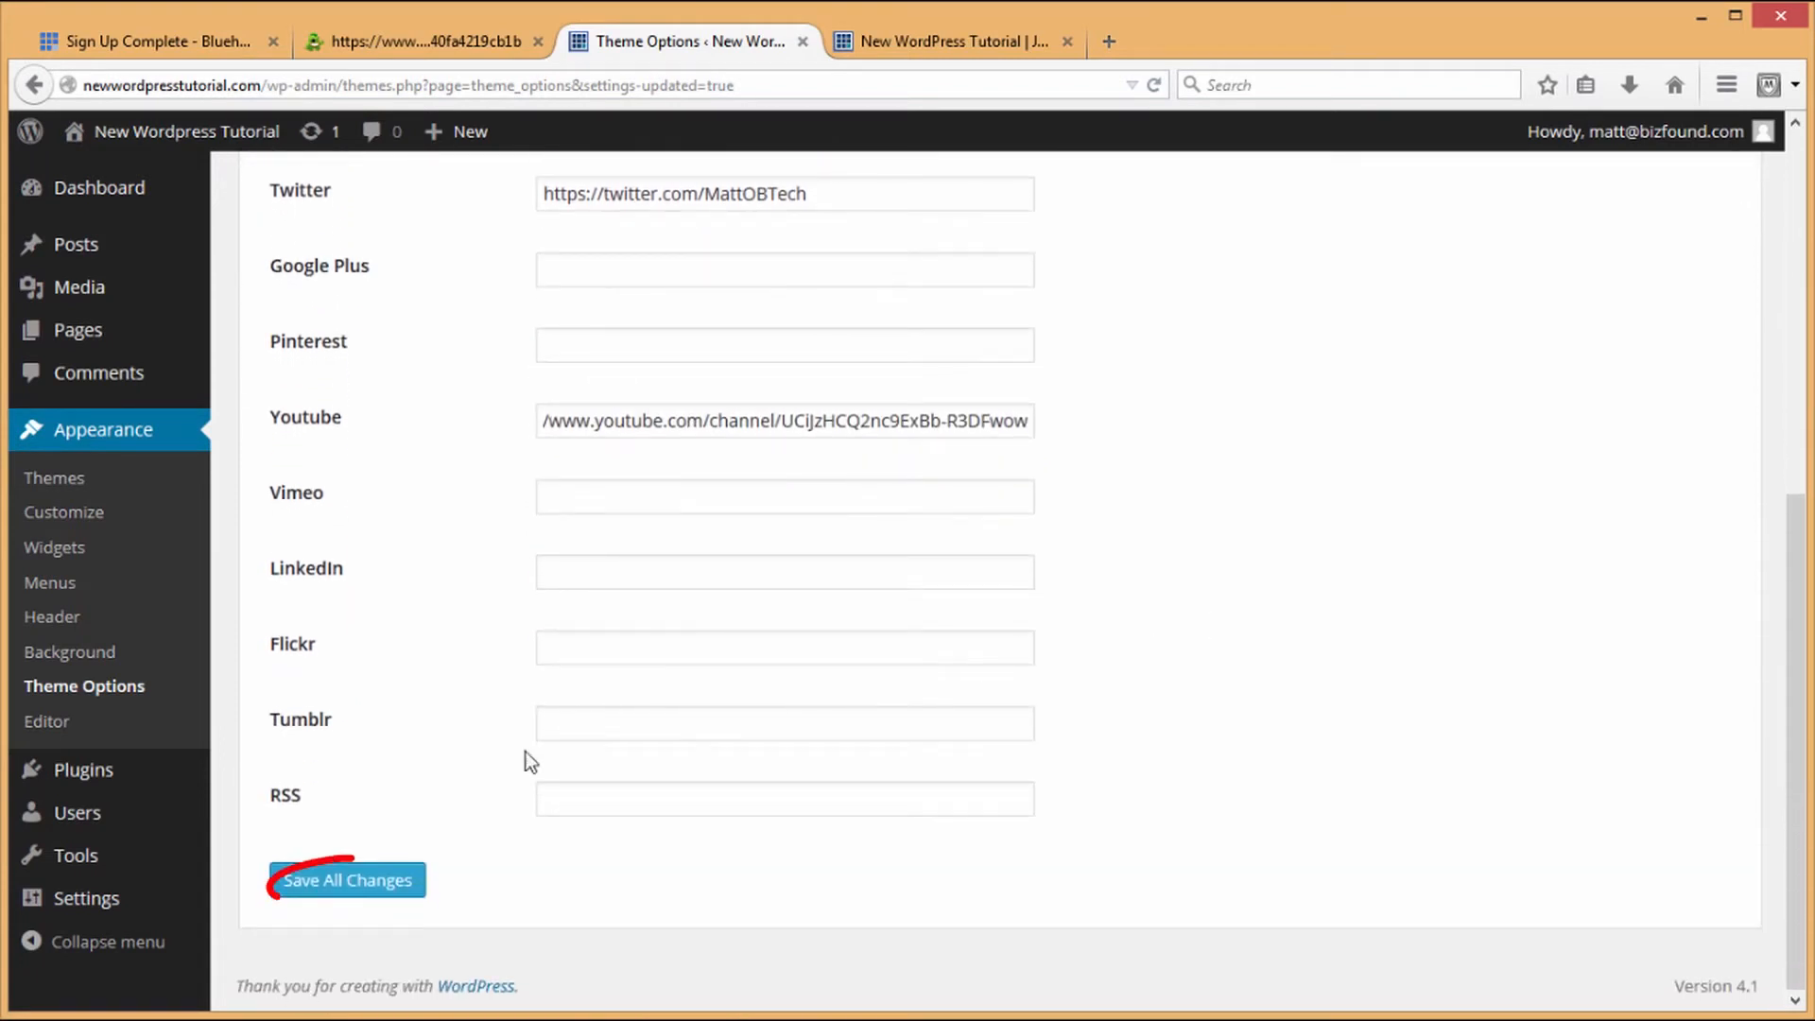
pyautogui.click(340, 890)
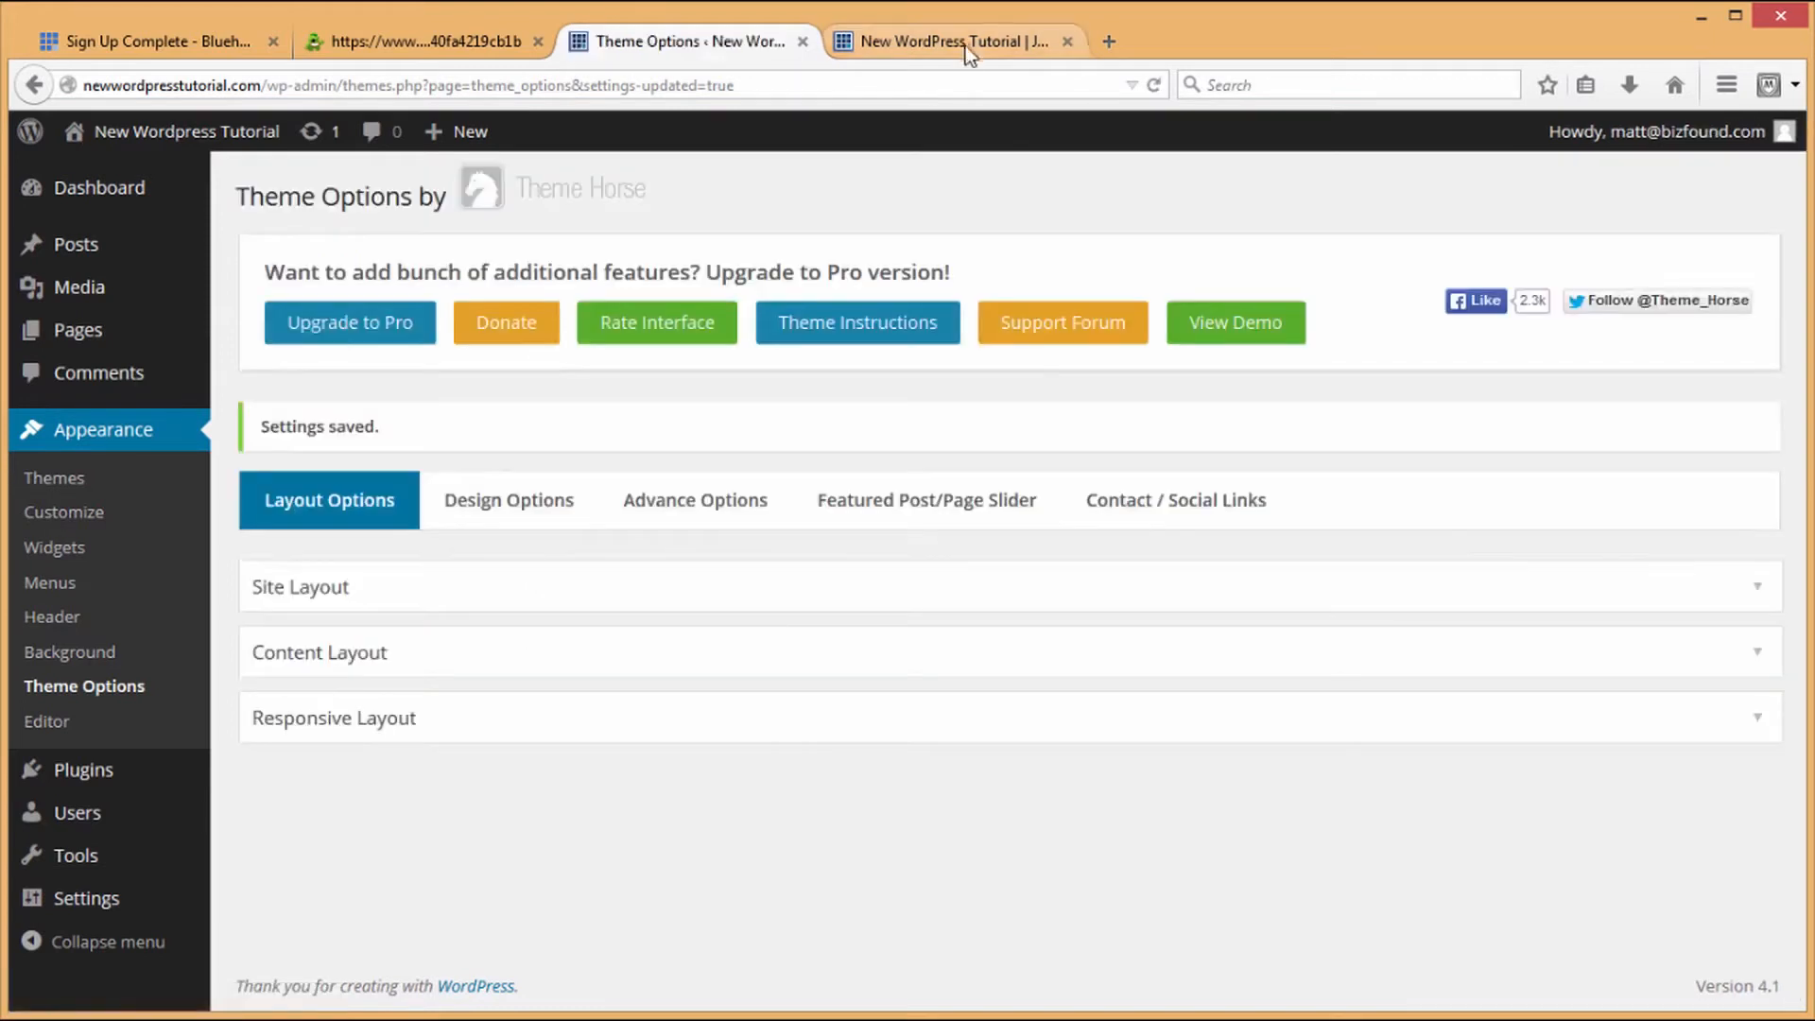
# Step: Reload the live site's home page to check the social icons, and open the Facebook link
pyautogui.click(955, 42)
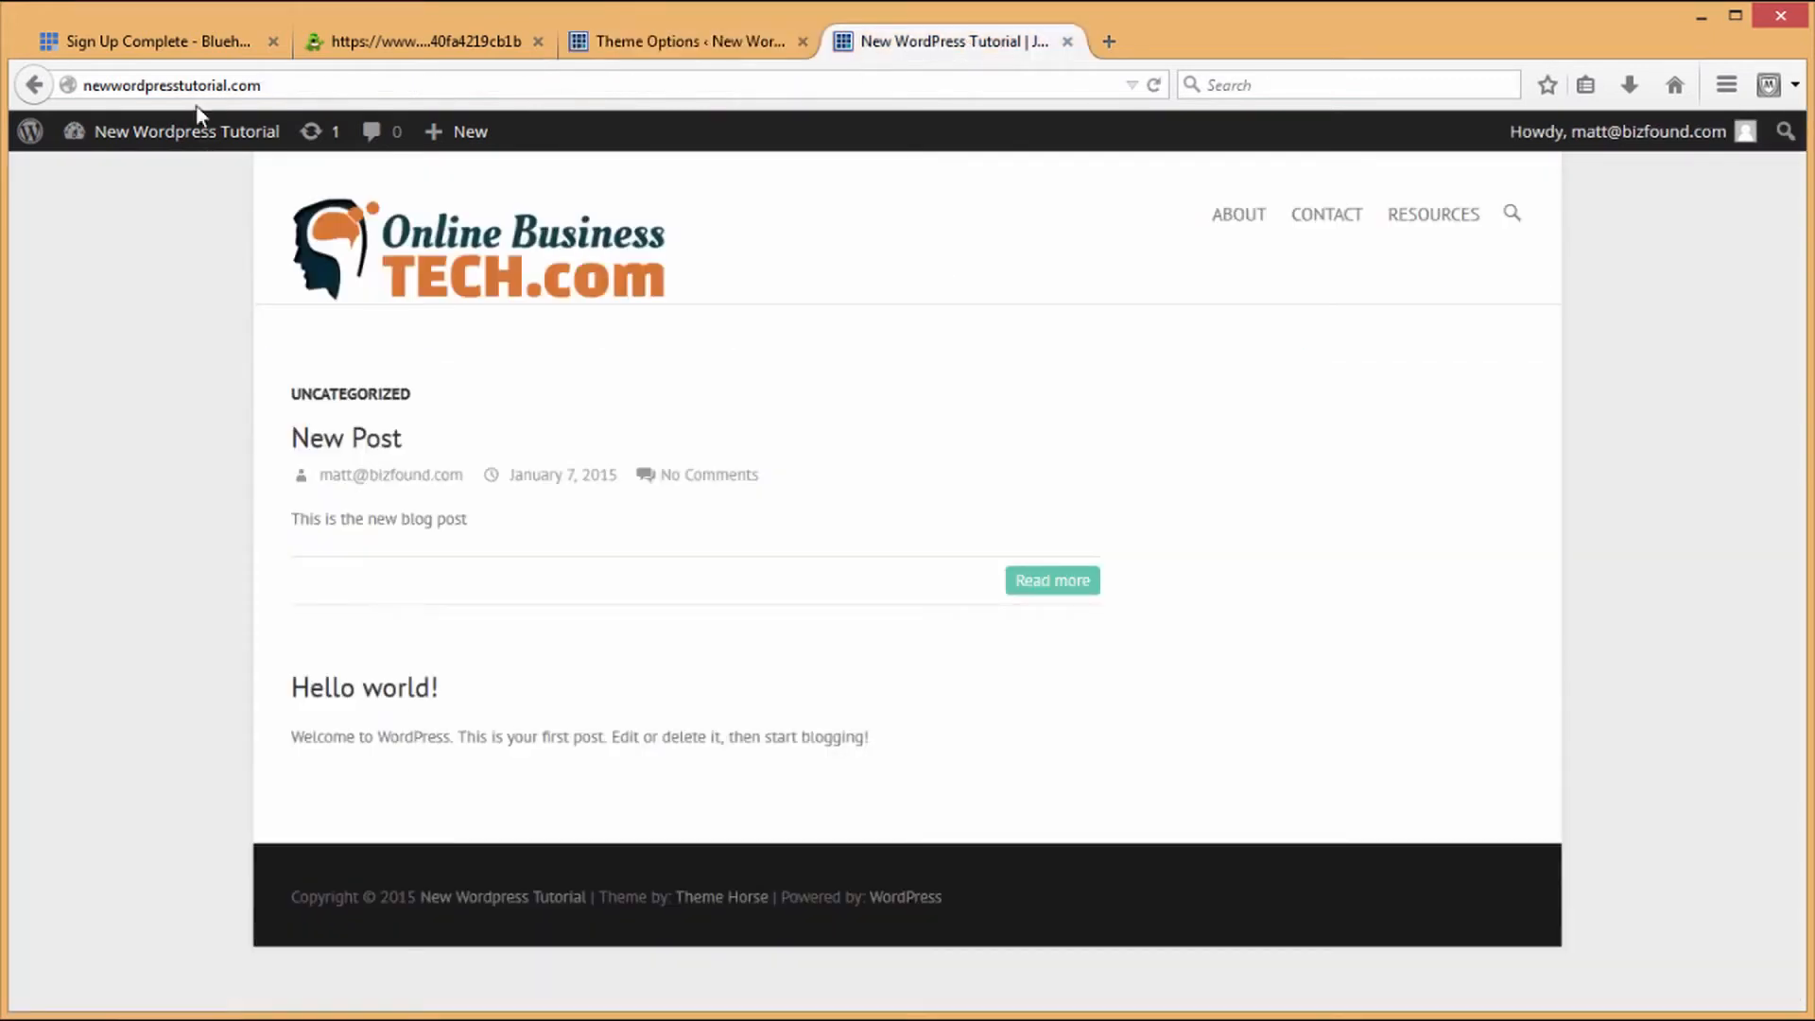
pyautogui.click(1155, 84)
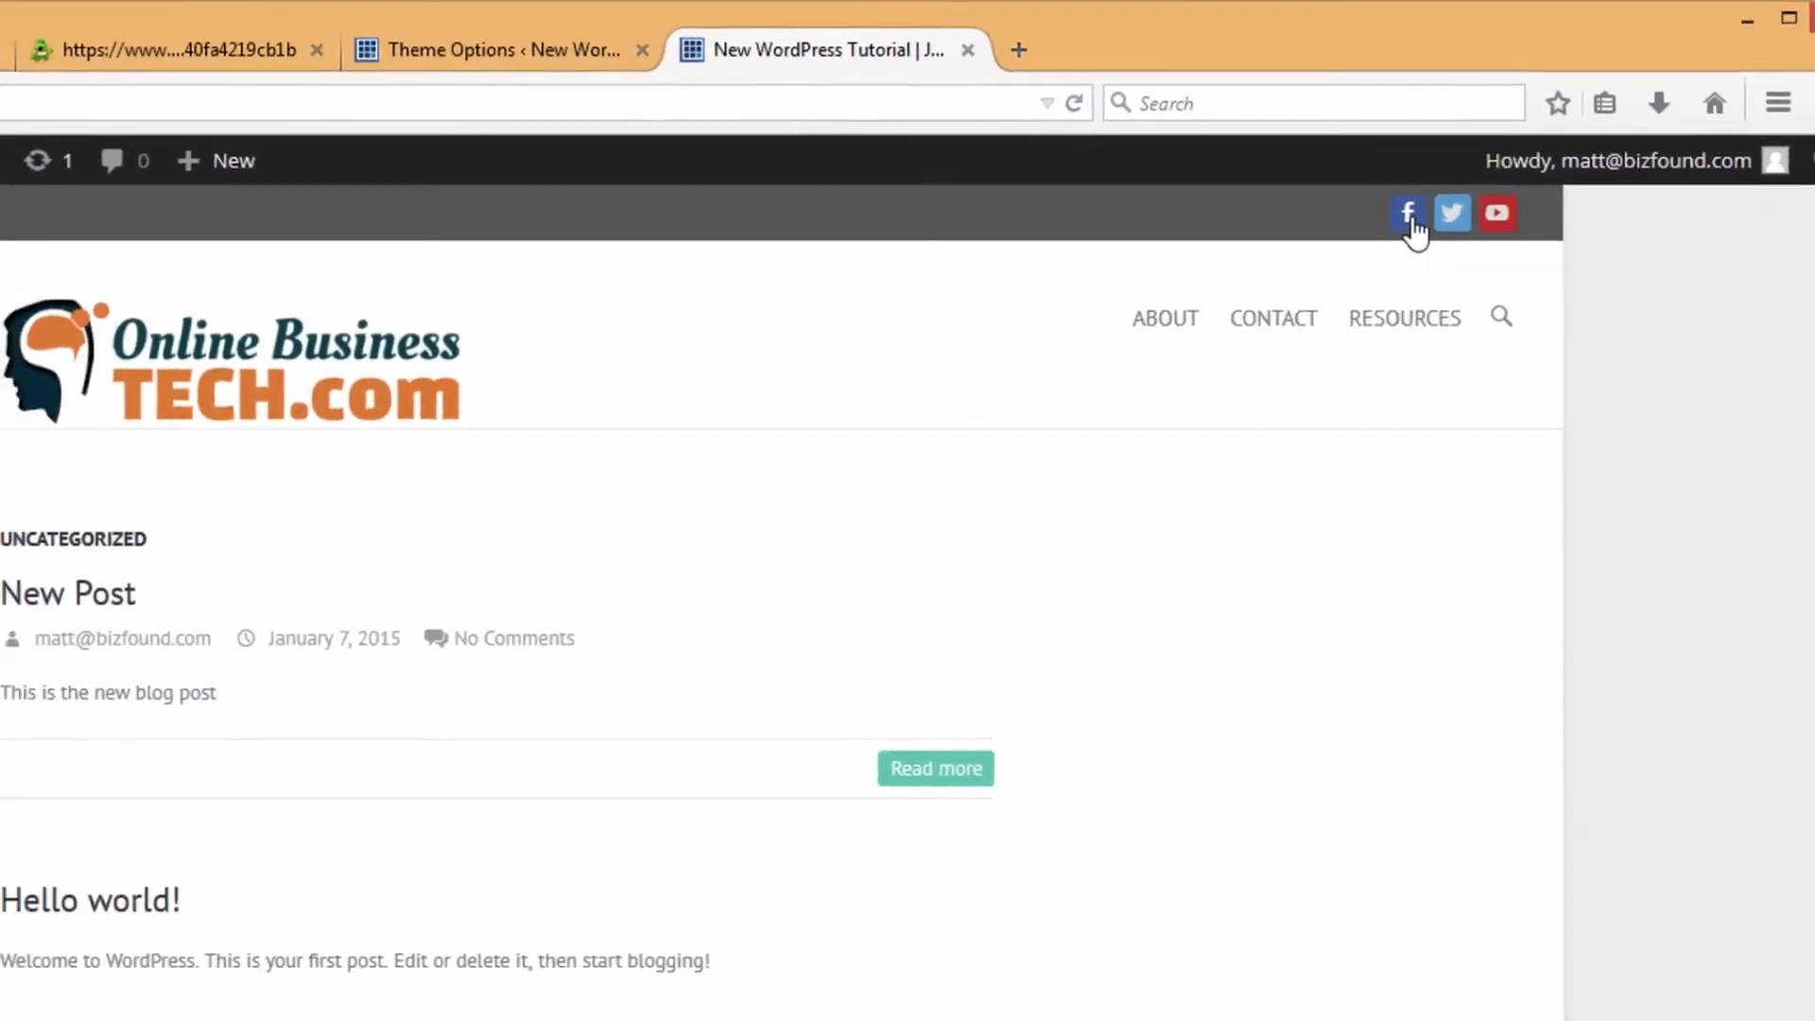
pyautogui.click(1409, 227)
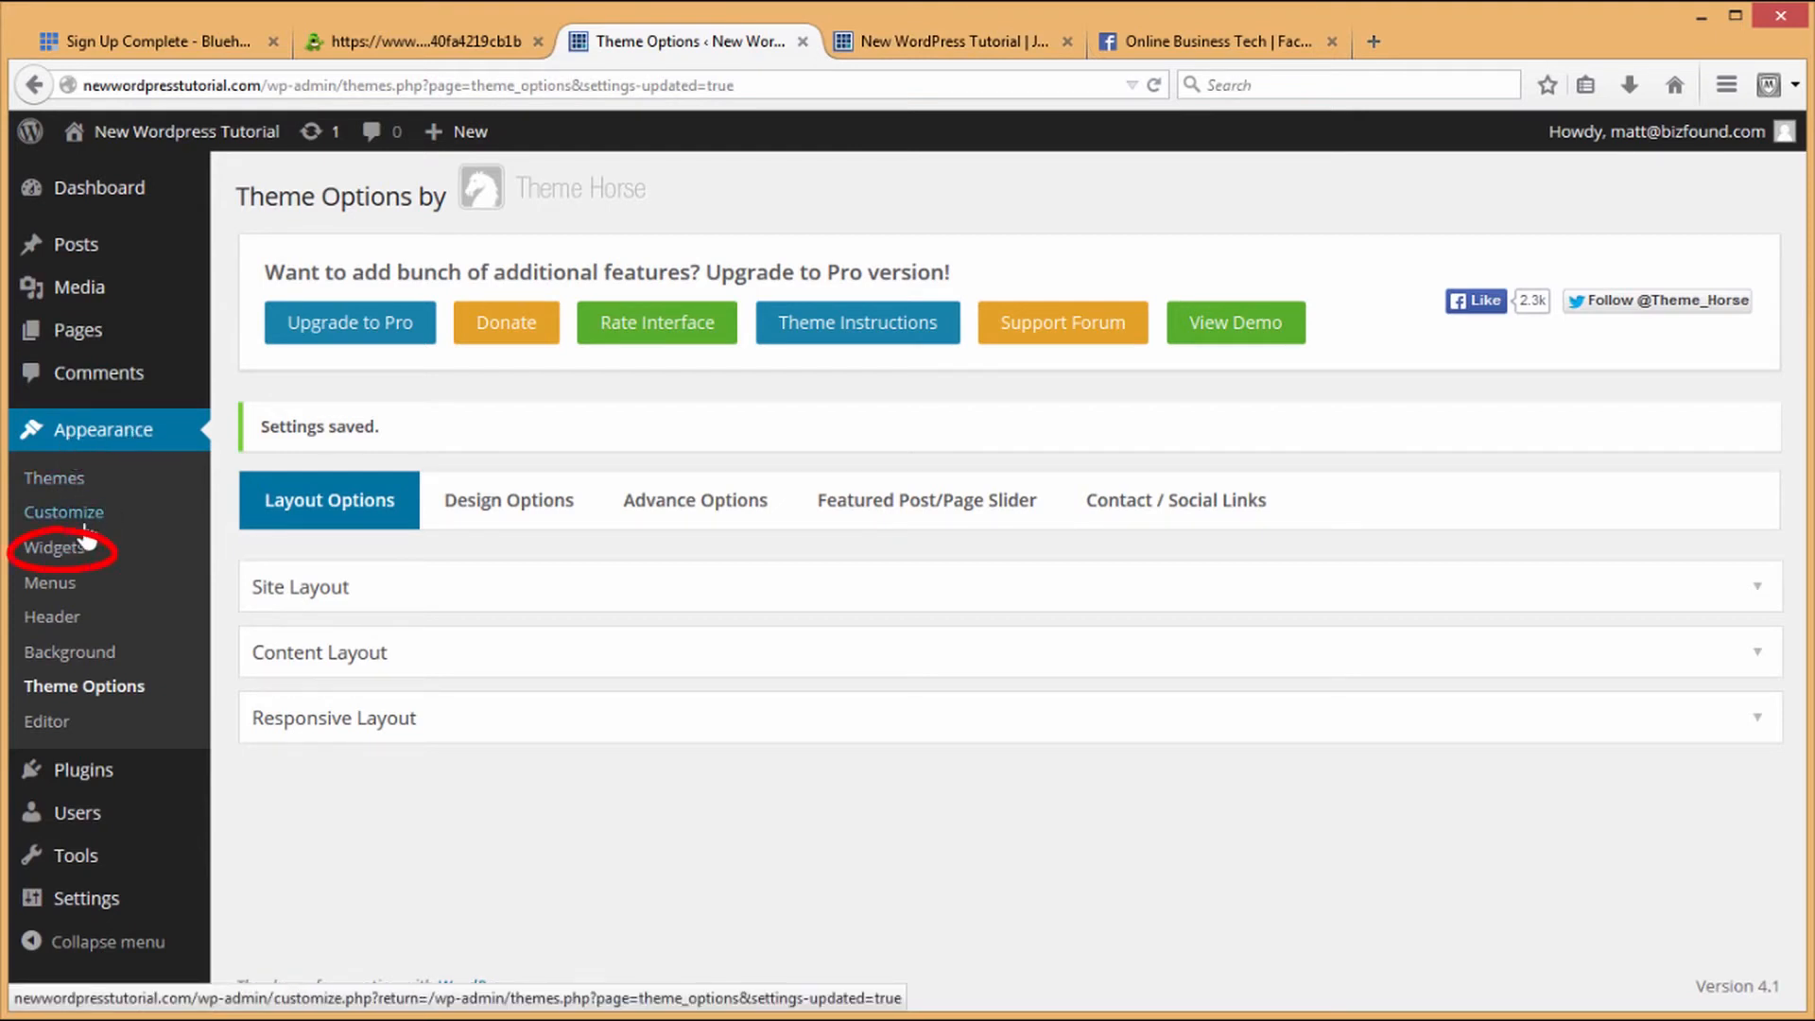
# Step: Review the available widgets and widget areas on the Widgets page, and compare them with the live home page
pyautogui.click(57, 551)
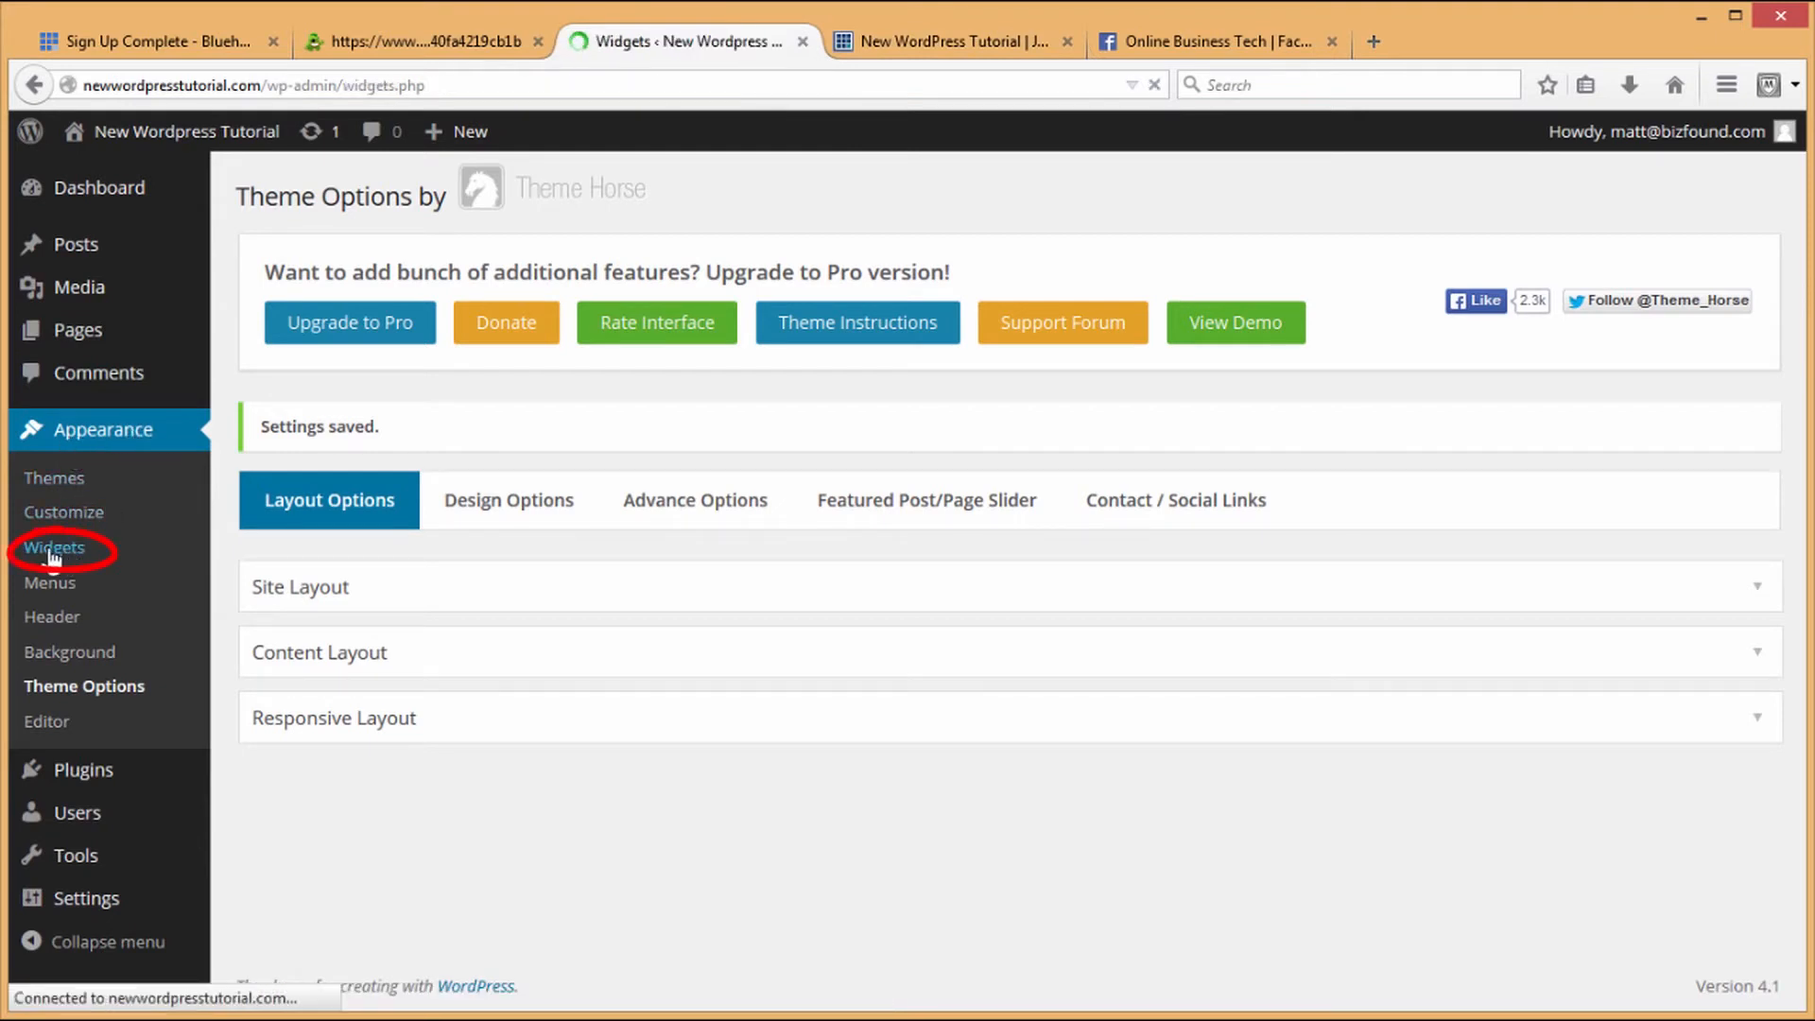
pyautogui.scroll(-3, 736, 450)
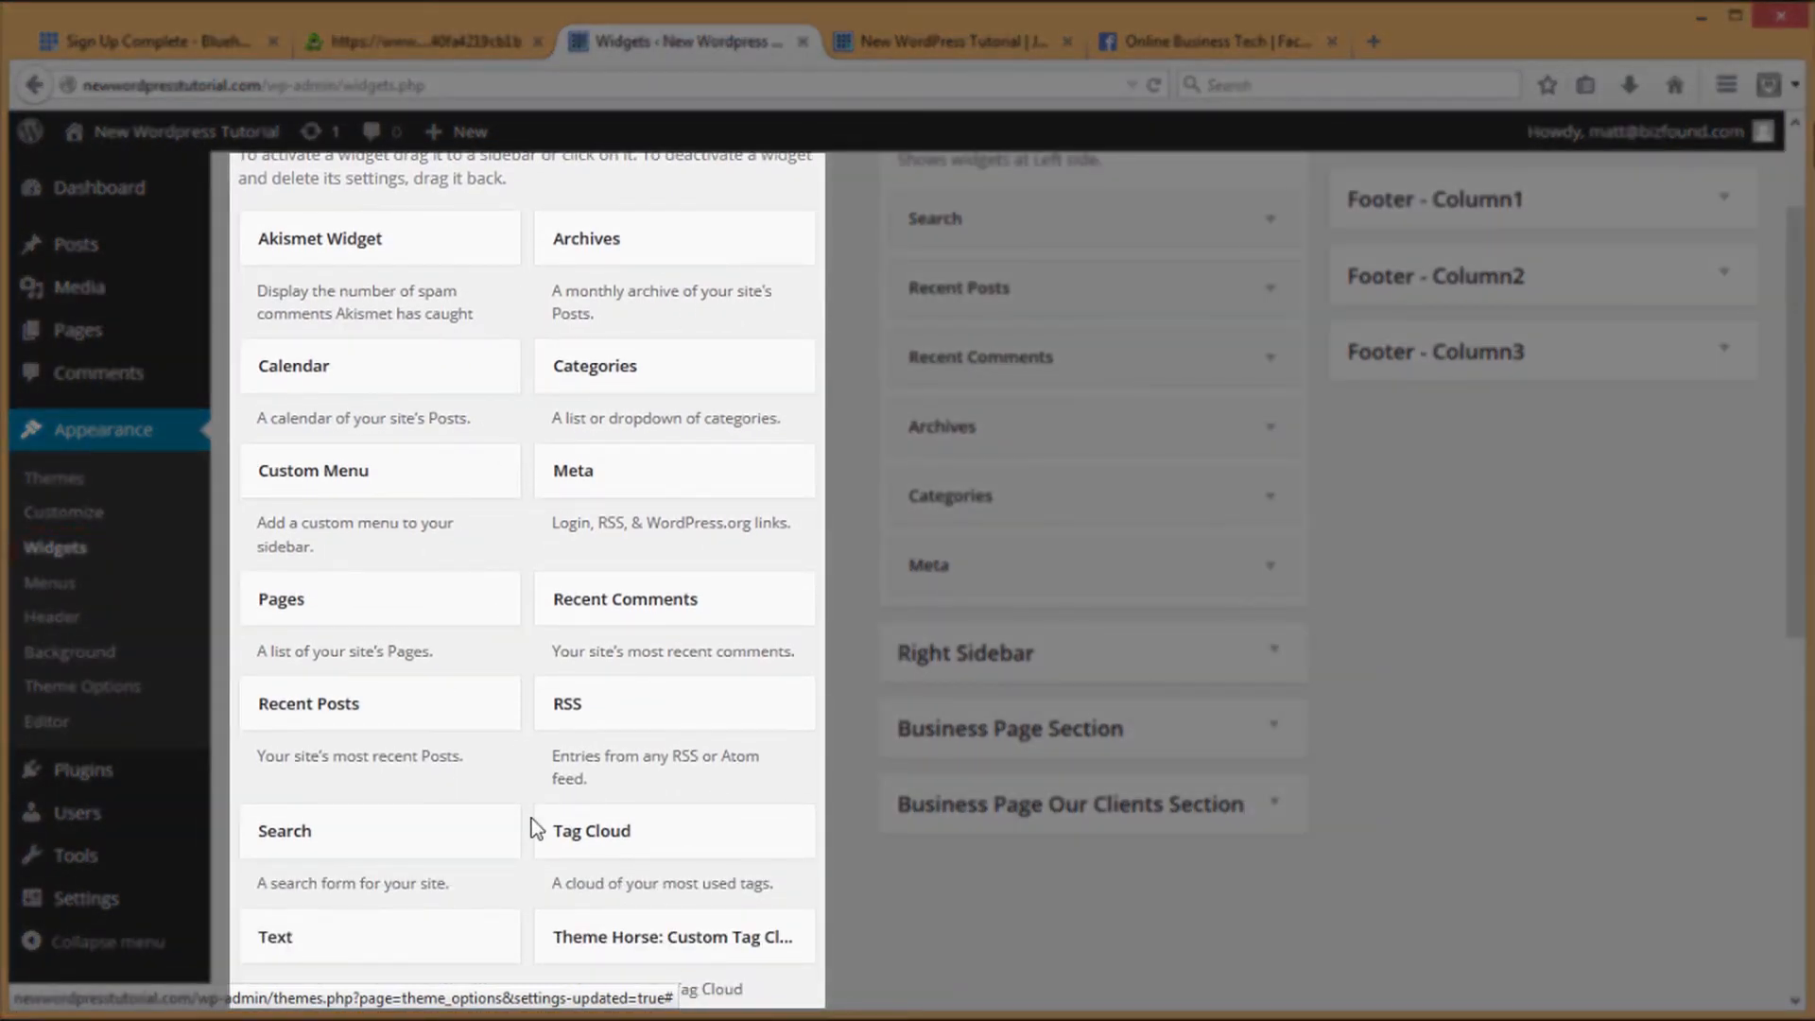
pyautogui.scroll(3, 597, 851)
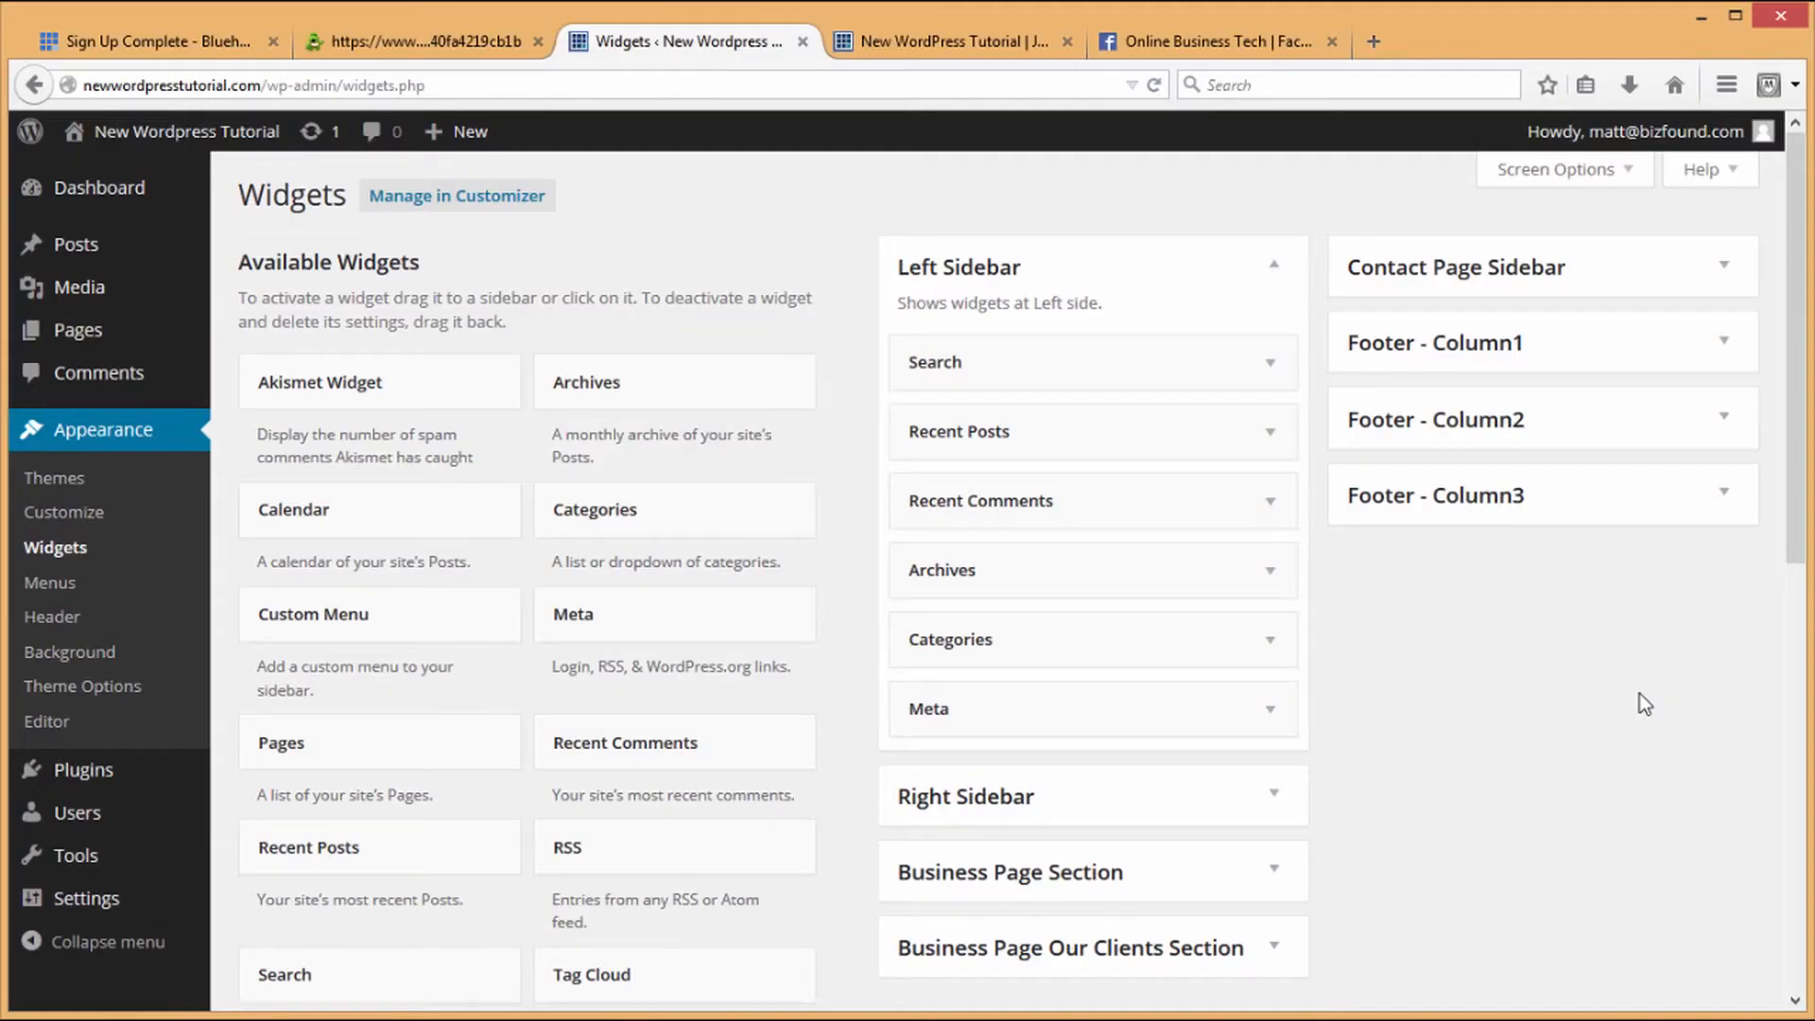
pyautogui.scroll(-6, 1644, 702)
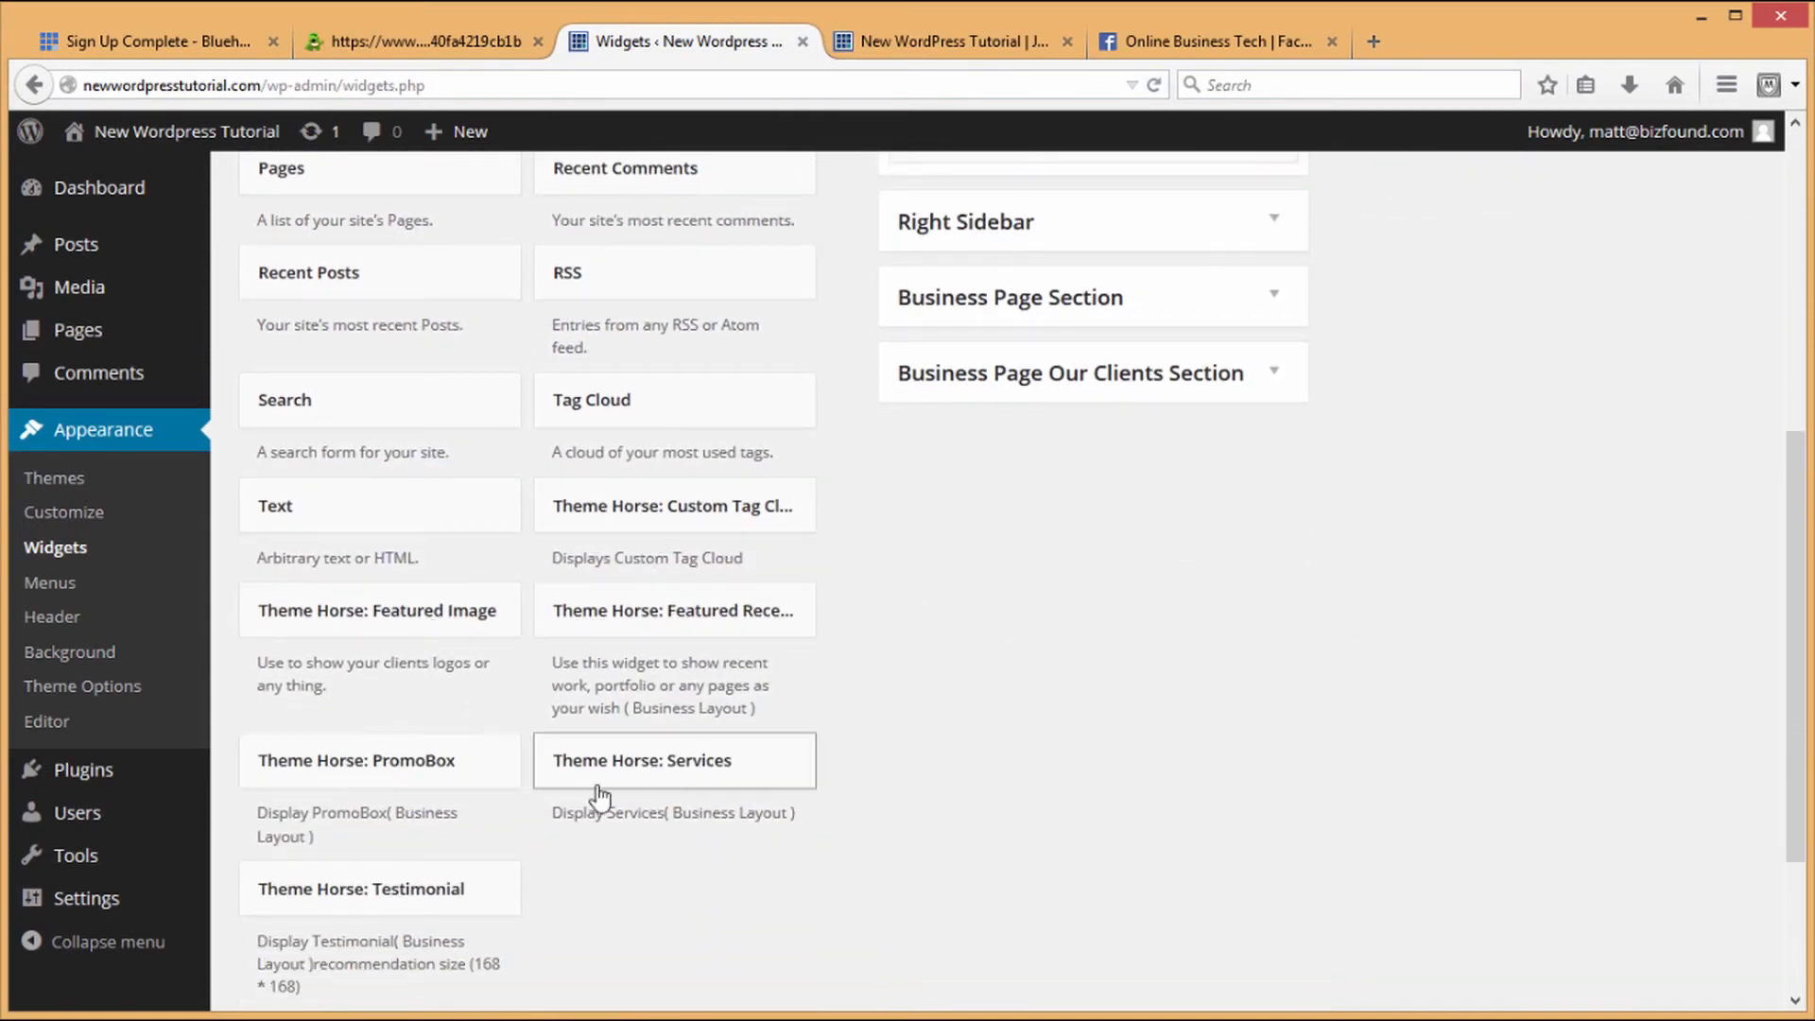
pyautogui.scroll(6, 1450, 830)
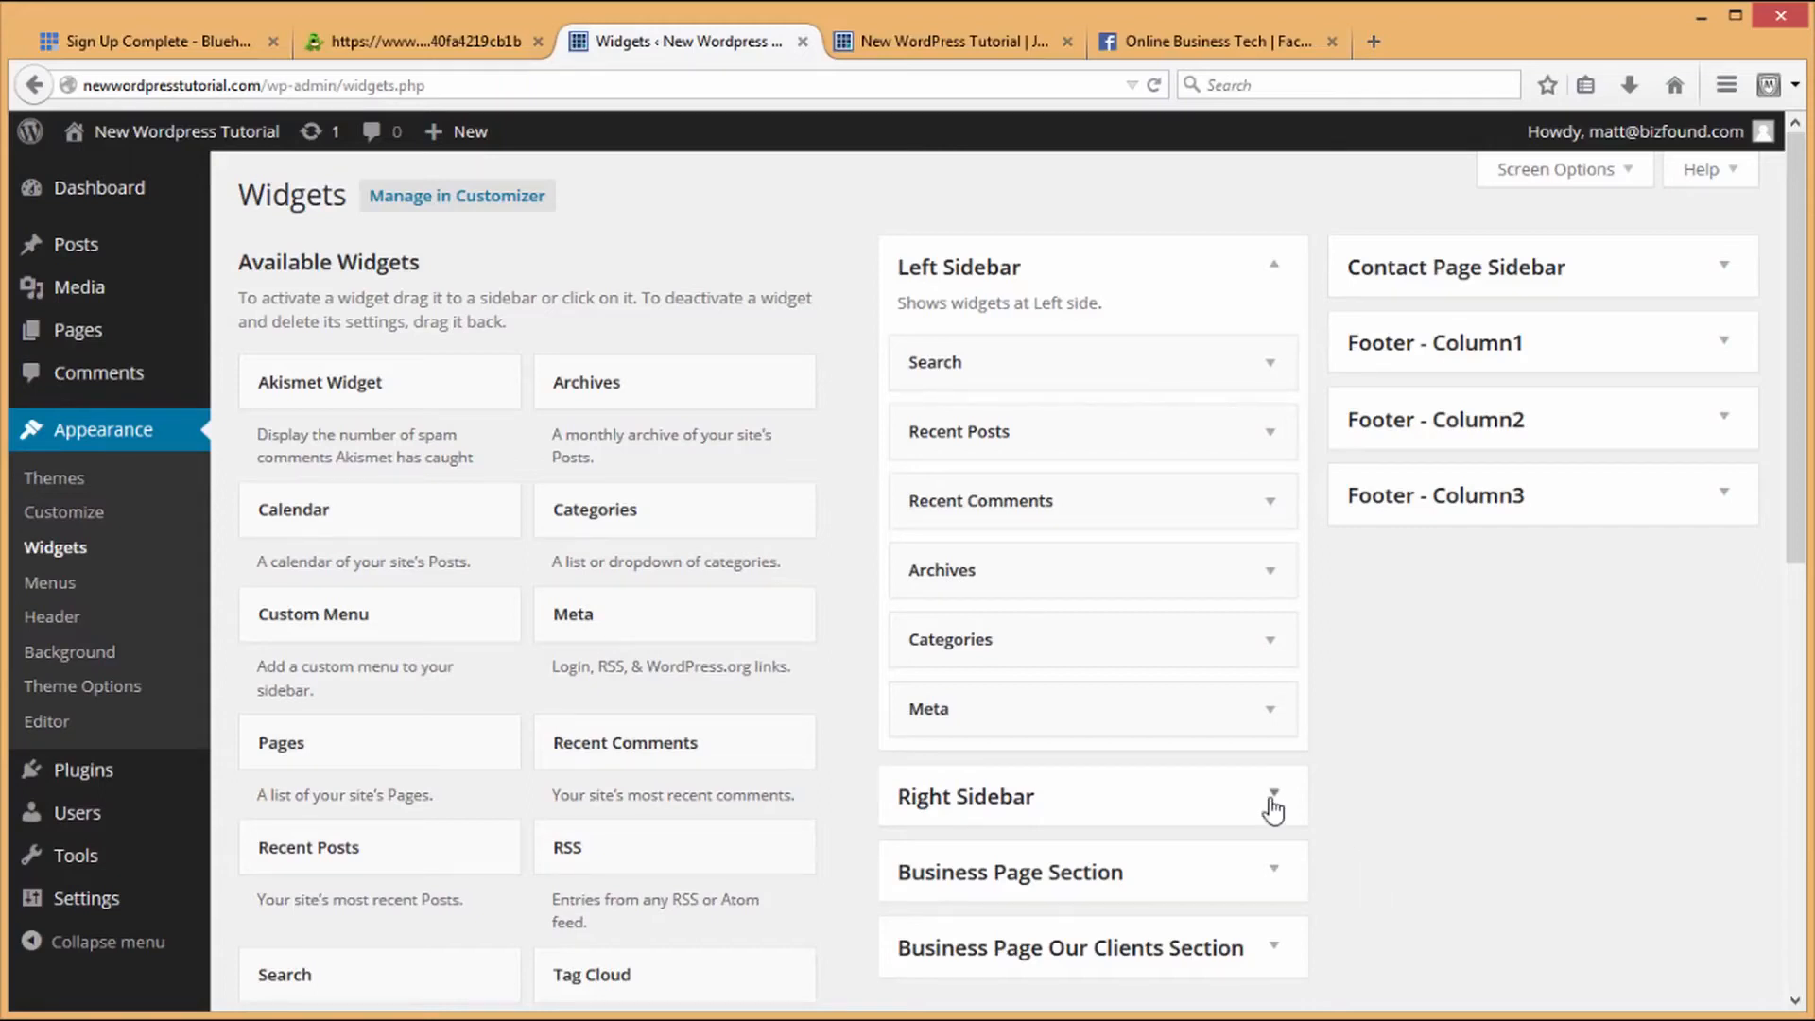
pyautogui.click(1012, 49)
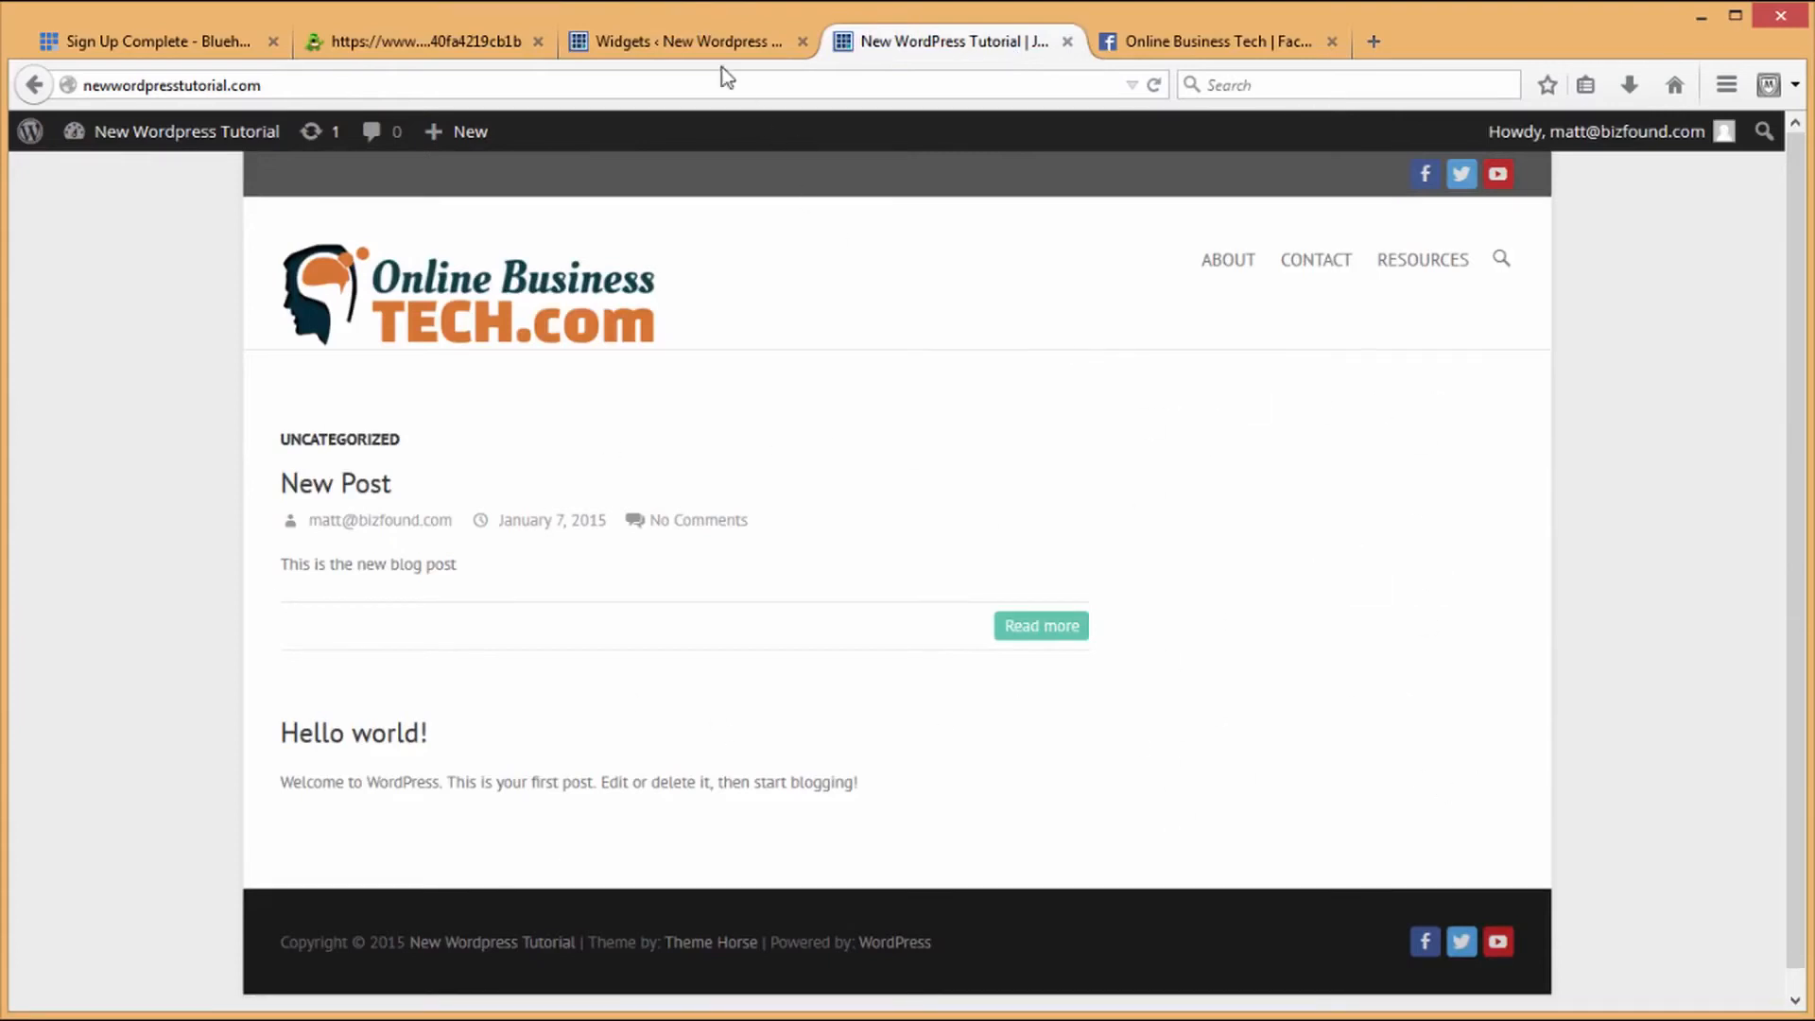
pyautogui.click(717, 43)
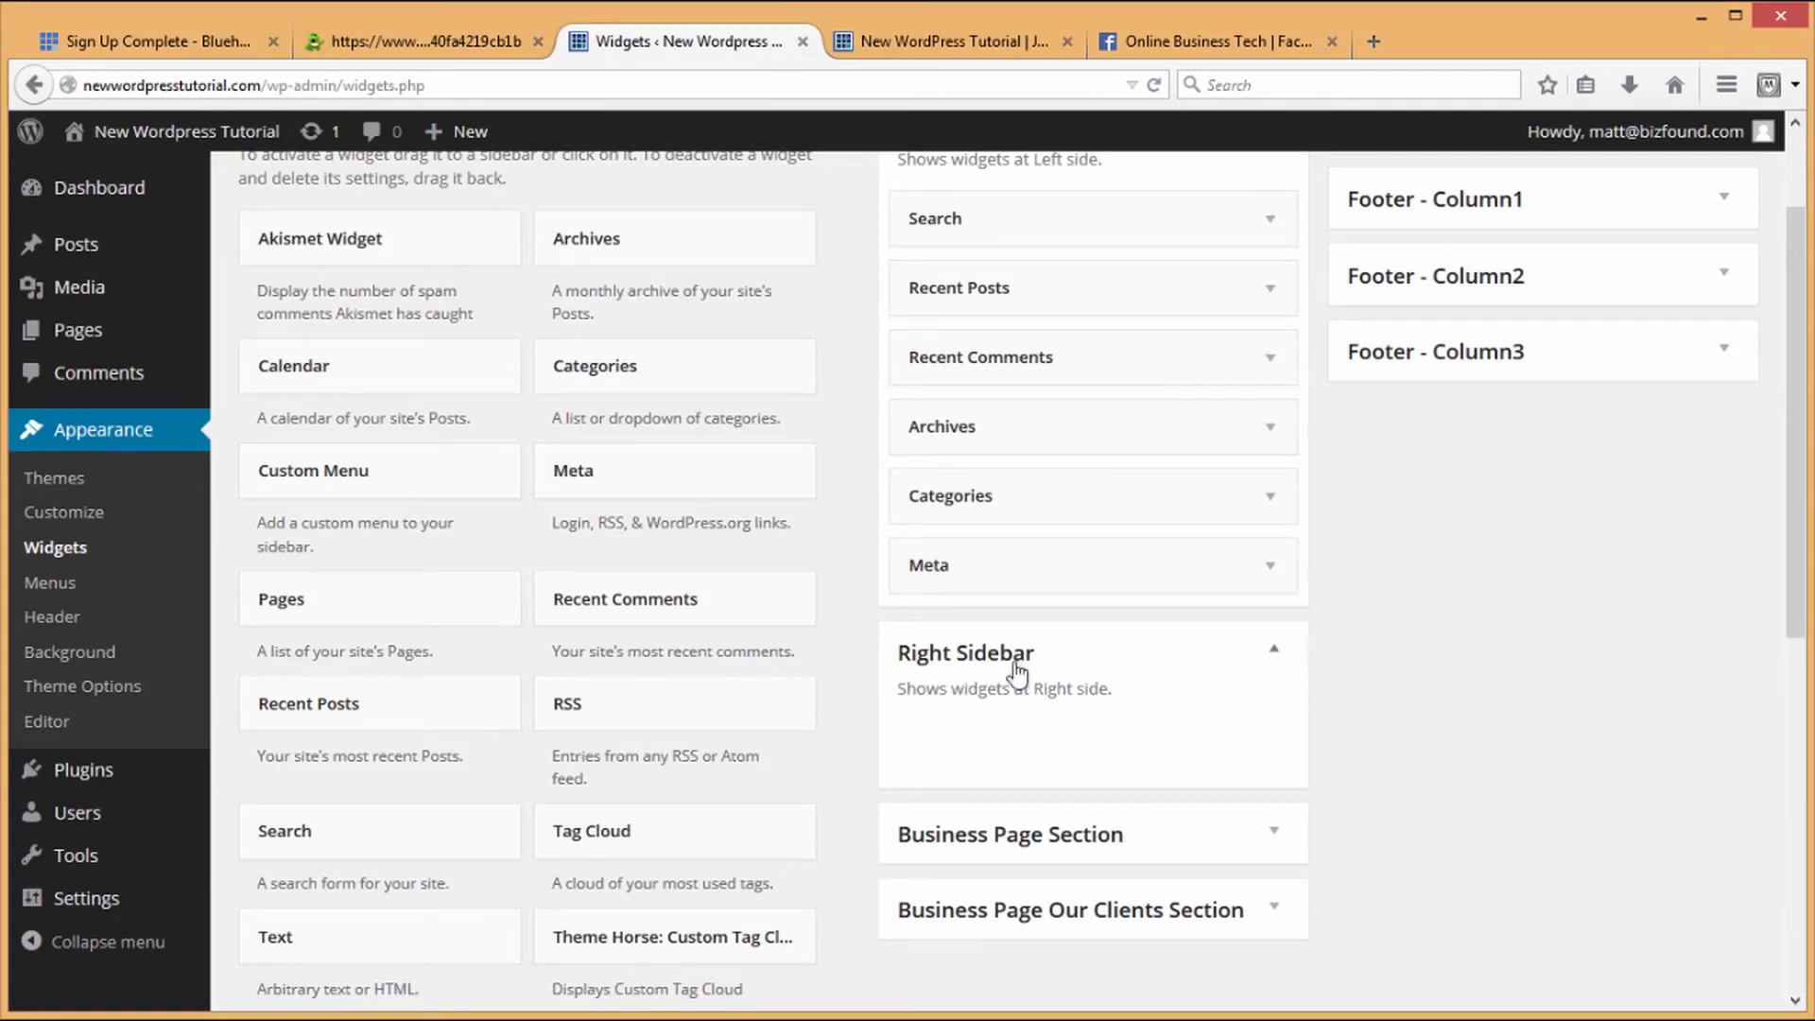
# Step: Add a Search widget to the Right Sidebar, with a Text widget below it
pyautogui.moveTo(284, 844); pyautogui.dragTo(1100, 734)
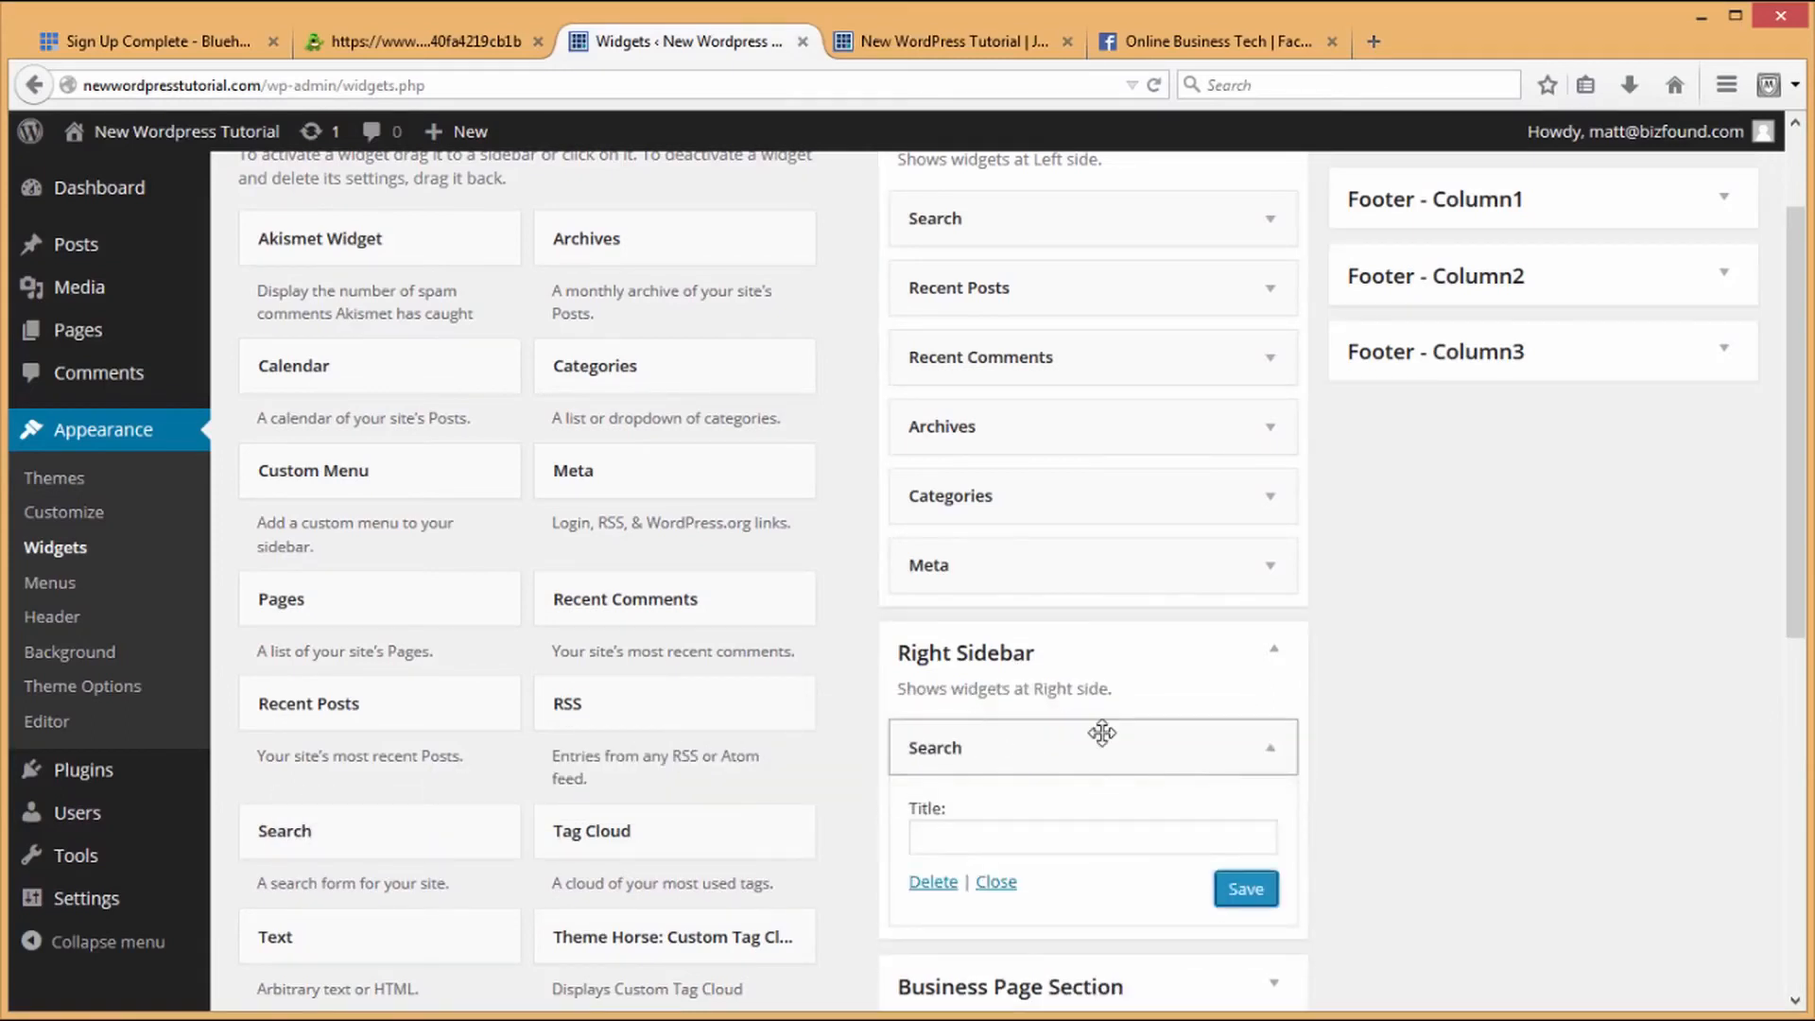
pyautogui.moveTo(275, 953); pyautogui.dragTo(1018, 931)
pyautogui.scroll(-5, 1025, 832)
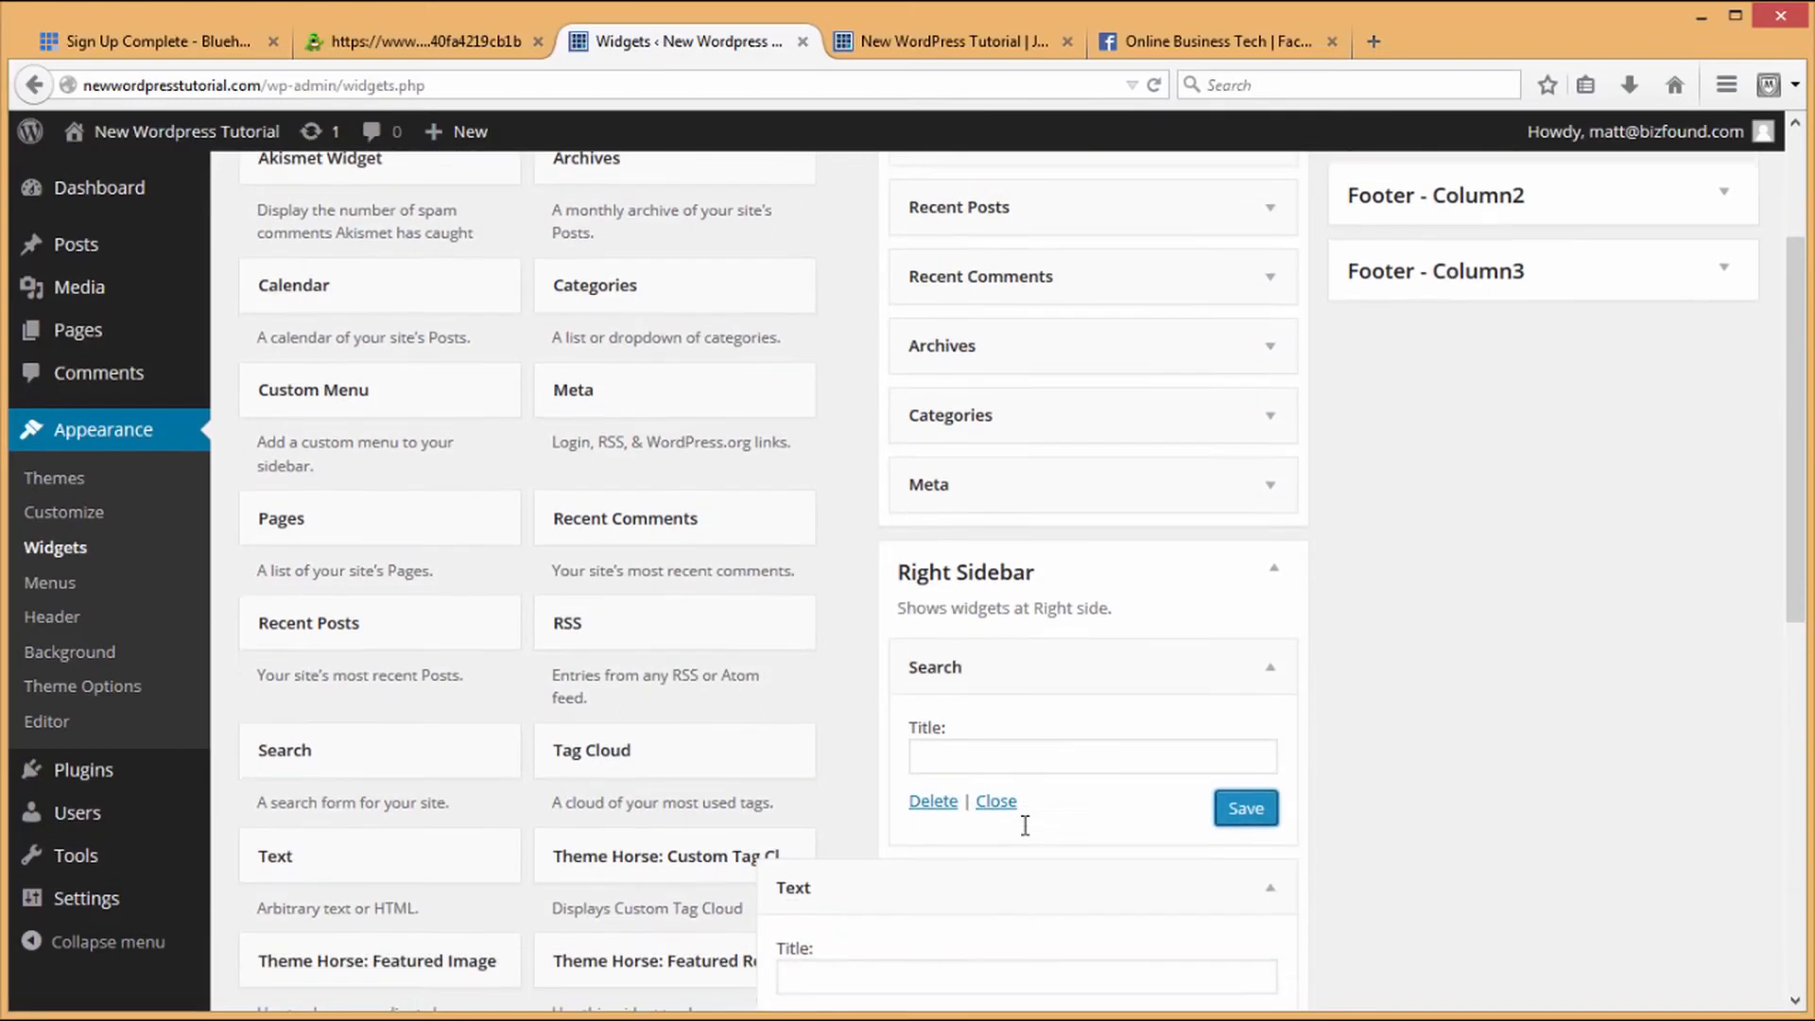
# Step: Title the Text widget "About Me", enter a one-sentence greeting with the owner's first name as its content, and save it
pyautogui.click(1061, 630)
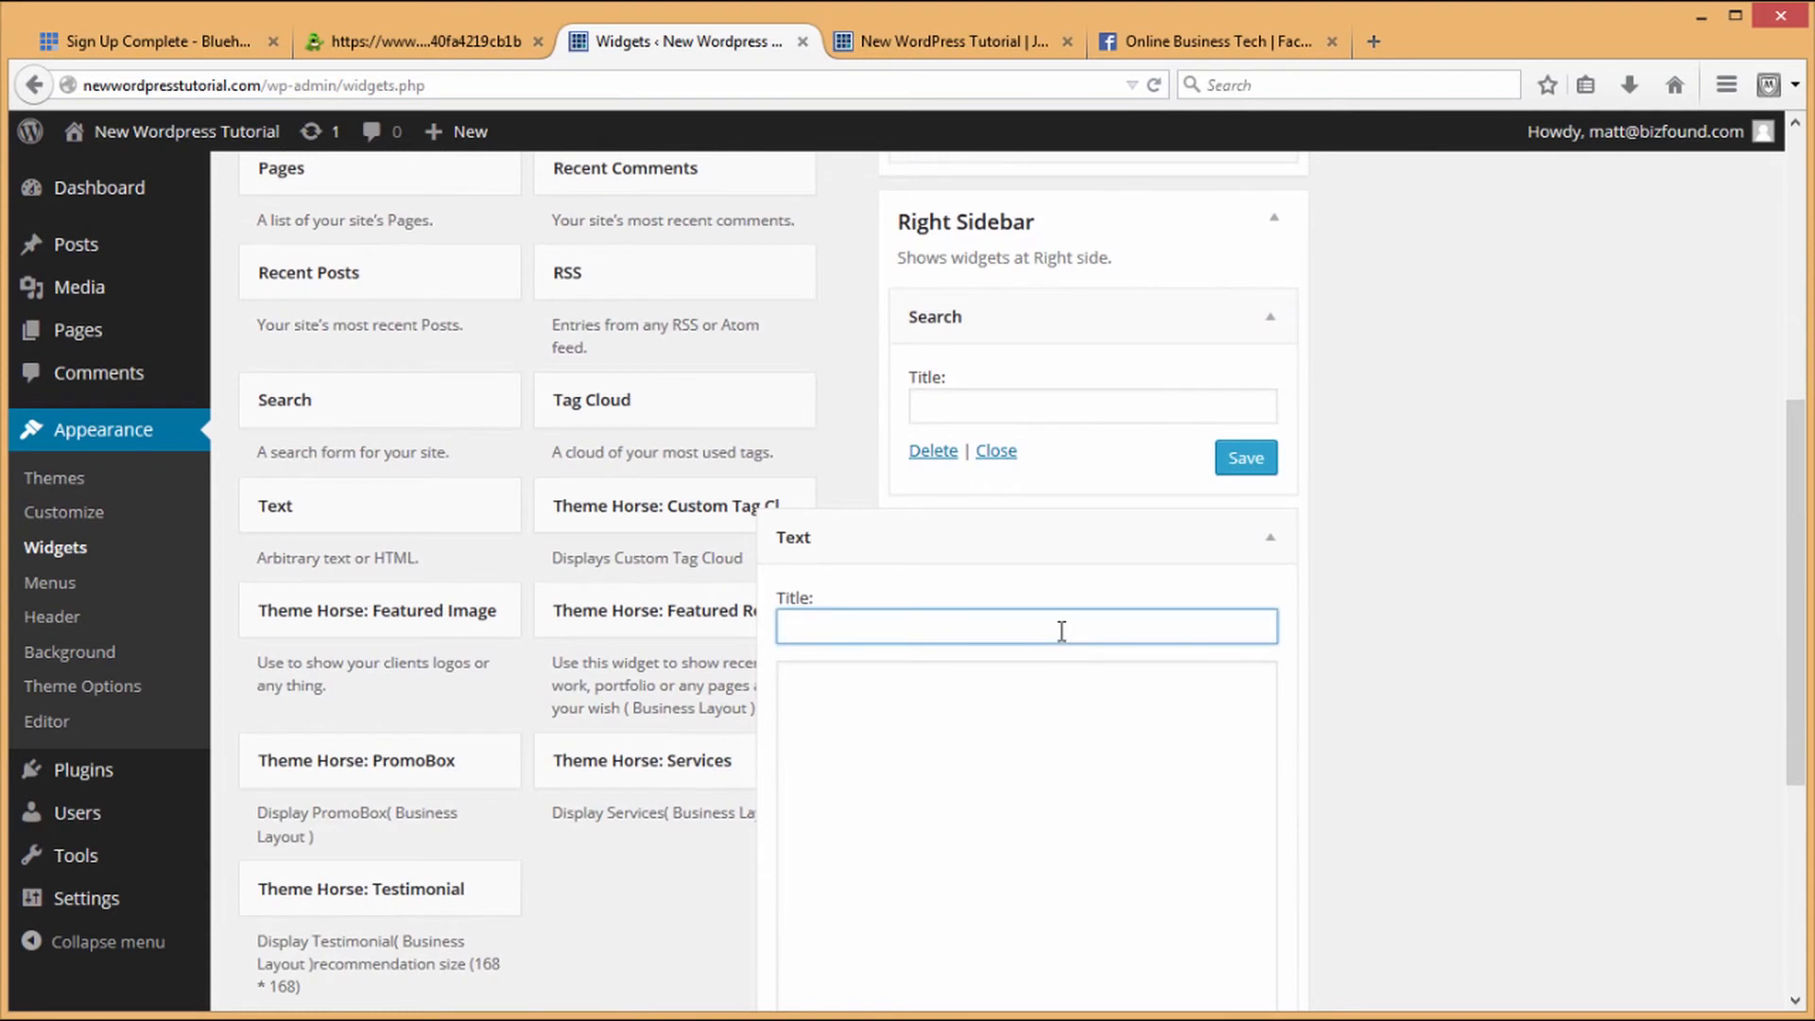
pyautogui.write('About Me')
pyautogui.press('Tab')
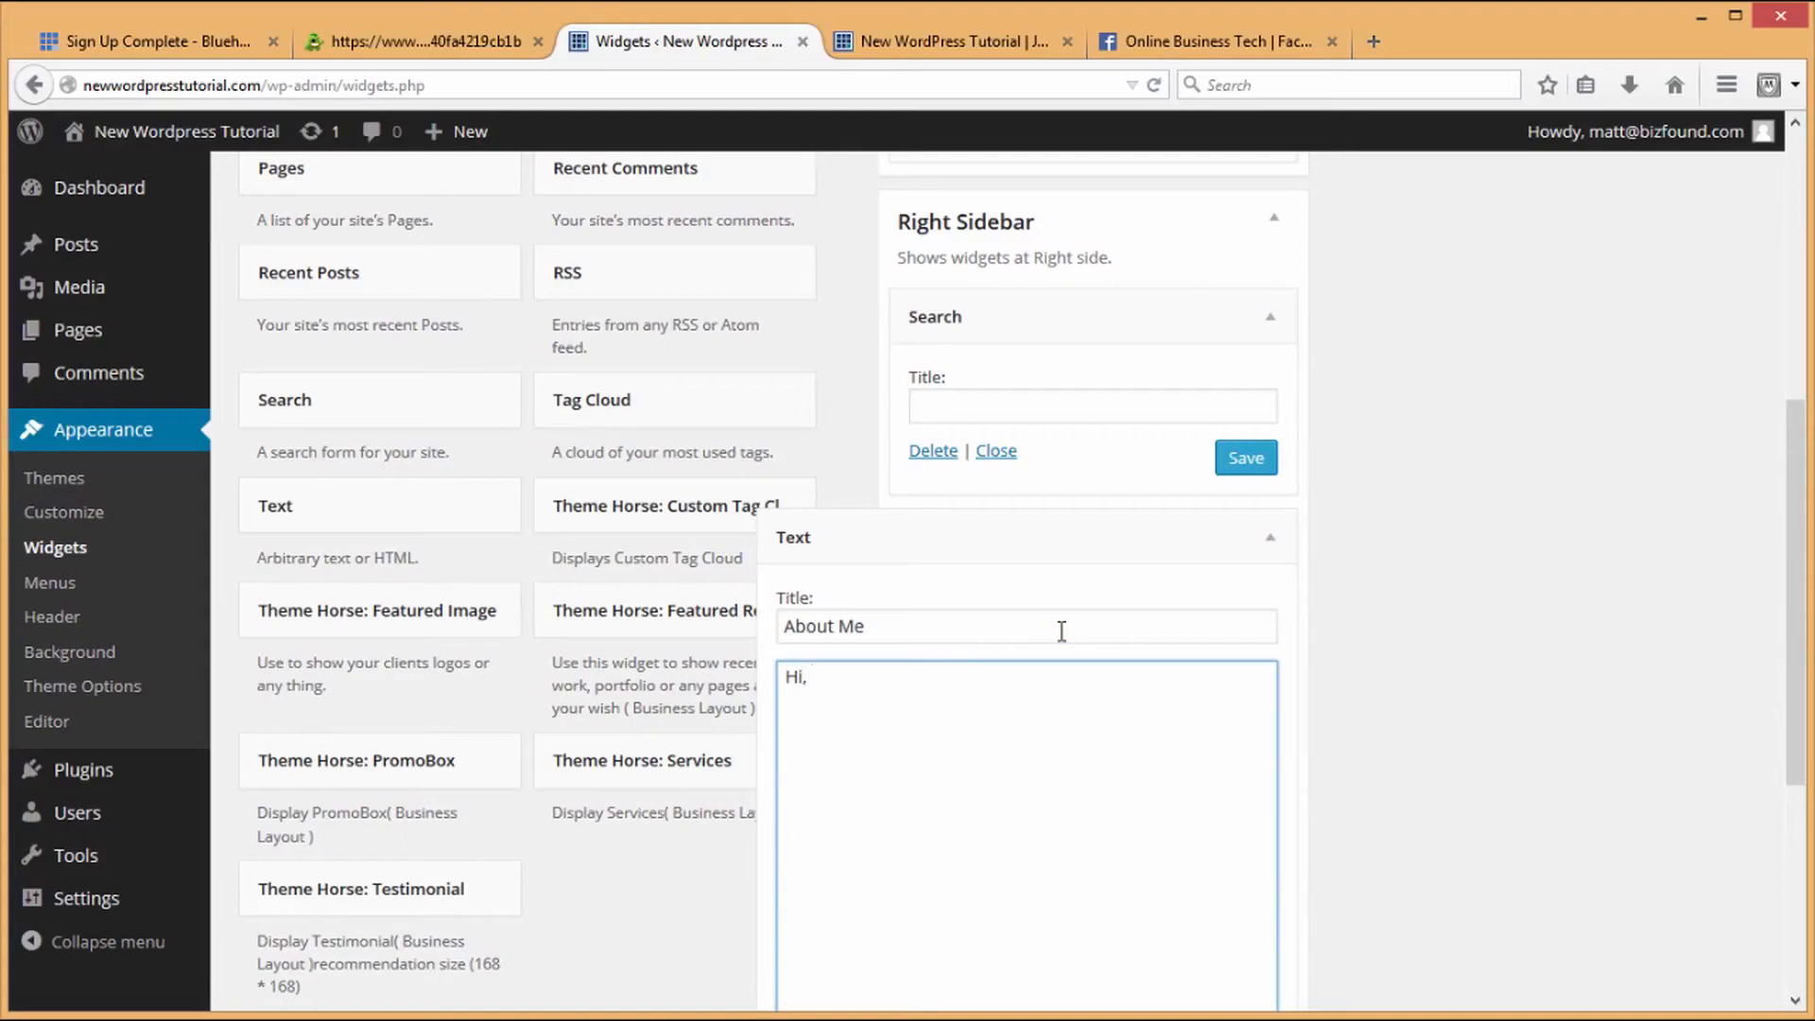
pyautogui.write('Hi, my name is Matt.')
pyautogui.scroll(-3, 1062, 632)
pyautogui.click(1247, 875)
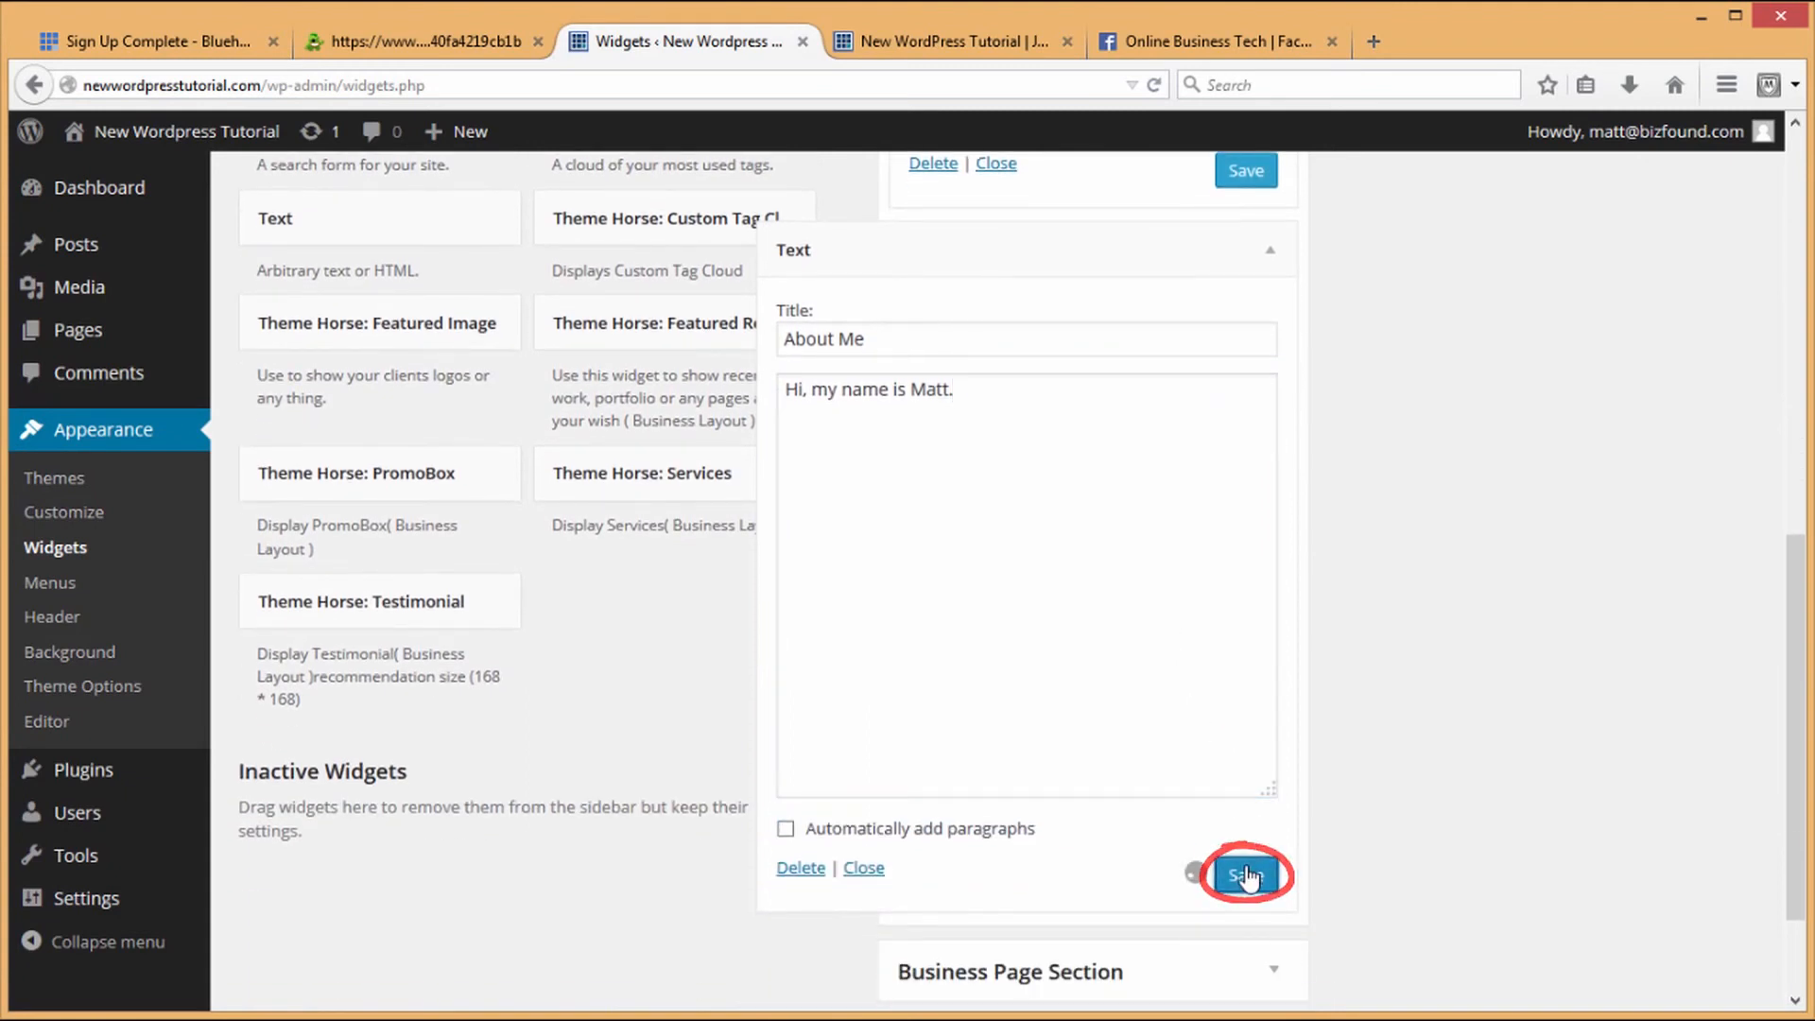
# Step: Reload the live site's home page to check the Search and About Me widgets in the sidebar
pyautogui.click(956, 50)
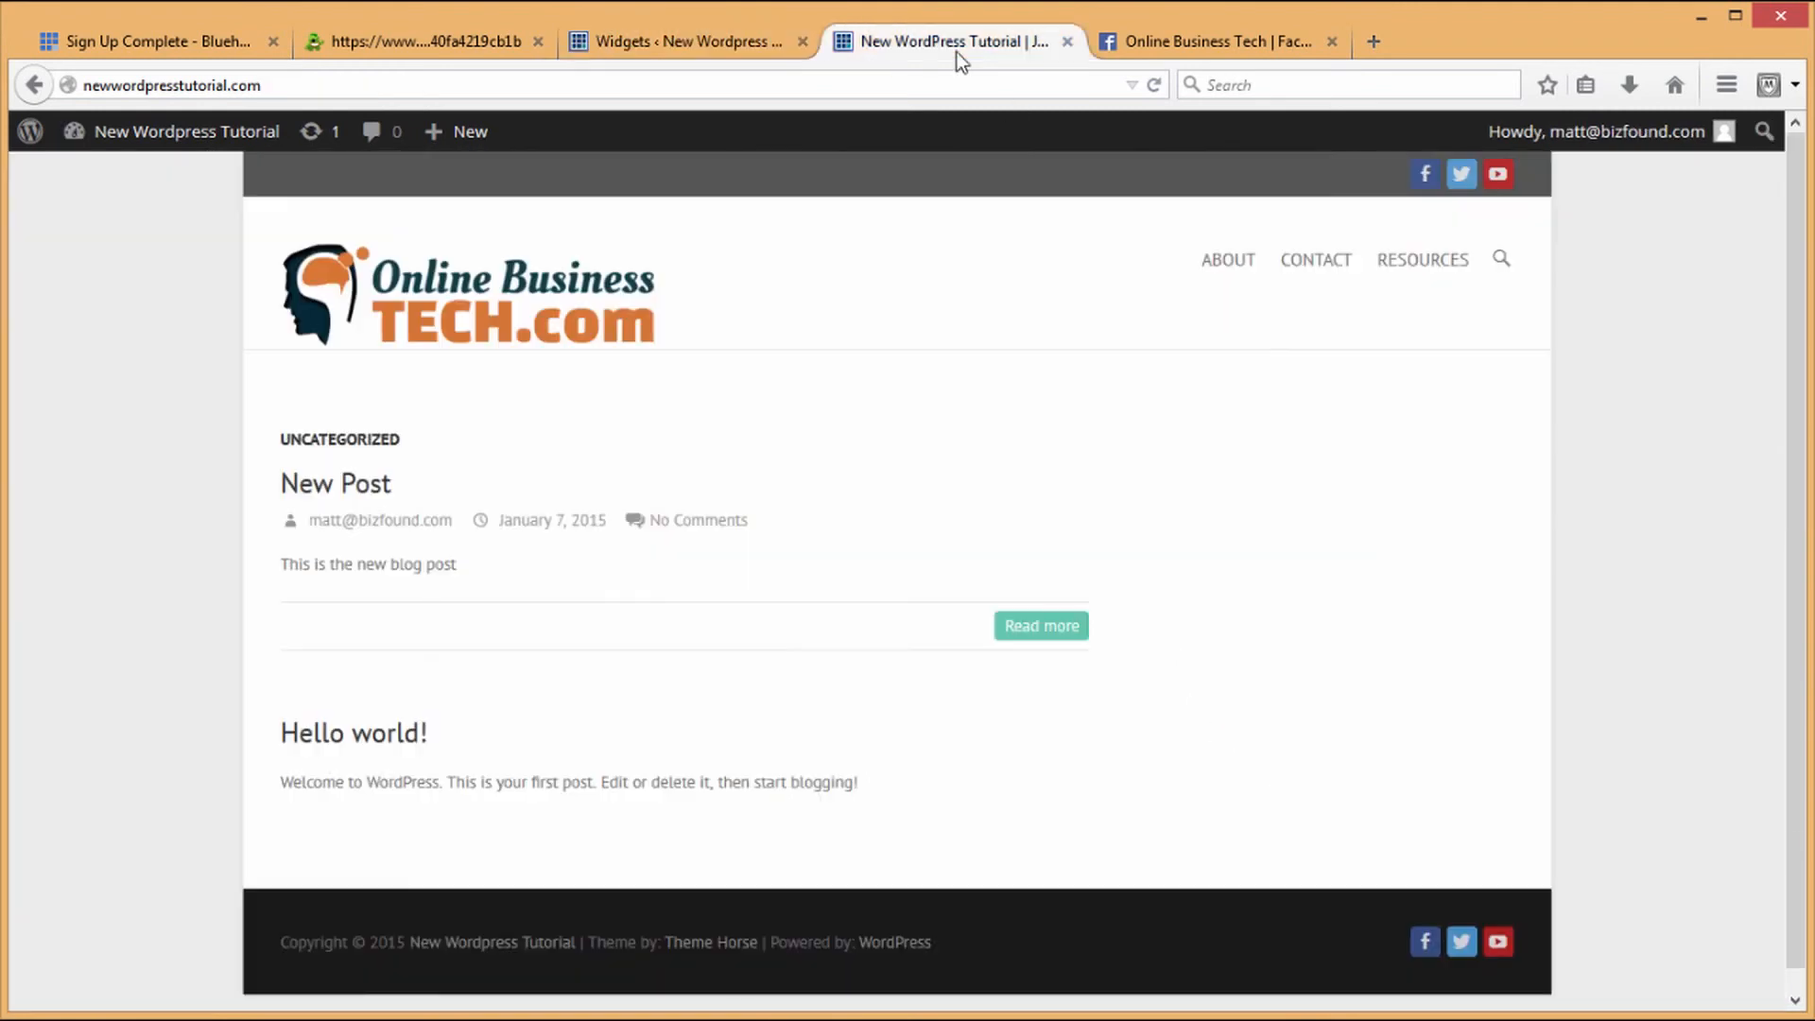
pyautogui.click(1155, 86)
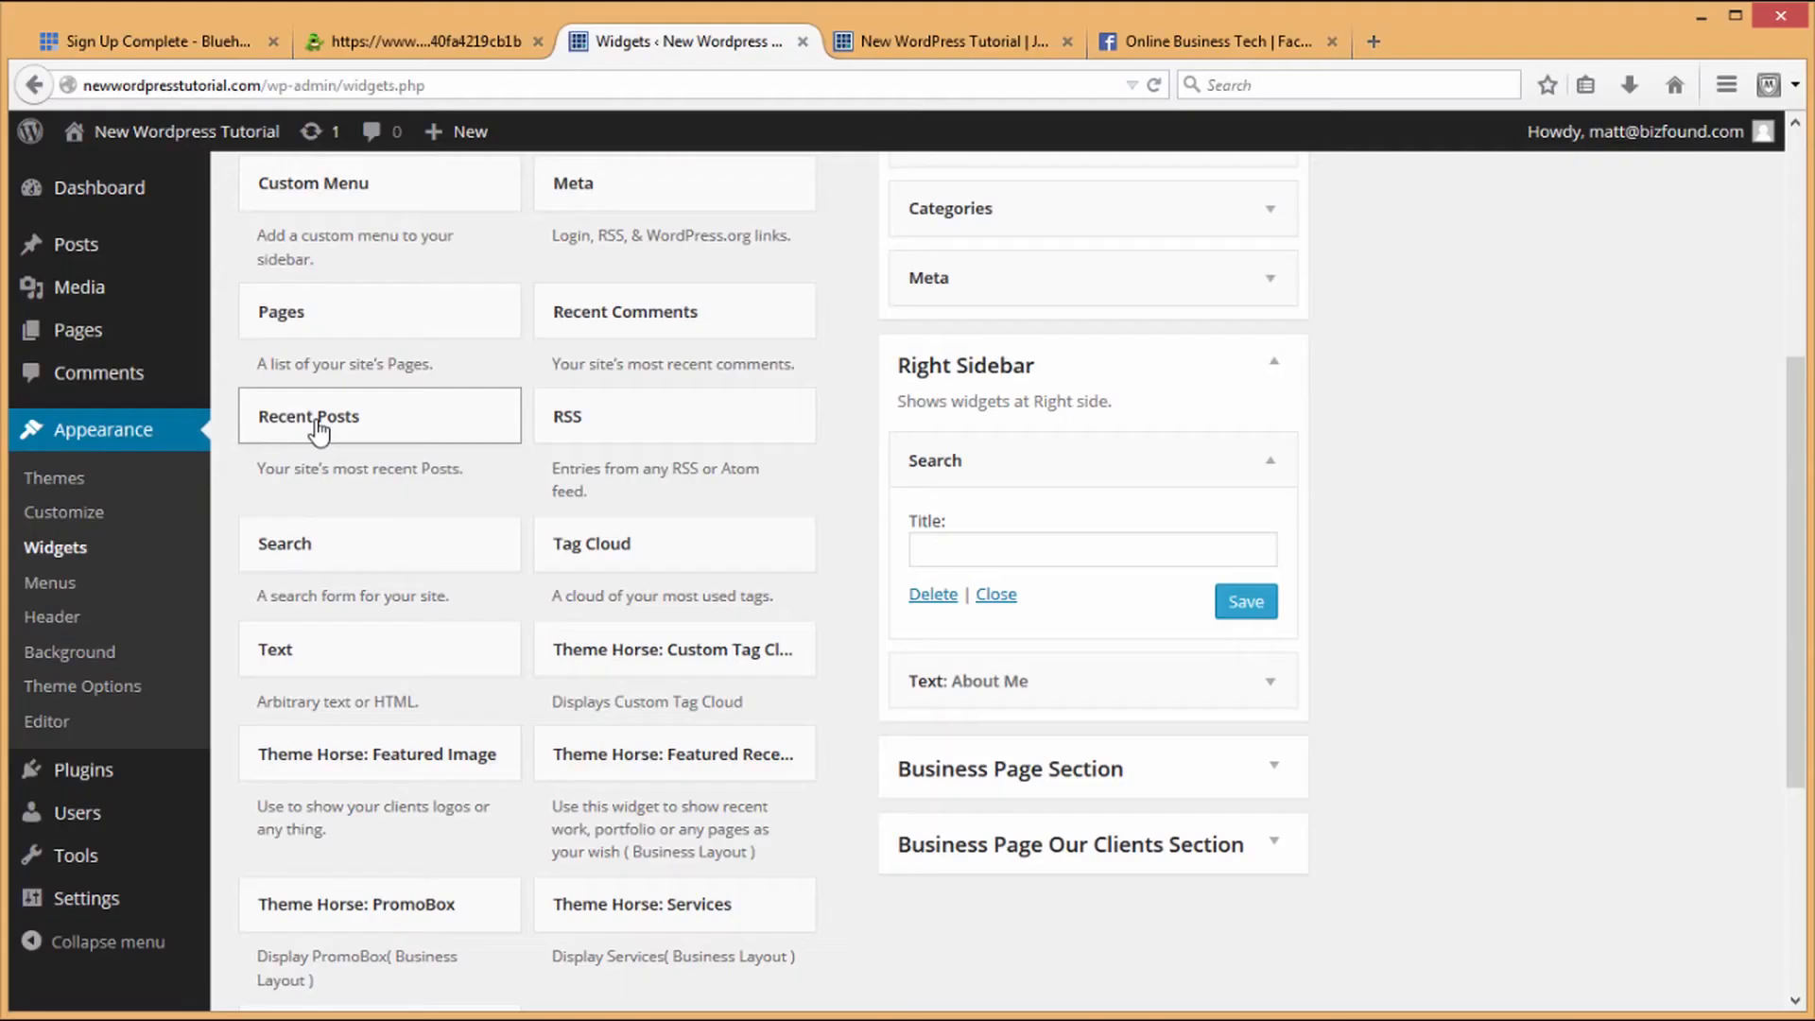
# Step: Add a Recent Posts widget below the About Me widget in the Right Sidebar, and switch to the live home page
pyautogui.moveTo(378, 417); pyautogui.dragTo(998, 762)
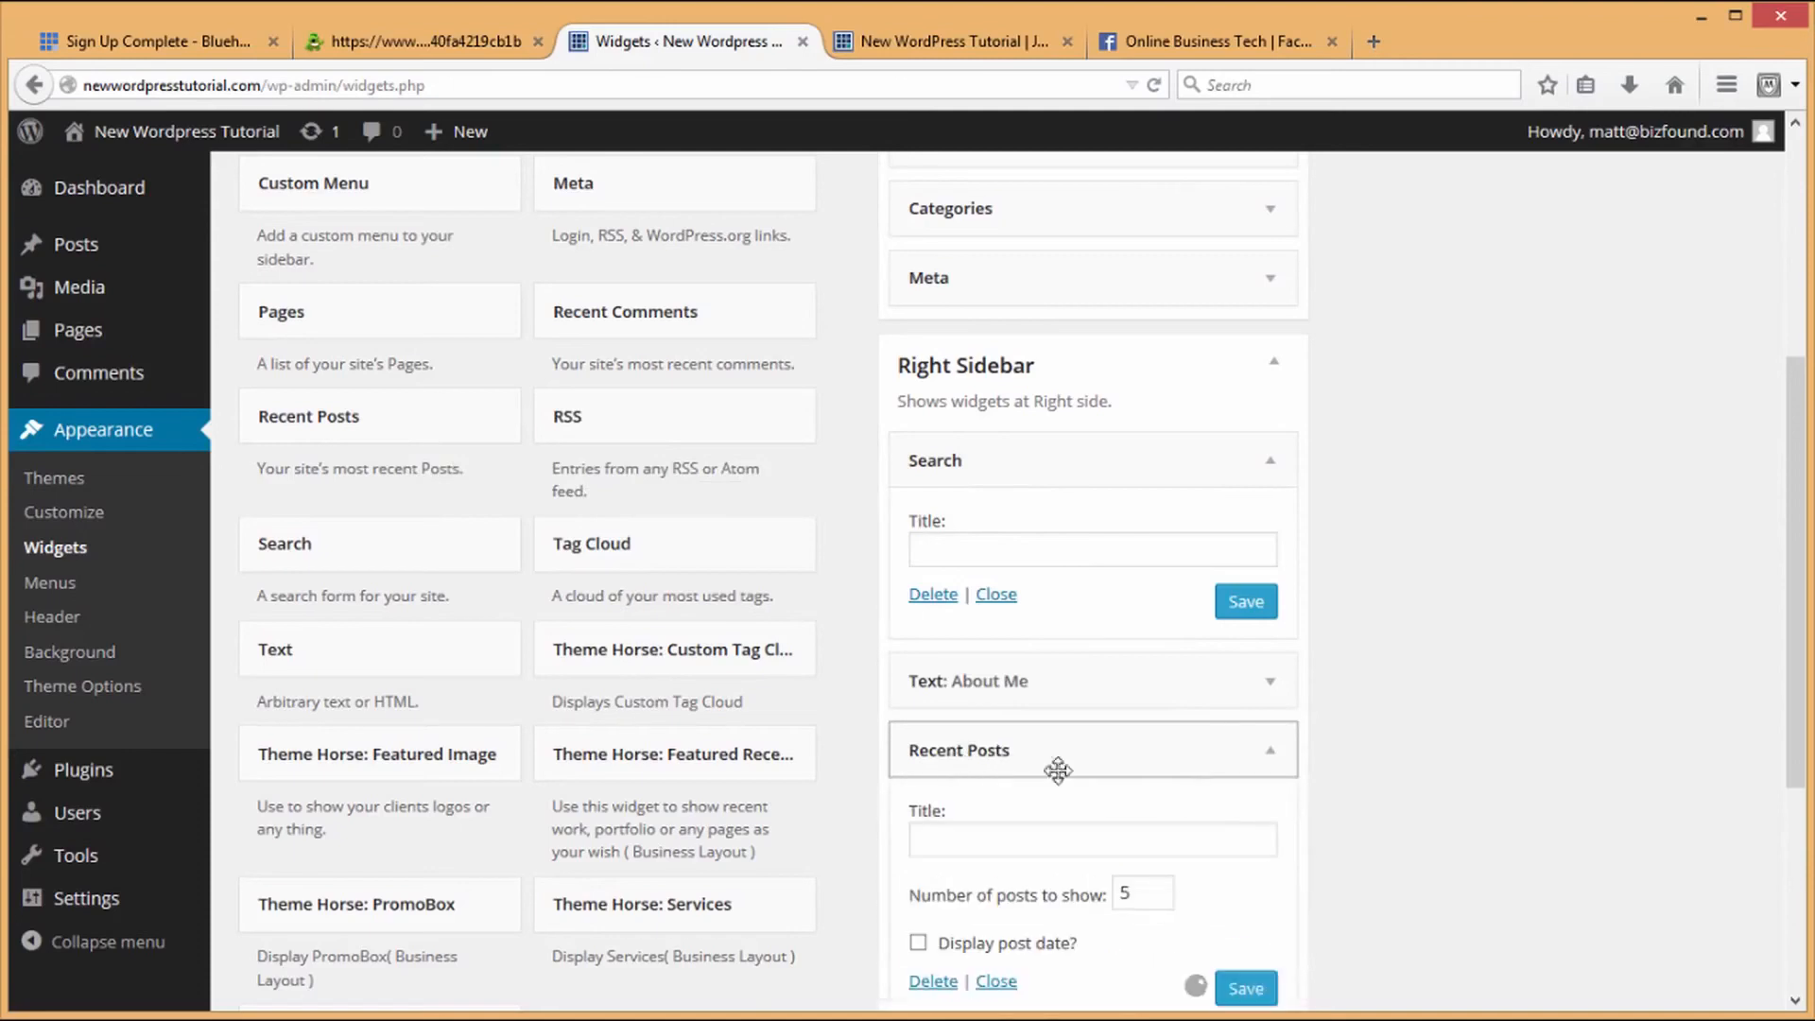
pyautogui.scroll(-3, 1271, 804)
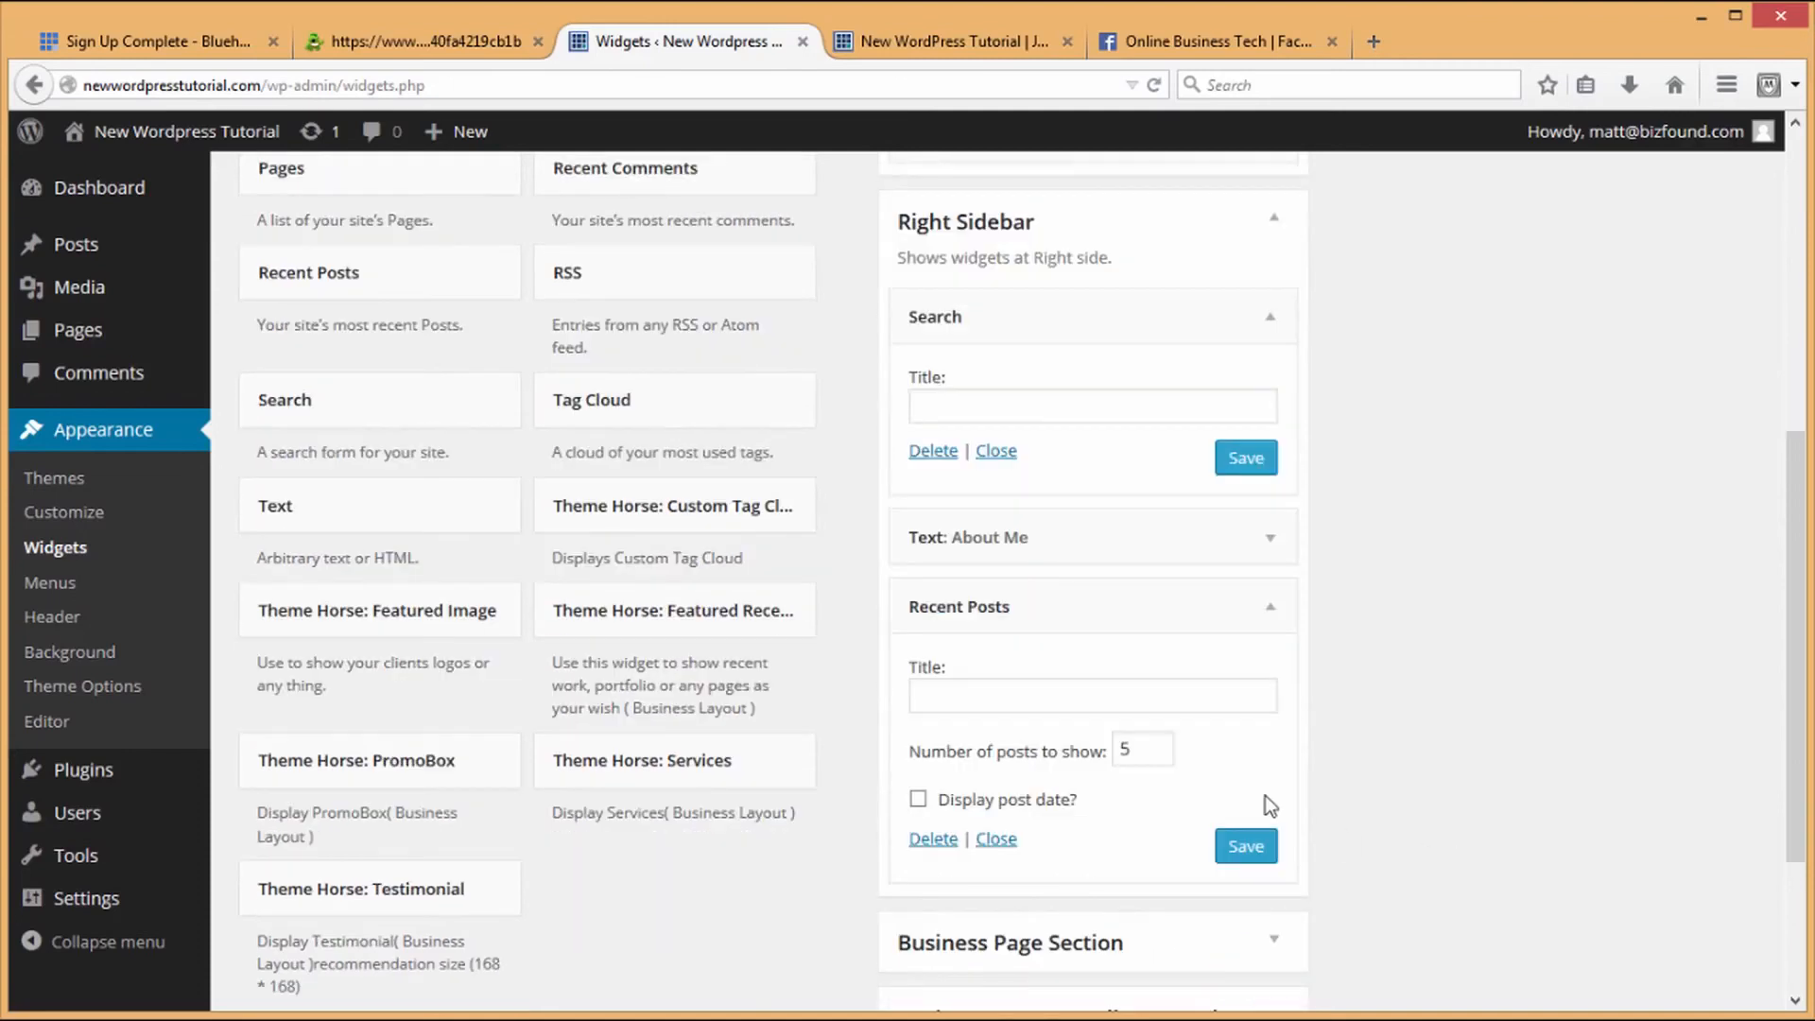
pyautogui.click(856, 43)
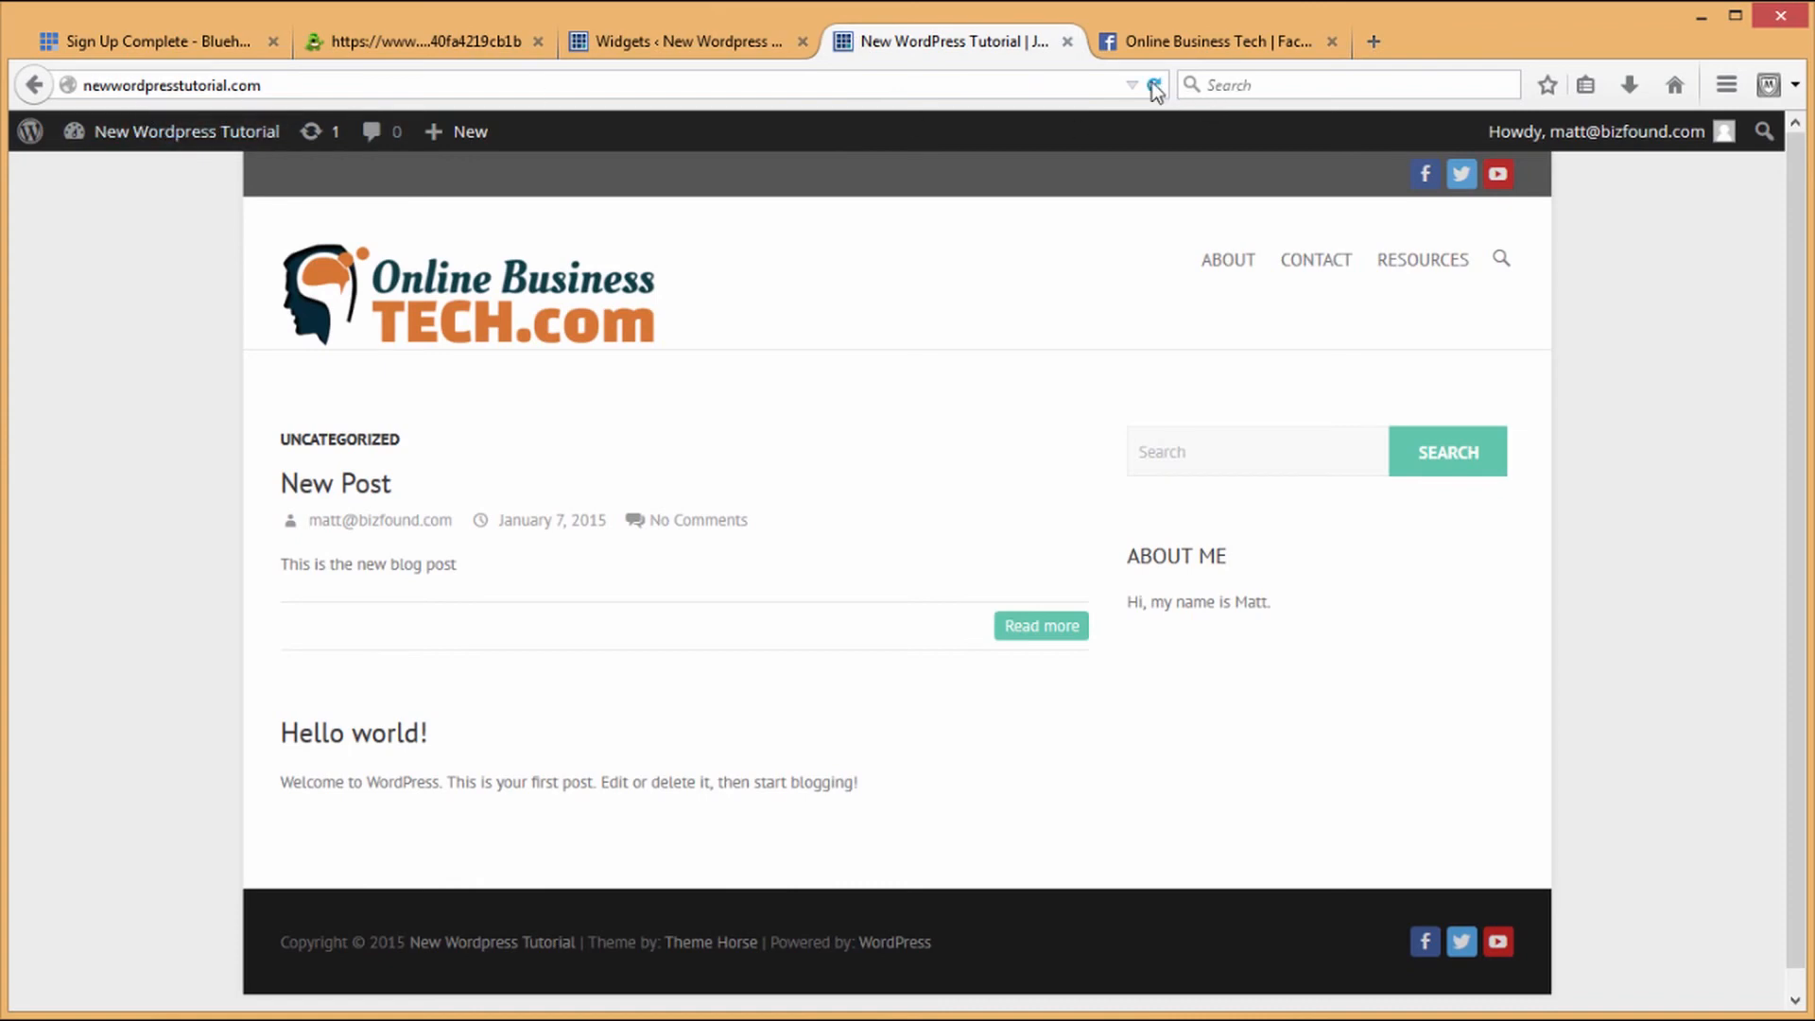